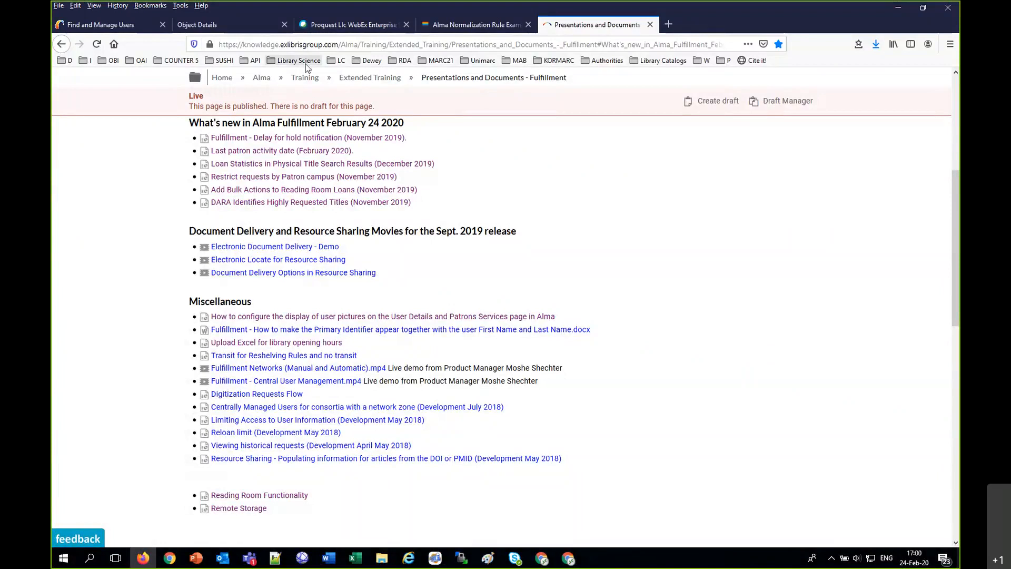
# Step: Copy the address of the Presentations and Documents - Fulfillment page and load it in Chrome in place of the Requestable by Campus page
pyautogui.click(309, 48)
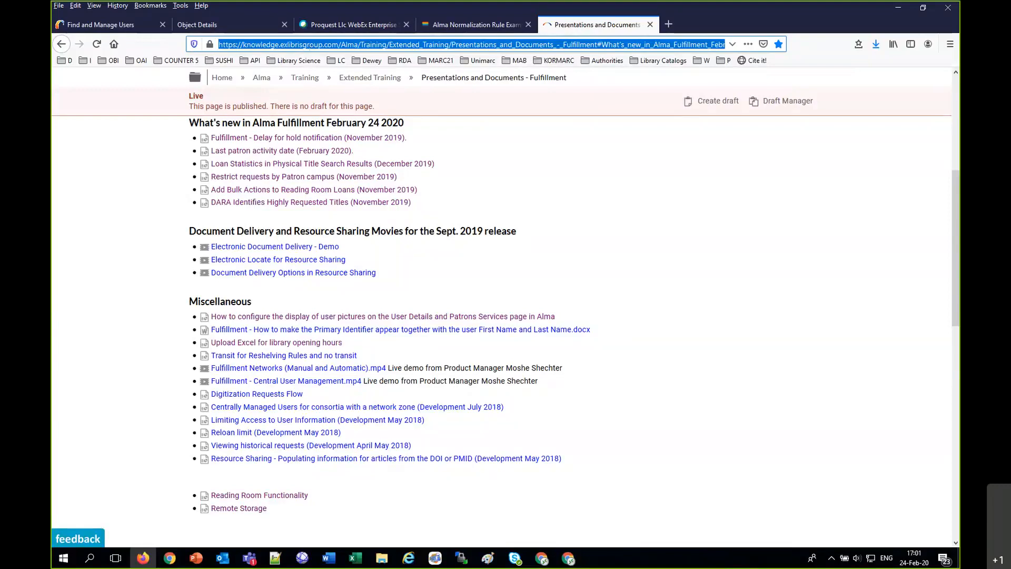
pyautogui.click(623, 21)
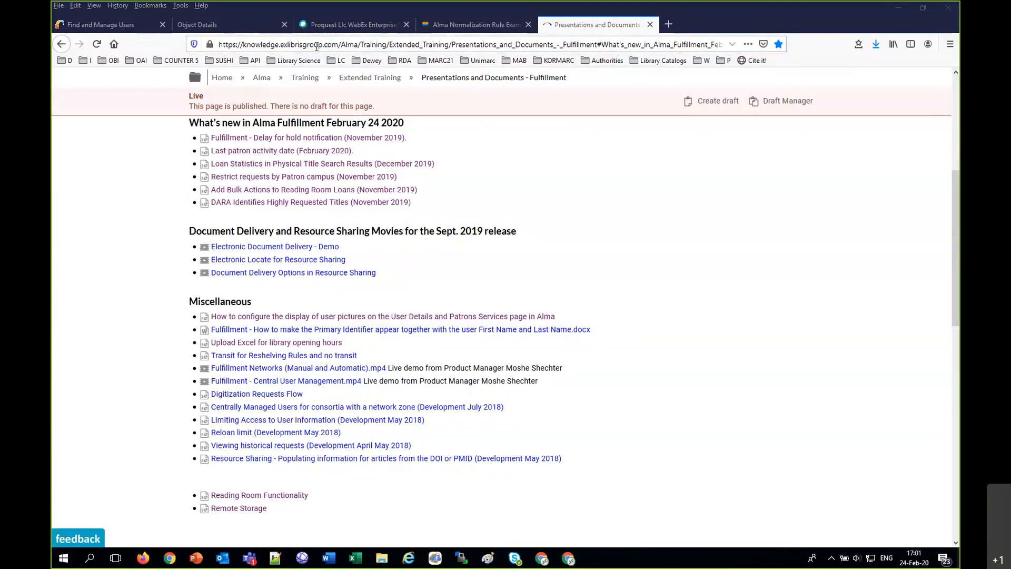
pyautogui.click(169, 560)
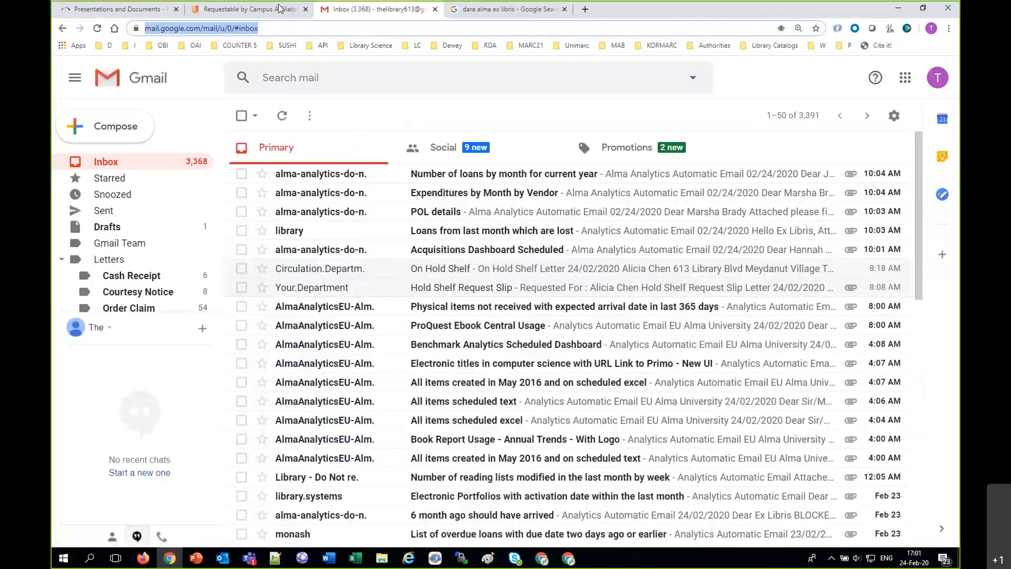
pyautogui.click(280, 8)
pyautogui.click(308, 28)
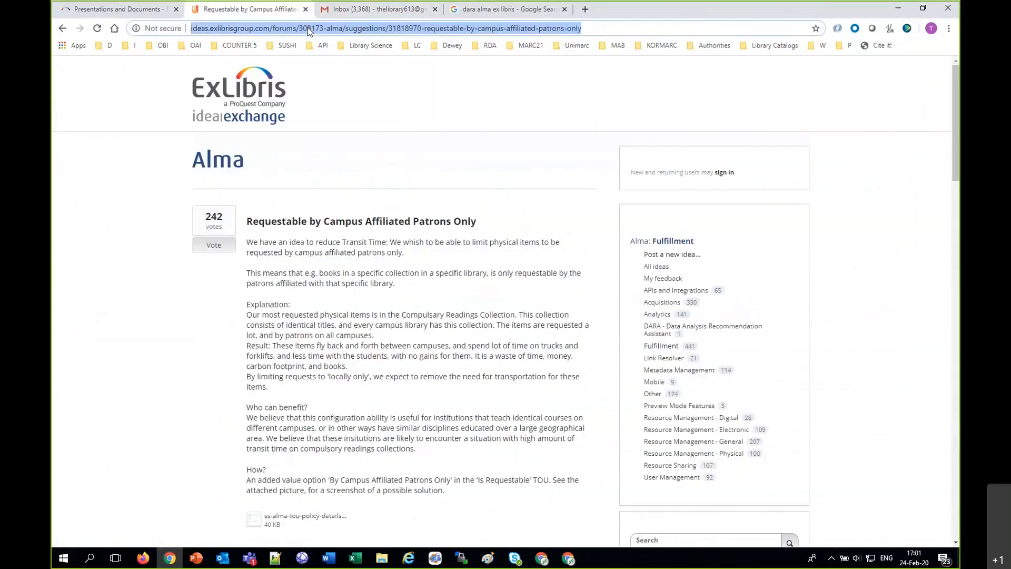
pyautogui.write("knowledge.exlibrisgroup.com/Alma/Training/Extended_Training/Presentations_and_Documents_-_Fulfillment#What's_new_in_Alma_Fulfillment_February_24_2020")
pyautogui.press('Return')
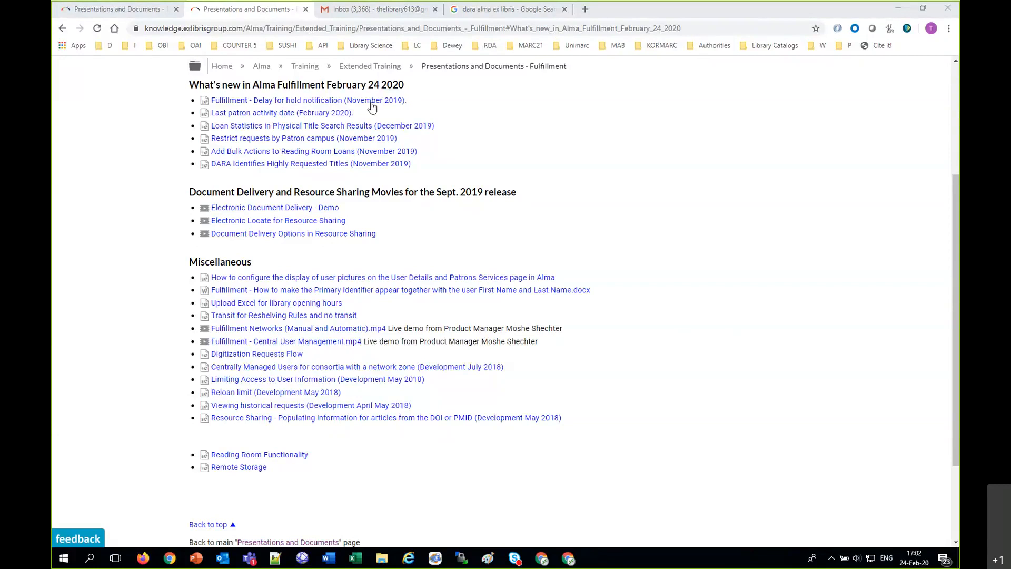
# Step: Download the "Fulfillment - Delay for hold notification (November 2019)" presentation and open it in PowerPoint
pyautogui.click(351, 101)
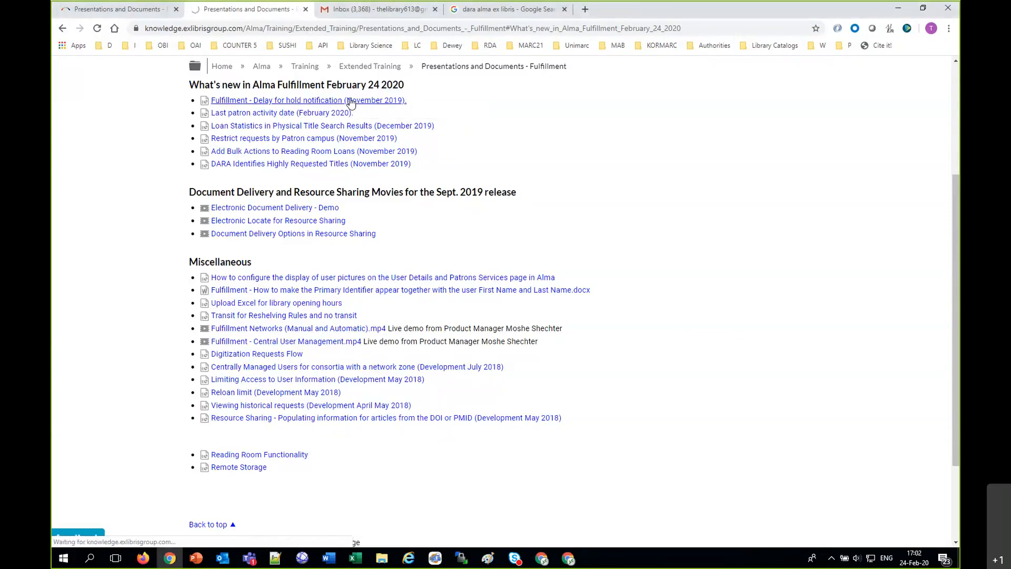
pyautogui.click(166, 537)
pyautogui.click(178, 454)
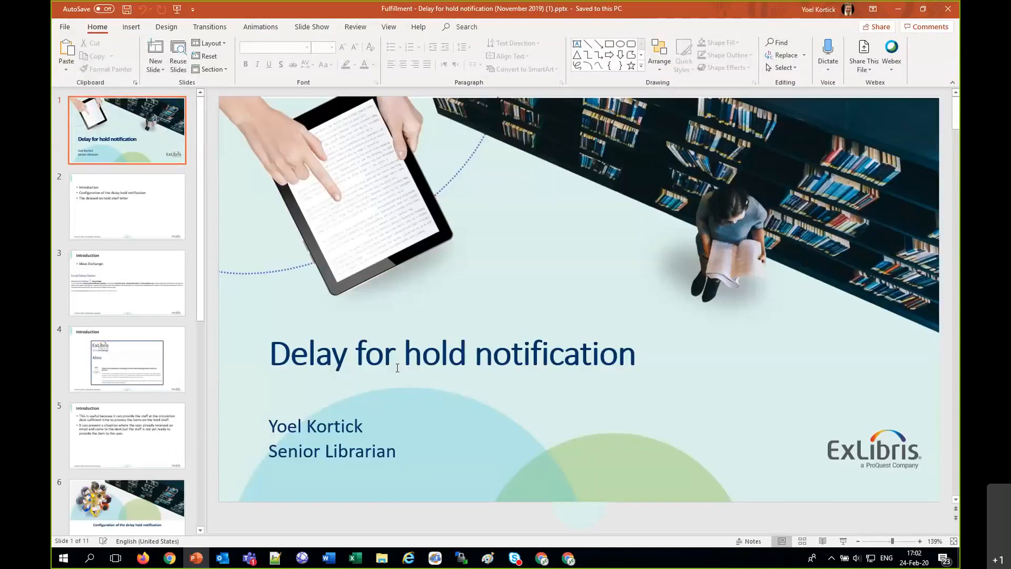
# Step: Switch back to Chrome and load google.com in place of the first Presentations and Documents page
pyautogui.click(174, 559)
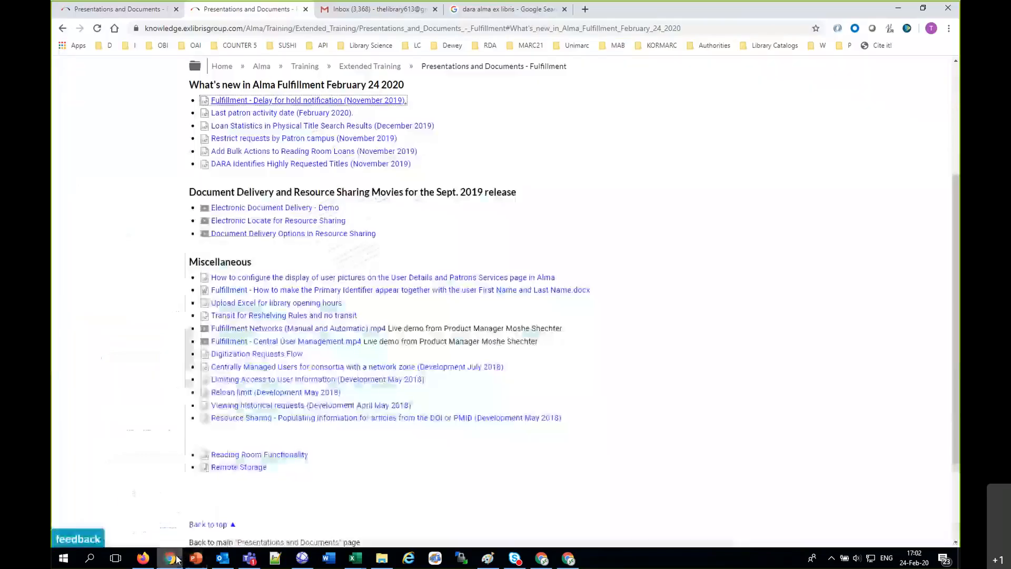
pyautogui.click(125, 11)
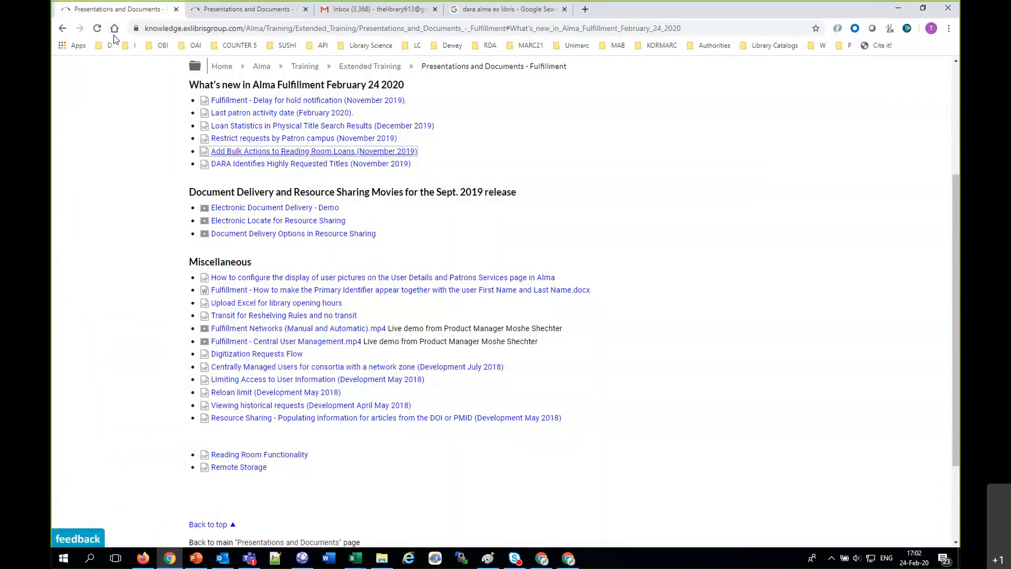
pyautogui.click(115, 29)
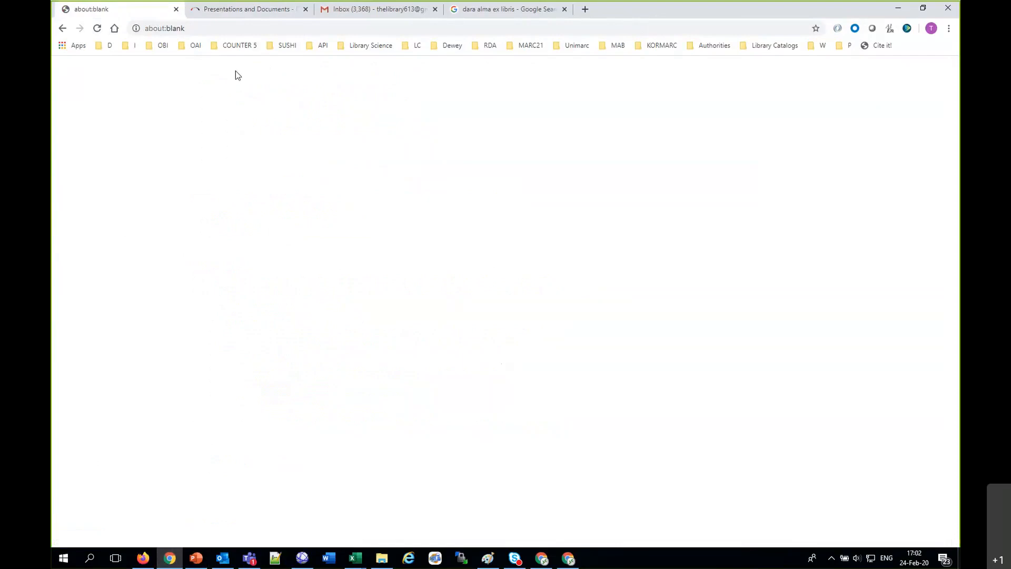
pyautogui.click(227, 29)
pyautogui.write('goo')
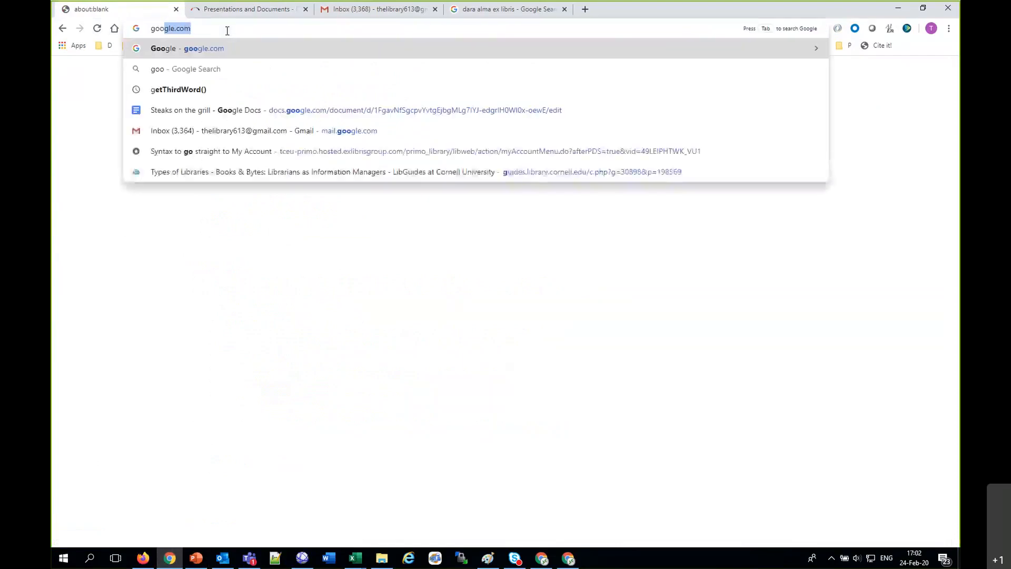
pyautogui.press('Return')
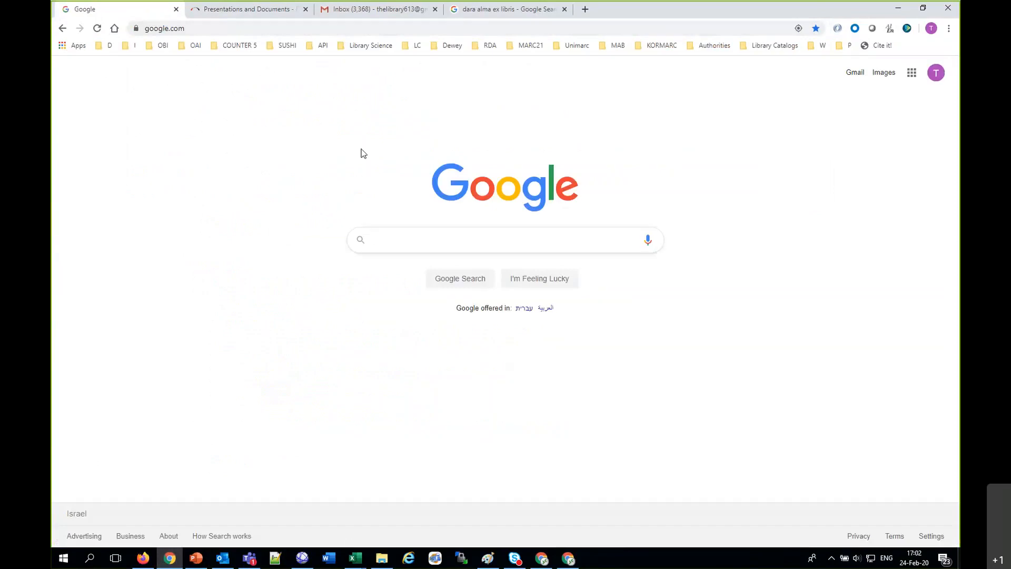
# Step: Search for "delay hold requerst letter alma ex libris ideas" and open the idea about delay time between receiving an item and sending email notice
pyautogui.write('delay ho')
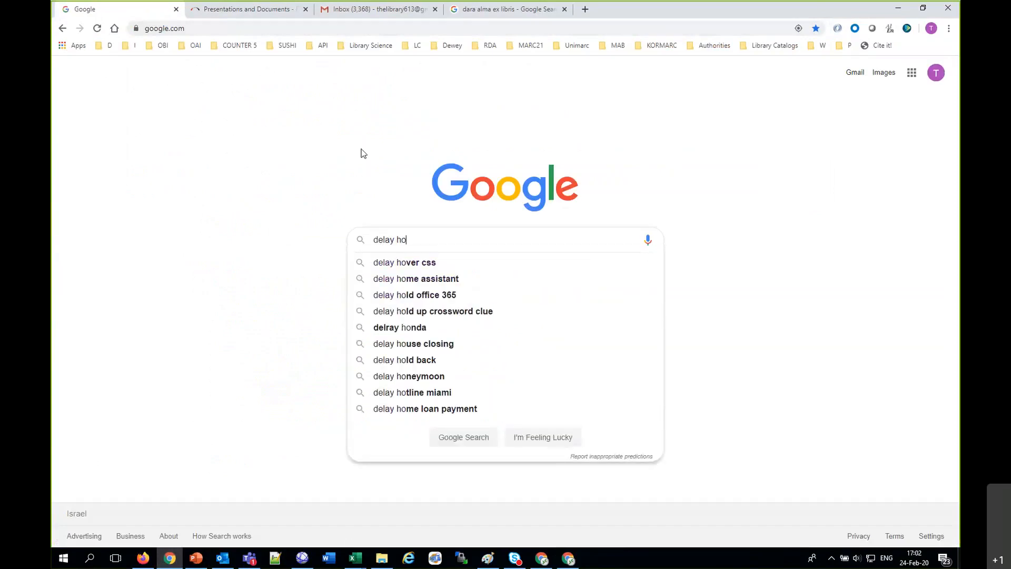
pyautogui.write('ld requerst ')
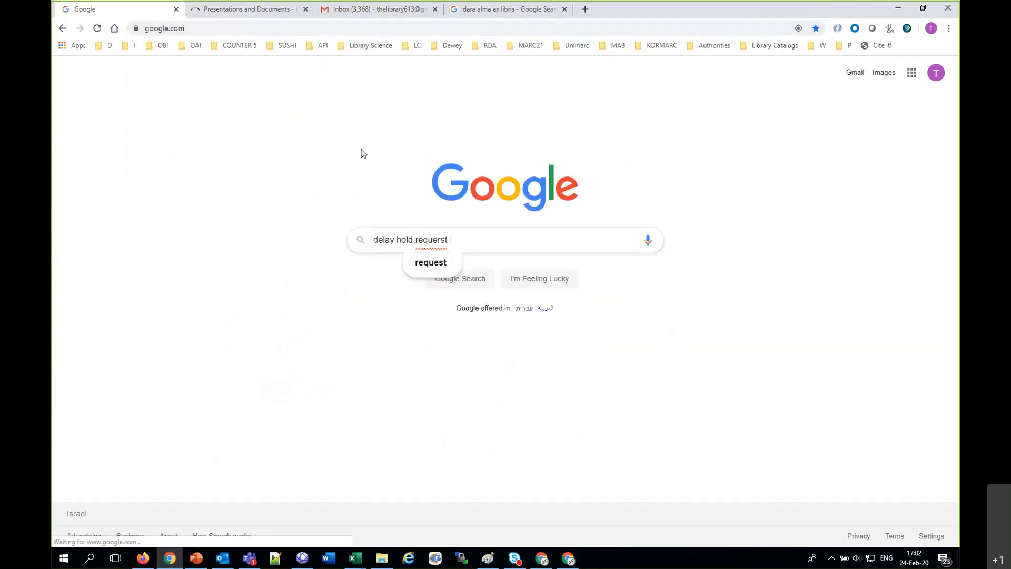
pyautogui.write('letter alma ex ')
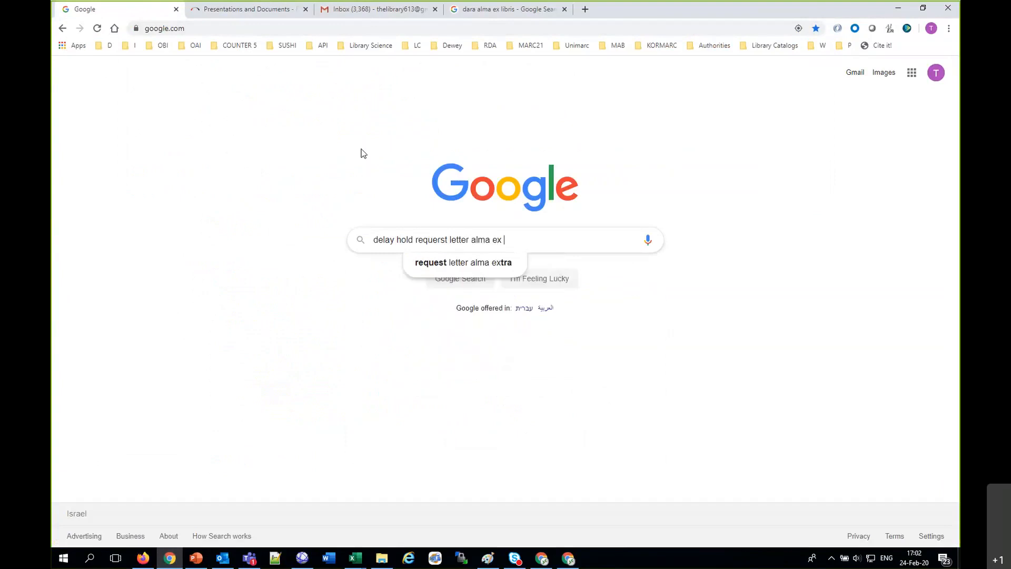
pyautogui.write('libris ideas')
pyautogui.press('Return')
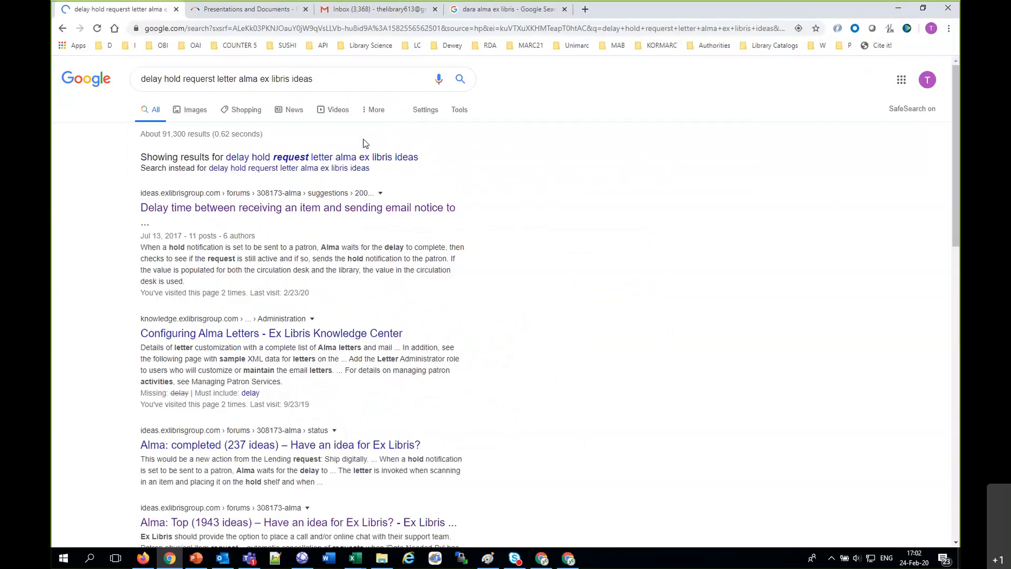
pyautogui.click(319, 209)
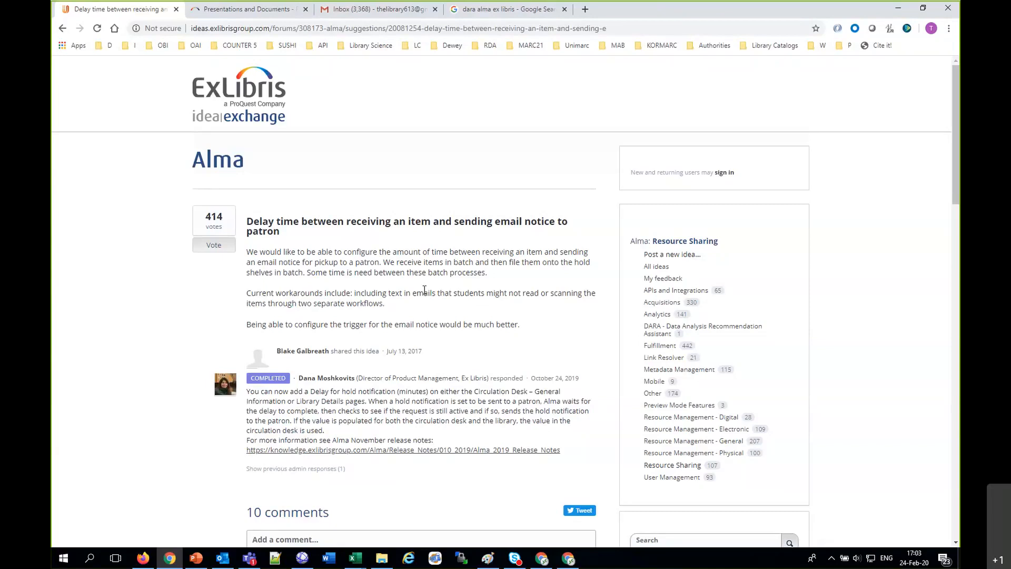
# Step: Switch to Alma in Firefox and open the Alma Configuration page
pyautogui.click(149, 563)
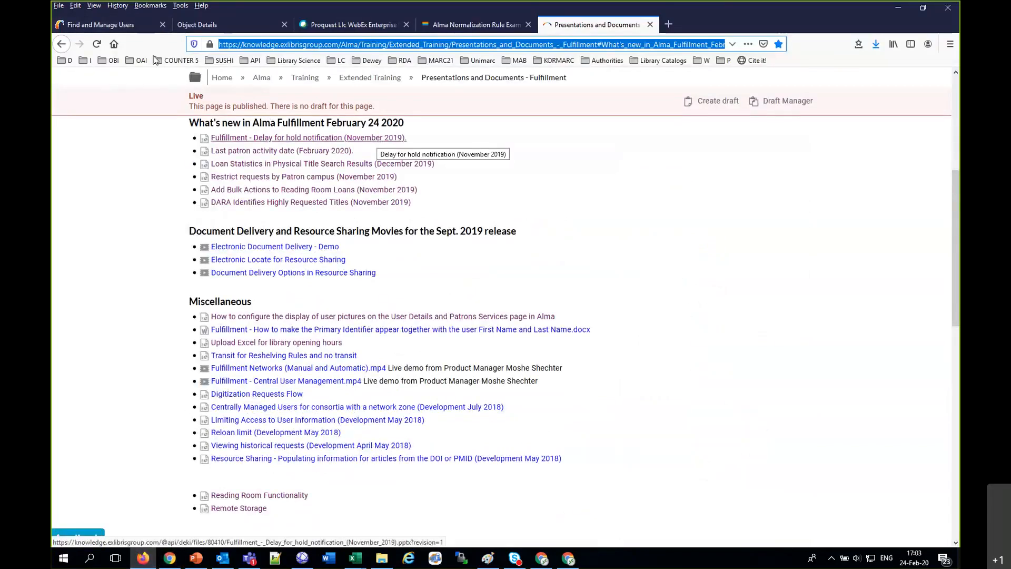
pyautogui.click(105, 24)
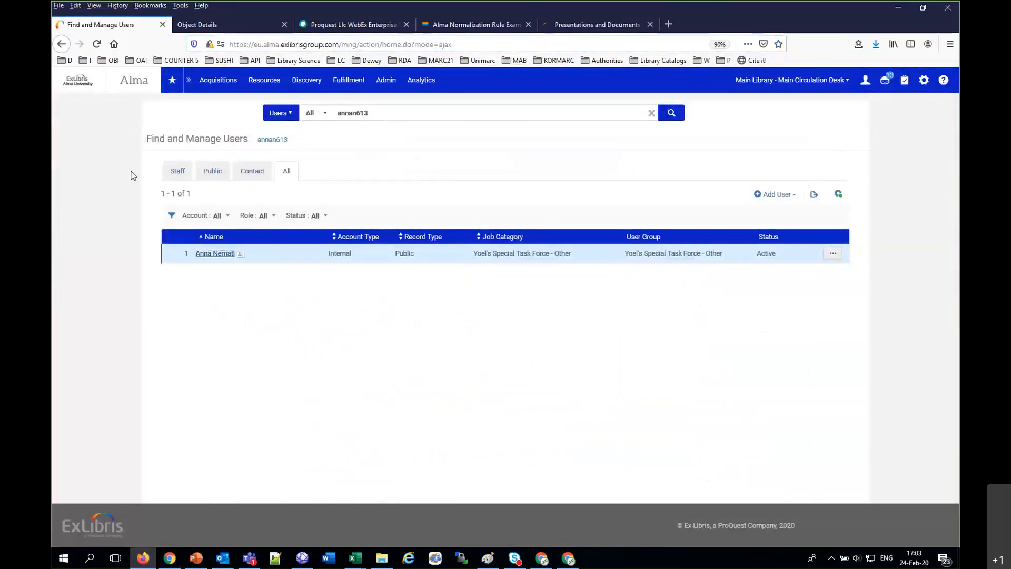
pyautogui.click(784, 86)
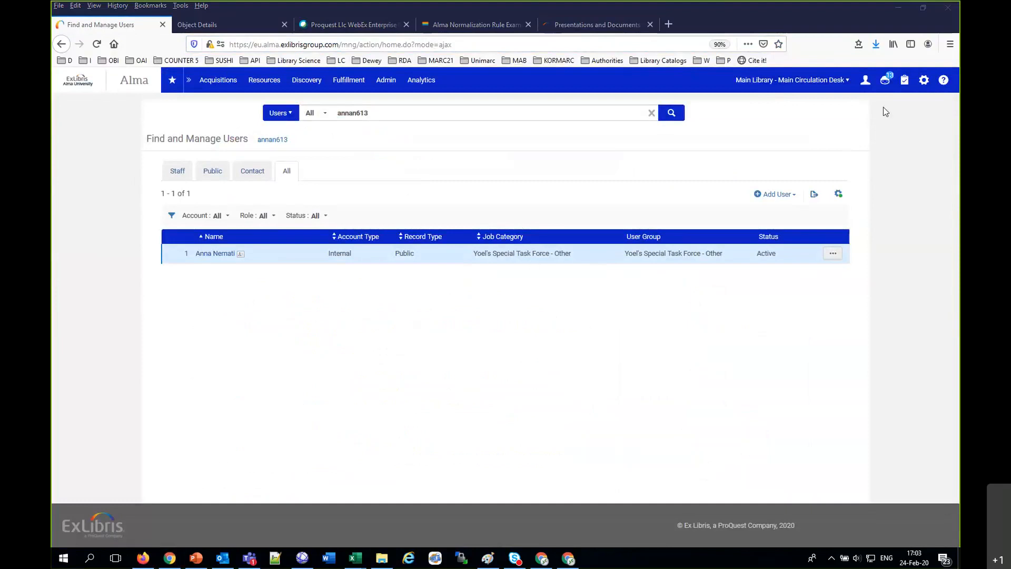
pyautogui.click(924, 81)
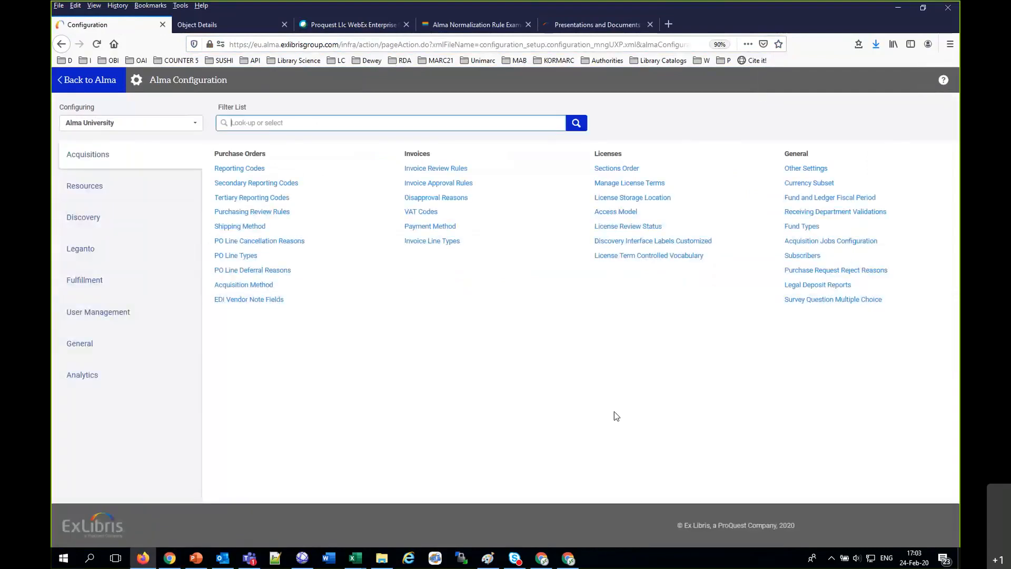
# Step: Close the Skype and Outlook inbox windows running in the background
pyautogui.moveTo(515, 558)
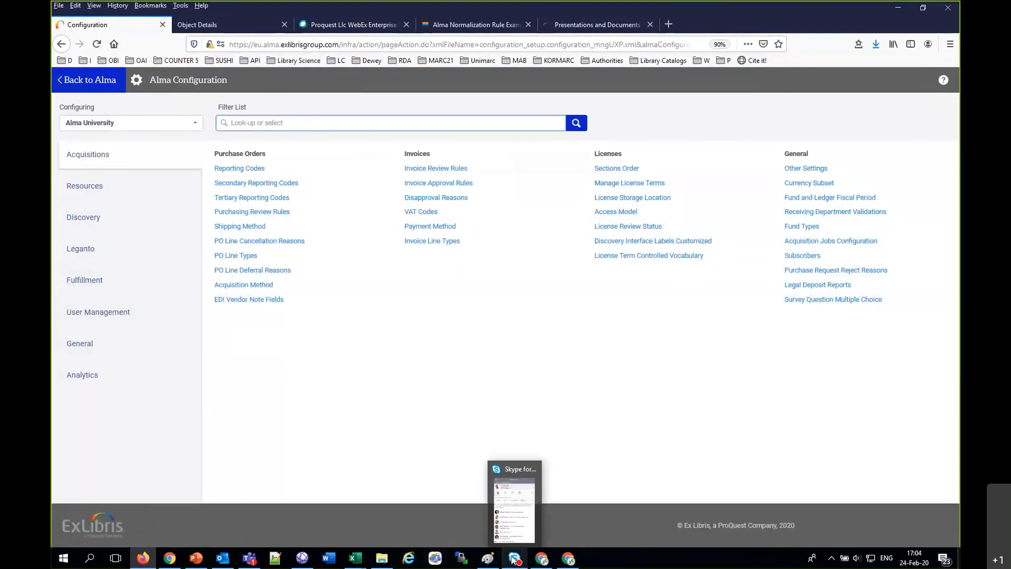
pyautogui.click(533, 469)
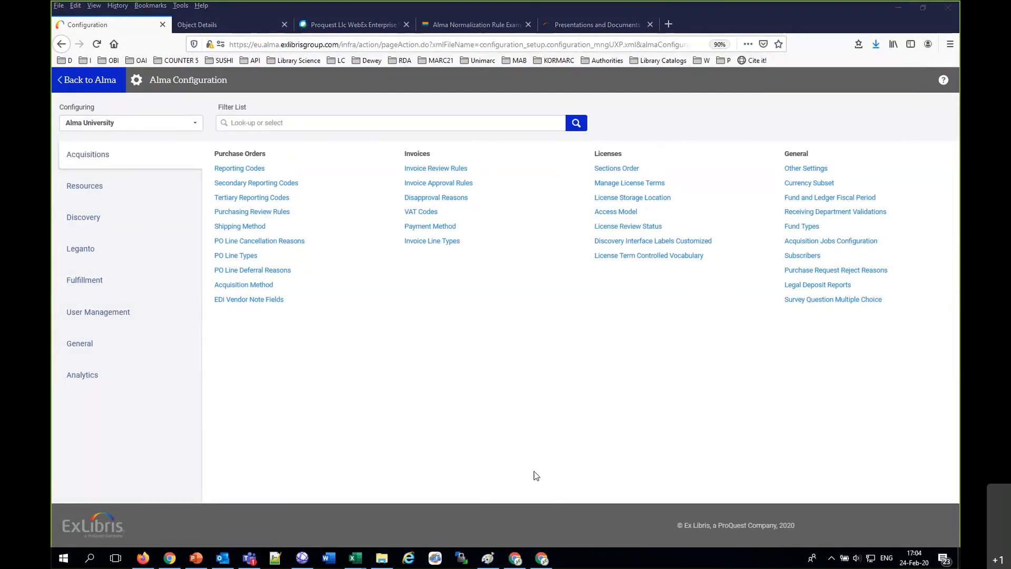
pyautogui.moveTo(223, 558)
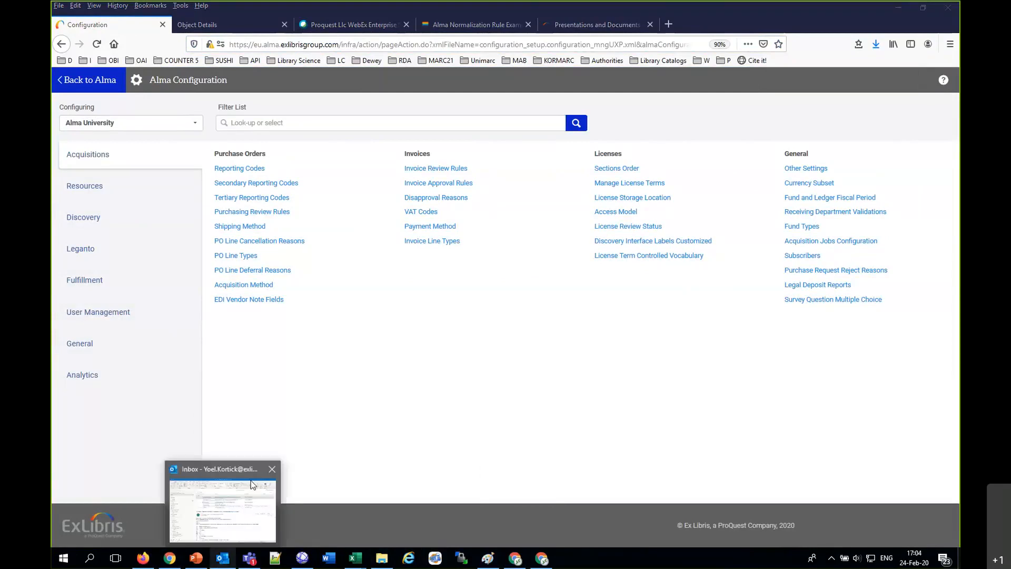
pyautogui.click(272, 469)
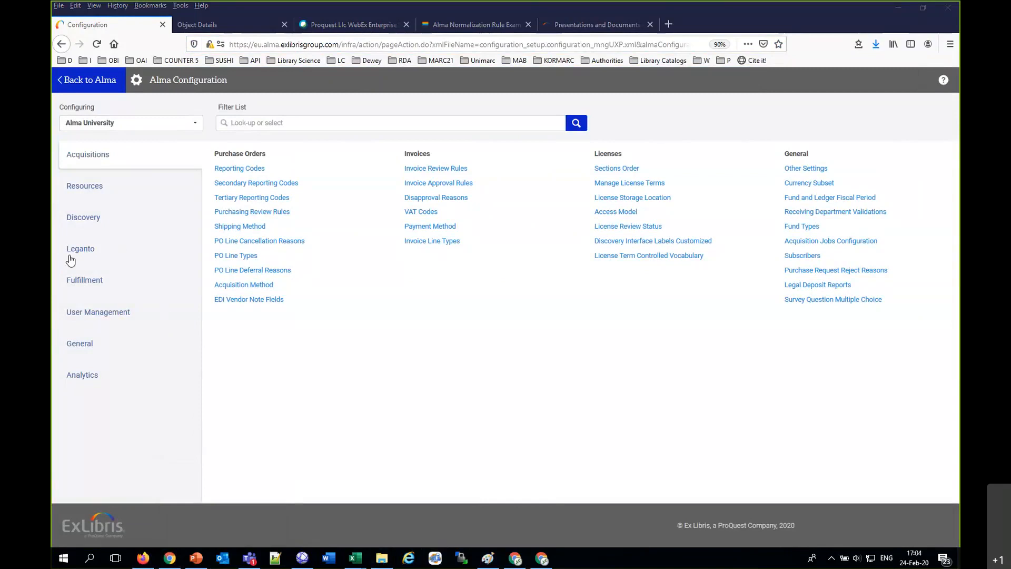
# Step: Switch the configured unit to Main Library and open the Main Circulation Desk for editing from the fulfillment circulation desks
pyautogui.click(119, 124)
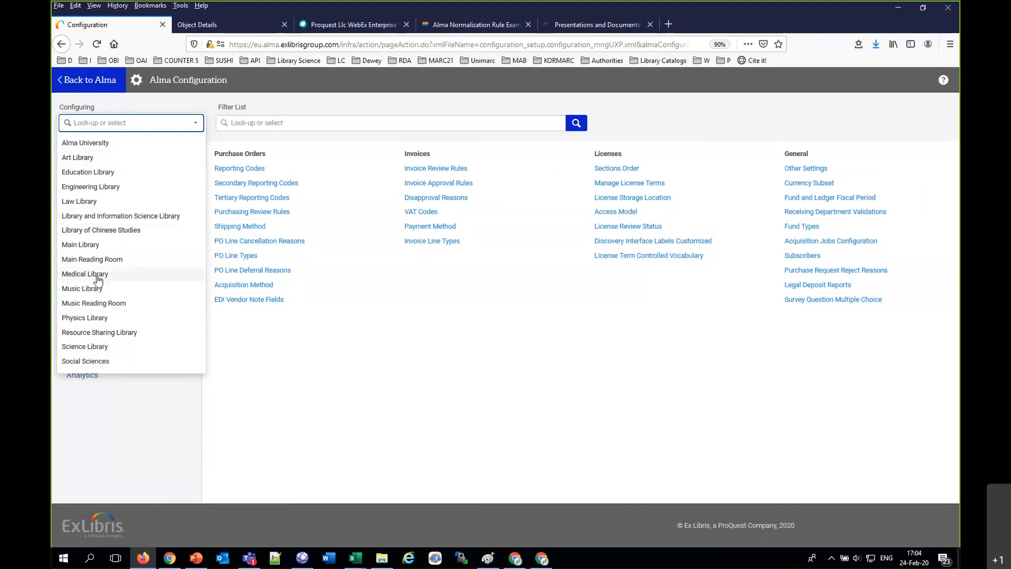
pyautogui.click(87, 244)
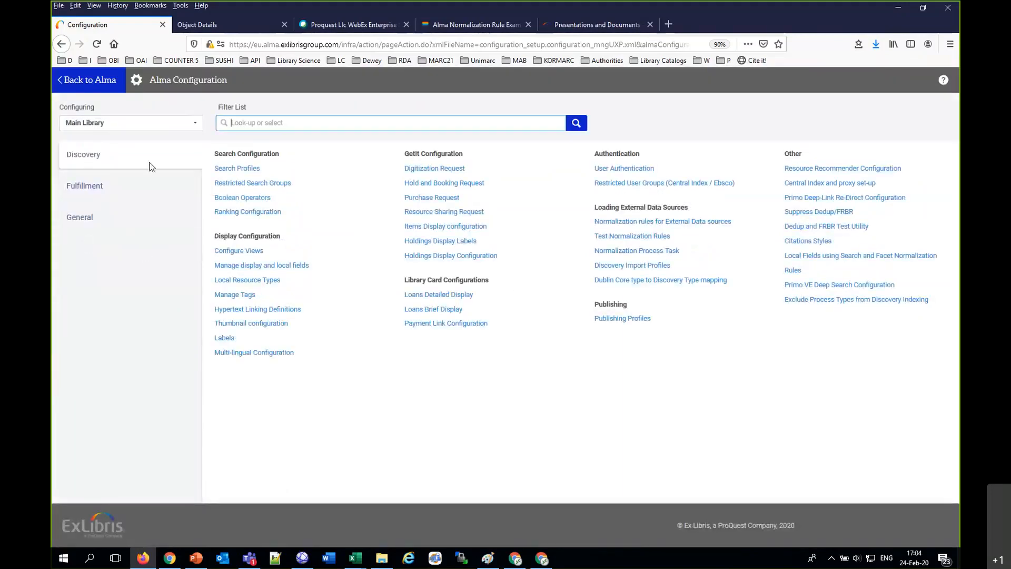
pyautogui.click(89, 181)
pyautogui.click(246, 212)
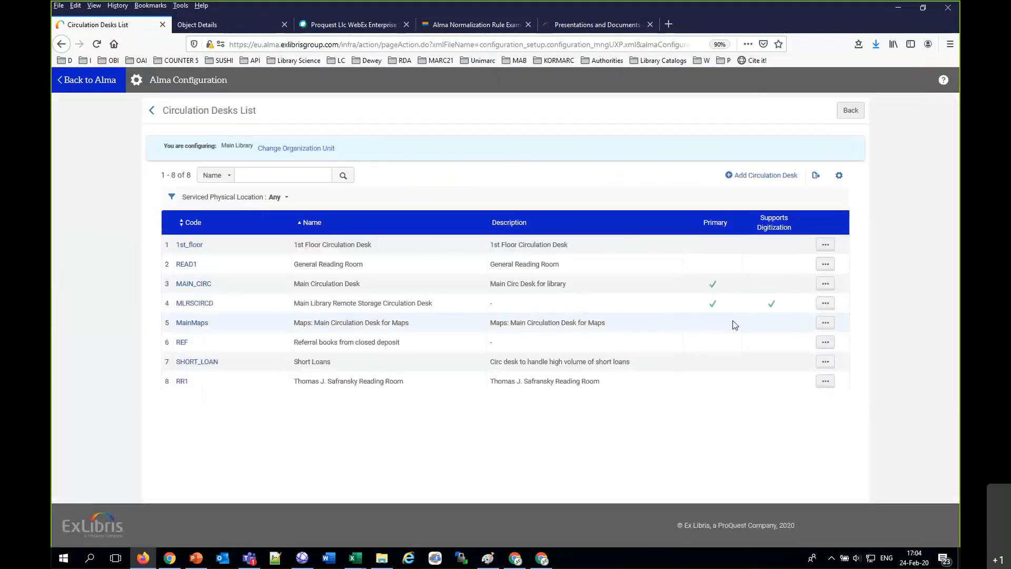
pyautogui.click(826, 284)
pyautogui.click(789, 302)
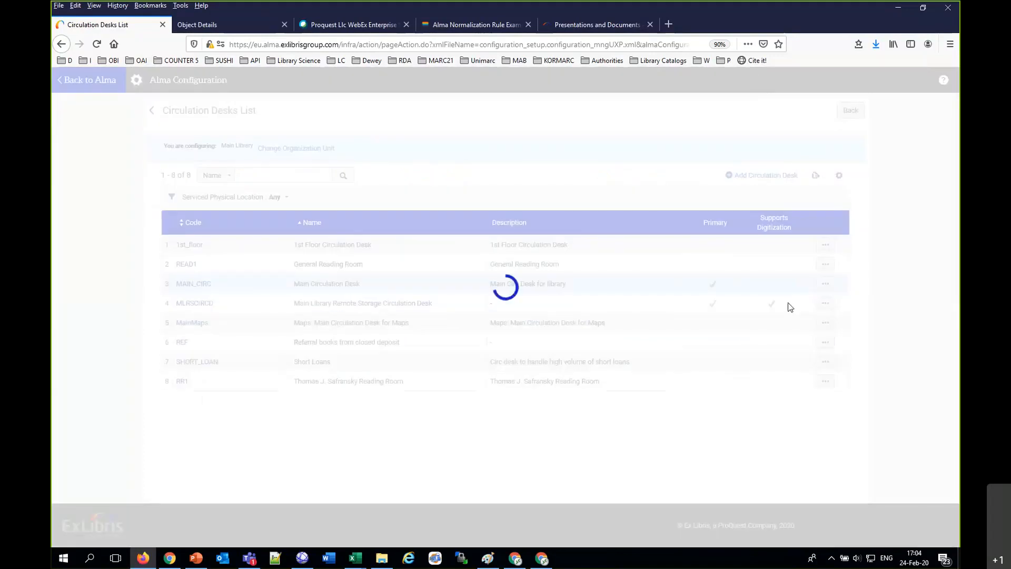
# Step: Set the Main Circulation Desk's delay for hold notification to 10 minutes and save the desk
pyautogui.moveTo(159, 375); pyautogui.dragTo(235, 385)
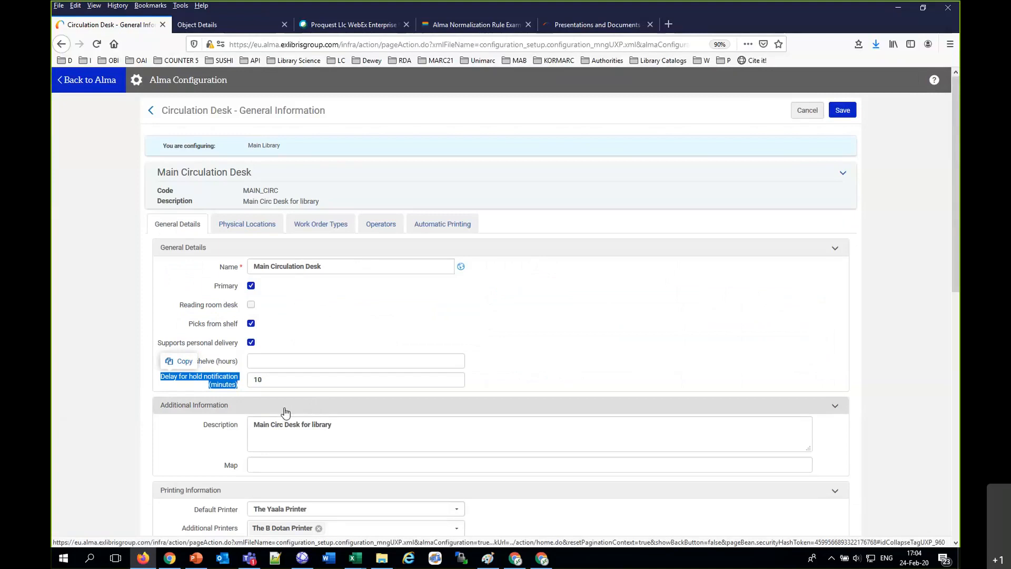
pyautogui.click(292, 375)
pyautogui.press('BackSpace')
pyautogui.press('BackSpace')
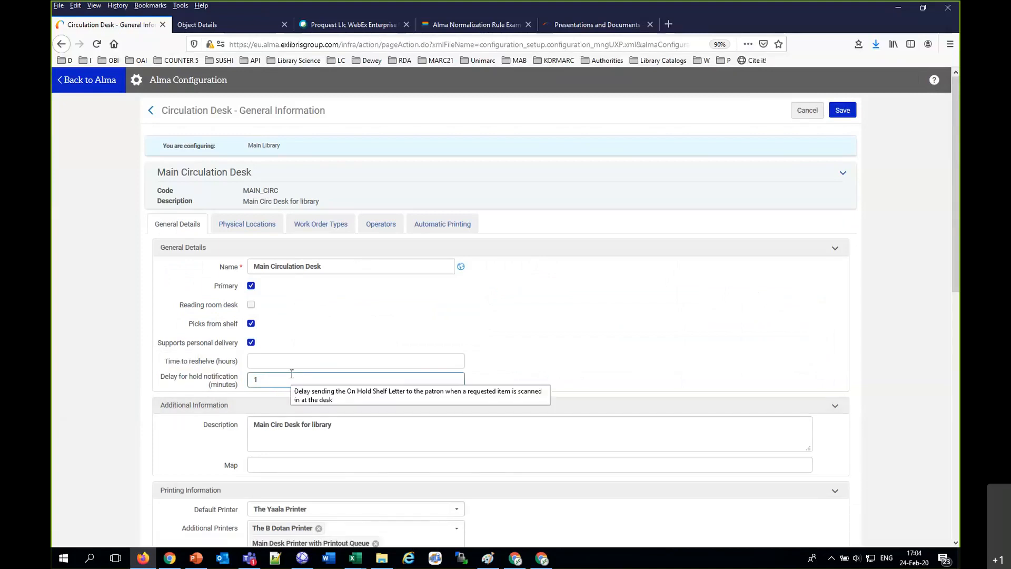
pyautogui.write('10')
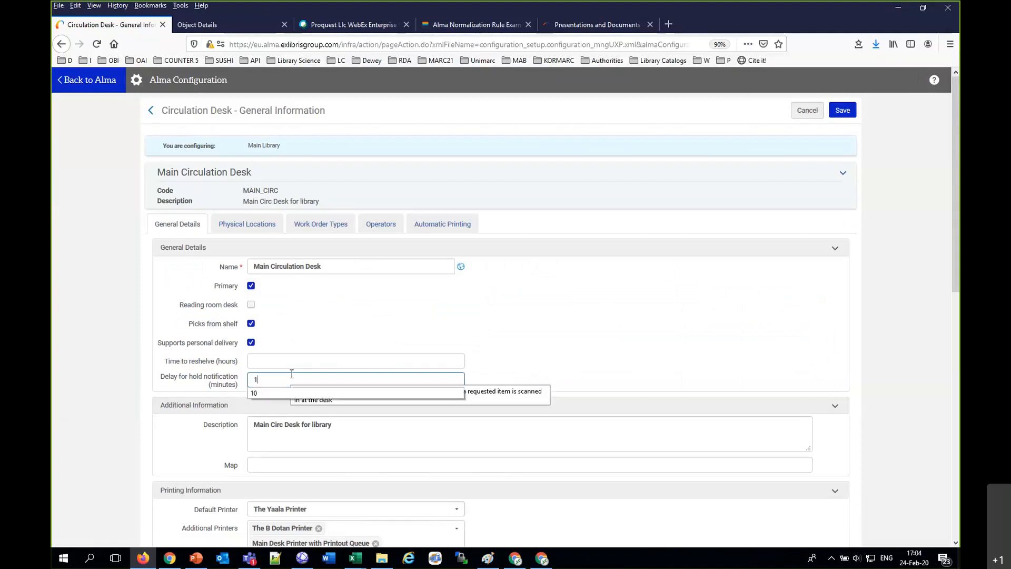
pyautogui.click(553, 363)
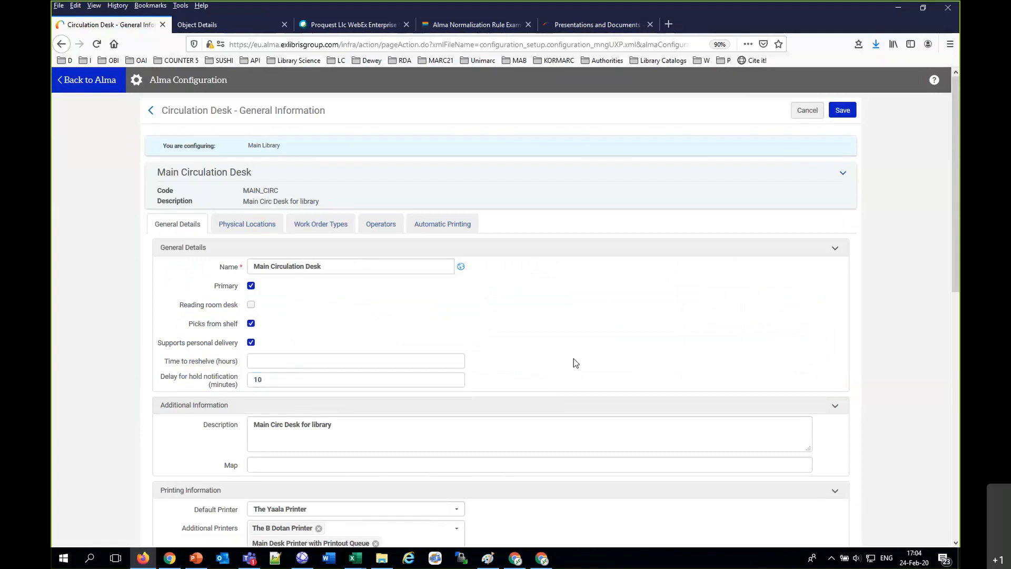
pyautogui.click(843, 111)
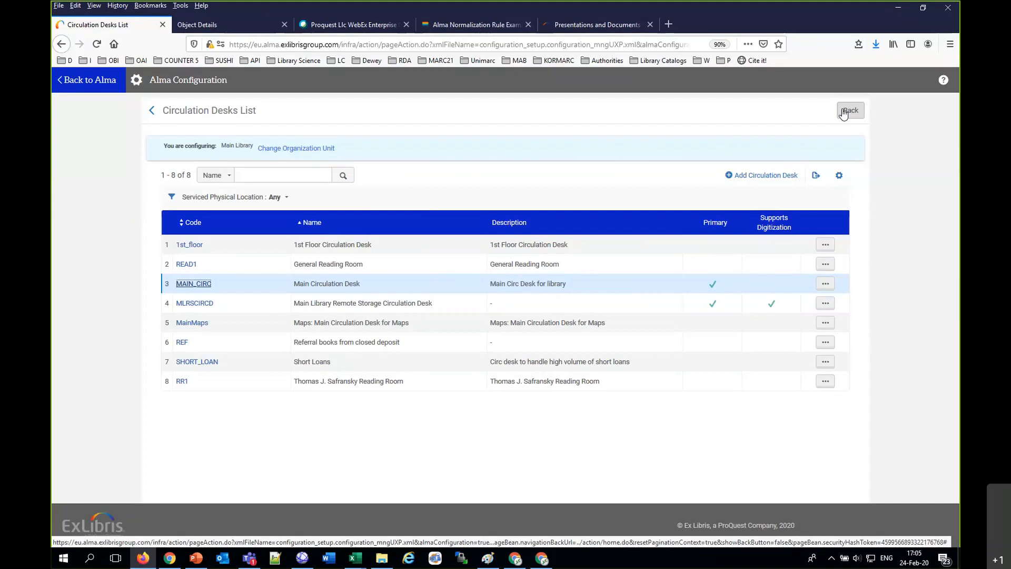
# Step: Reopen the Main Circulation Desk's general details to check the saved delay for hold notification, and leave without changes
pyautogui.click(825, 283)
pyautogui.click(769, 302)
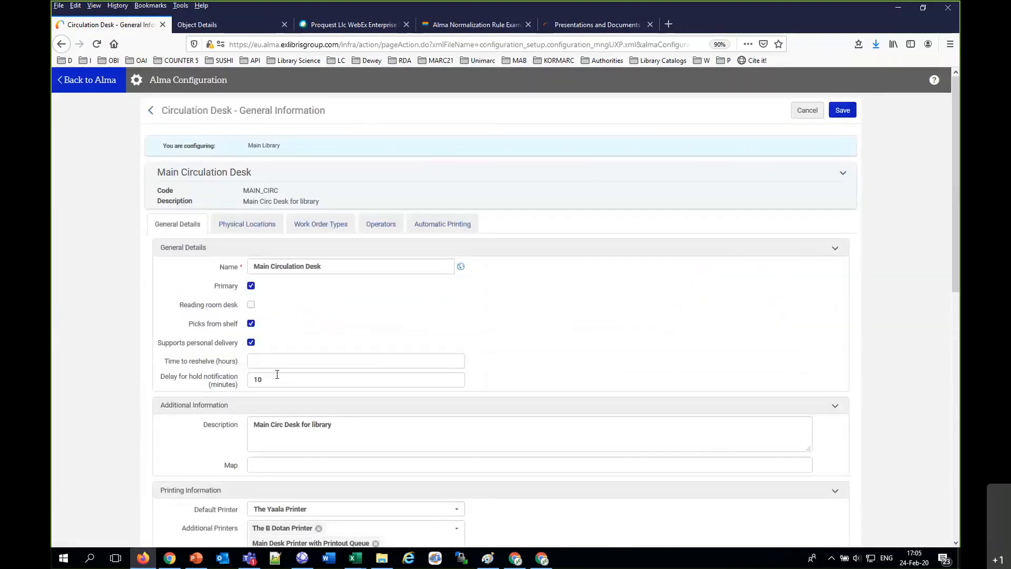
pyautogui.moveTo(277, 374)
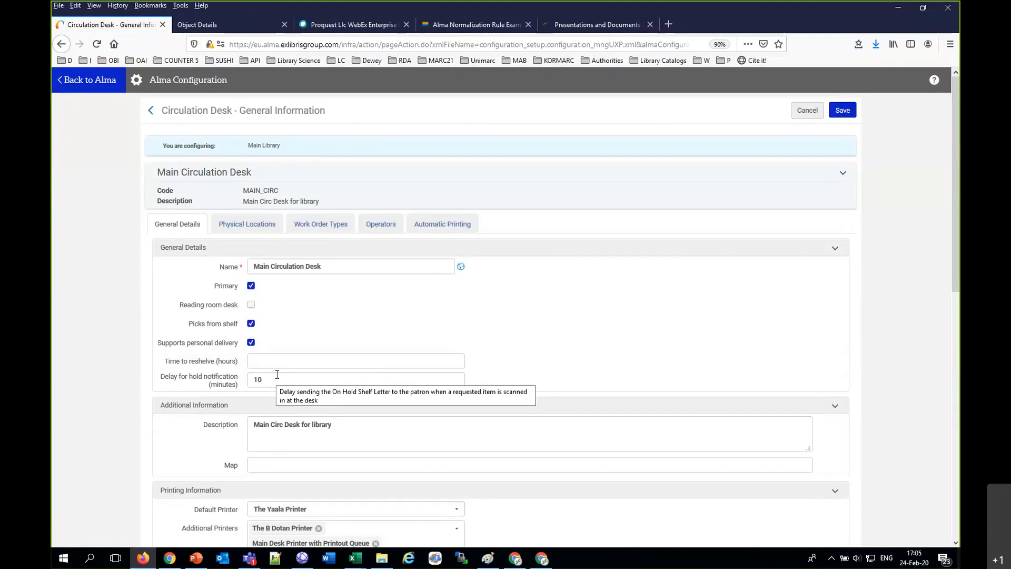
pyautogui.click(807, 111)
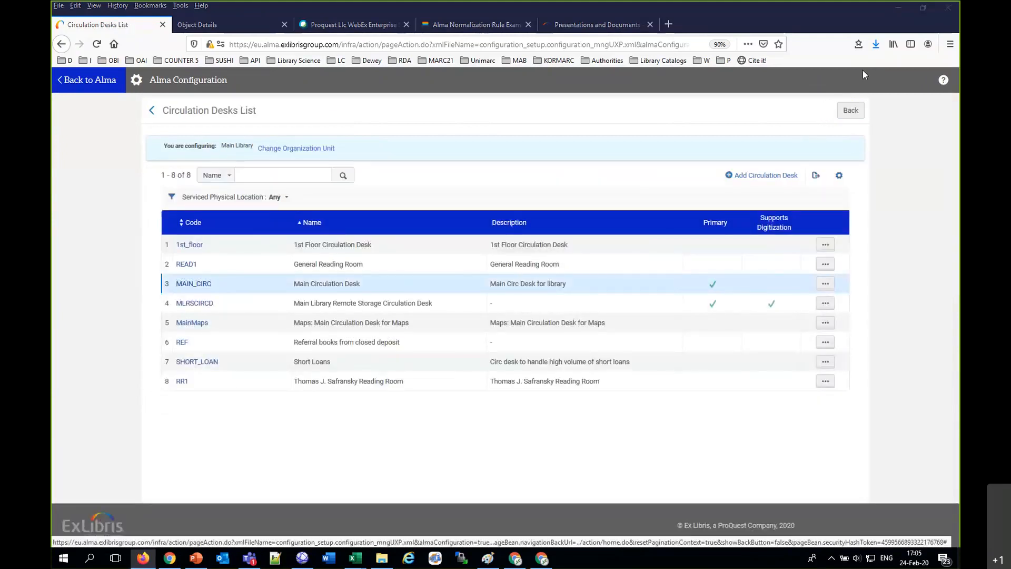
# Step: Return to Alma, search physical items by title for "diversity and inclusion in libraries" and copy the found item's barcode
pyautogui.click(102, 79)
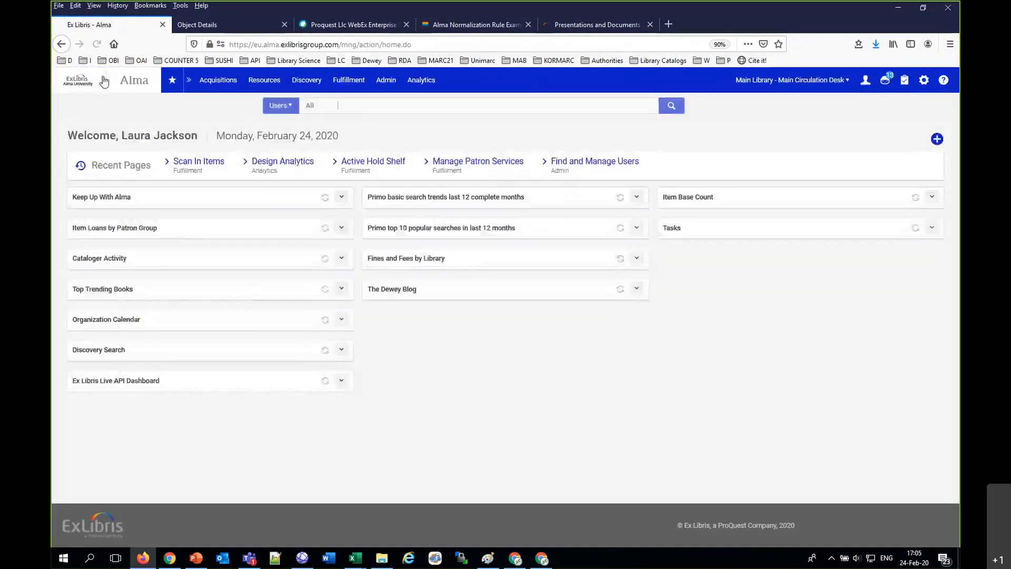
pyautogui.click(287, 106)
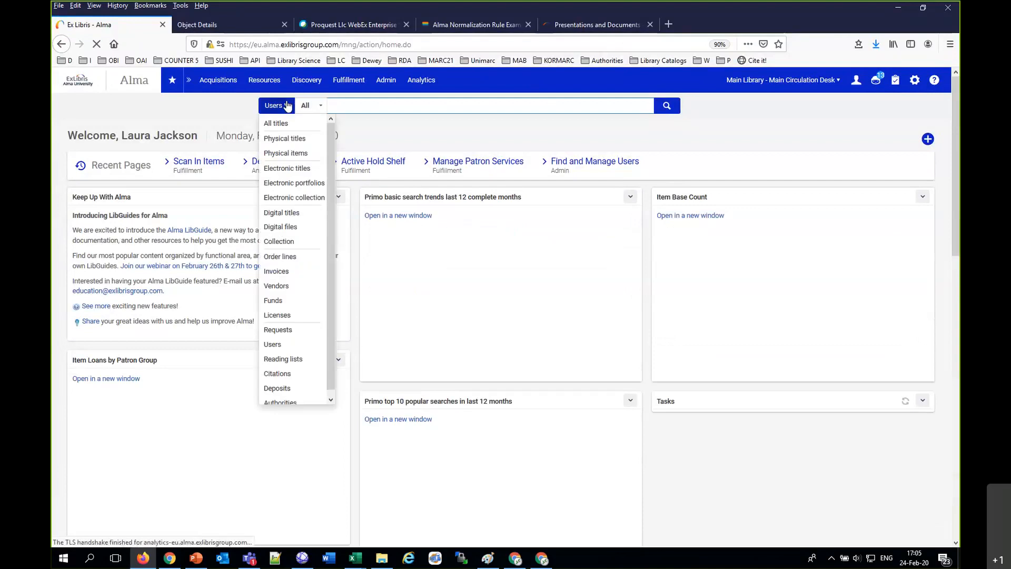
pyautogui.click(291, 139)
pyautogui.click(287, 108)
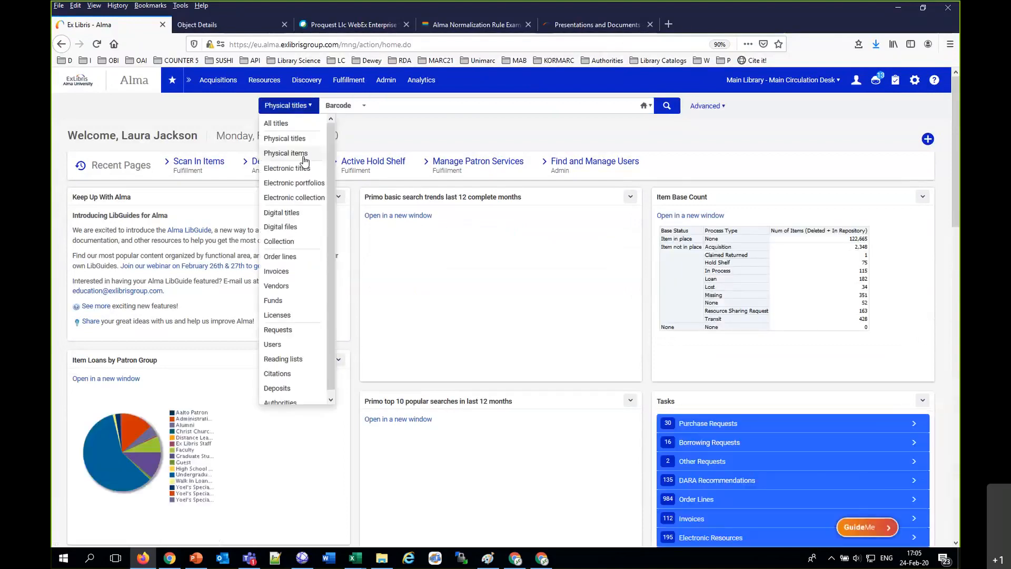
pyautogui.click(303, 154)
pyautogui.click(345, 105)
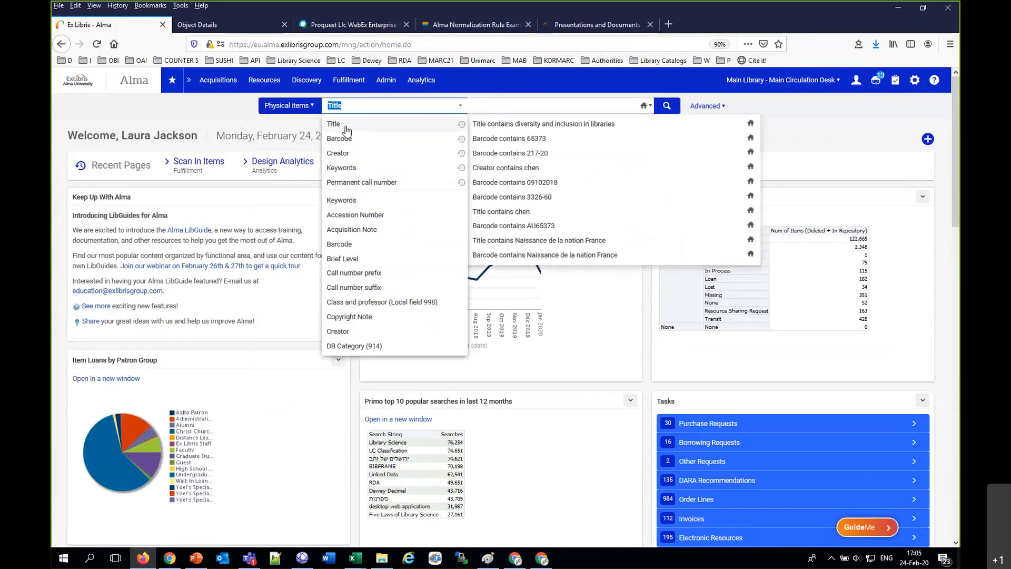
pyautogui.click(334, 124)
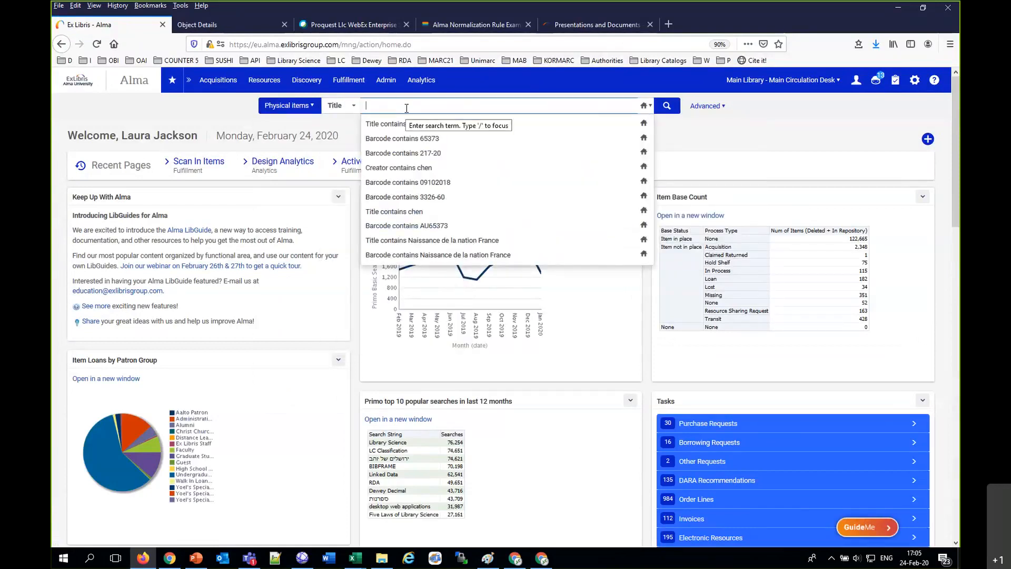
pyautogui.write('diversity ')
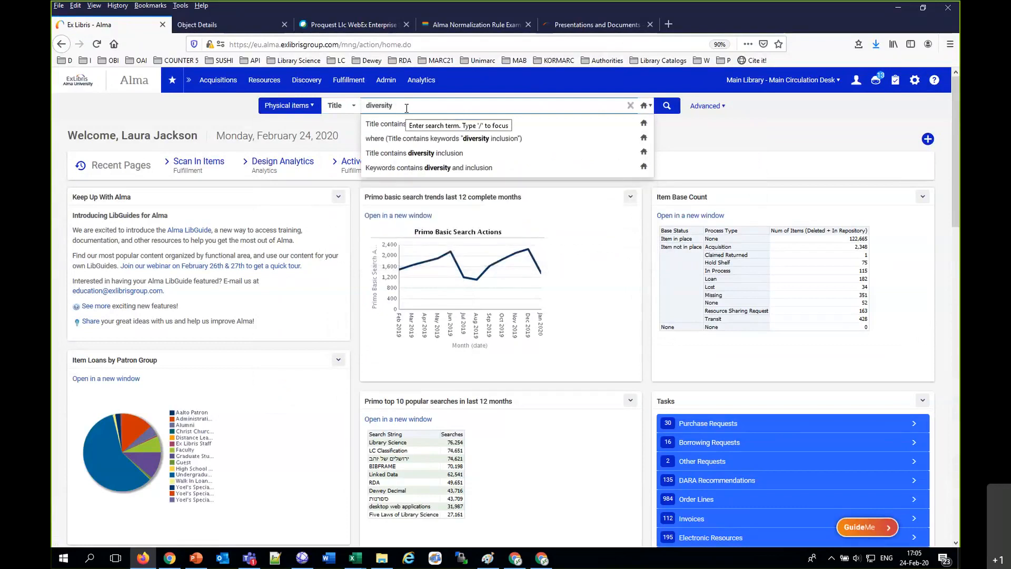
pyautogui.write('and inclusion in libraries')
pyautogui.press('Return')
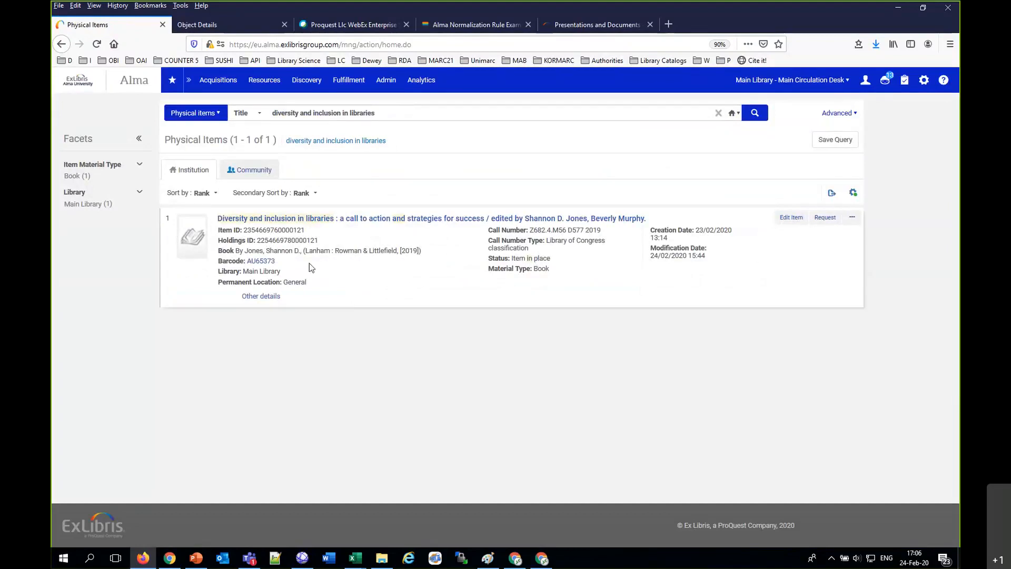
pyautogui.moveTo(276, 262); pyautogui.dragTo(246, 262)
pyautogui.click(268, 246)
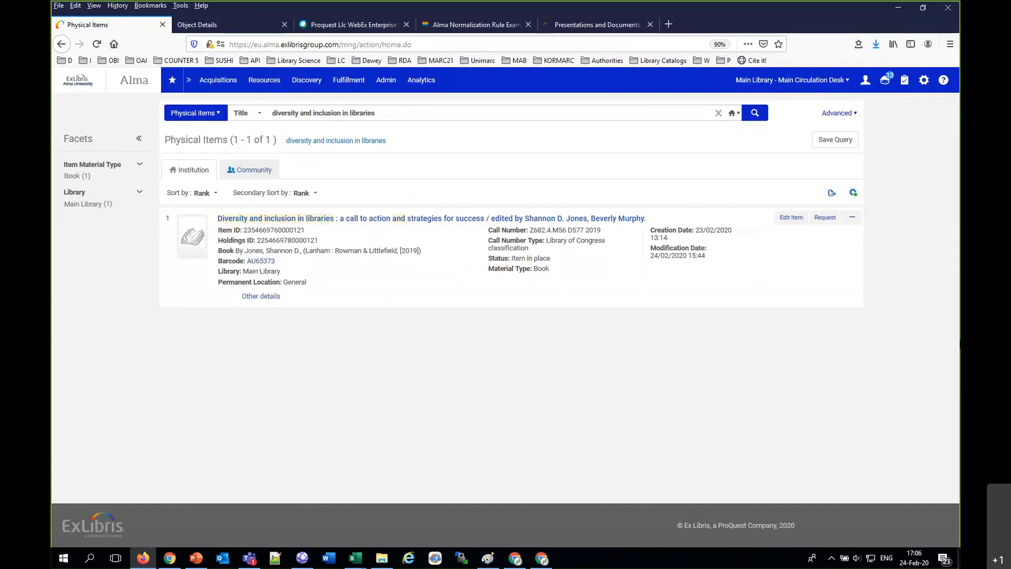
# Step: Submit a patron physical item request for the book, with the patron's name as requester and pickup at The Main Campus: Main Library
pyautogui.click(823, 224)
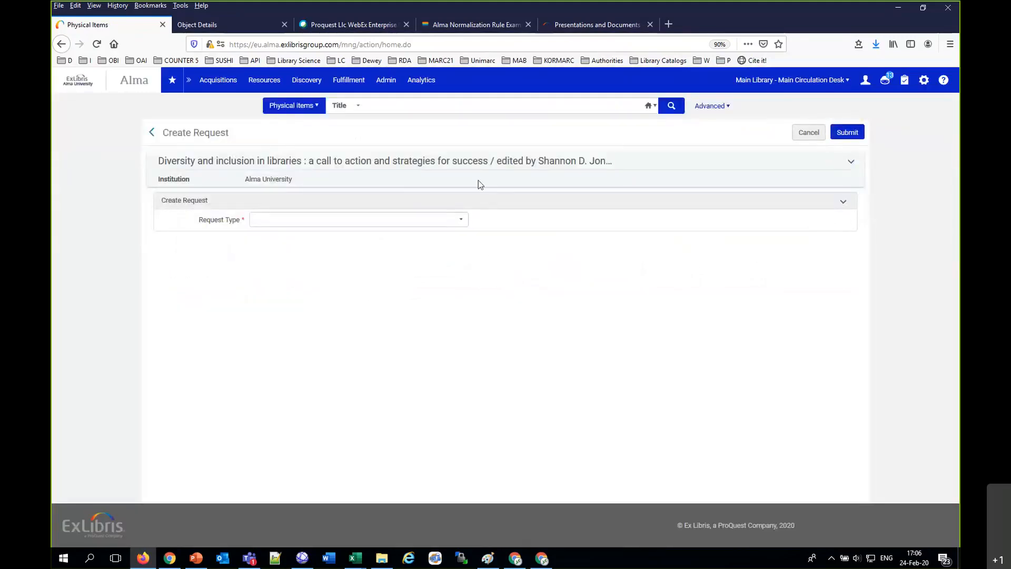
pyautogui.click(321, 218)
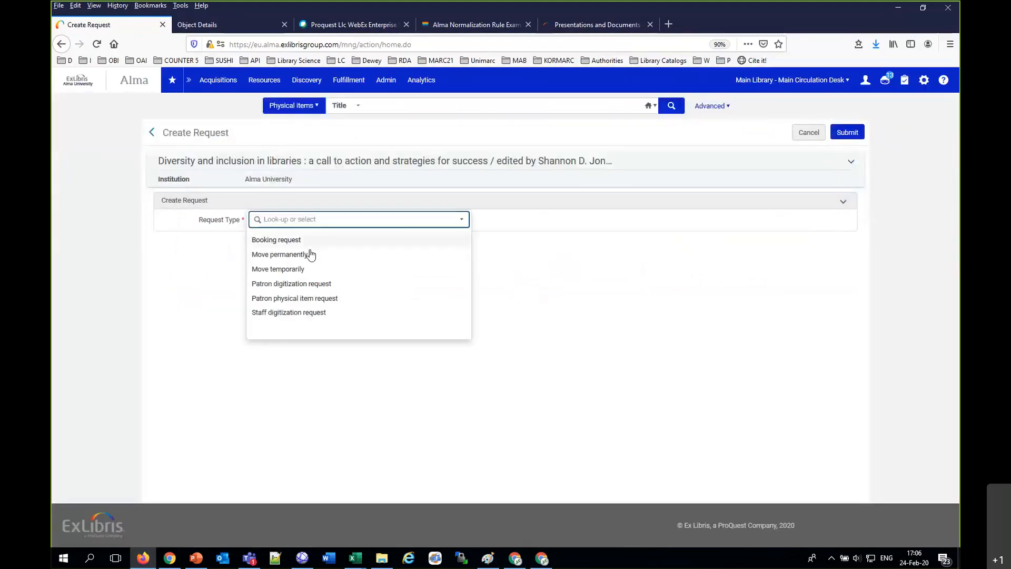
pyautogui.click(304, 298)
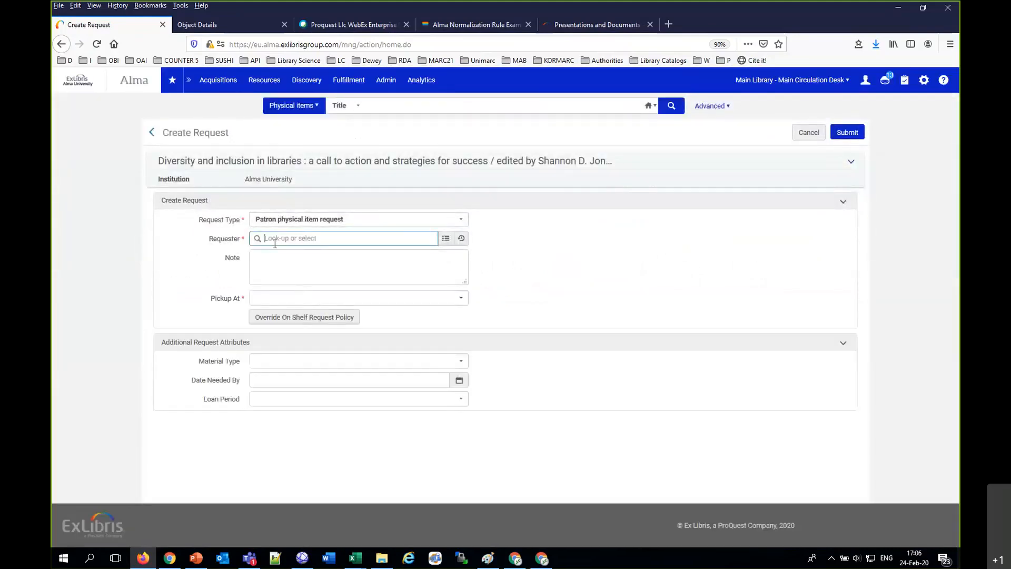
pyautogui.write('alicia ch')
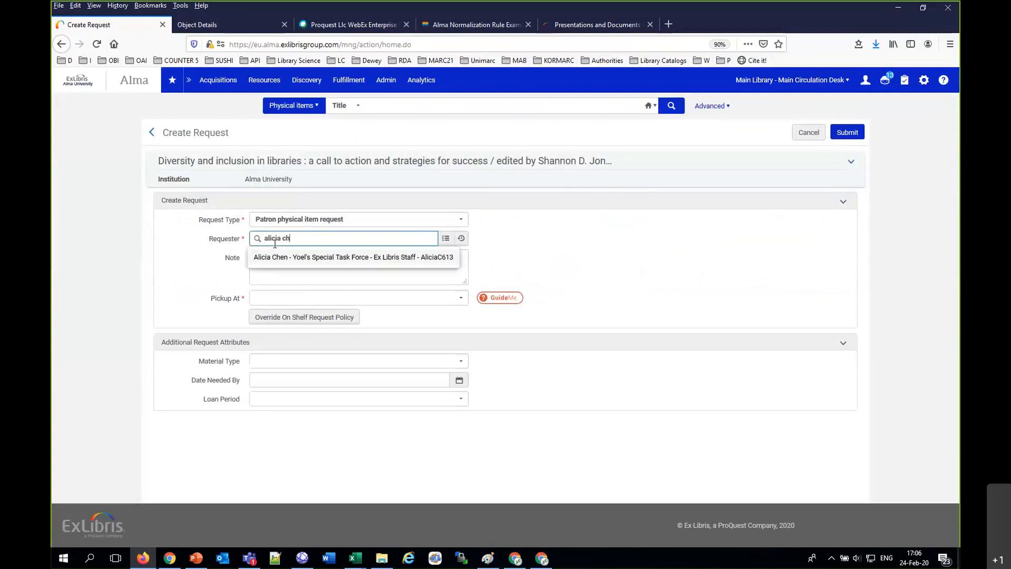
pyautogui.click(292, 258)
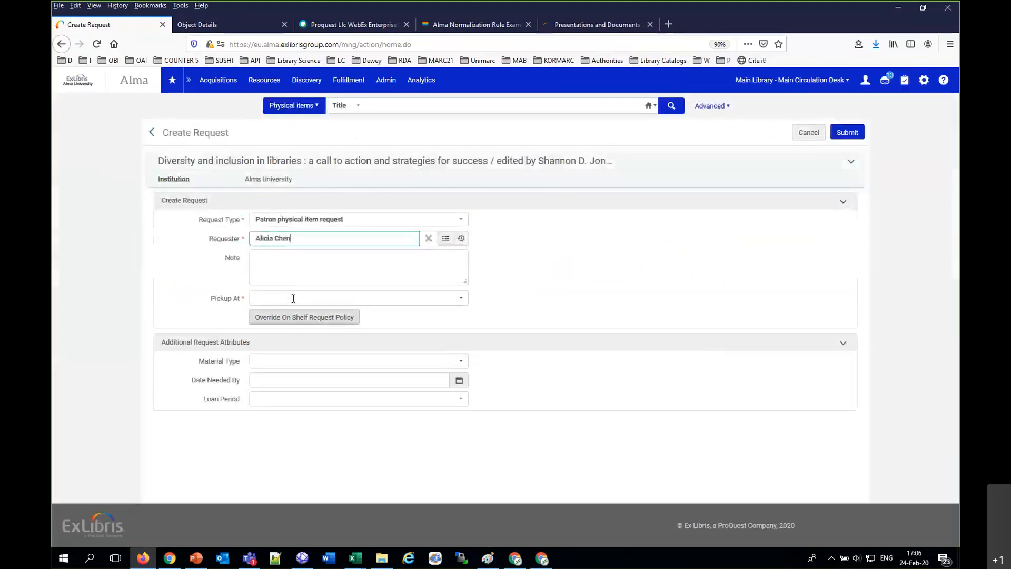
pyautogui.click(293, 299)
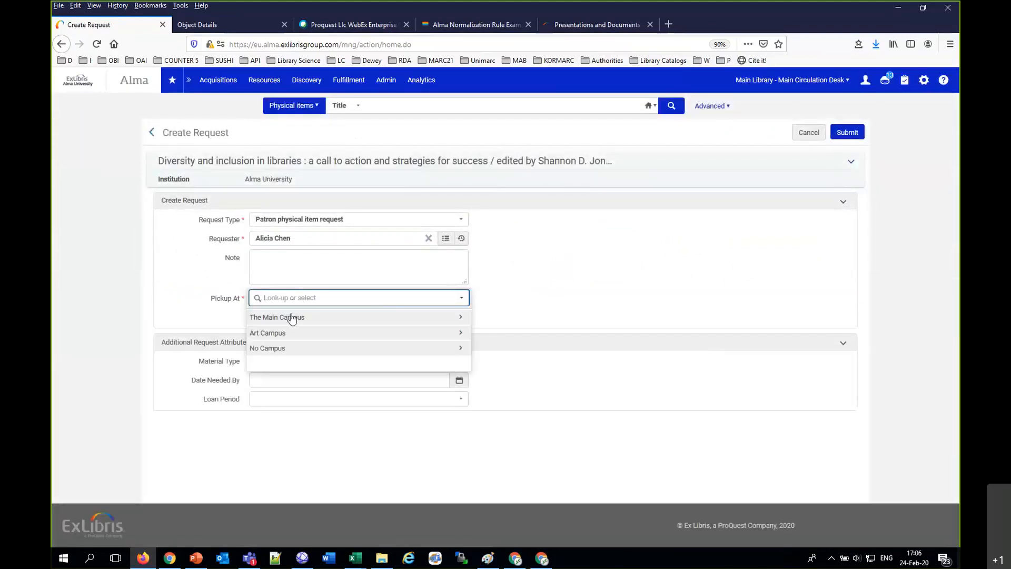
pyautogui.click(289, 318)
pyautogui.click(294, 334)
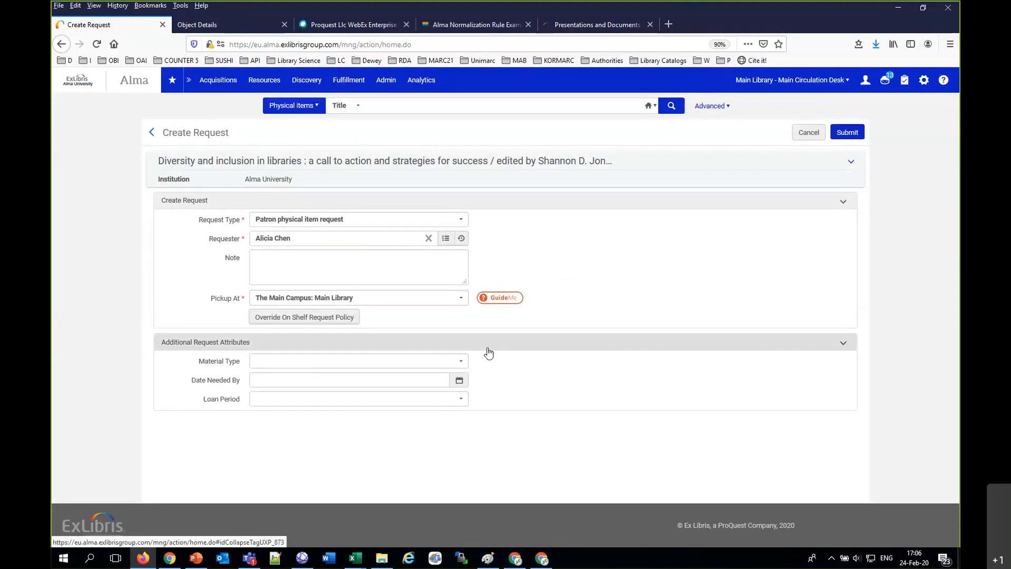
pyautogui.click(844, 133)
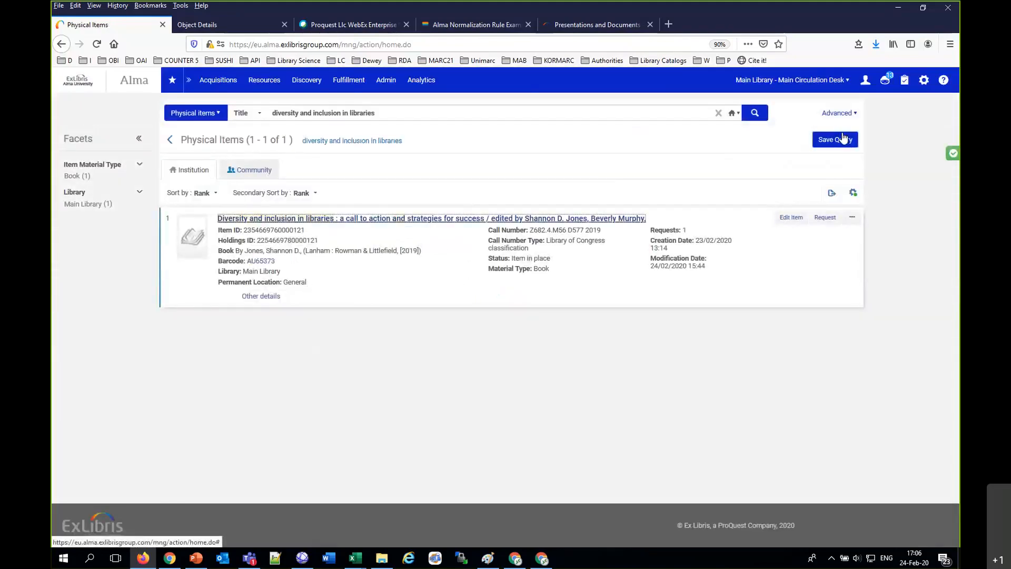
# Step: Check the Pick From Shelf list for the new request and scan in the item with barcode AU65373
pyautogui.click(343, 83)
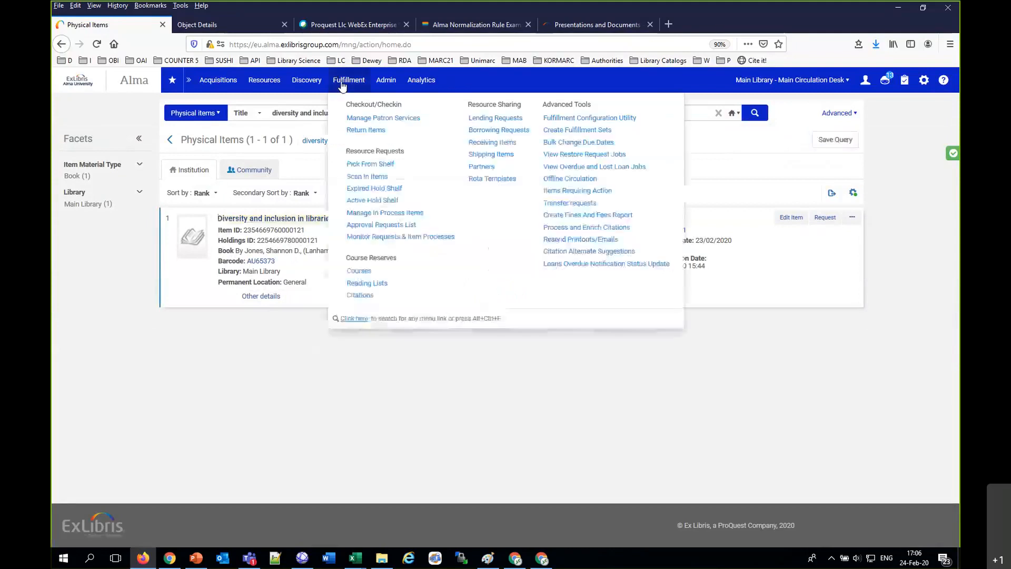
pyautogui.click(370, 165)
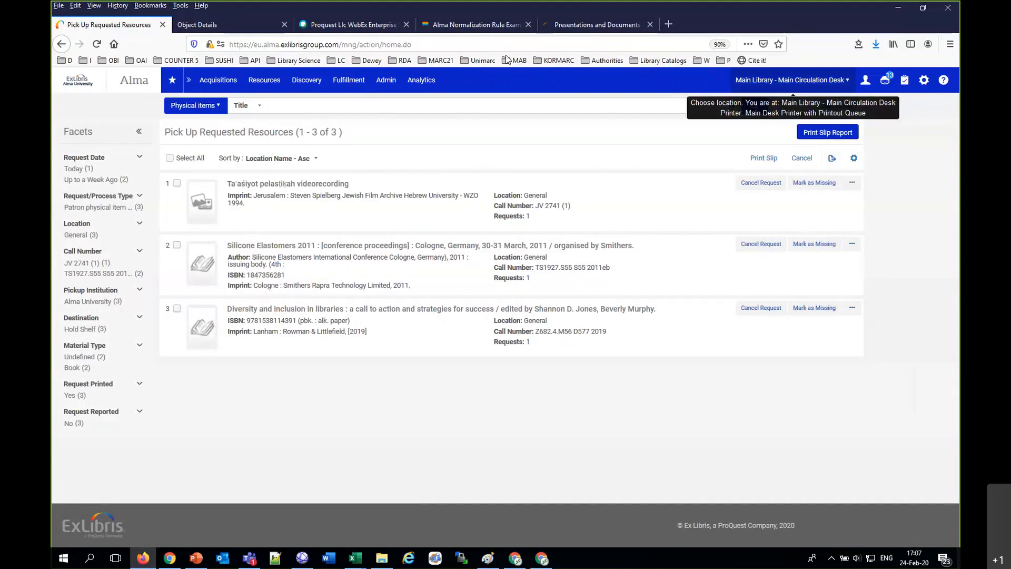
pyautogui.click(357, 80)
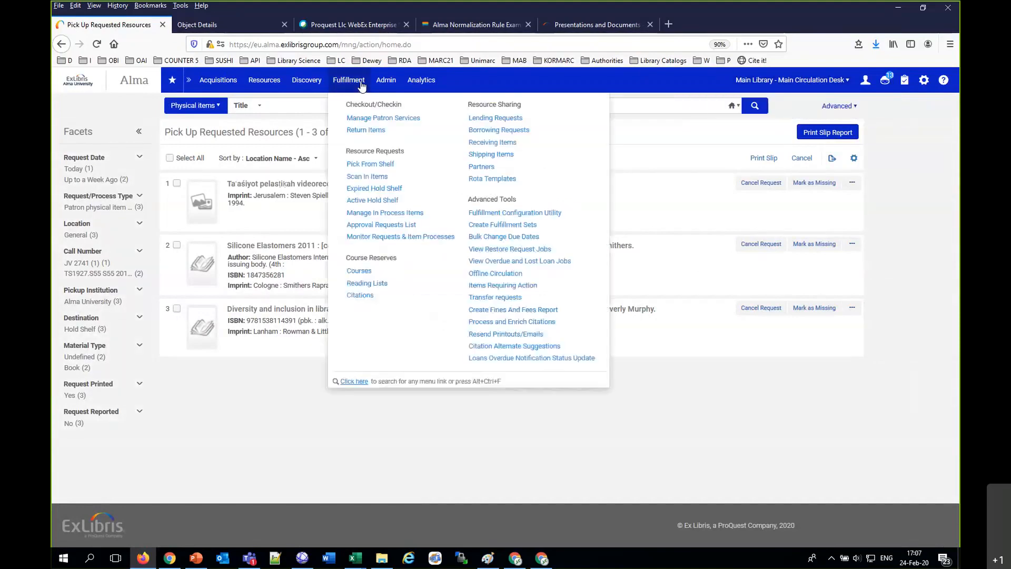
pyautogui.click(374, 178)
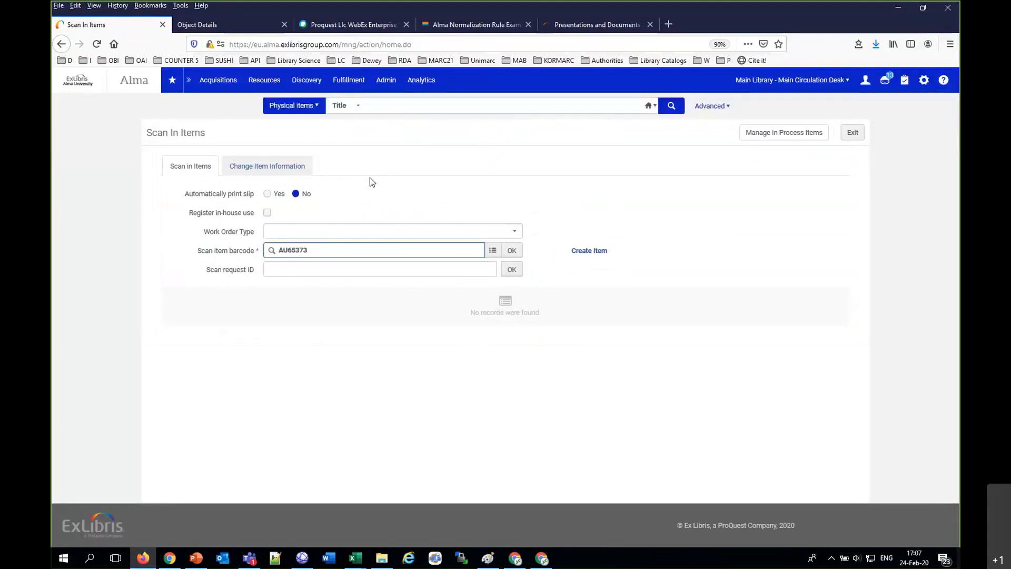
pyautogui.click(518, 251)
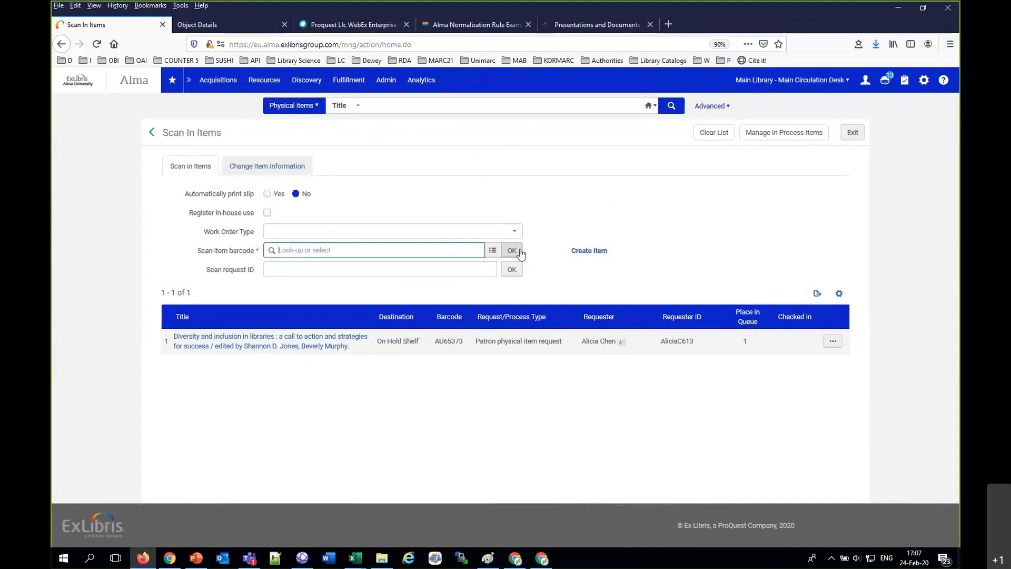
# Step: Switch to Gmail in Chrome, read the Hold Shelf Request Slip email and return to the inbox to look for an On Hold Shelf letter
pyautogui.click(173, 562)
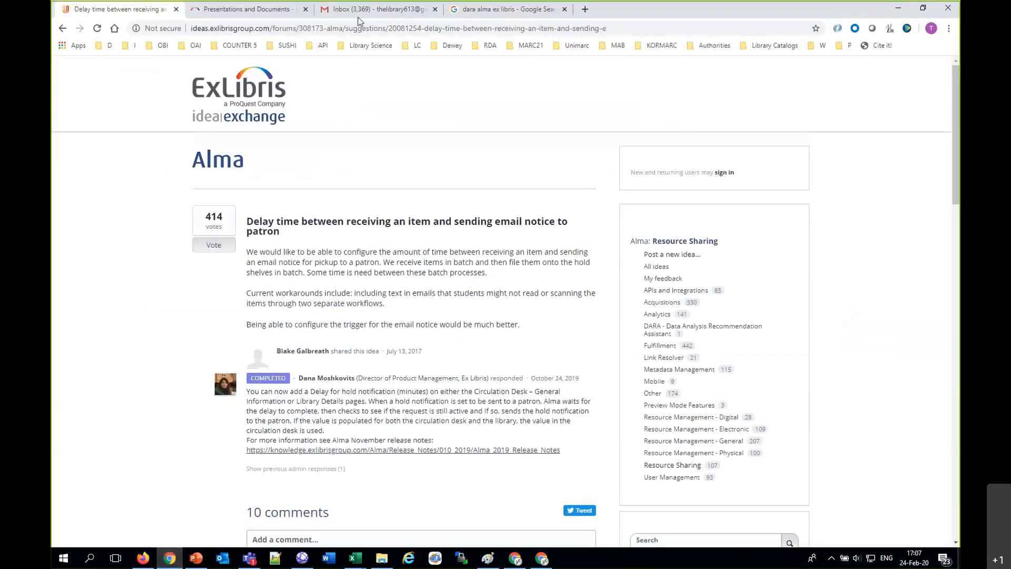
pyautogui.click(369, 10)
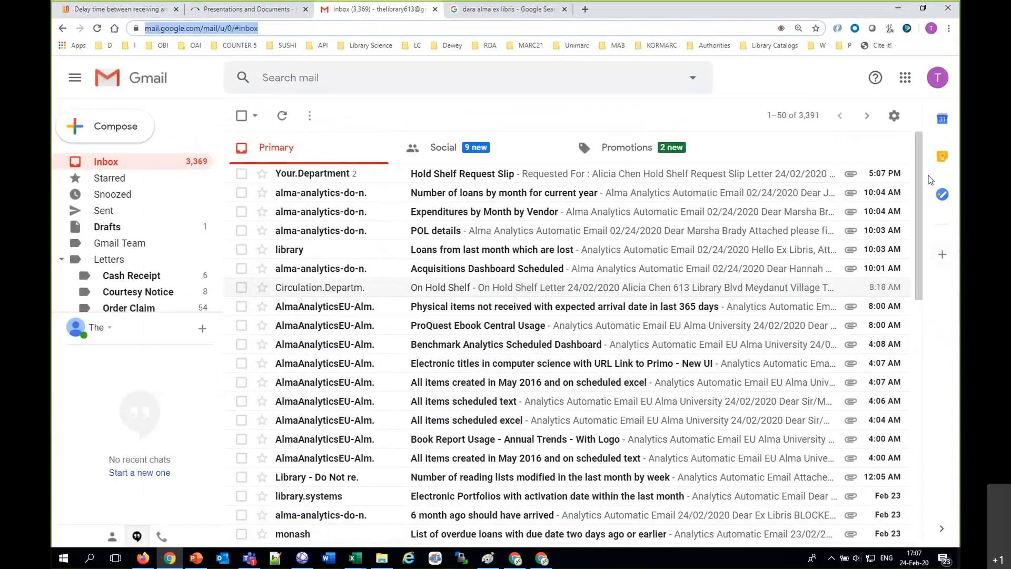
pyautogui.click(506, 173)
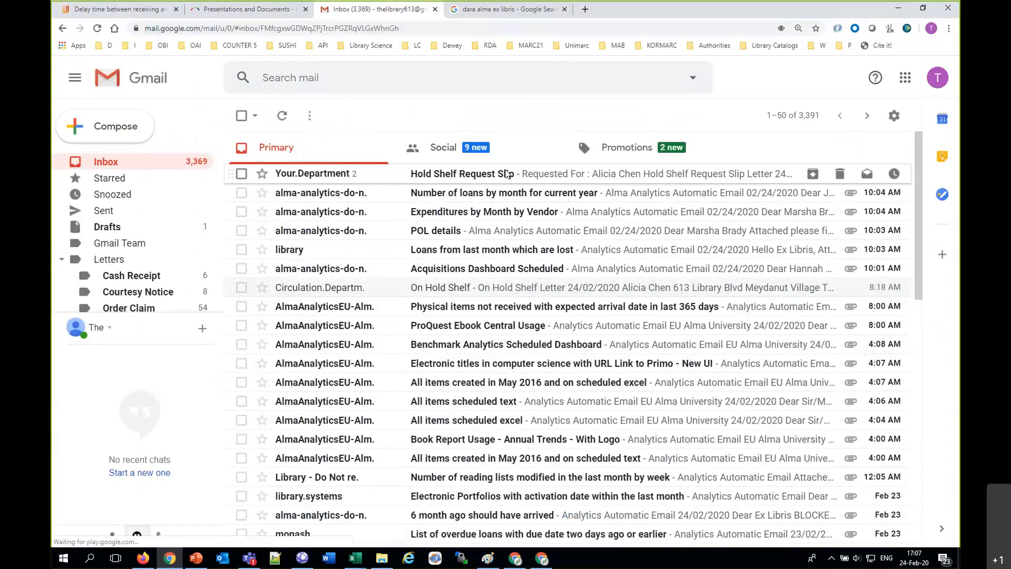
pyautogui.scroll(-5, 613, 349)
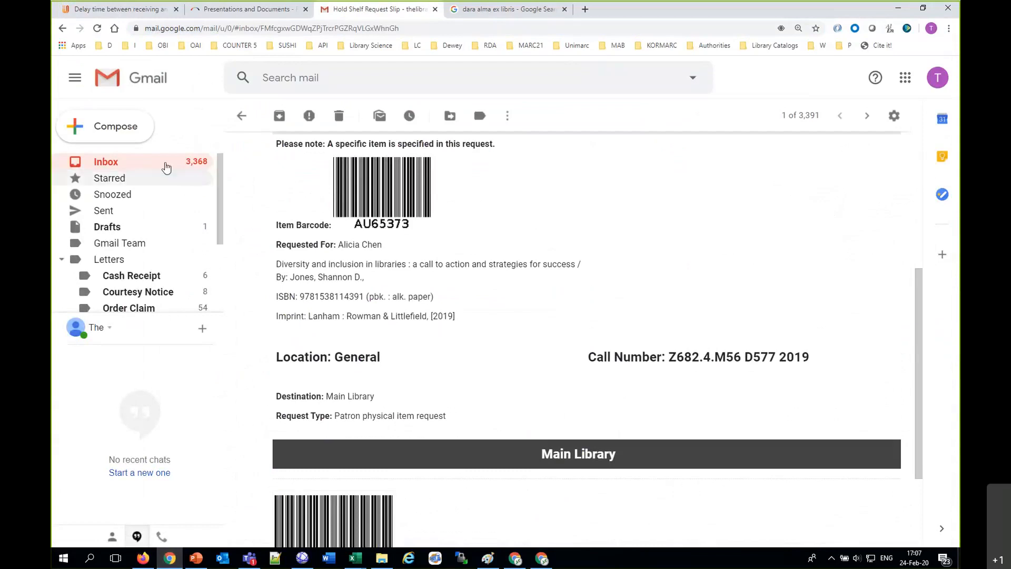
pyautogui.click(143, 160)
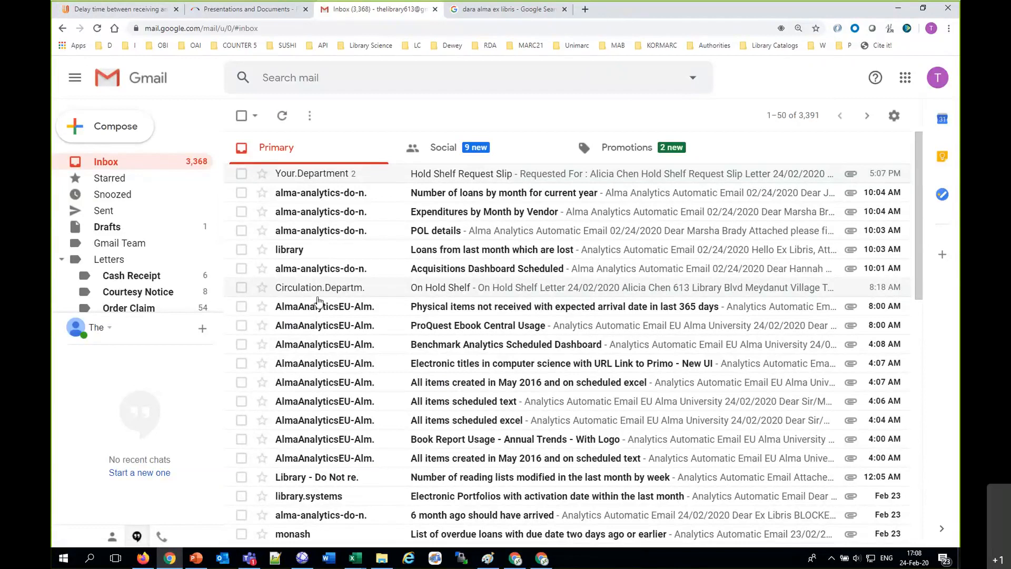
# Step: Switch to File Explorer and open the presentation In Temp Location at Time of Loan.pptx from the pinned network folder under Urm
pyautogui.click(145, 559)
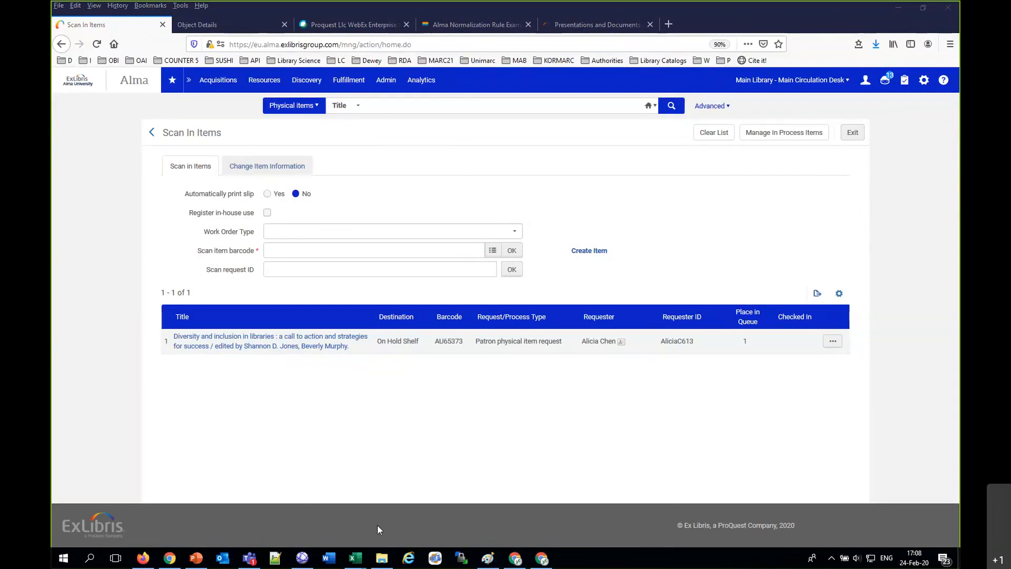
pyautogui.click(384, 562)
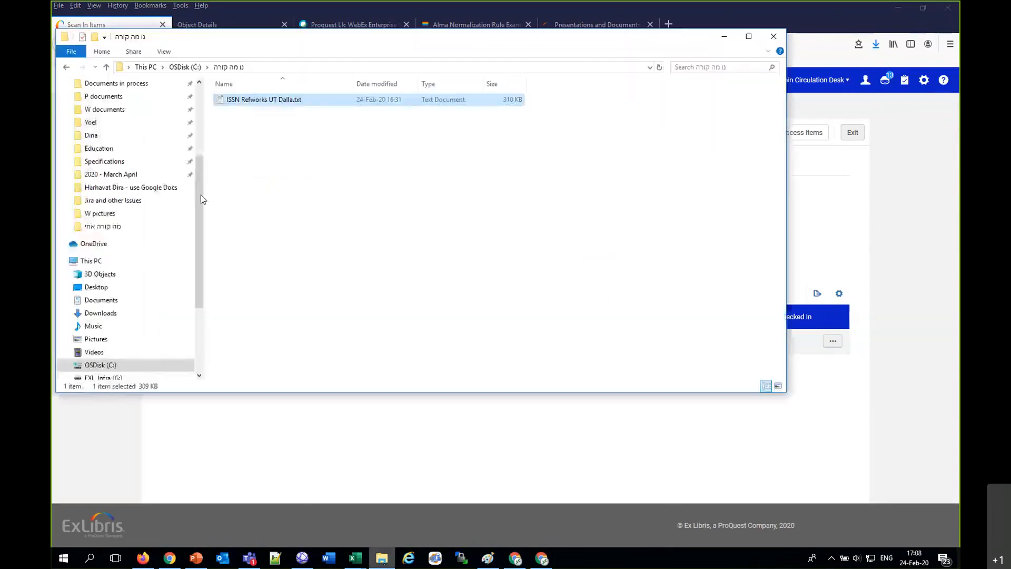
pyautogui.click(98, 136)
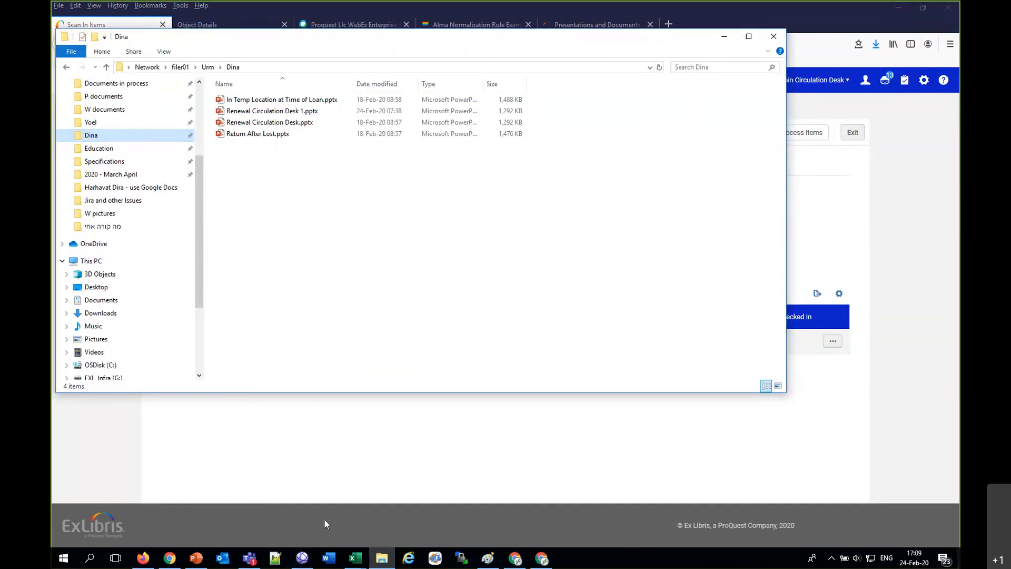
pyautogui.click(286, 100)
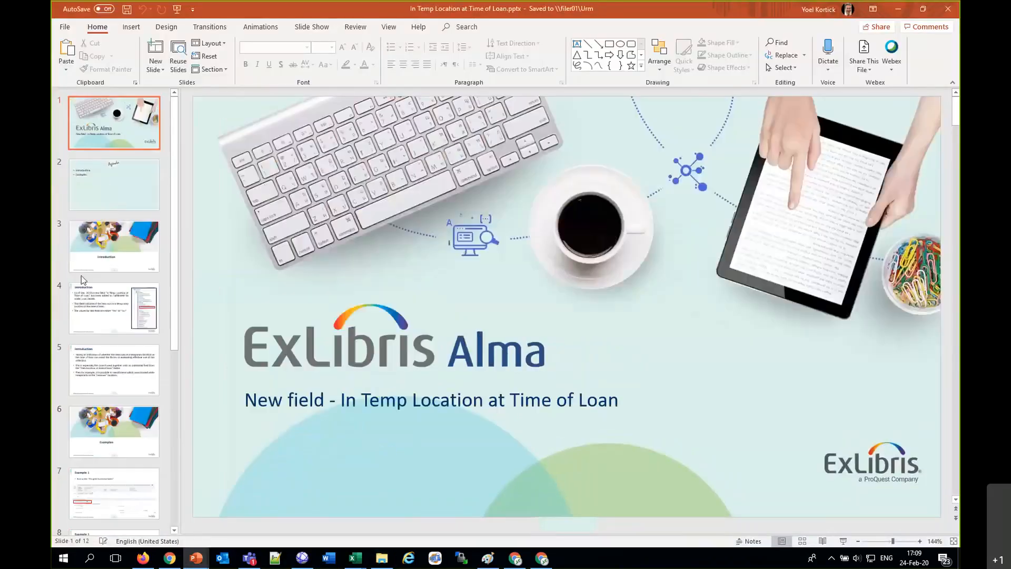
# Step: Read introduction slides 4 and 5 about the In Temp Location at Time of Loan field
pyautogui.click(87, 299)
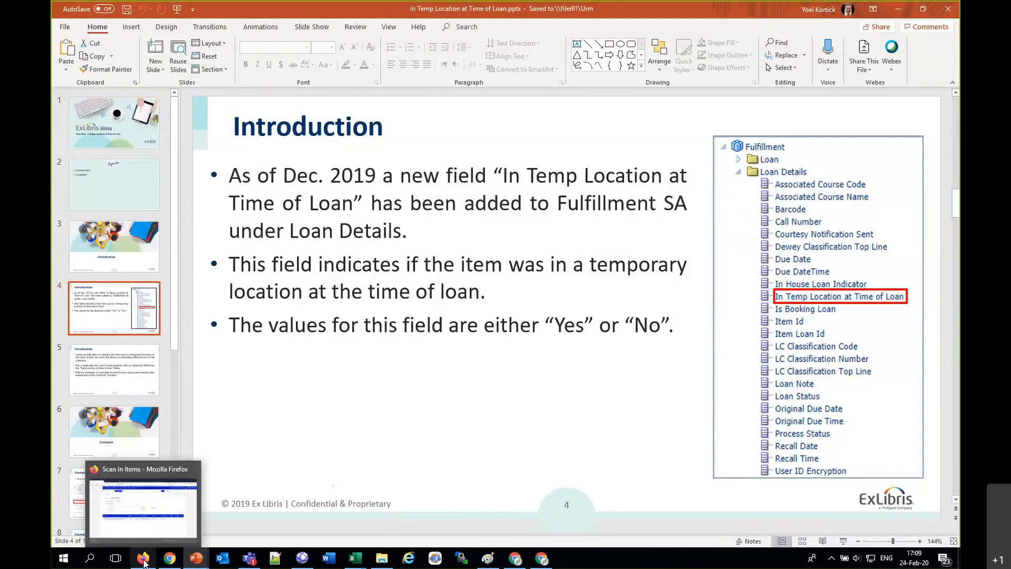
pyautogui.click(136, 382)
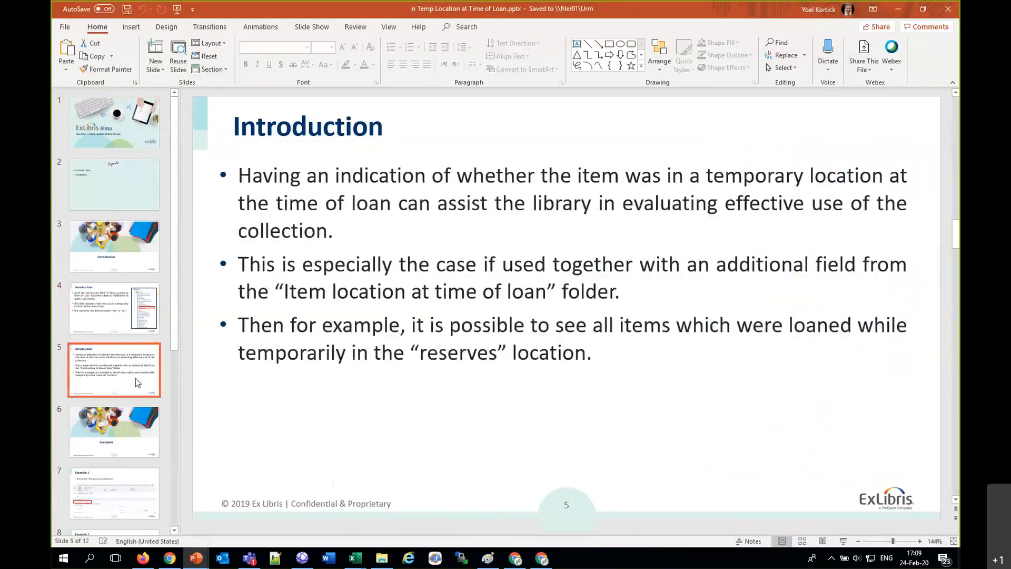
pyautogui.click(259, 413)
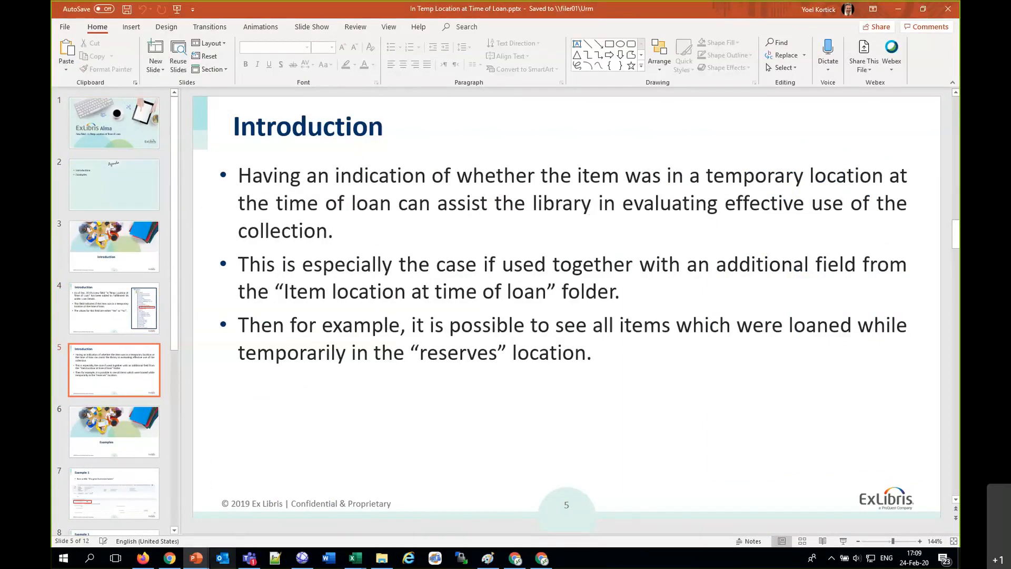
# Step: View slide 7, Example 1, and switch to Alma in Firefox to open Design Analytics
pyautogui.click(124, 472)
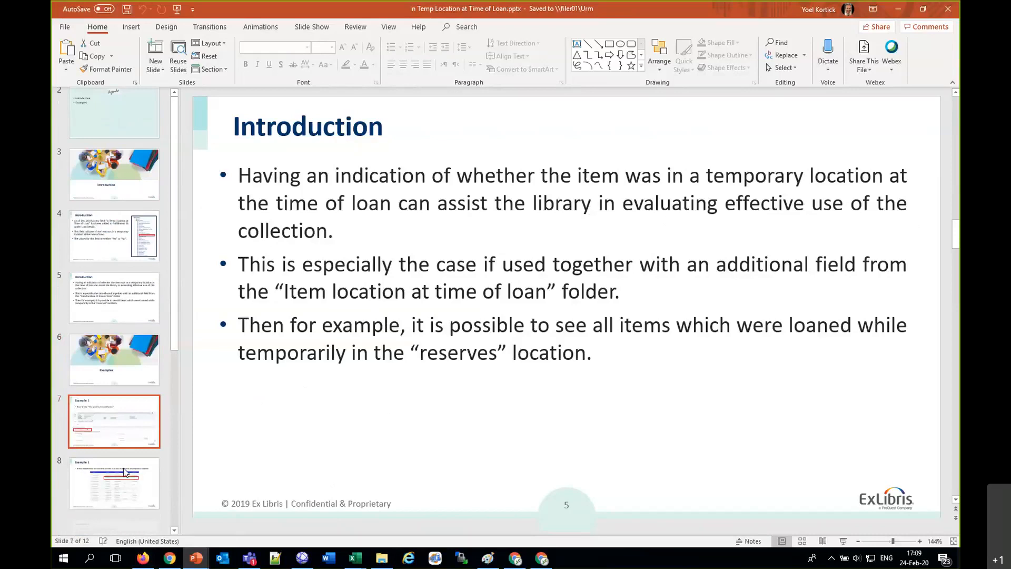
pyautogui.scroll(-4, 104, 346)
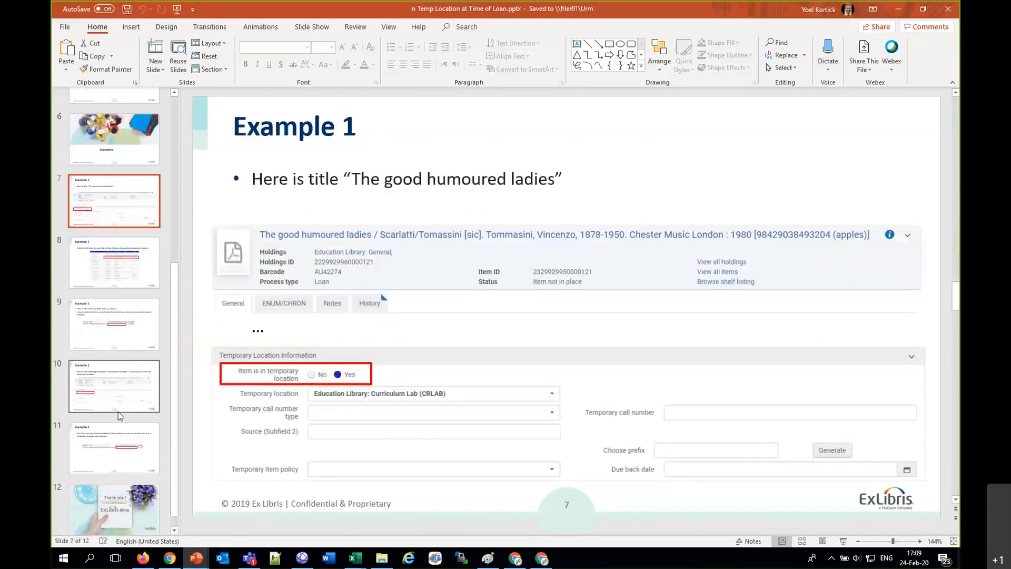
pyautogui.click(145, 561)
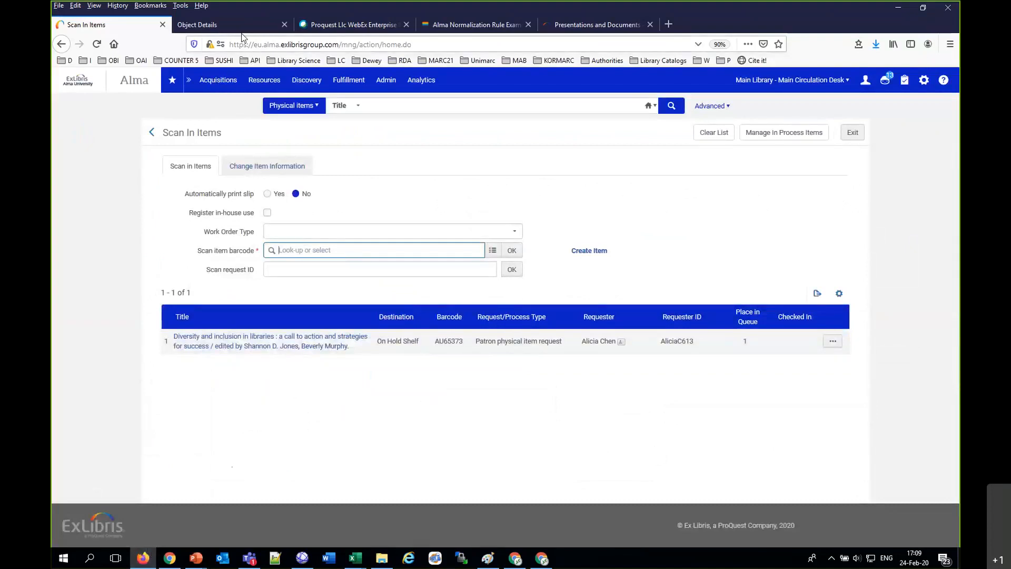
pyautogui.click(427, 88)
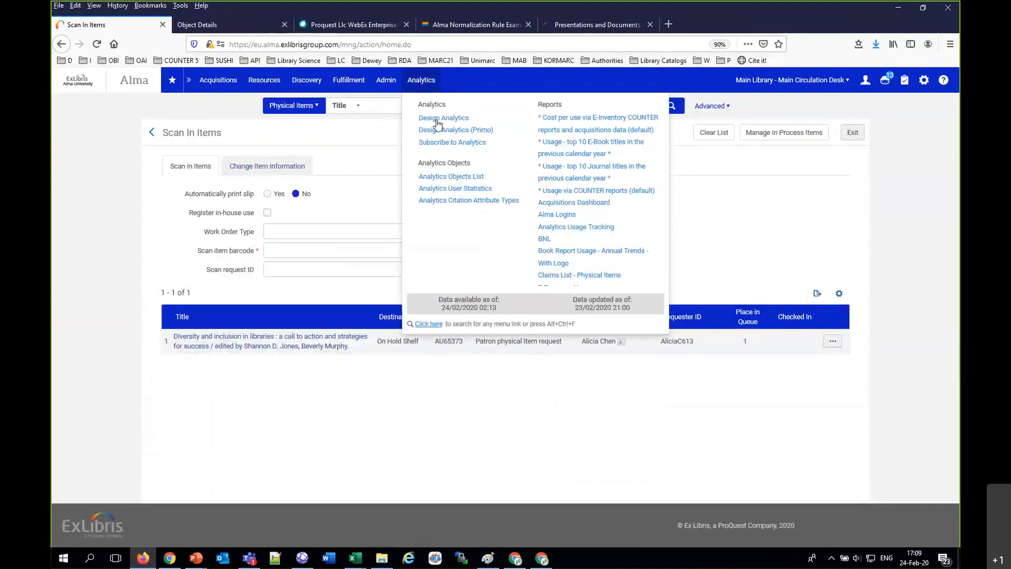
pyautogui.click(441, 119)
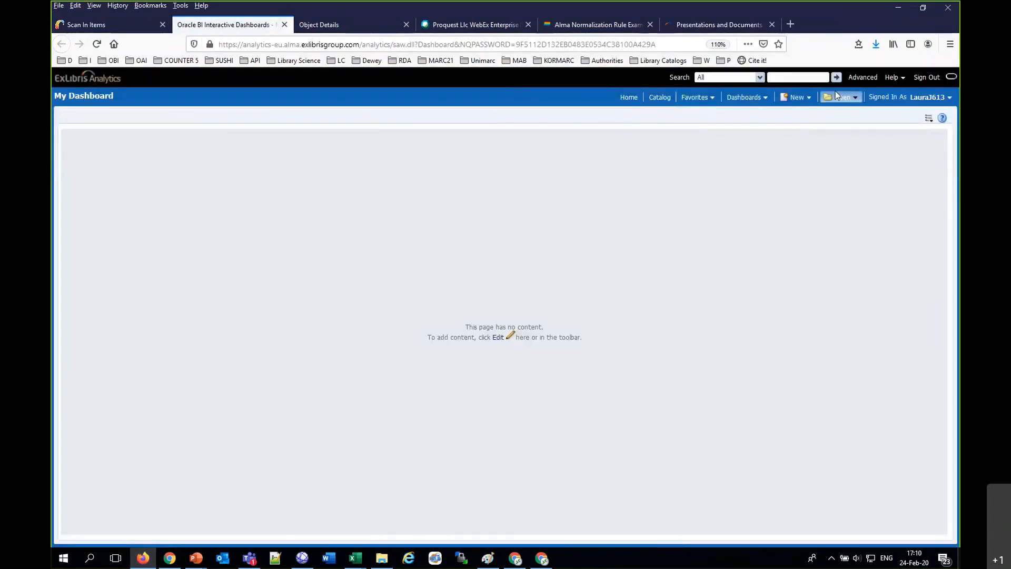
# Step: Open the analytics catalog and look through the Community report folders, including Ex Libris Development and Support
pyautogui.click(839, 99)
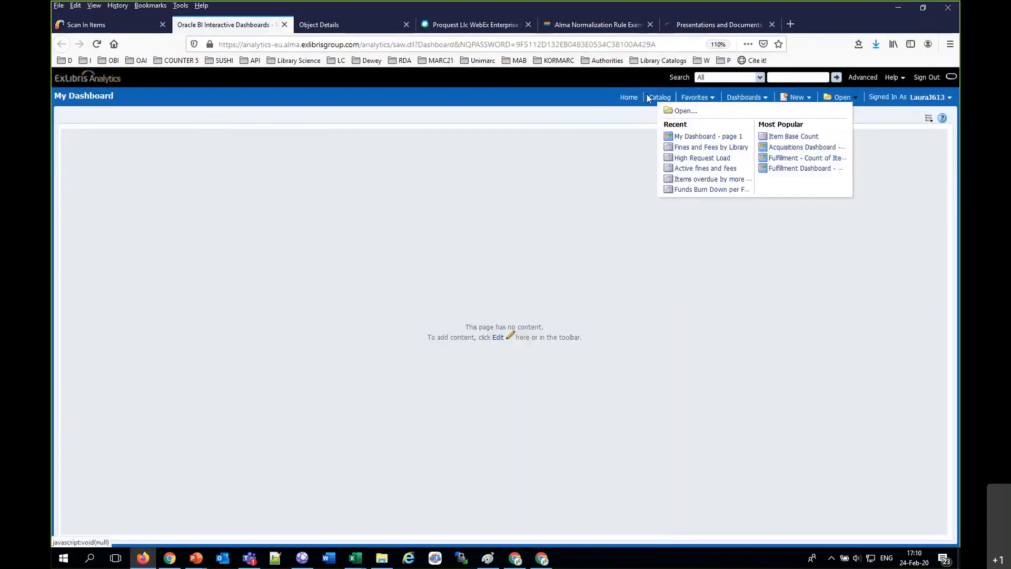
pyautogui.click(674, 110)
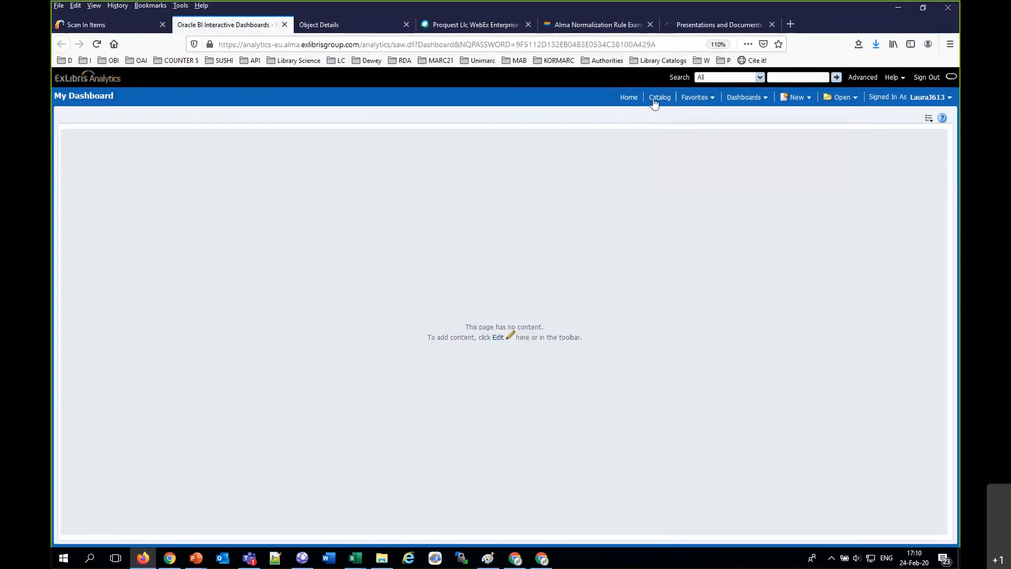
pyautogui.click(655, 100)
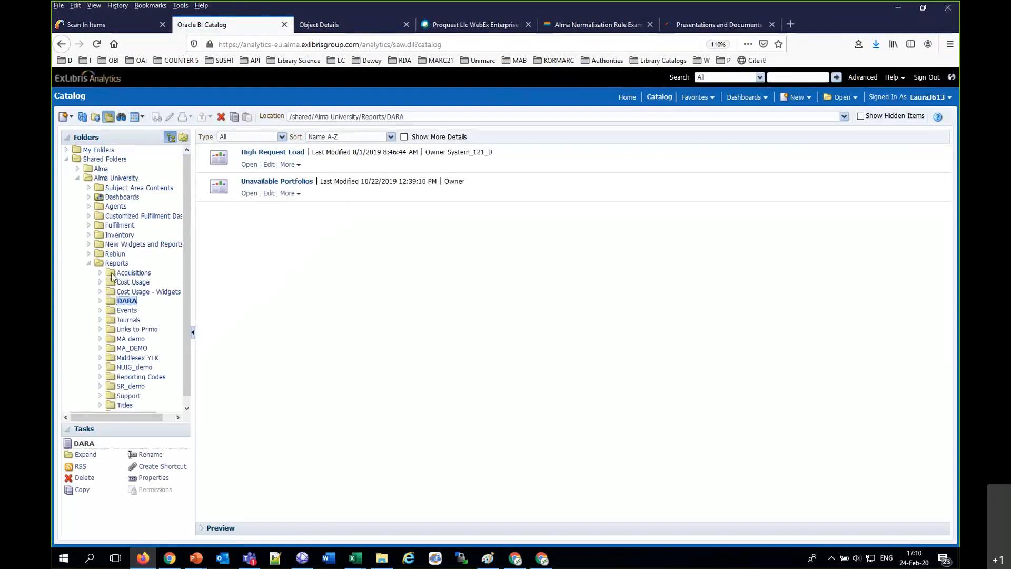
pyautogui.scroll(-1, 111, 276)
pyautogui.scroll(1, 110, 256)
pyautogui.scroll(-1, 107, 240)
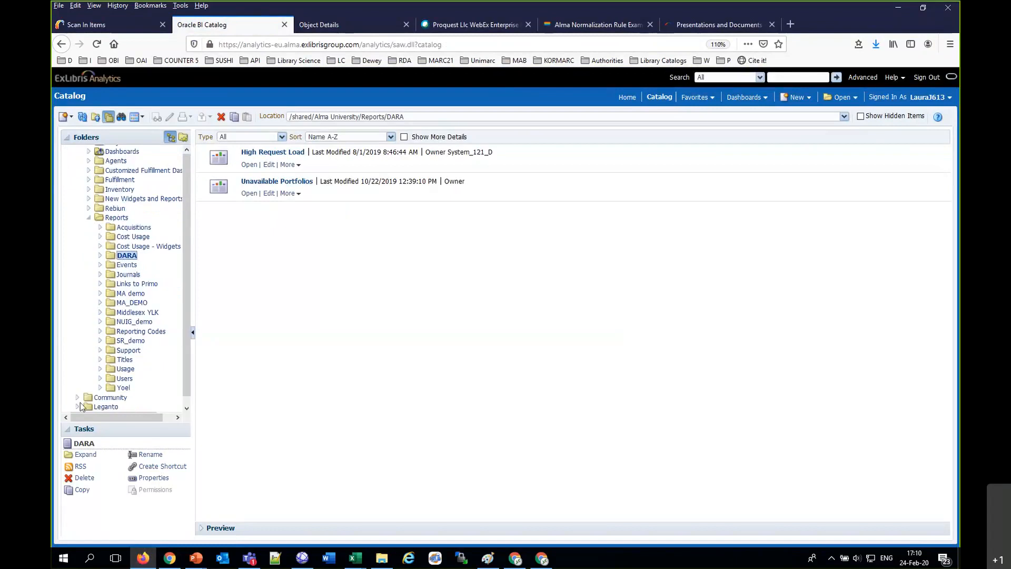
pyautogui.click(78, 398)
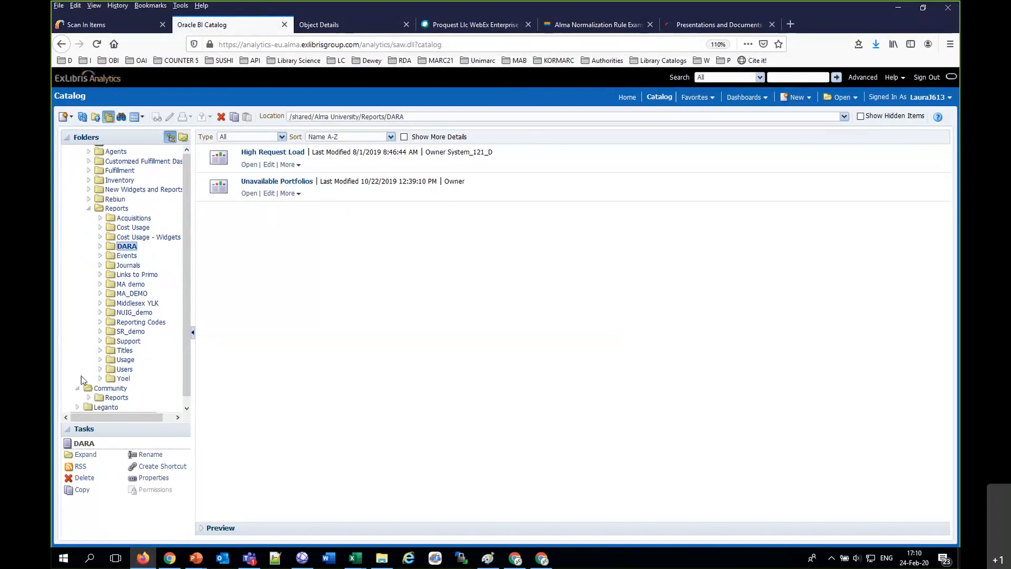
pyautogui.click(88, 397)
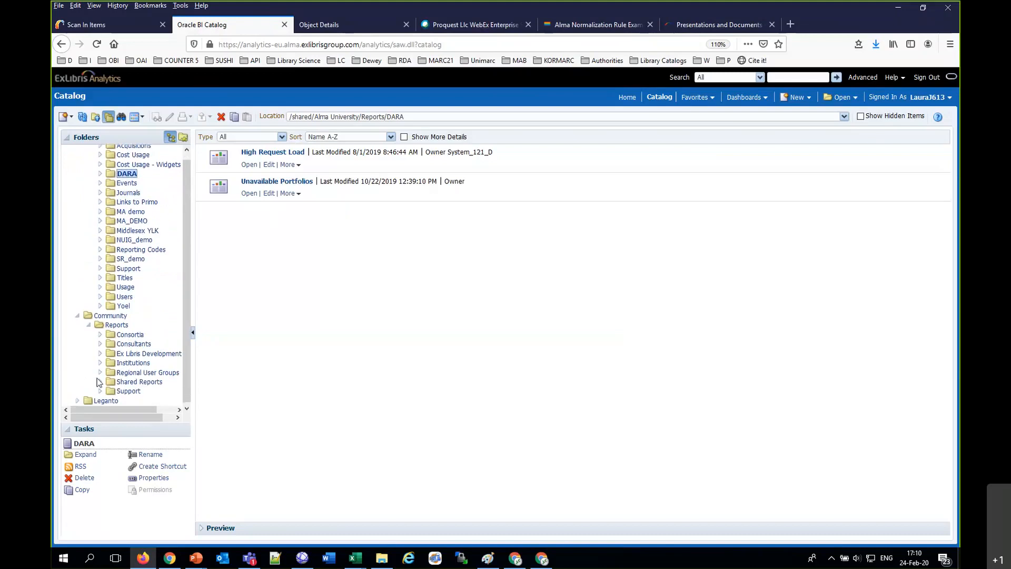
pyautogui.click(100, 353)
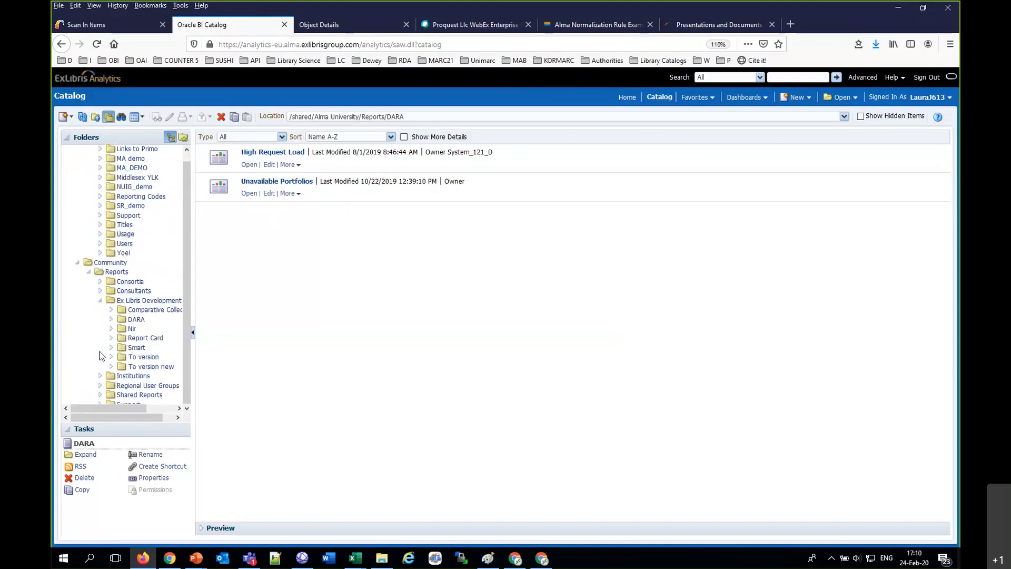
pyautogui.scroll(-1, 101, 356)
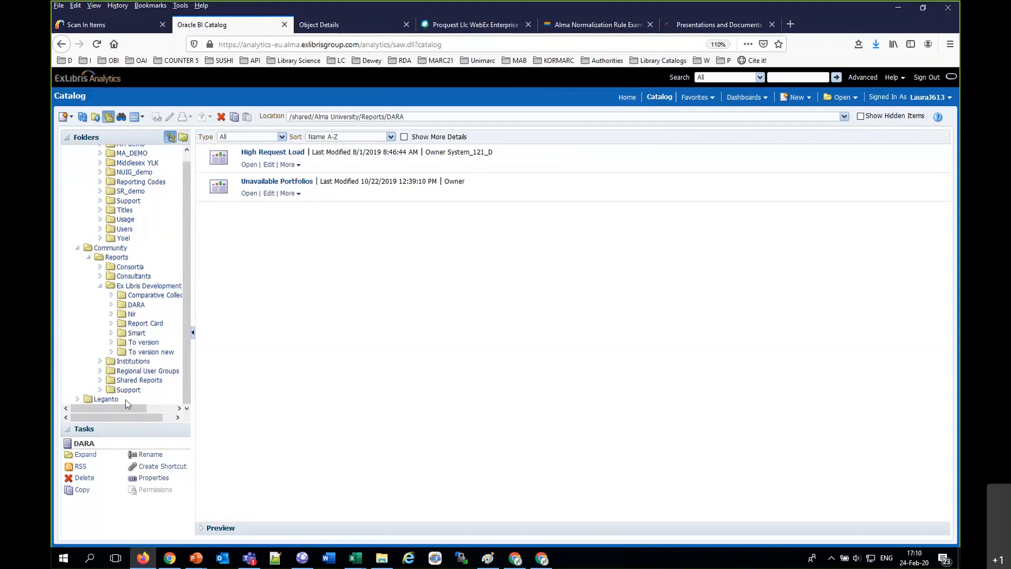
pyautogui.click(100, 390)
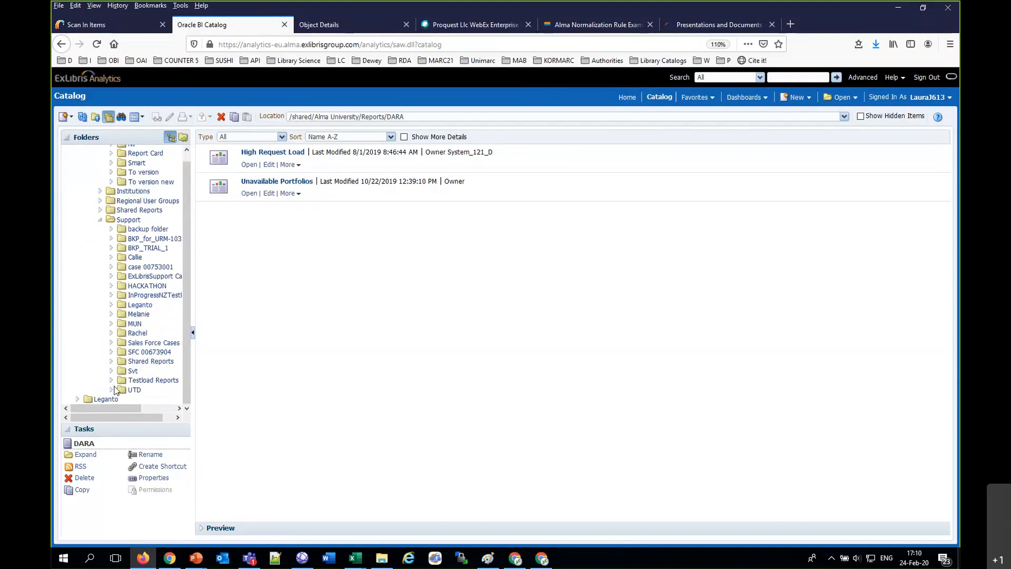
pyautogui.scroll(2, 117, 348)
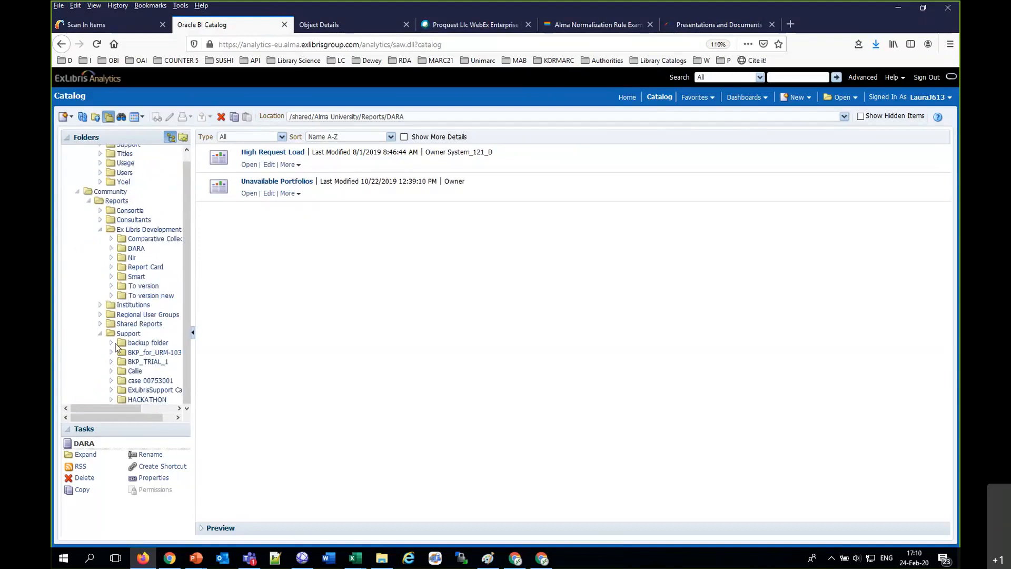
pyautogui.scroll(2, 117, 347)
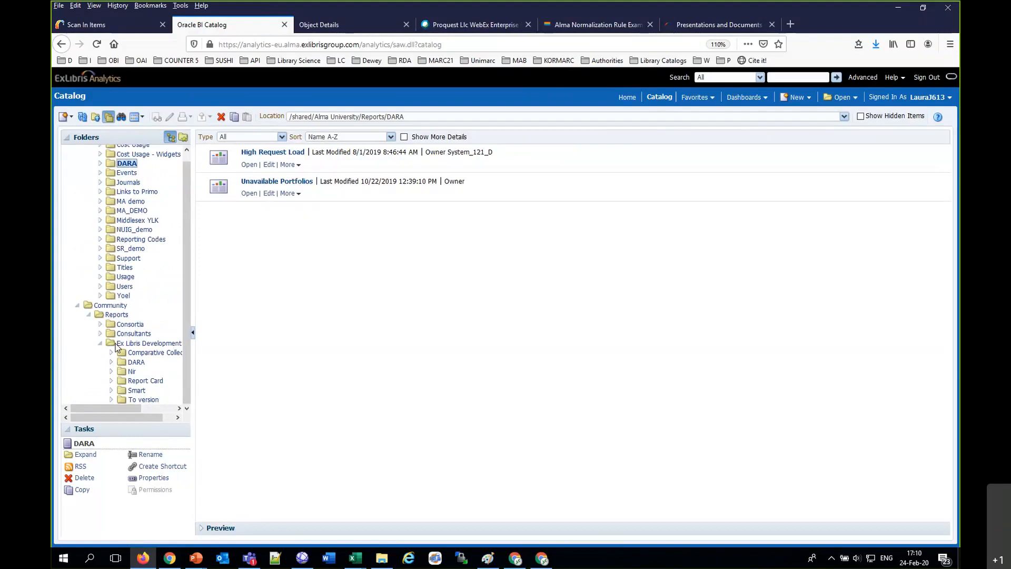
pyautogui.scroll(-2, 117, 347)
pyautogui.scroll(4, 117, 348)
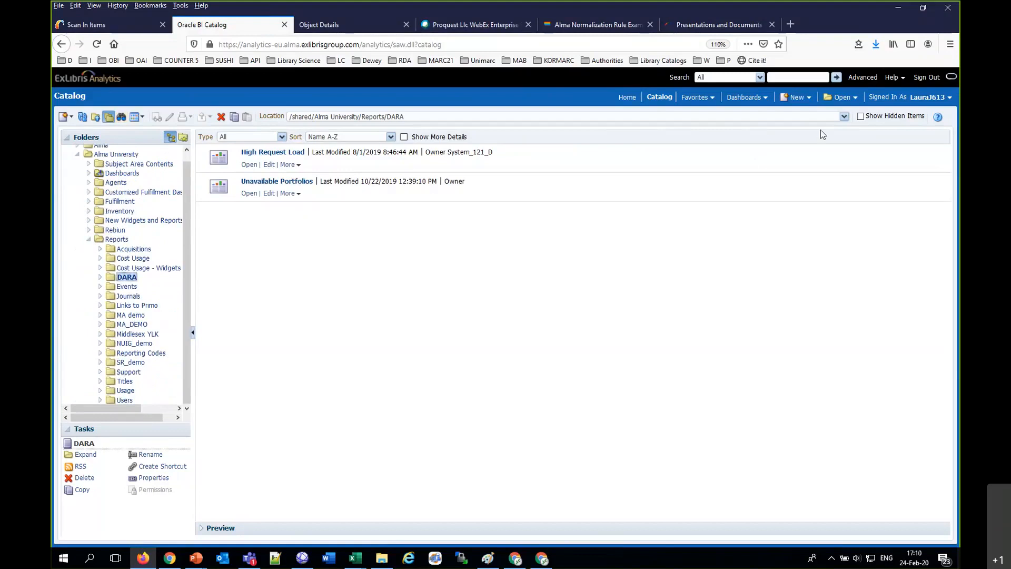
# Step: Create a new analysis based on the Fulfillment subject area
pyautogui.click(797, 97)
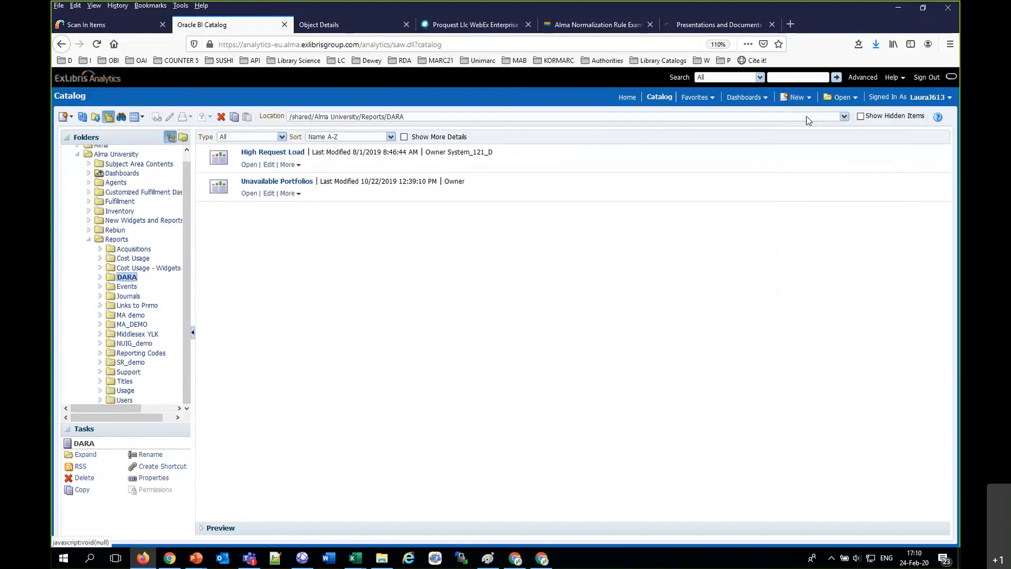
pyautogui.click(791, 91)
pyautogui.click(806, 123)
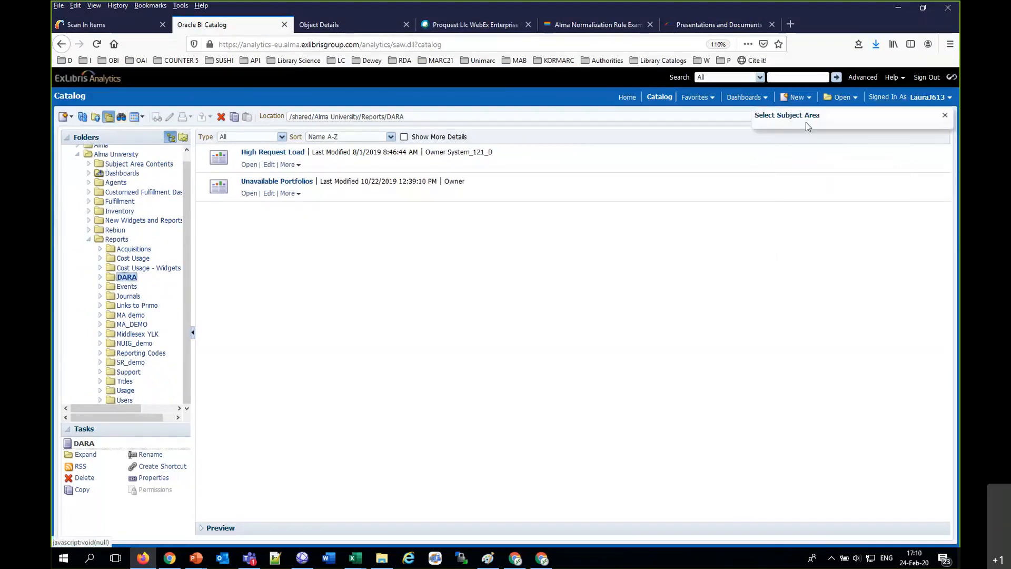
pyautogui.scroll(-5, 801, 240)
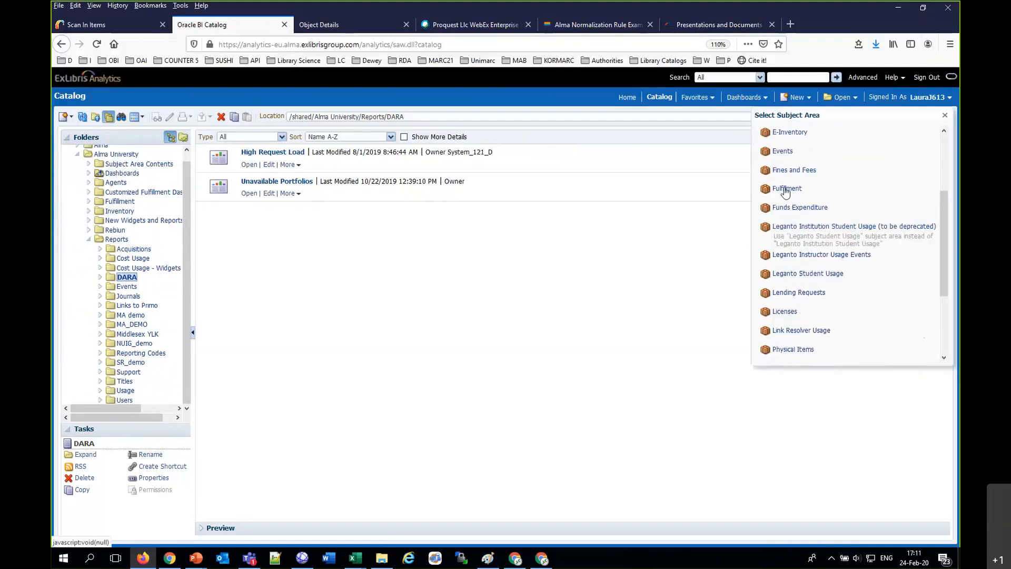
pyautogui.click(785, 188)
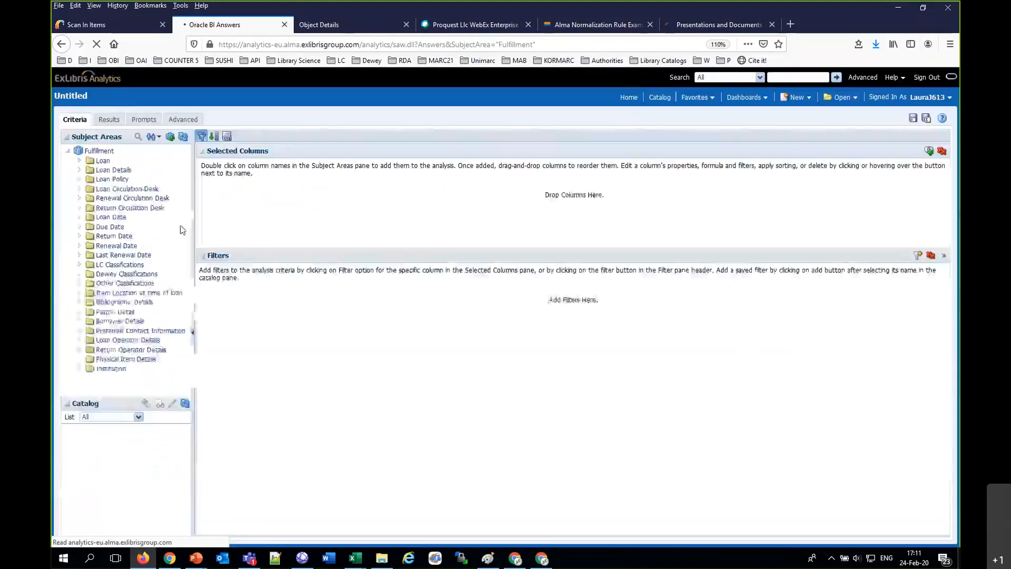
# Step: Add the In Temp Location at Time of Loan field from the Loan Details folder to the analysis columns
pyautogui.click(79, 161)
pyautogui.scroll(-5, 79, 168)
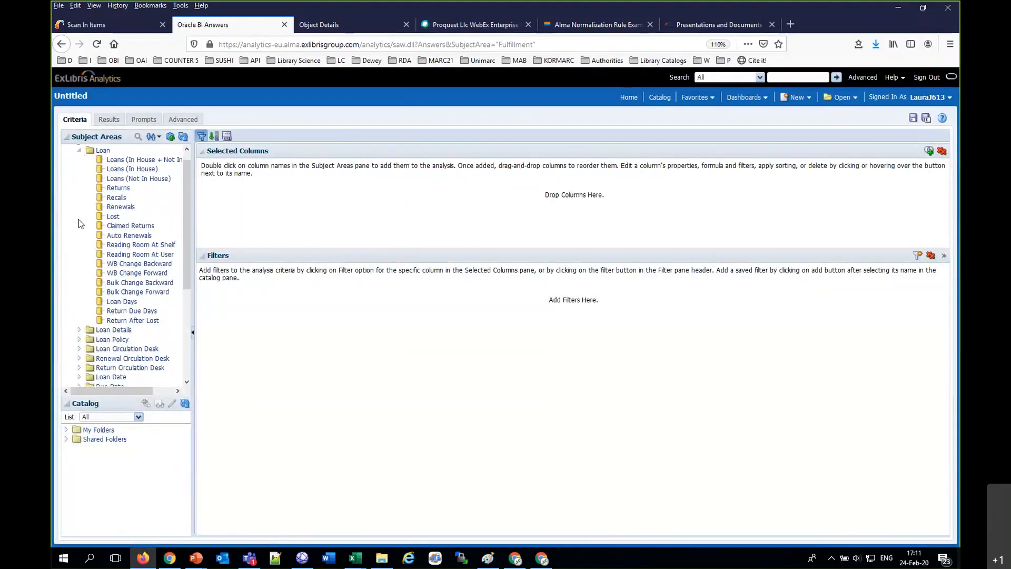
pyautogui.click(80, 181)
pyautogui.scroll(-4, 80, 179)
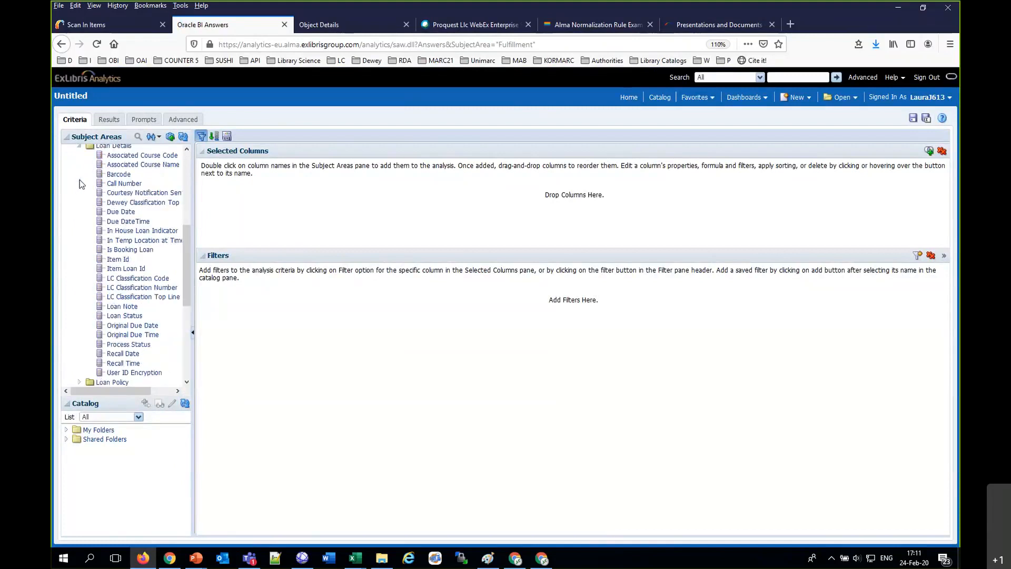
pyautogui.moveTo(130, 164); pyautogui.dragTo(260, 209)
# Step: Add the Loan Details Barcode field as a column before In Temp Location at Time of Loan
pyautogui.scroll(10, 84, 263)
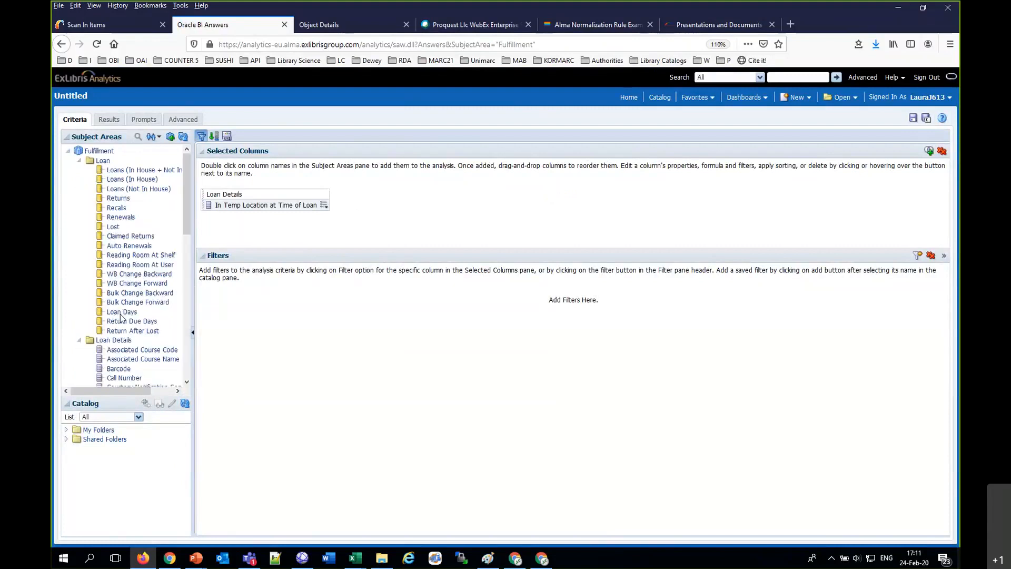
pyautogui.scroll(-3, 80, 289)
pyautogui.scroll(-1, 80, 291)
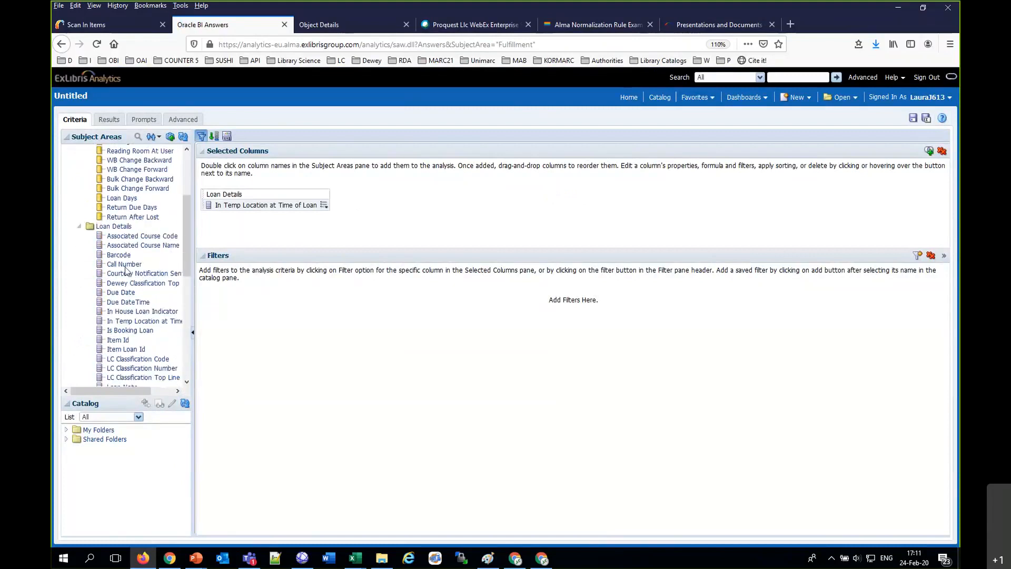
pyautogui.moveTo(209, 207)
pyautogui.mouseDown()
pyautogui.moveTo(210, 220)
pyautogui.moveTo(203, 206)
pyautogui.mouseUp()
# Step: Add Loan Year from the Loan Date folder as the first column of the analysis, before Barcode
pyautogui.scroll(-9, 109, 309)
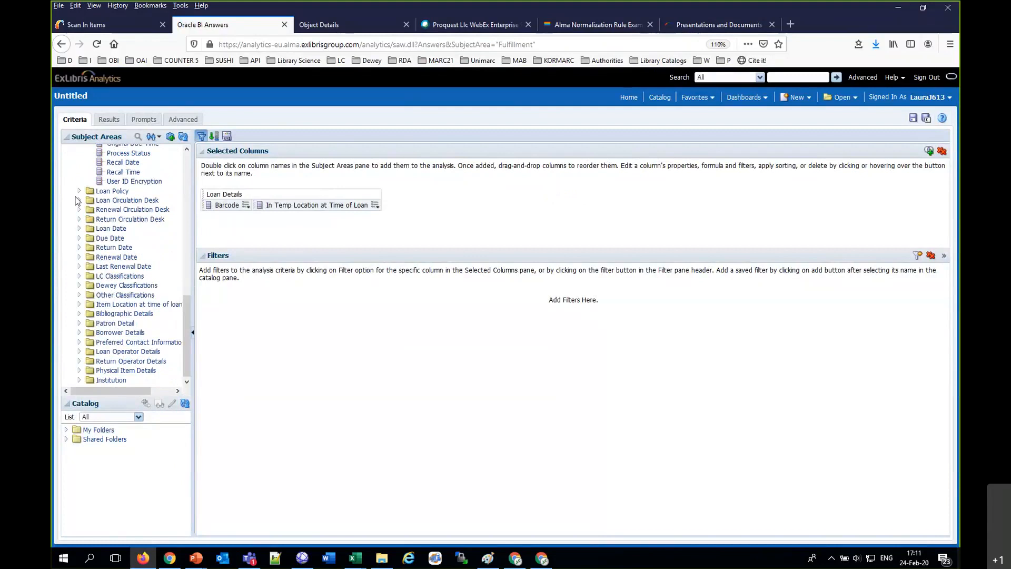
pyautogui.scroll(10, 84, 232)
pyautogui.scroll(3, 84, 229)
pyautogui.scroll(-1, 86, 303)
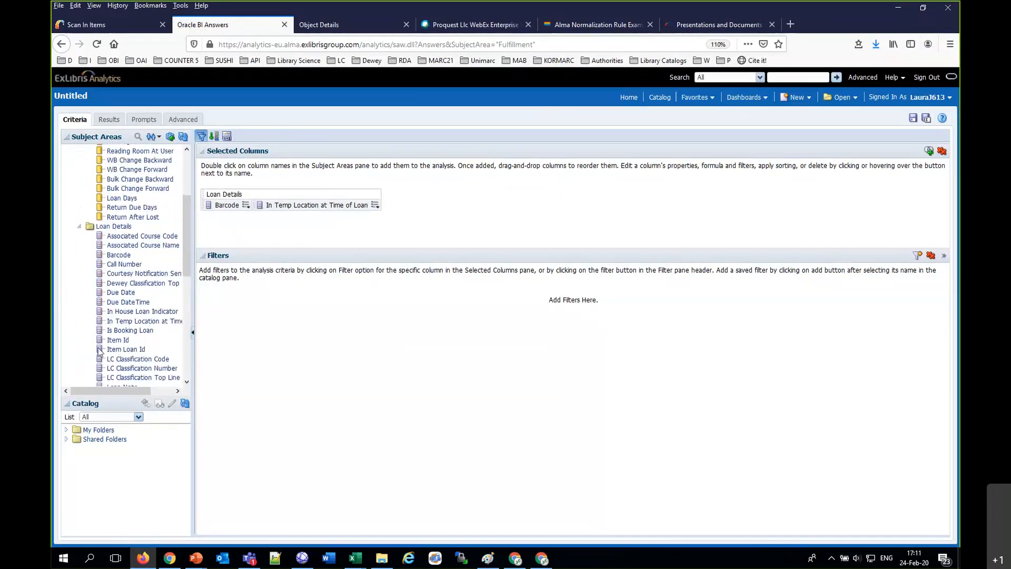
pyautogui.scroll(-20, 128, 372)
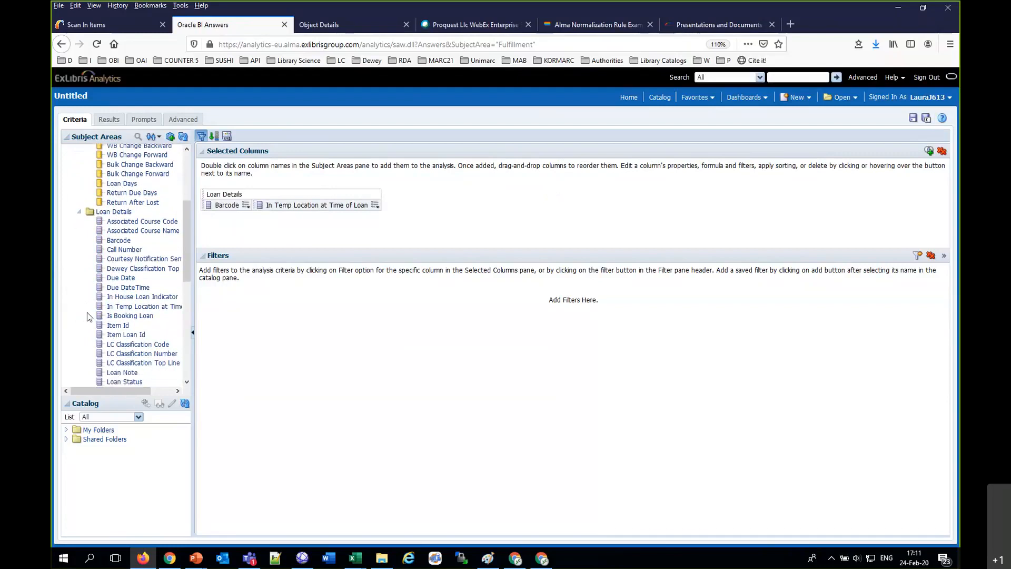
pyautogui.click(80, 272)
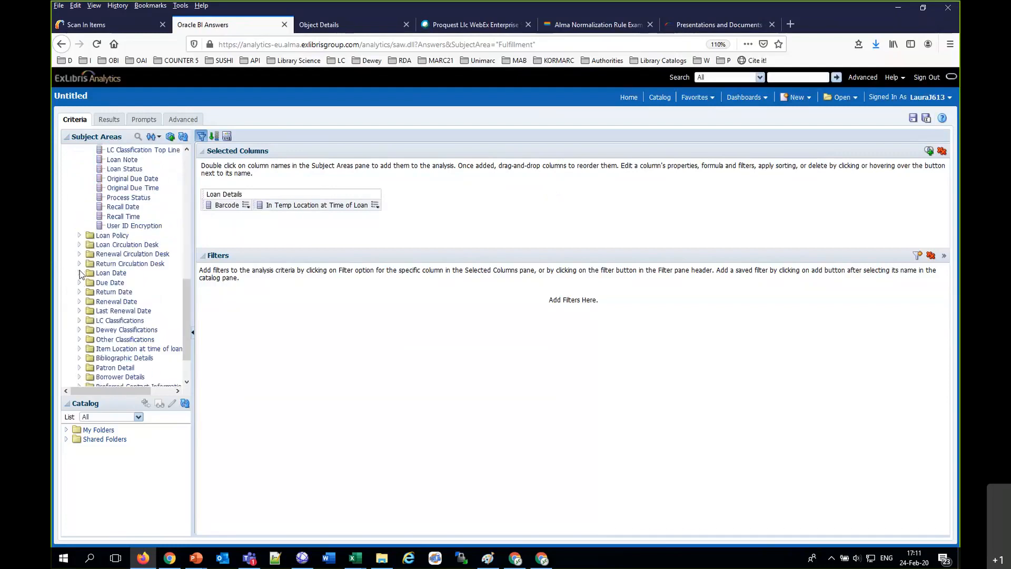
pyautogui.scroll(-12, 128, 164)
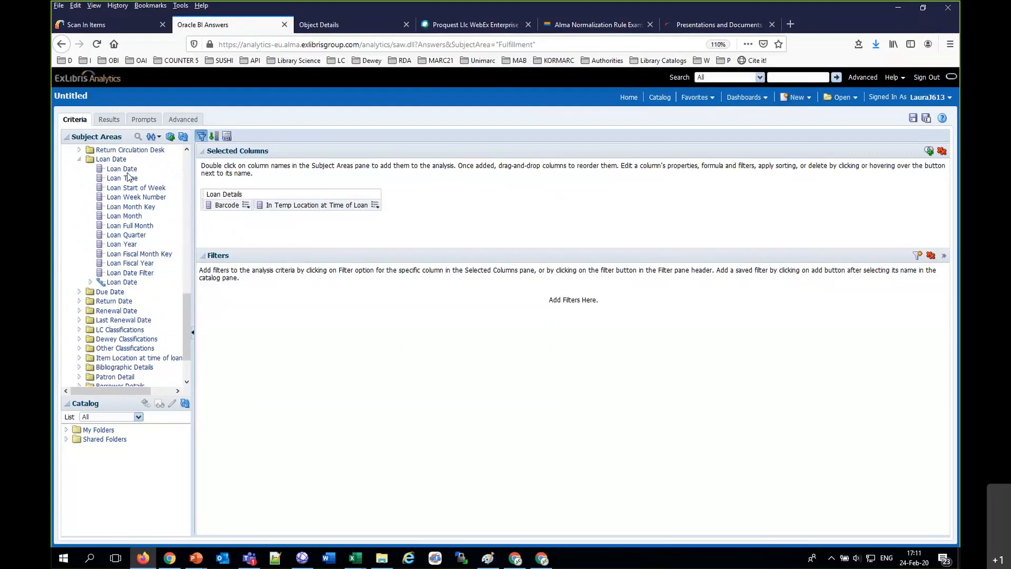
pyautogui.moveTo(132, 248); pyautogui.dragTo(200, 206)
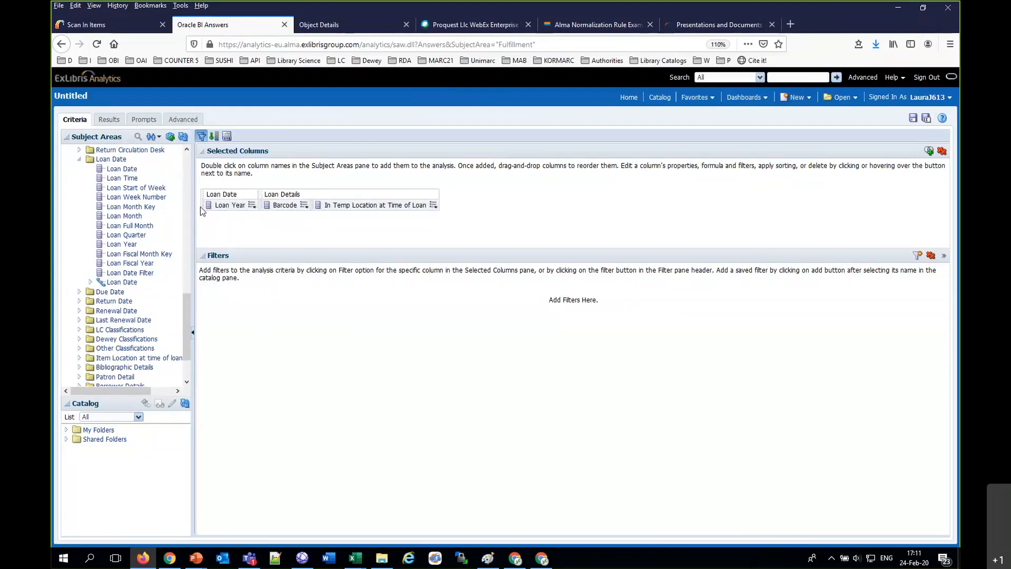
# Step: Filter the analysis to Loan Year equal to 2020 and review the temporary-location values per barcode in the results
pyautogui.click(252, 205)
pyautogui.click(263, 259)
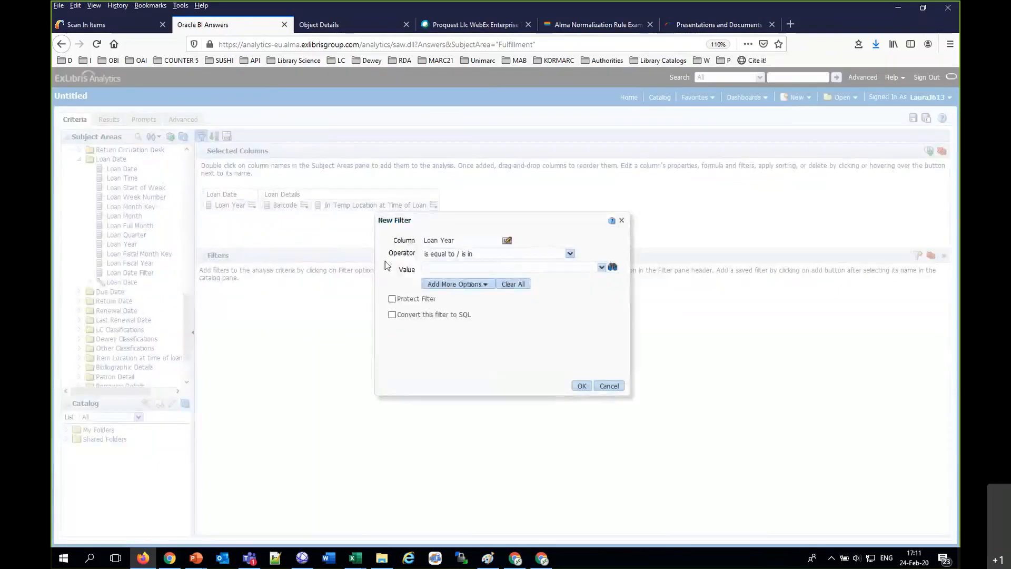
pyautogui.click(486, 268)
pyautogui.write('2020')
pyautogui.click(582, 386)
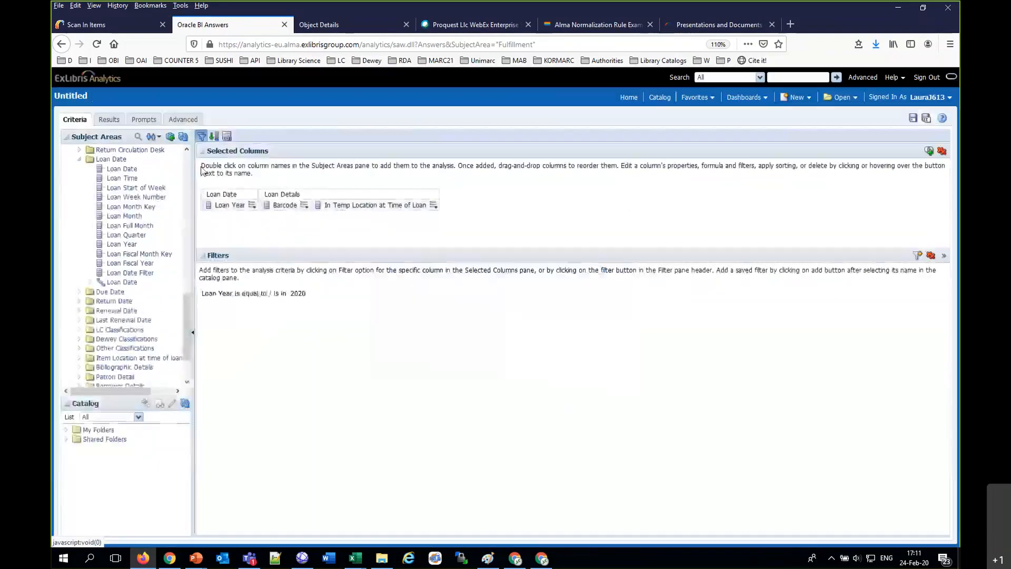
pyautogui.click(108, 120)
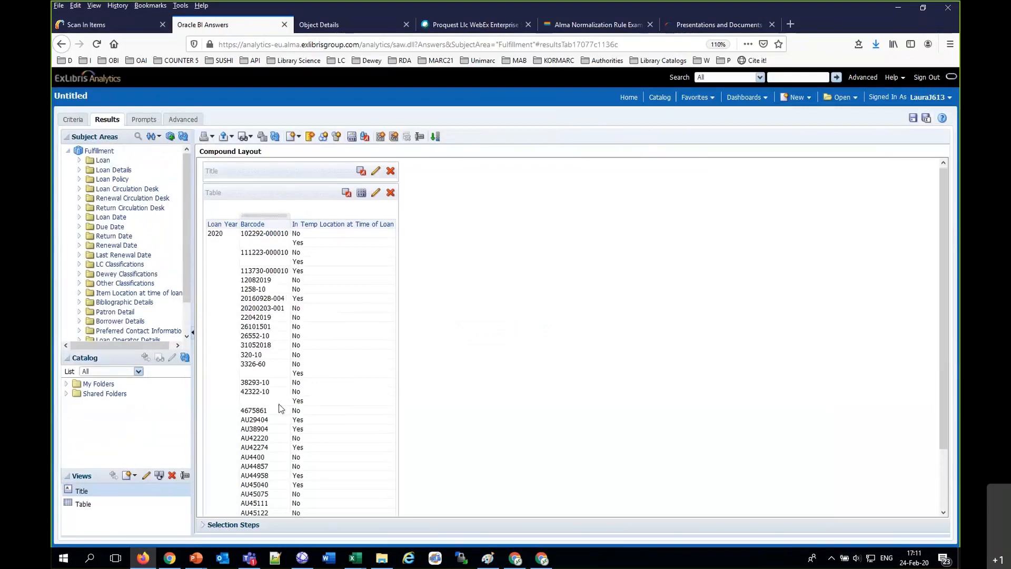
pyautogui.scroll(-3, 279, 349)
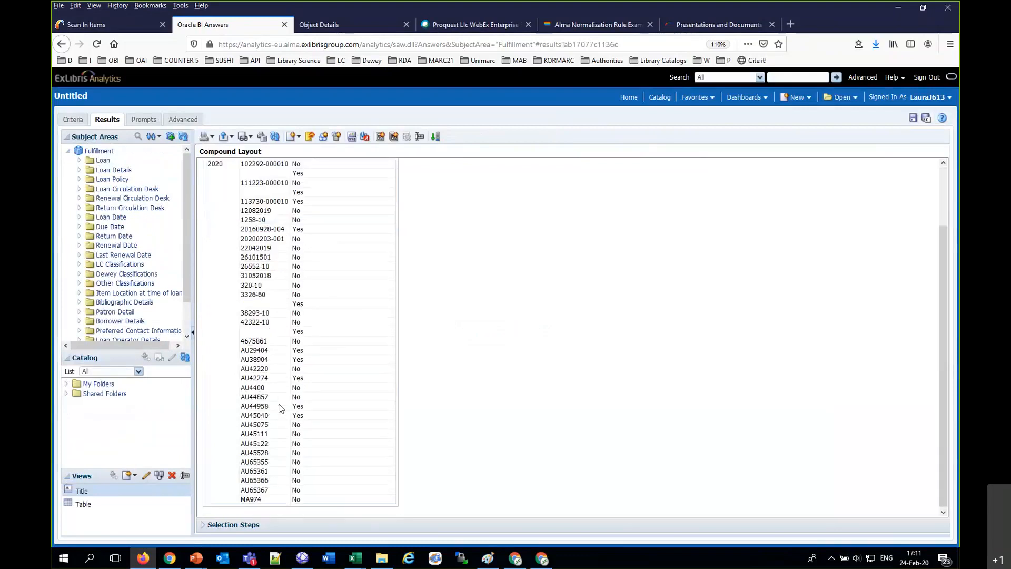
# Step: Copy barcode AU42274 from the analysis results and search Alma's physical items for it by Barcode
pyautogui.click(263, 380)
pyautogui.click(86, 21)
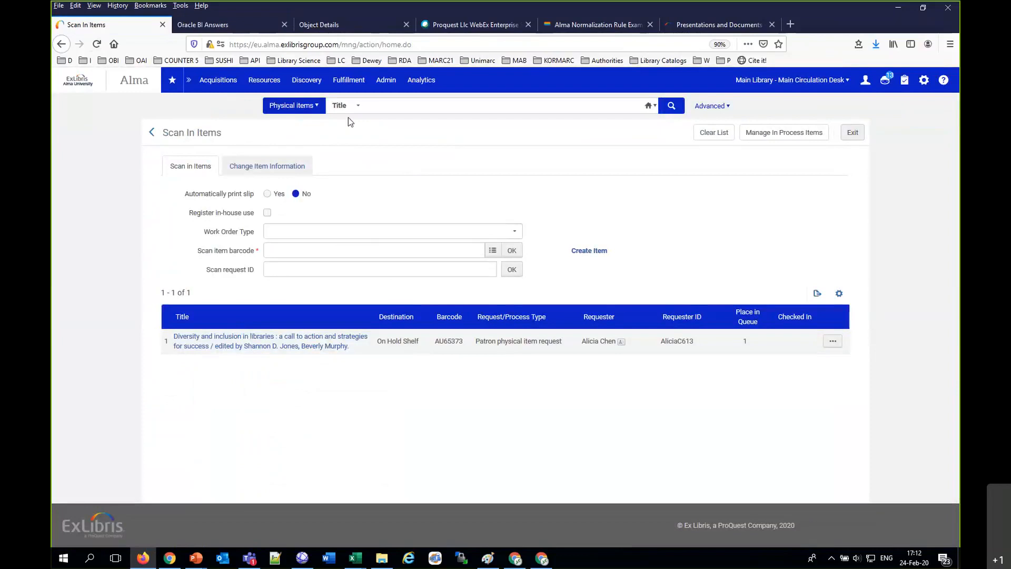
pyautogui.click(361, 106)
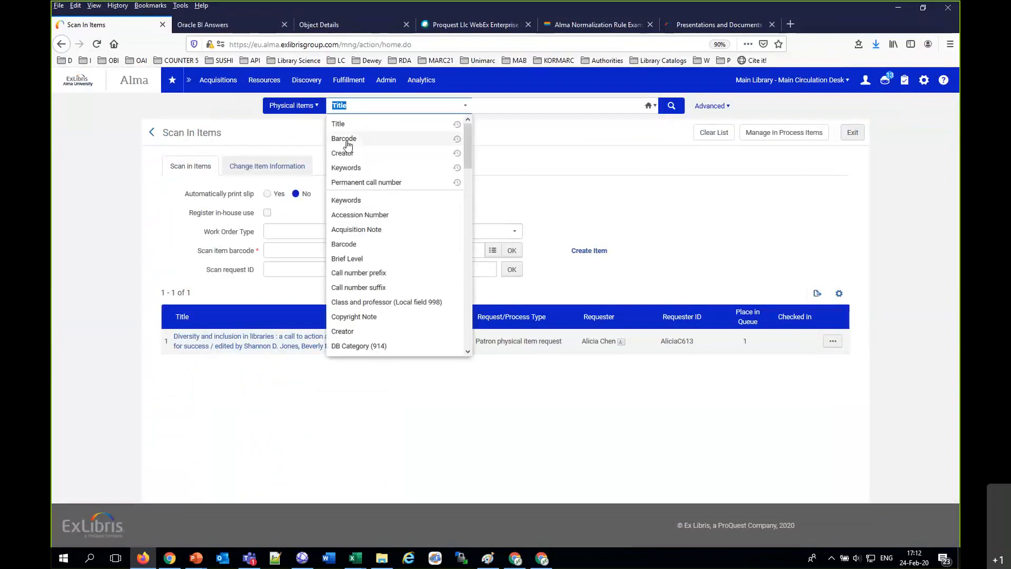
pyautogui.click(343, 138)
pyautogui.click(407, 106)
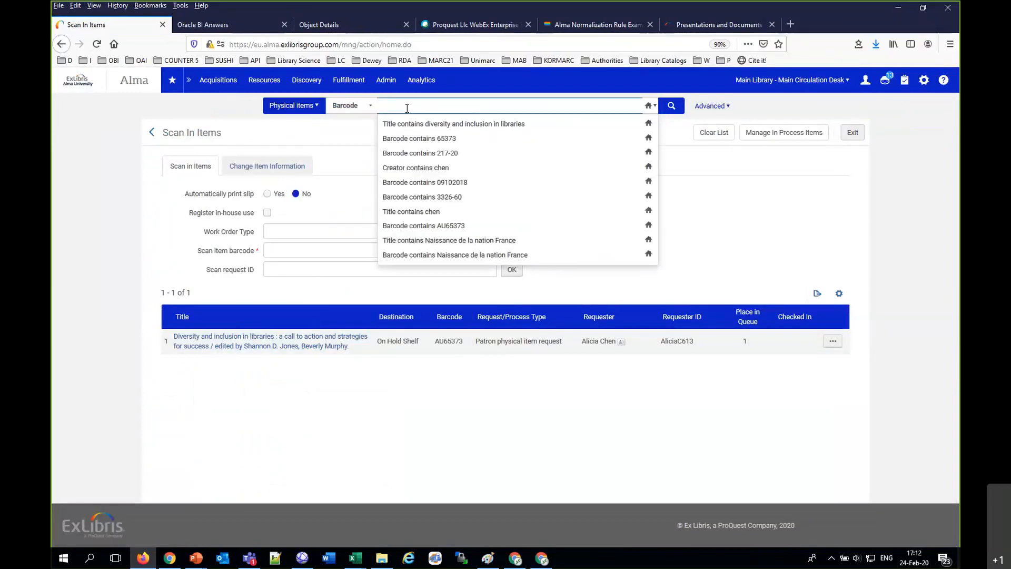
pyautogui.write('AU42274')
pyautogui.press('Return')
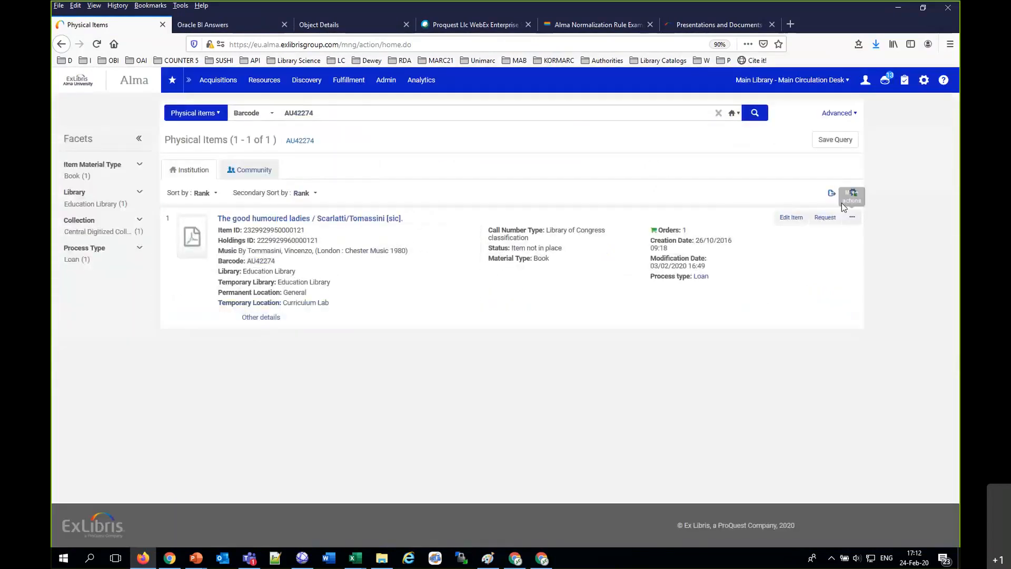
# Step: Open the found item in the Physical Item Editor and examine its history of item changes for the temporary location
pyautogui.click(852, 218)
pyautogui.click(784, 304)
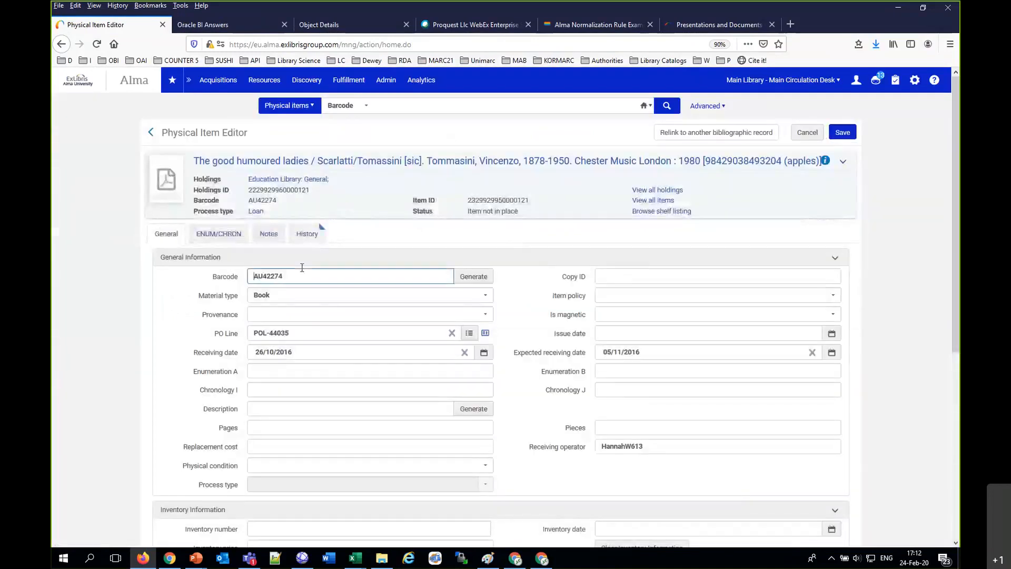
pyautogui.click(310, 238)
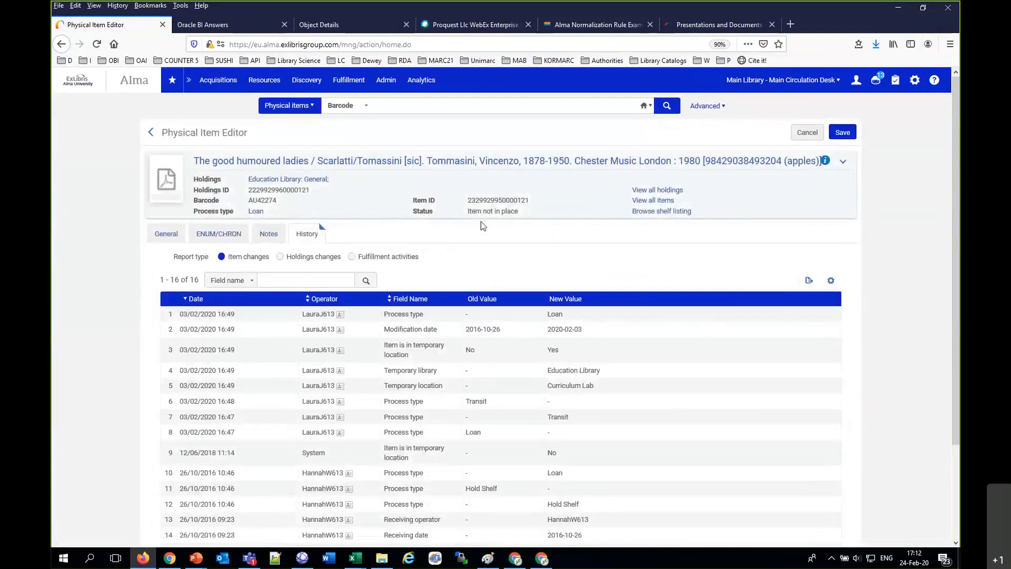
pyautogui.scroll(-3, 481, 344)
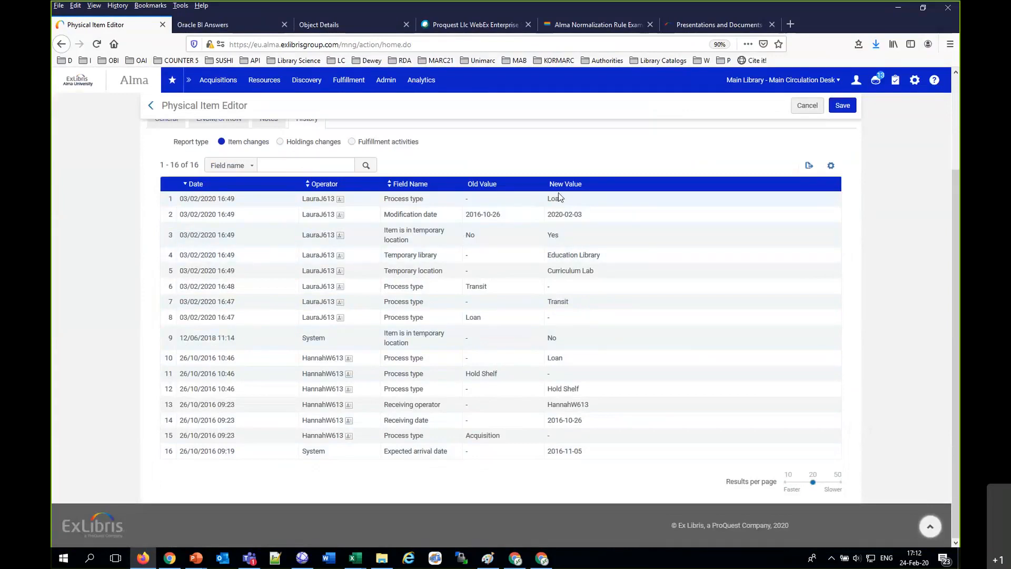
pyautogui.scroll(3, 262, 196)
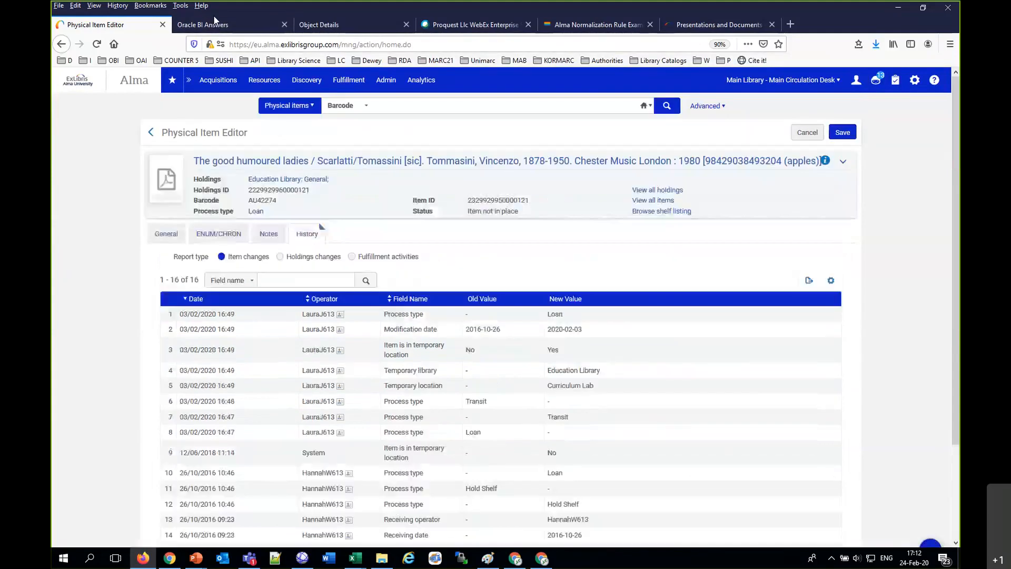
# Step: Open the Return After Lost.pptx presentation from File Explorer and show its Introduction slide on the new field
pyautogui.click(210, 27)
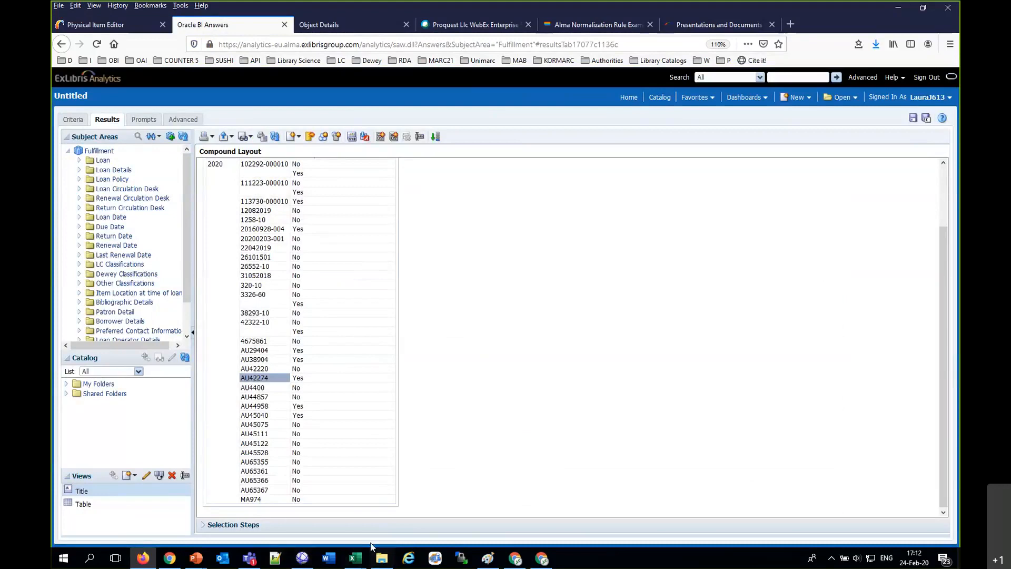
pyautogui.click(380, 560)
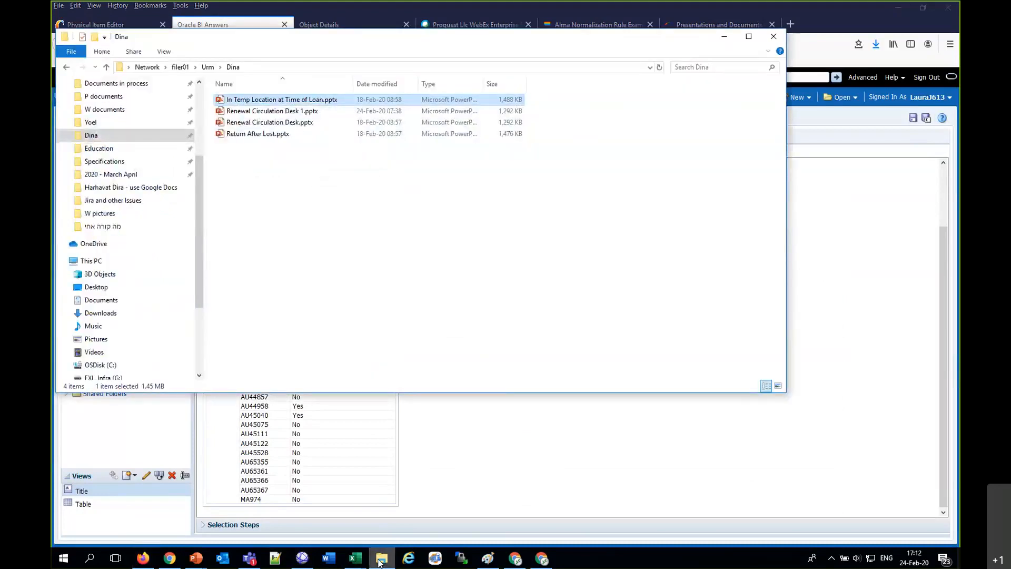
pyautogui.doubleClick(244, 137)
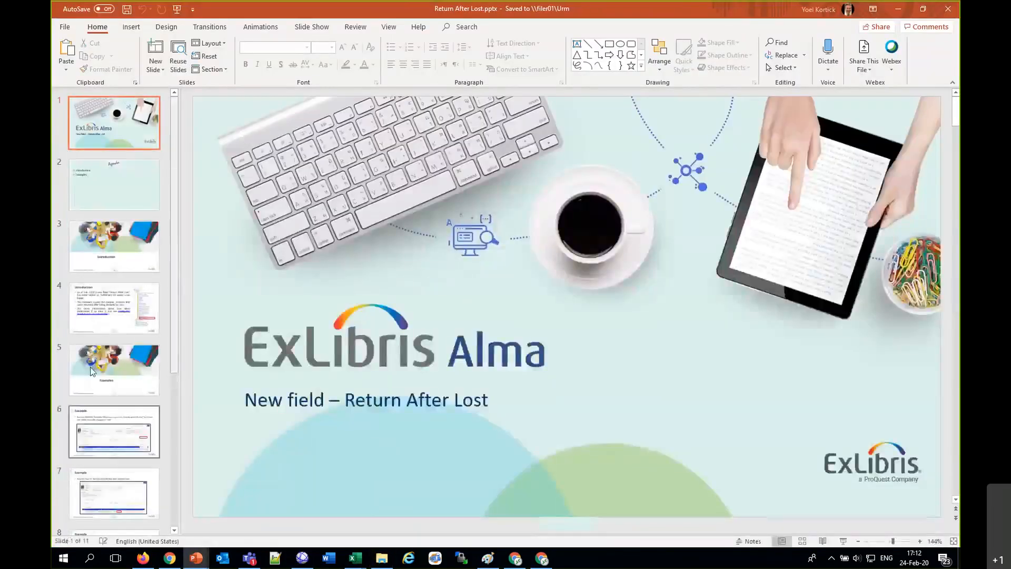
pyautogui.click(108, 315)
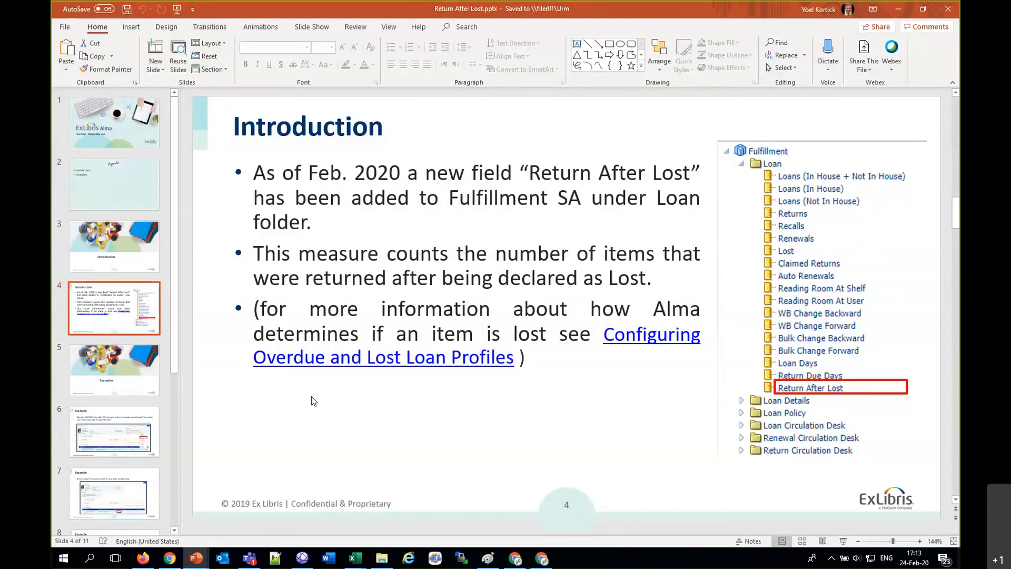
pyautogui.moveTo(311, 363)
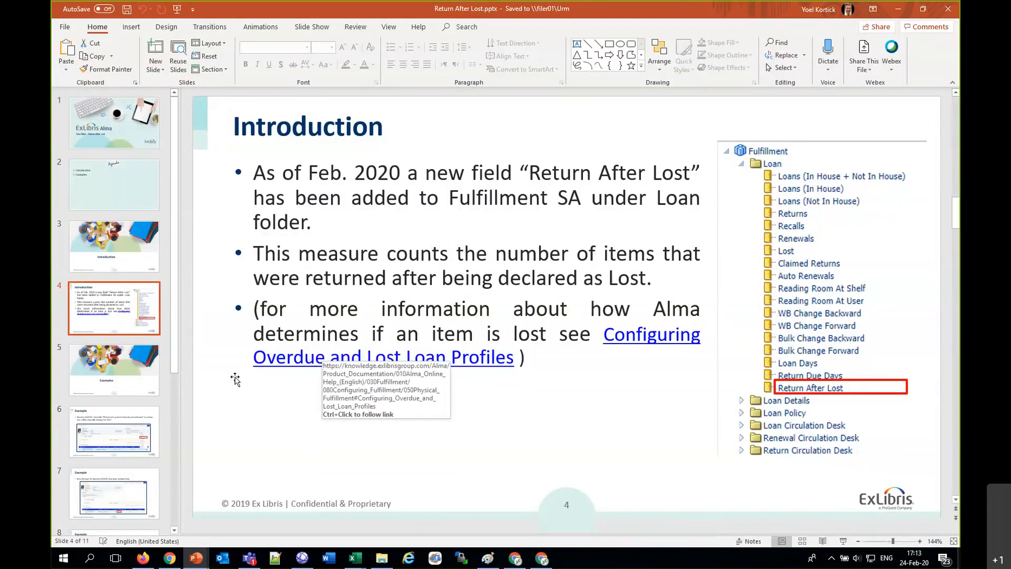
# Step: Go through the example slides, from marking the loan as lost on slide 6 to the analytics output on slide 10
pyautogui.click(183, 329)
pyautogui.scroll(-3, 116, 316)
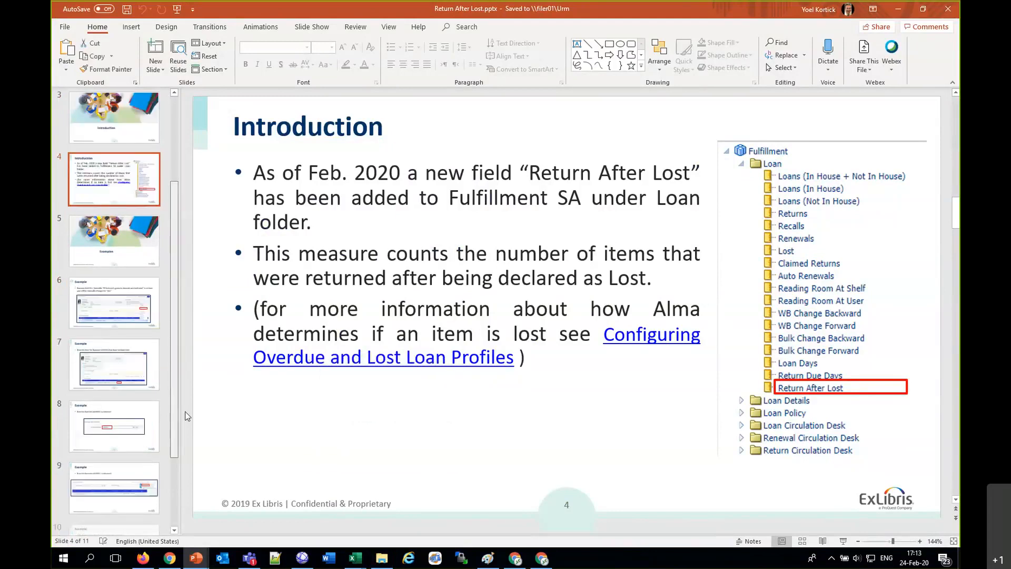
pyautogui.click(127, 276)
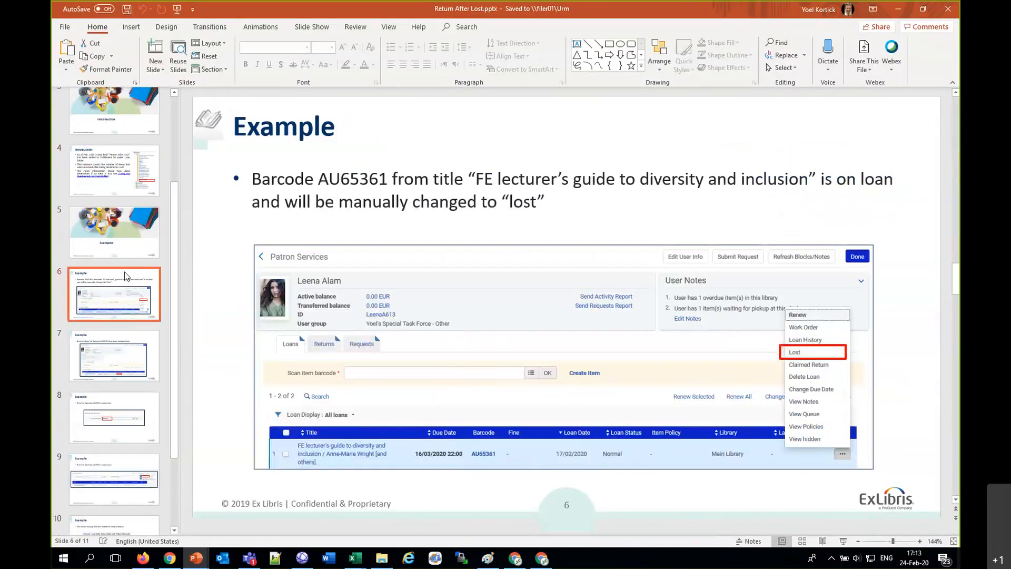
pyautogui.click(93, 187)
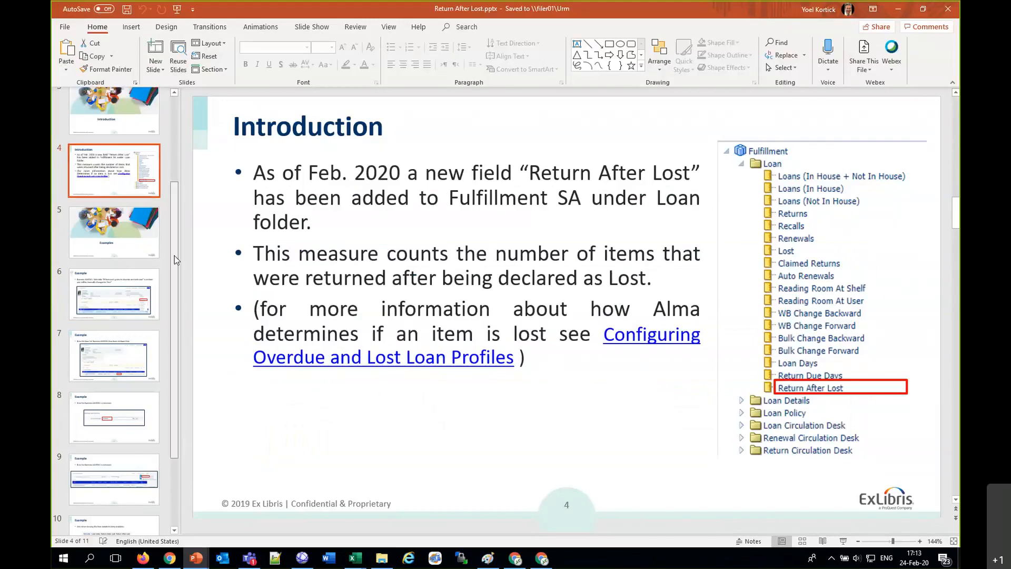
pyautogui.moveTo(175, 255); pyautogui.dragTo(172, 271)
pyautogui.click(134, 272)
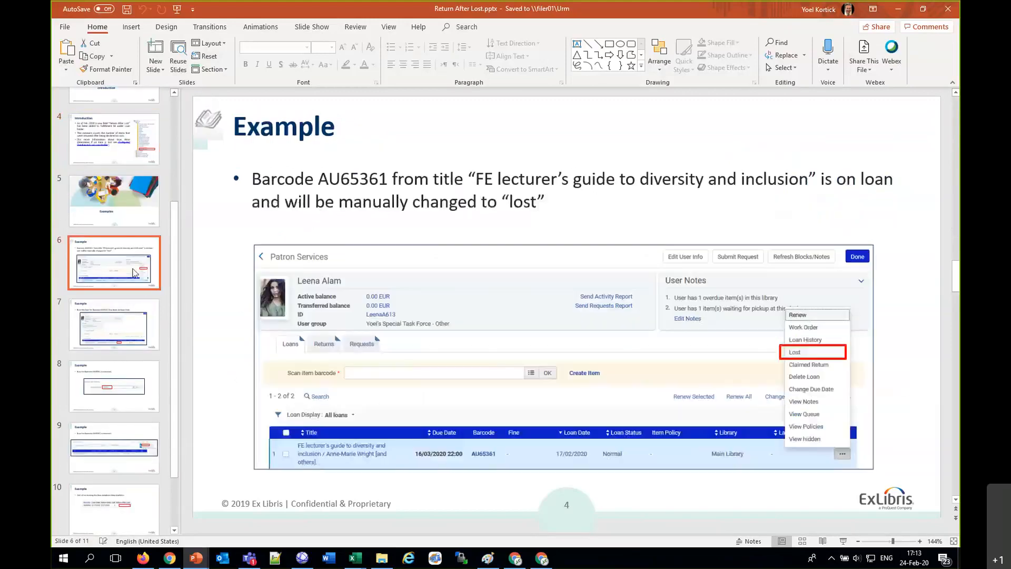
pyautogui.moveTo(175, 248); pyautogui.dragTo(182, 287)
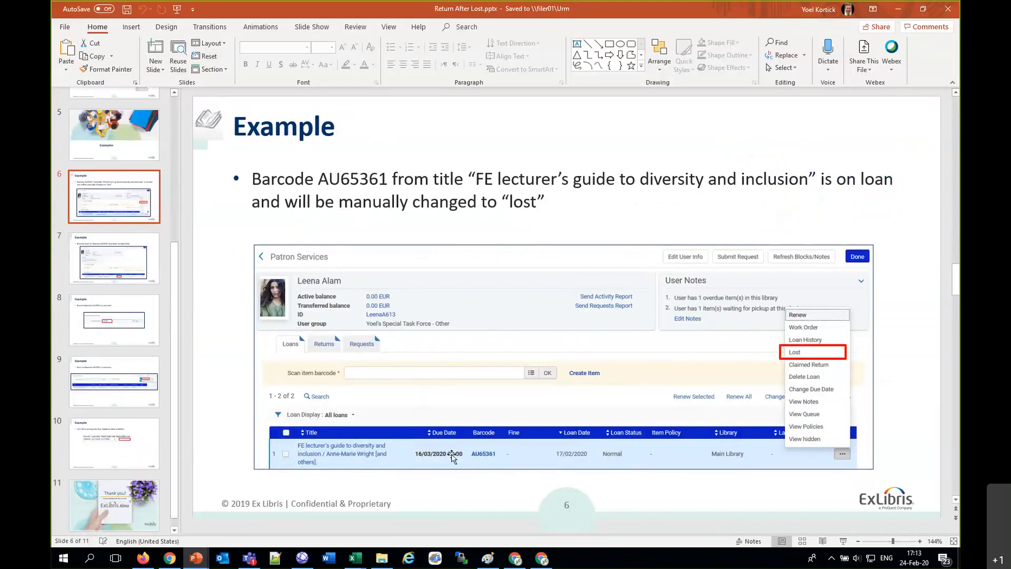
pyautogui.click(132, 329)
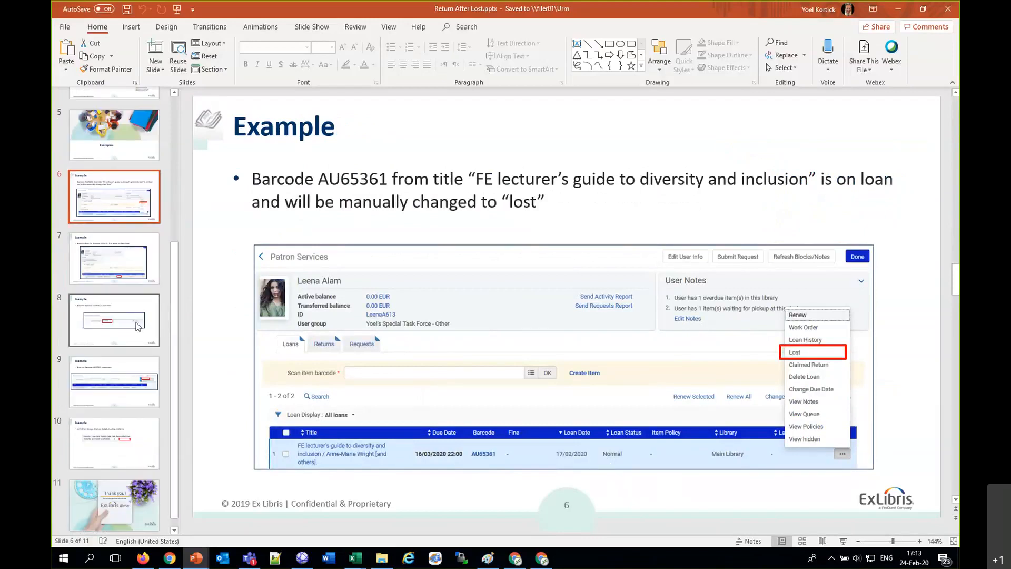
pyautogui.click(141, 383)
pyautogui.click(123, 437)
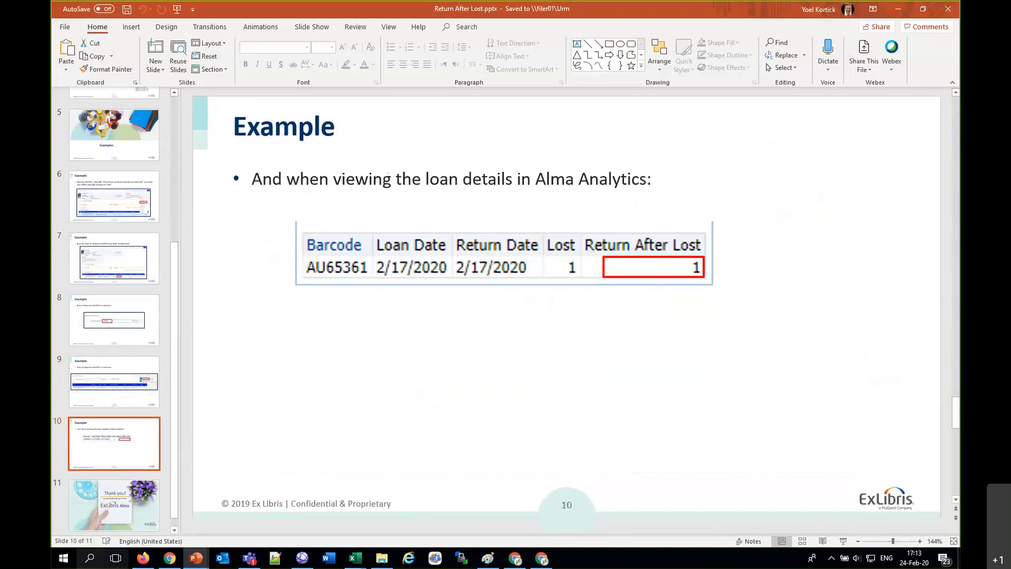
# Step: Switch back to the Fulfillment analysis in Firefox and remove all selected columns from its criteria
pyautogui.click(150, 565)
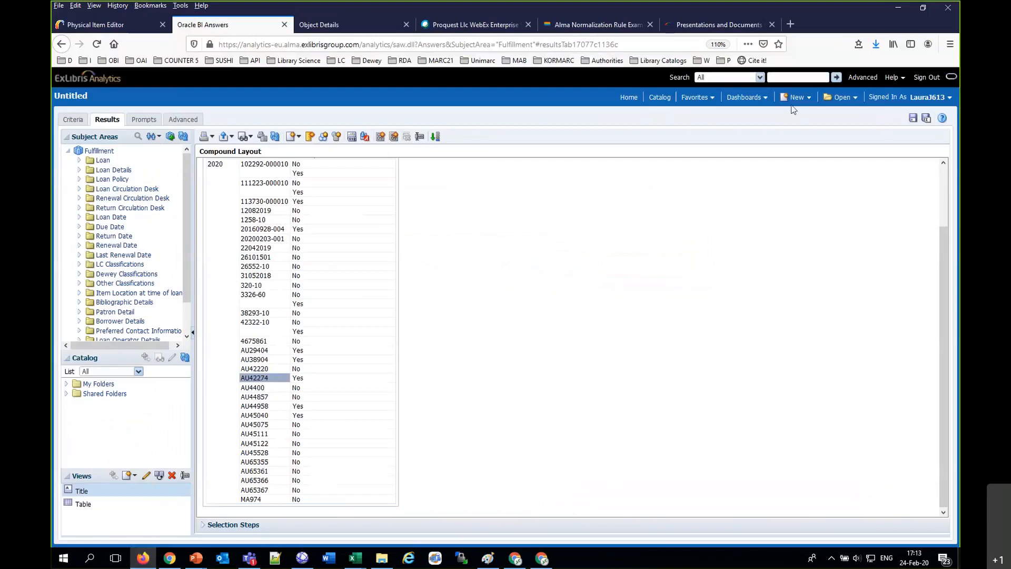
pyautogui.click(69, 124)
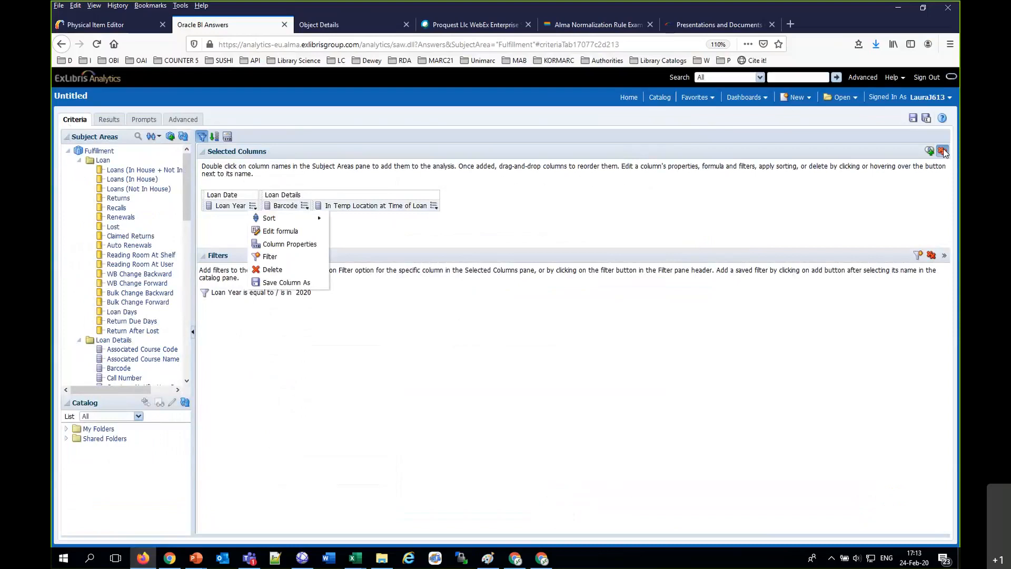
pyautogui.click(942, 151)
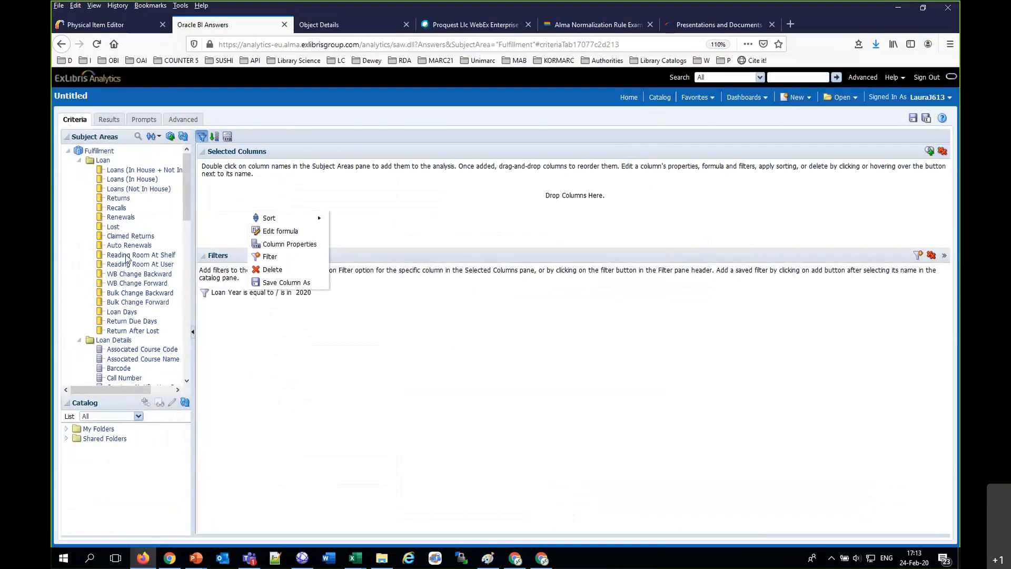
# Step: Add Return After Lost from the Loan folder and Barcode from the Loan Details folder as analysis columns
pyautogui.doubleClick(133, 331)
pyautogui.moveTo(185, 193); pyautogui.dragTo(188, 242)
pyautogui.doubleClick(120, 223)
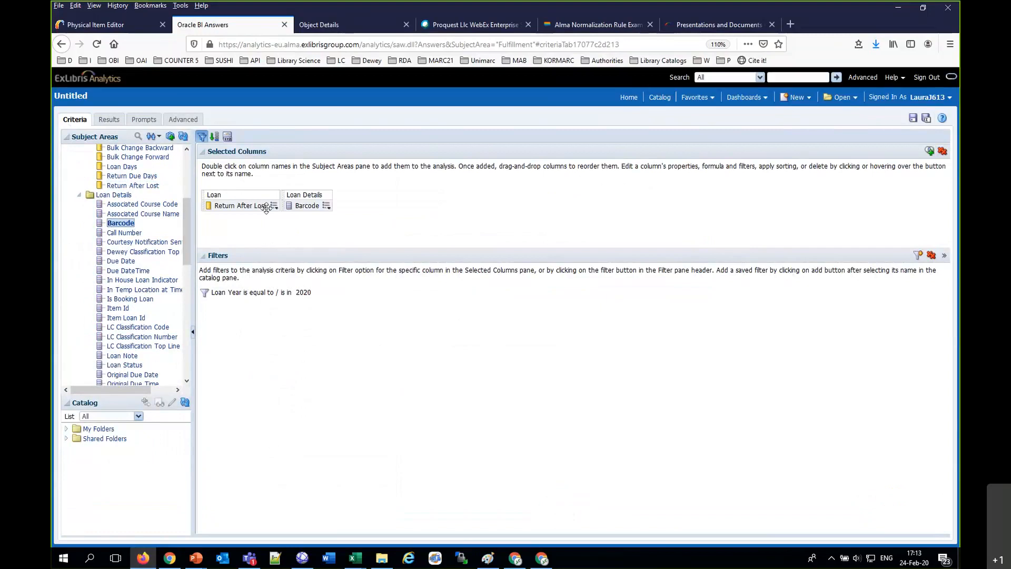
pyautogui.click(274, 206)
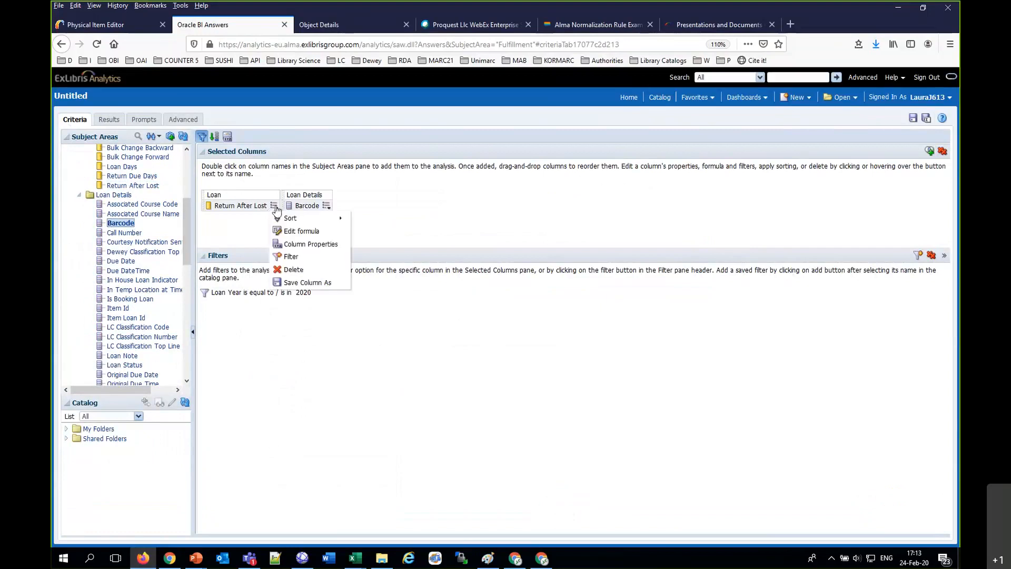
pyautogui.moveTo(184, 228); pyautogui.dragTo(185, 293)
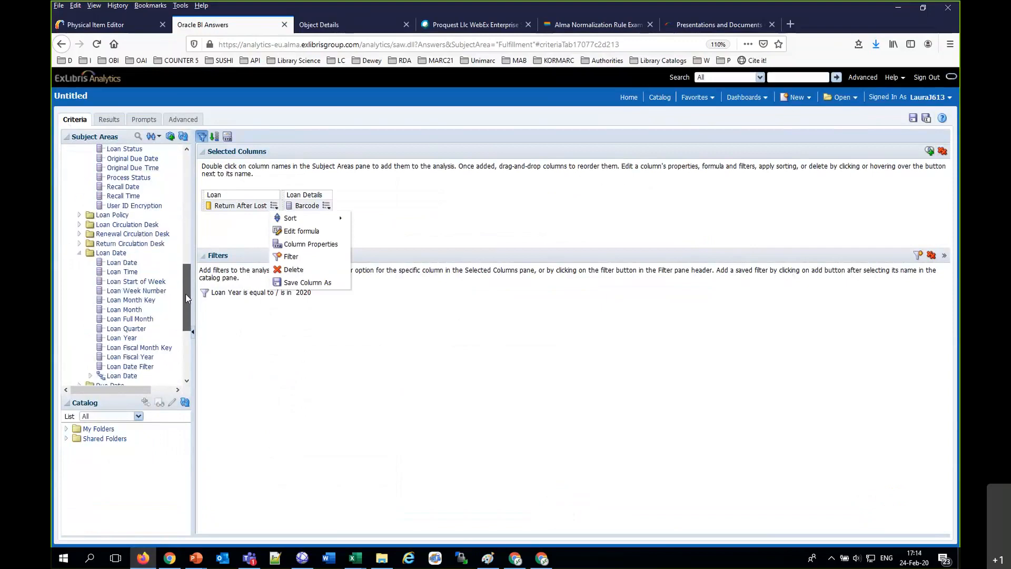
pyautogui.doubleClick(125, 262)
pyautogui.click(384, 206)
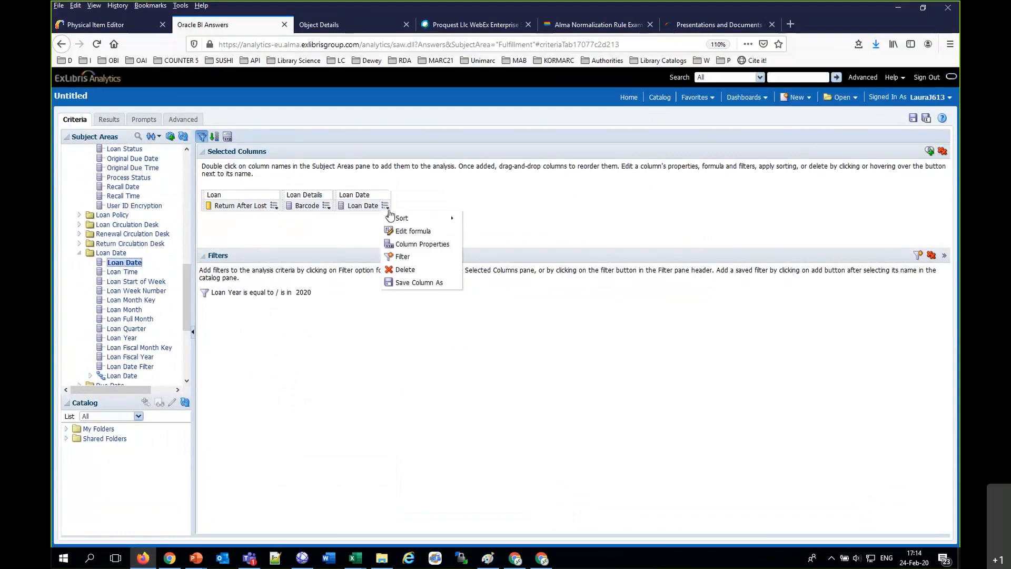
pyautogui.click(403, 257)
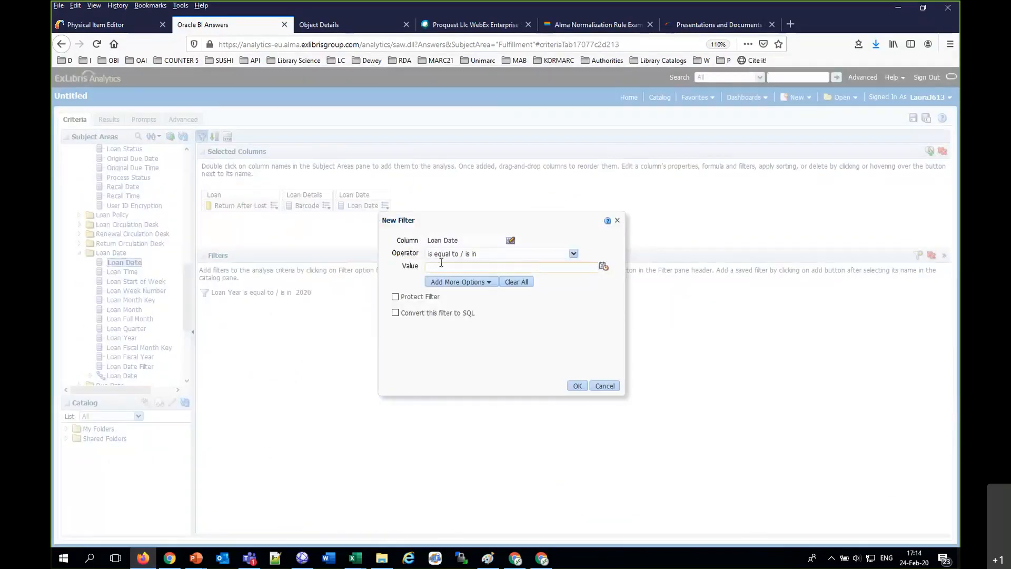
pyautogui.write('32')
pyautogui.press('BackSpace')
pyautogui.write('2019')
pyautogui.click(600, 387)
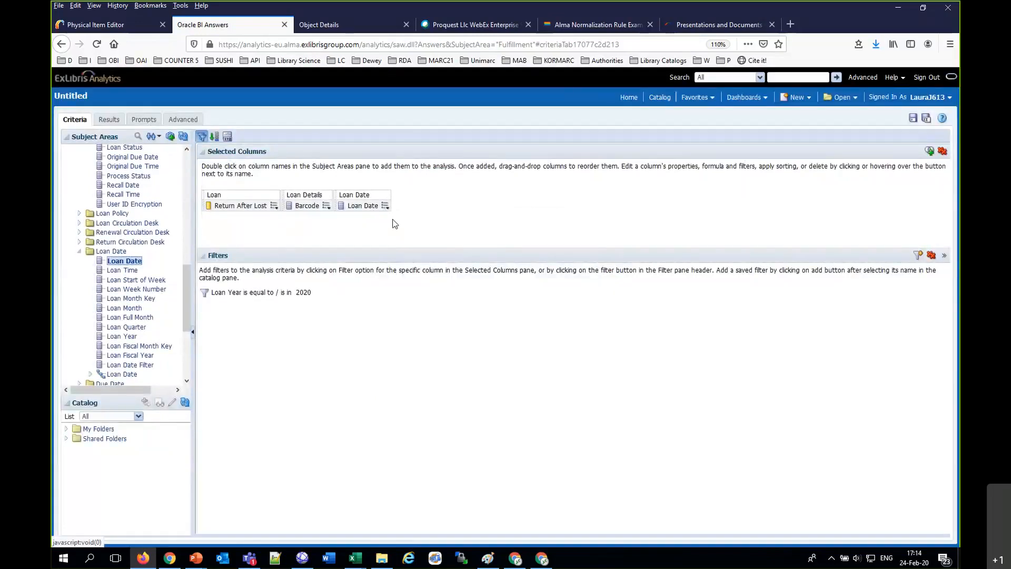
pyautogui.click(385, 206)
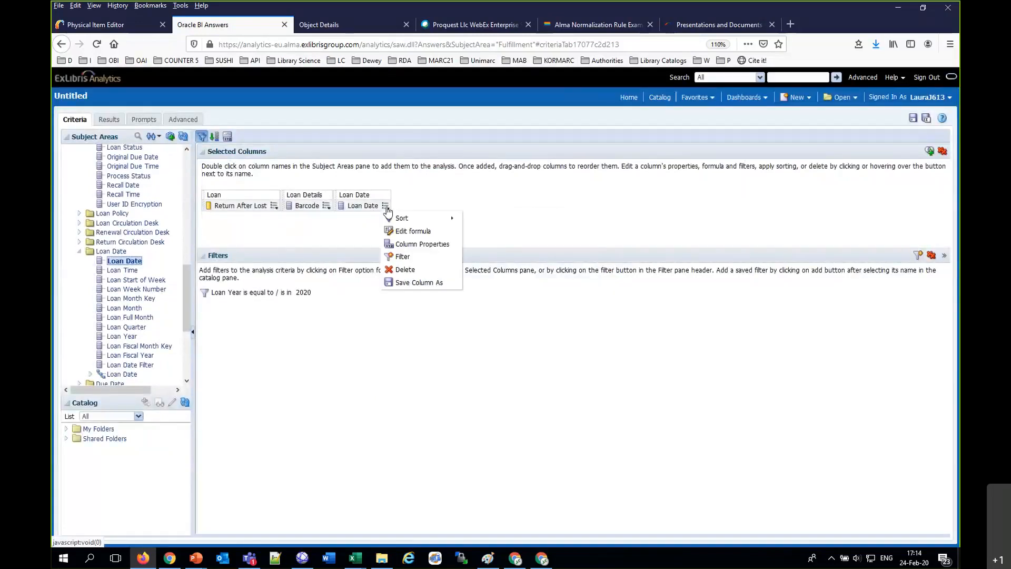
pyautogui.click(405, 269)
# Step: Add Loan Year from the Loan Date folder as a column and review the Return After Lost results per barcode
pyautogui.doubleClick(124, 336)
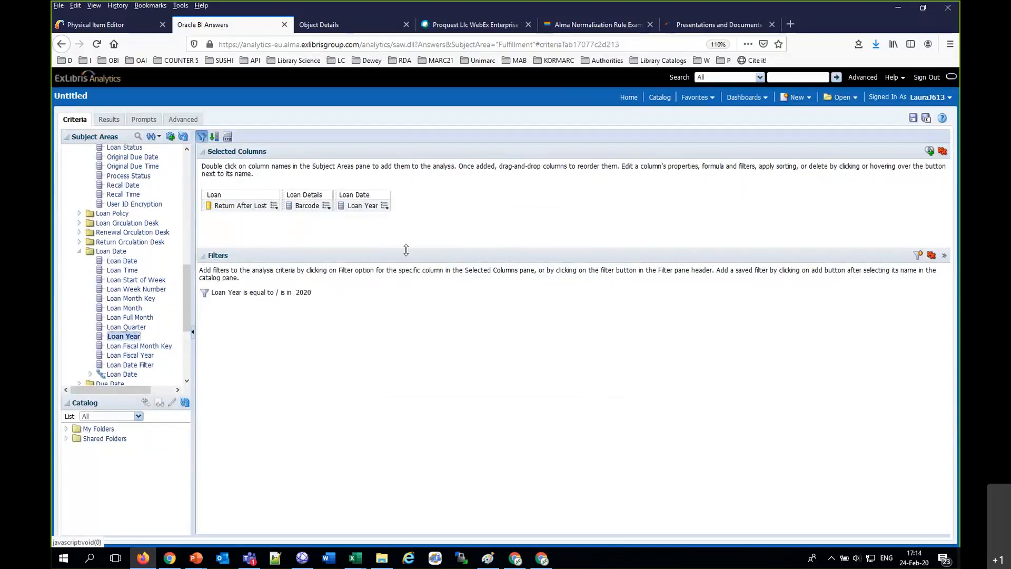
pyautogui.moveTo(314, 296)
pyautogui.click(107, 121)
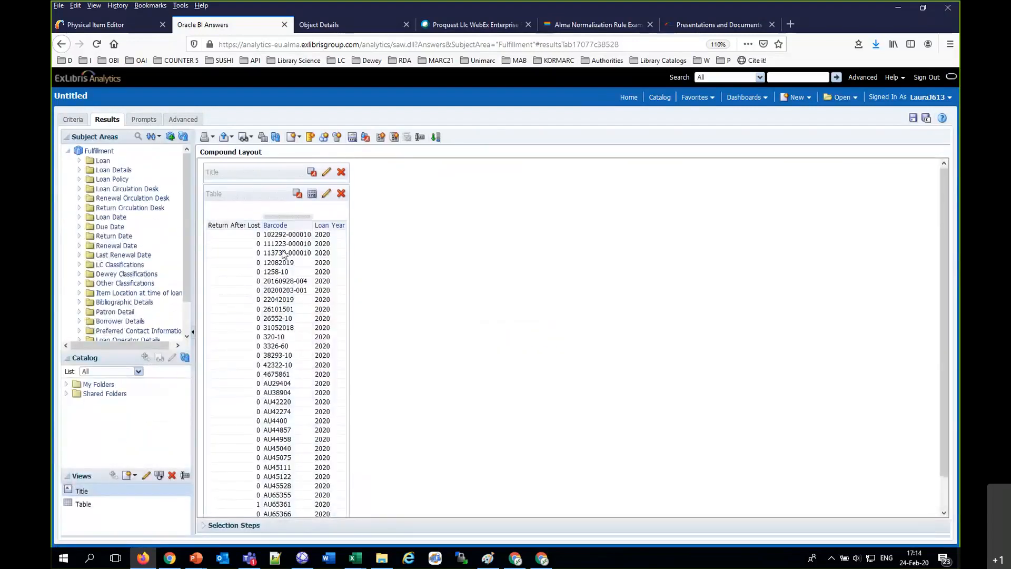
pyautogui.scroll(-1, 284, 254)
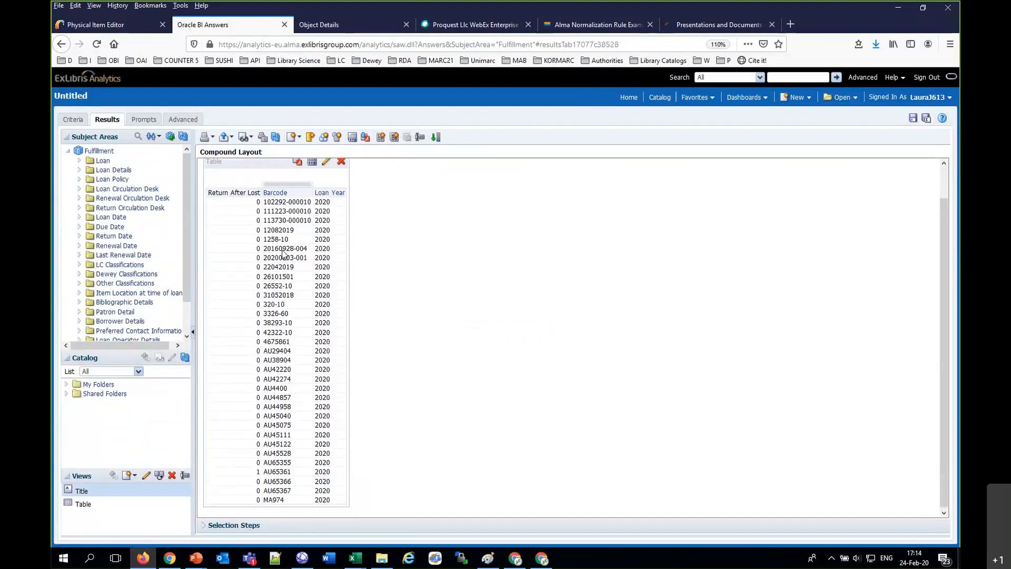
# Step: Copy barcode AU65361 from the analysis results and search for it among Alma's physical items
pyautogui.click(271, 473)
pyautogui.click(124, 19)
pyautogui.click(399, 105)
pyautogui.write('AU65361')
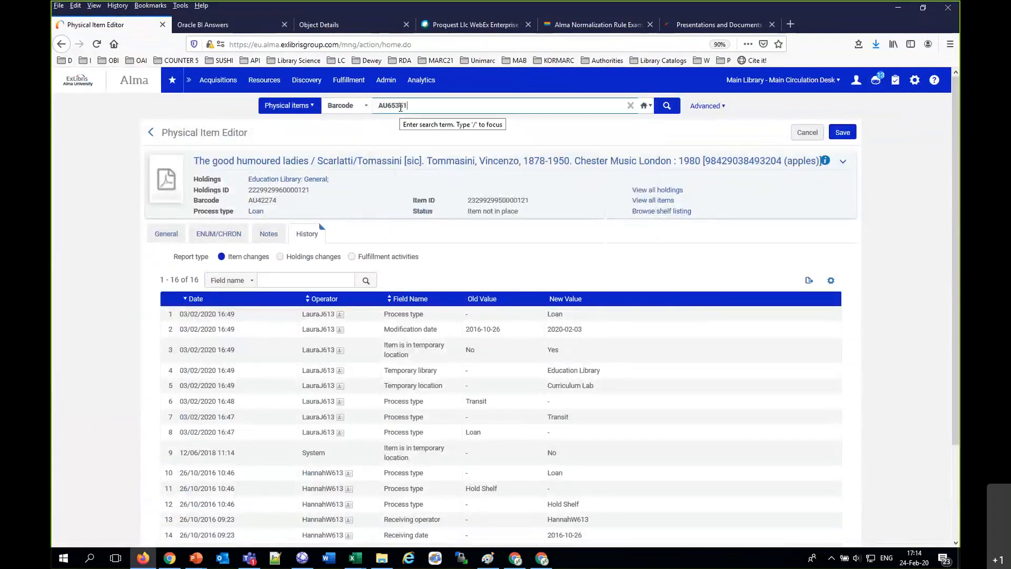
pyautogui.press('Return')
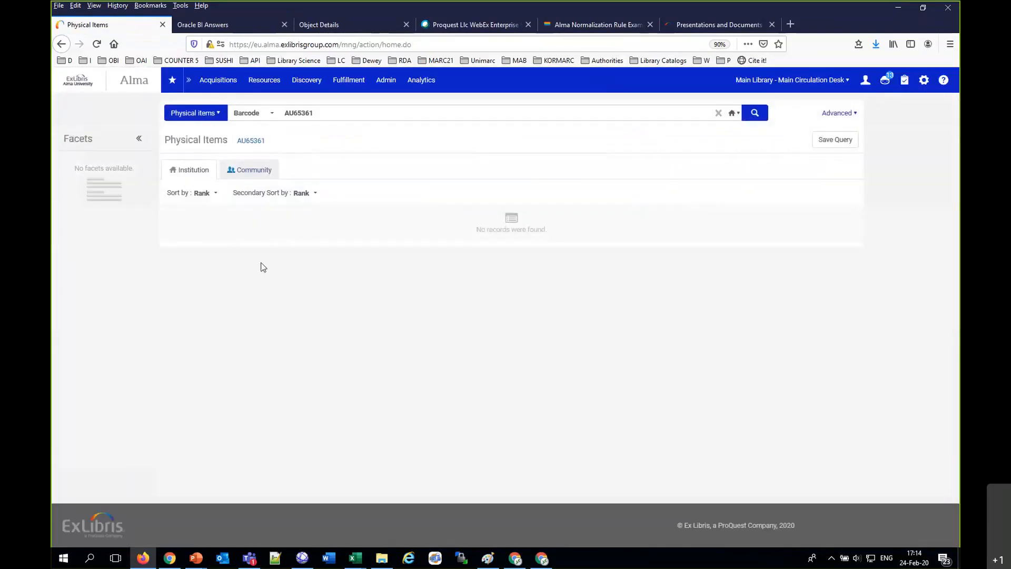
# Step: Return to the Fulfillment analysis criteria and remove the Loan Year filter
pyautogui.click(235, 28)
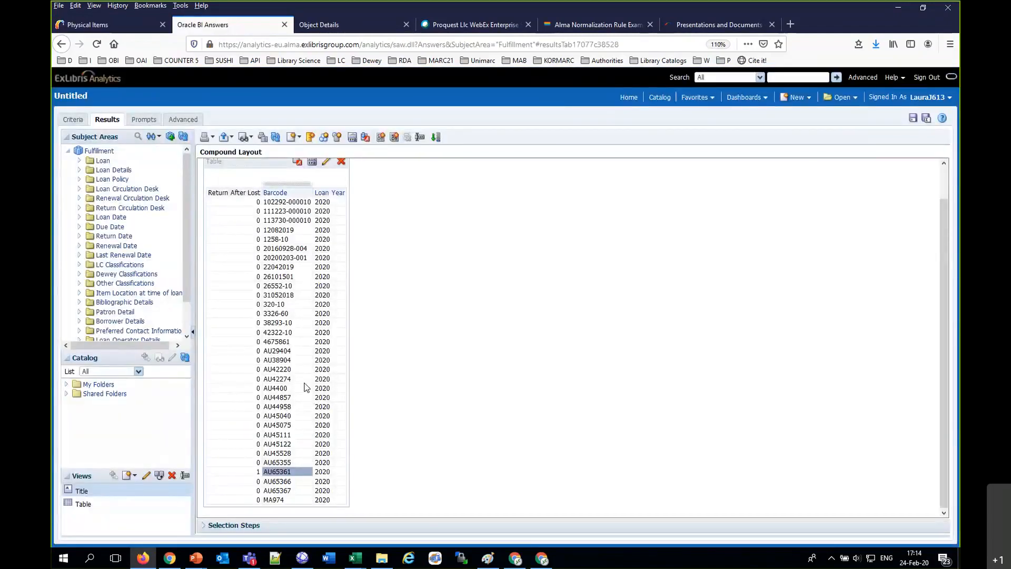
pyautogui.scroll(1, 255, 349)
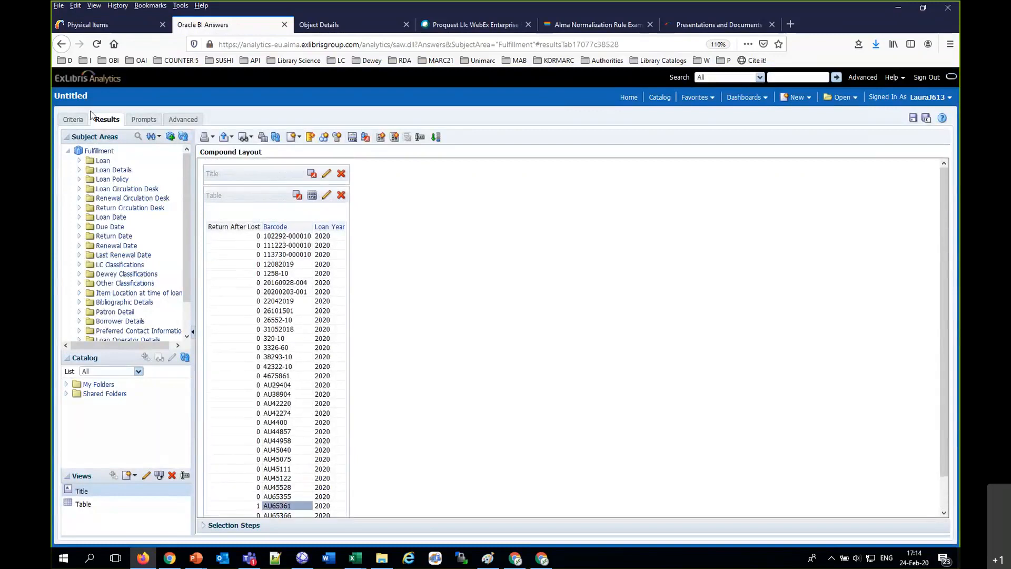
pyautogui.click(74, 126)
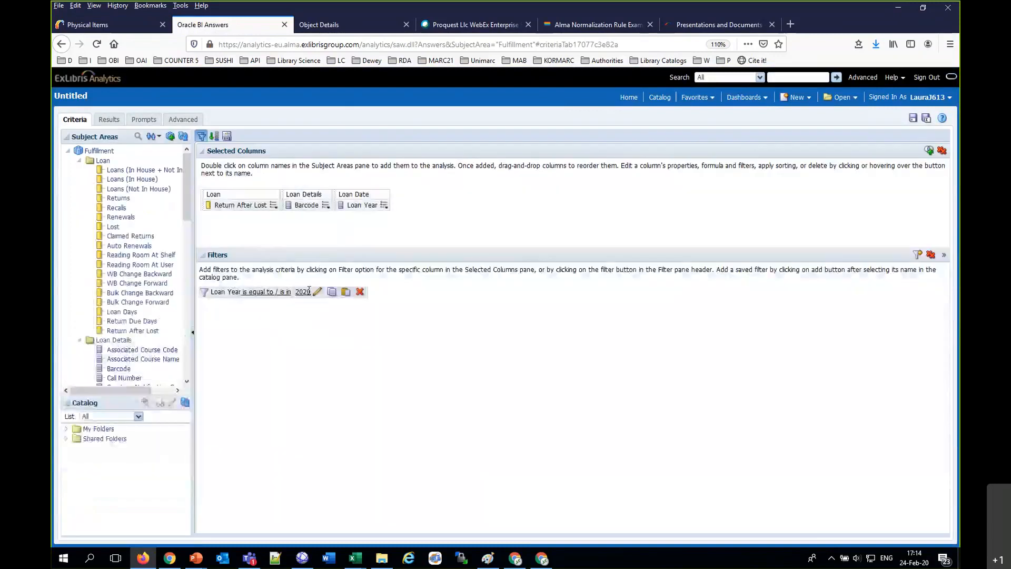
pyautogui.click(360, 292)
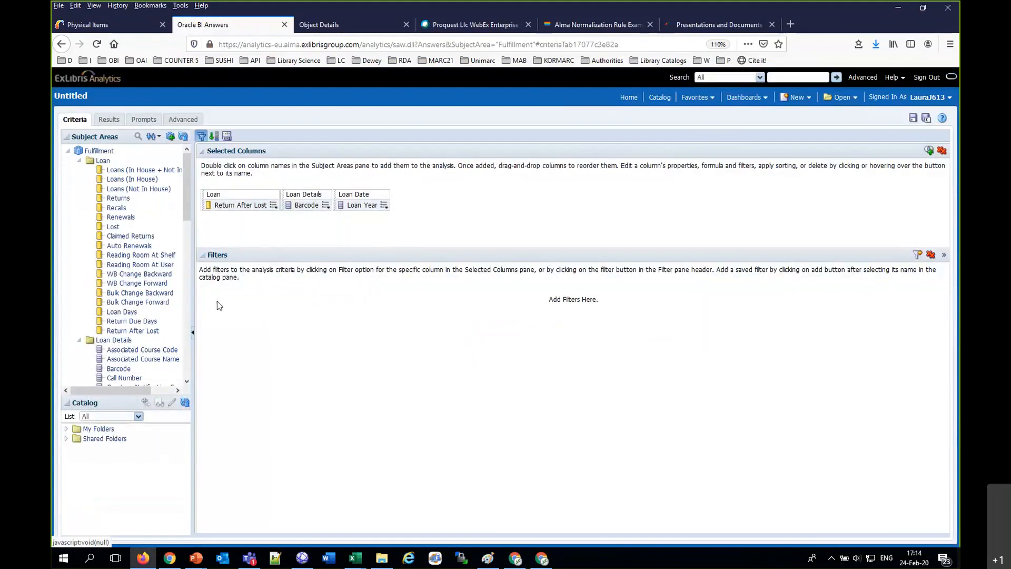
# Step: Add Return Year from the Return Date folder as a column of the analysis
pyautogui.scroll(-3, 140, 295)
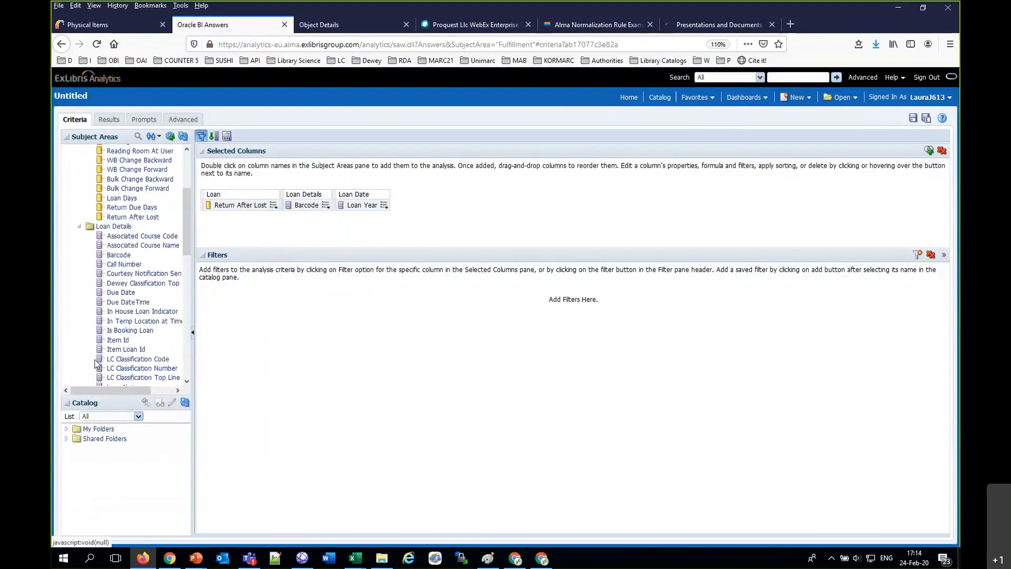
pyautogui.moveTo(184, 236); pyautogui.dragTo(195, 341)
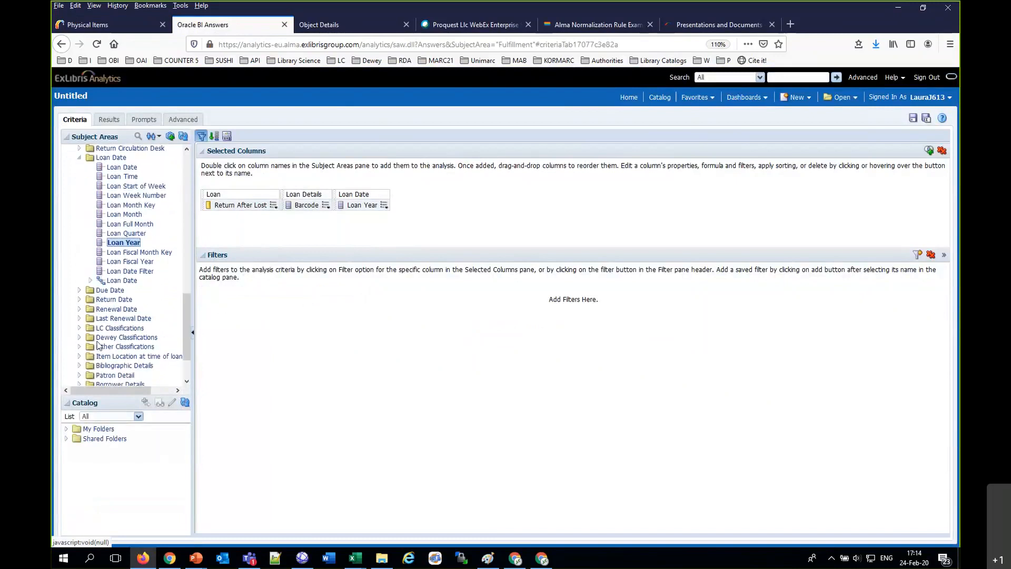
pyautogui.click(81, 300)
pyautogui.scroll(-4, 82, 301)
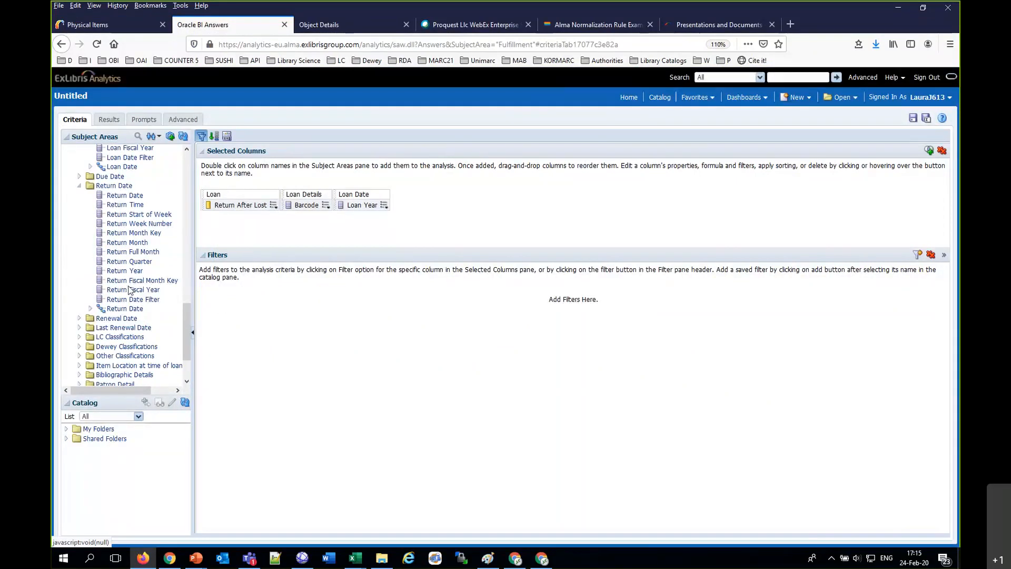
pyautogui.click(128, 273)
pyautogui.doubleClick(128, 273)
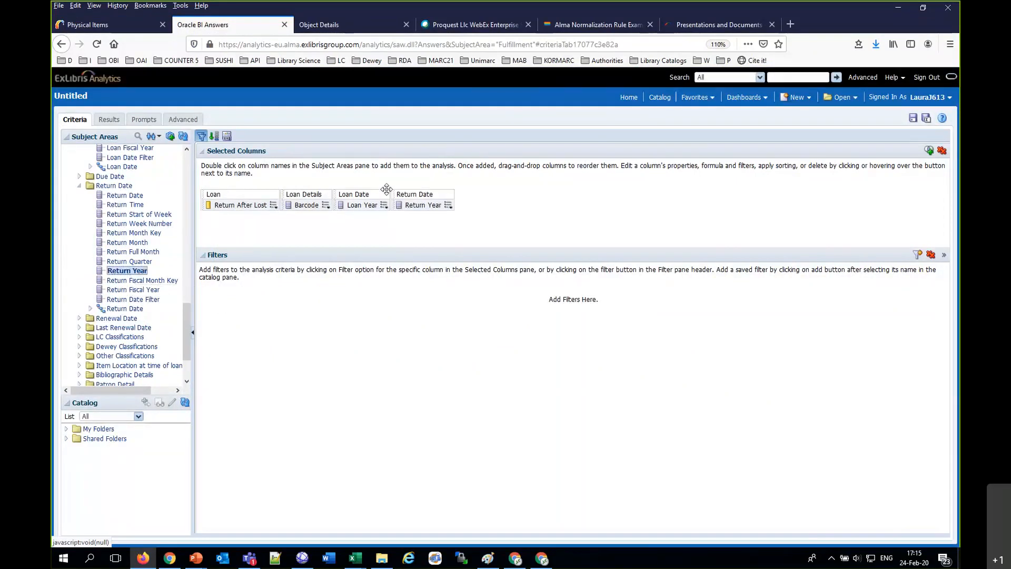
# Step: Filter the analysis to Return Year equal to 2019 and display its results
pyautogui.click(448, 206)
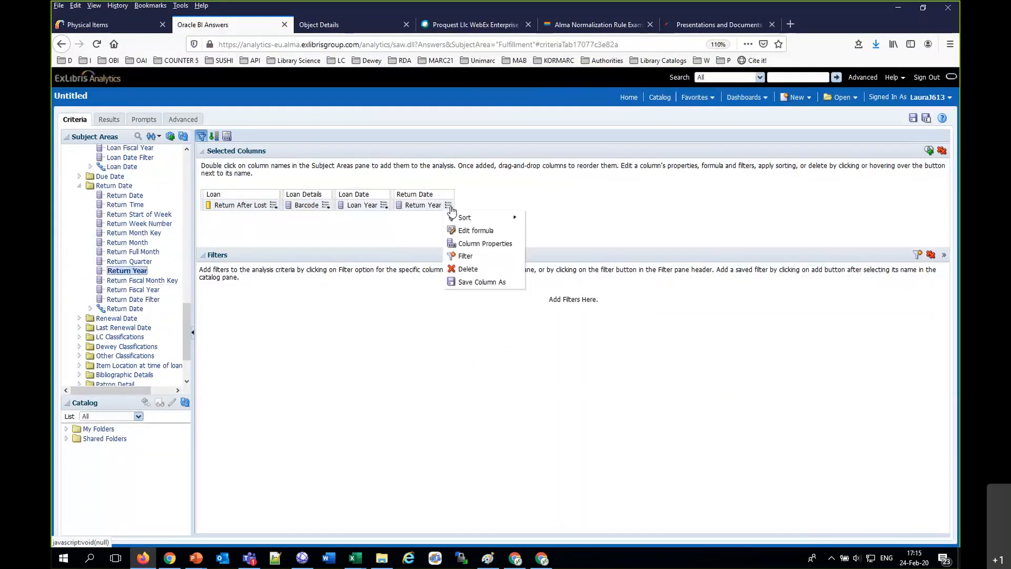
pyautogui.click(464, 257)
pyautogui.write('2019')
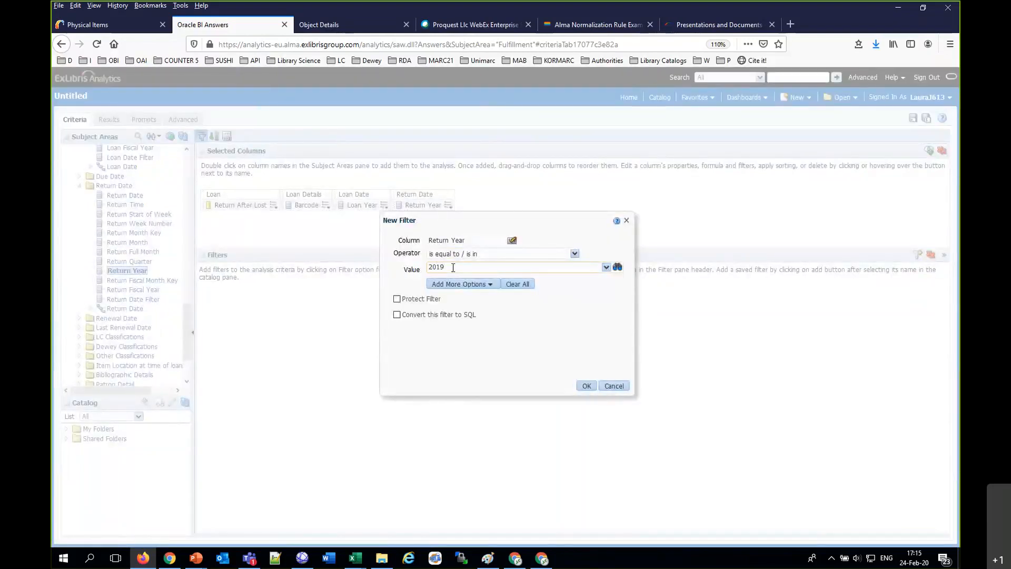
pyautogui.click(586, 387)
pyautogui.click(107, 119)
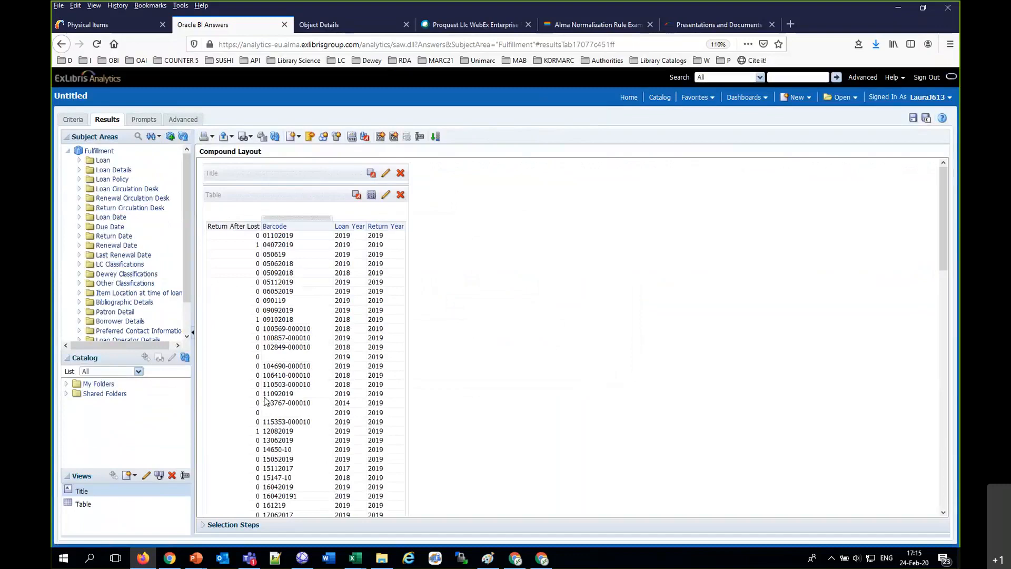
# Step: Copy barcode 12082019 from the Return After Lost results and search for it among Alma's physical items
pyautogui.scroll(-5, 288, 353)
pyautogui.click(273, 318)
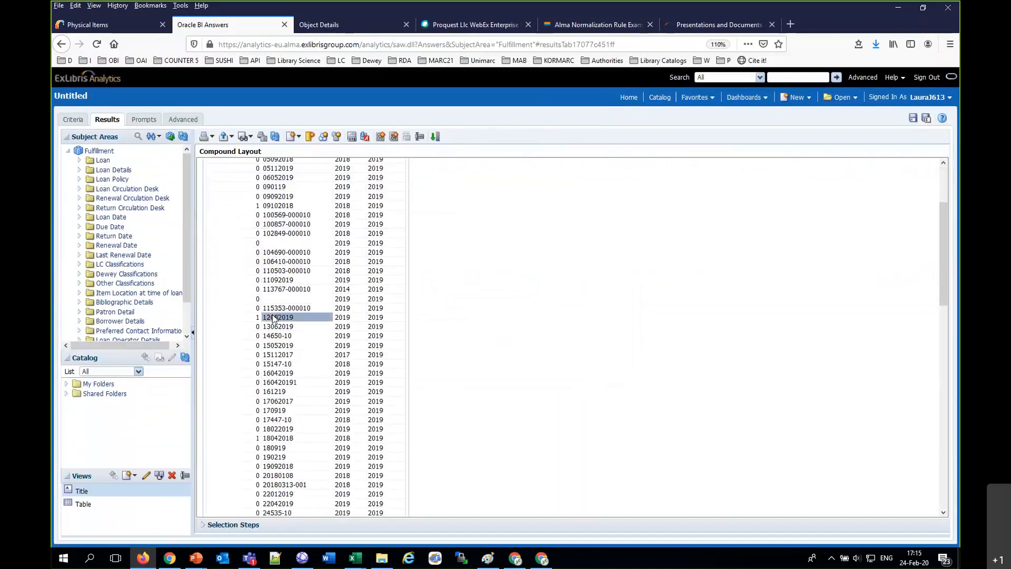
pyautogui.click(87, 22)
pyautogui.doubleClick(334, 112)
pyautogui.write('12082019')
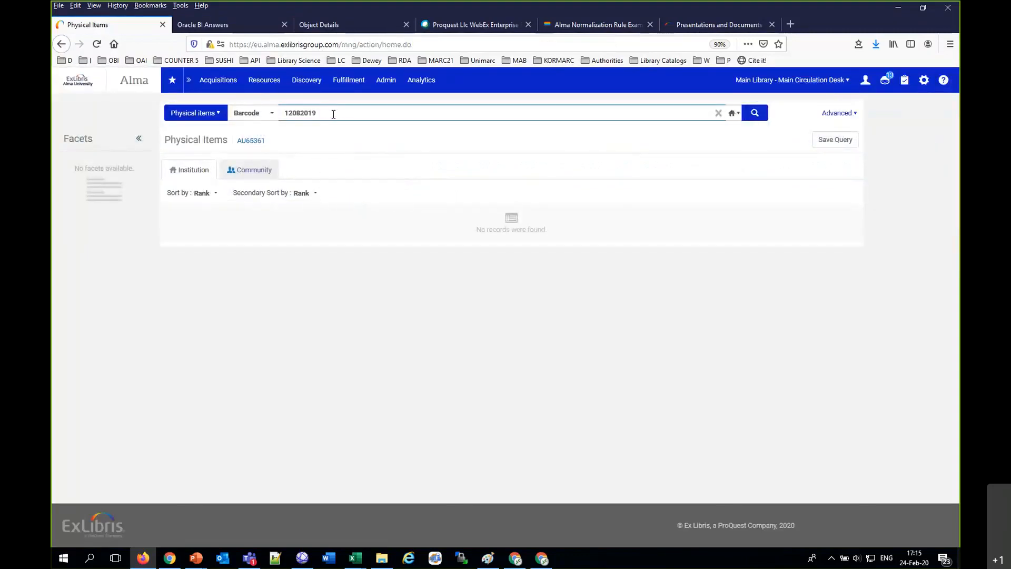
pyautogui.press('Return')
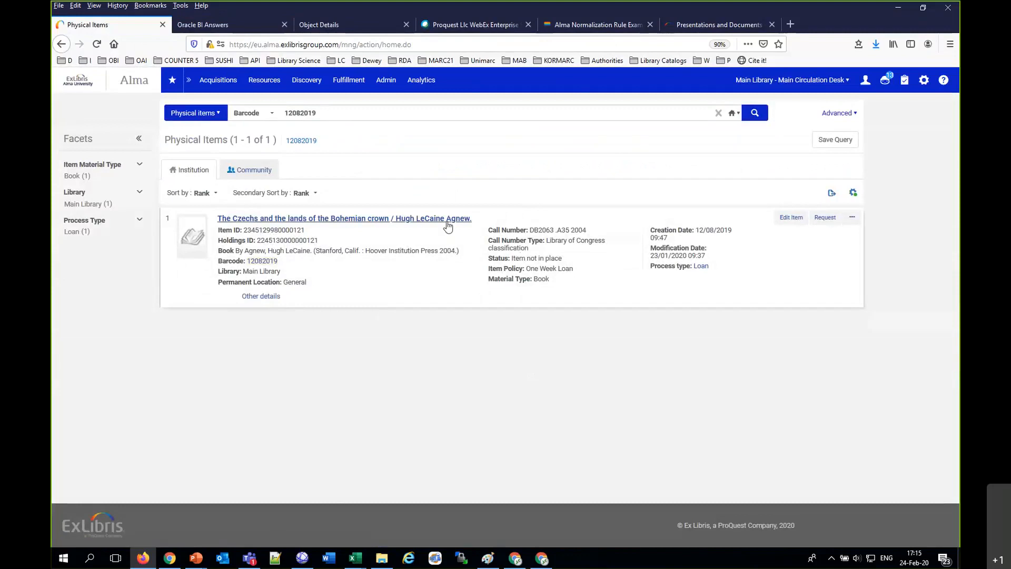
# Step: Open the item list of the found title, inspect the history of item AU45407, and return to the list
pyautogui.click(852, 217)
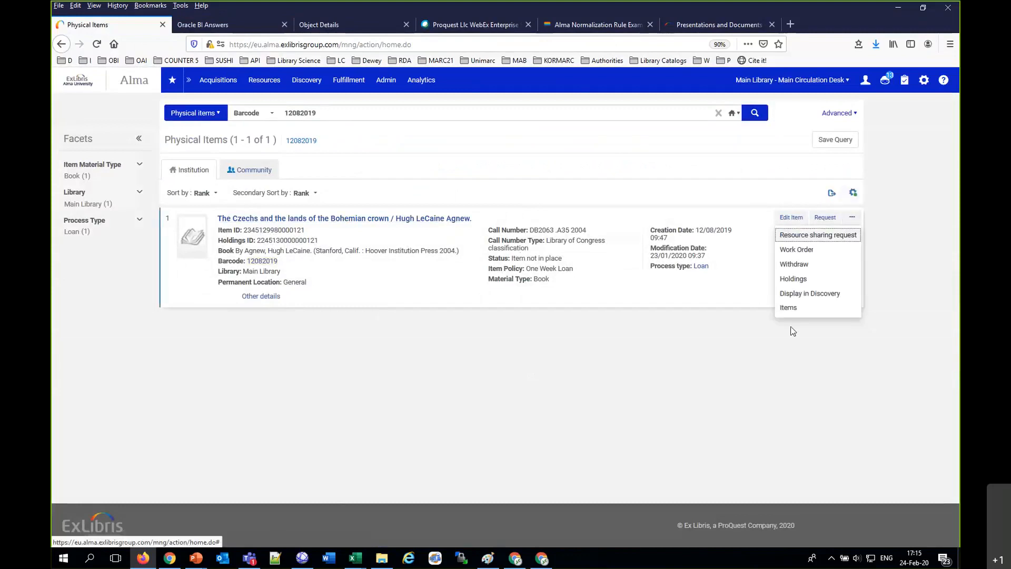
pyautogui.click(788, 308)
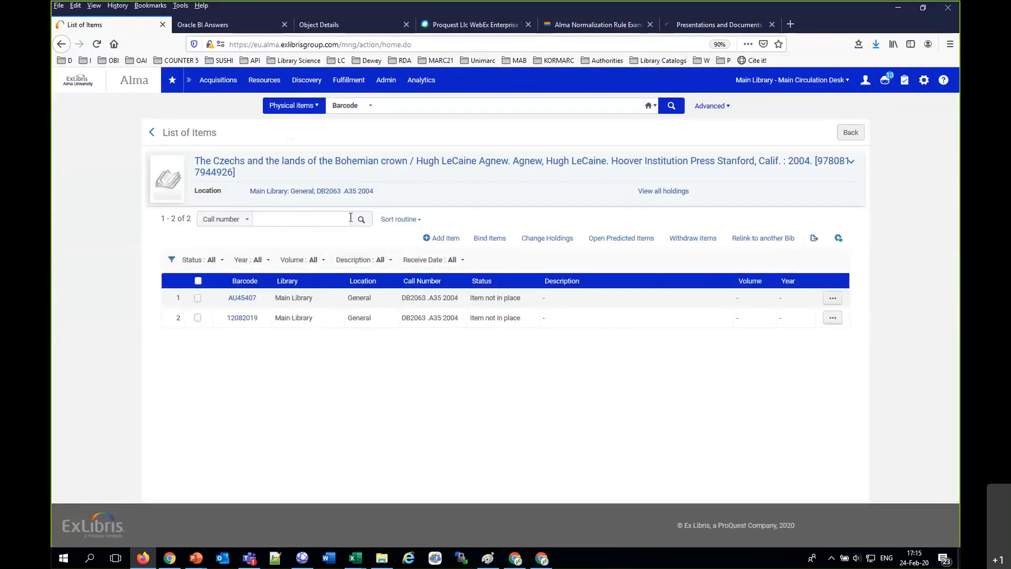
pyautogui.click(239, 301)
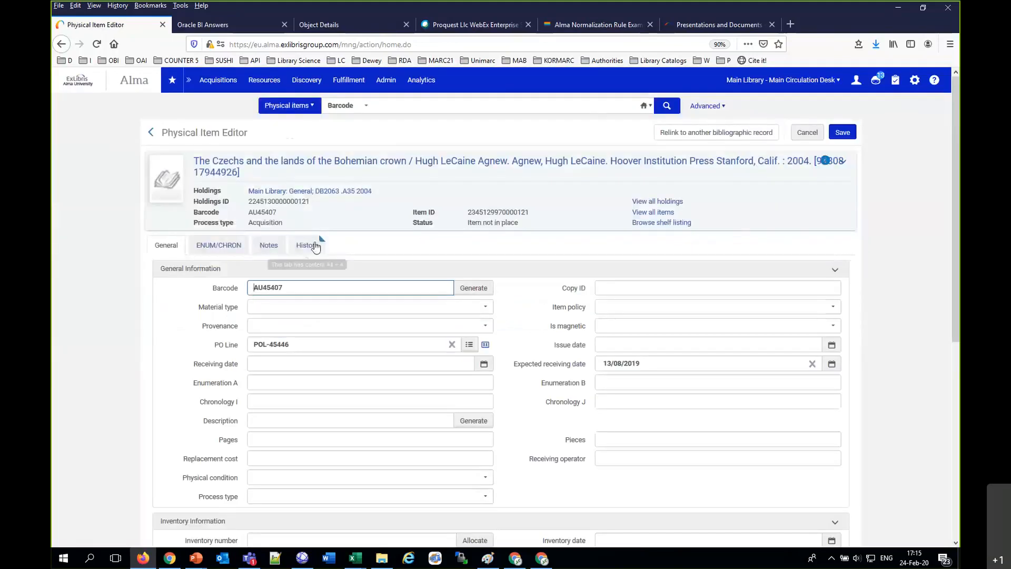
pyautogui.click(315, 246)
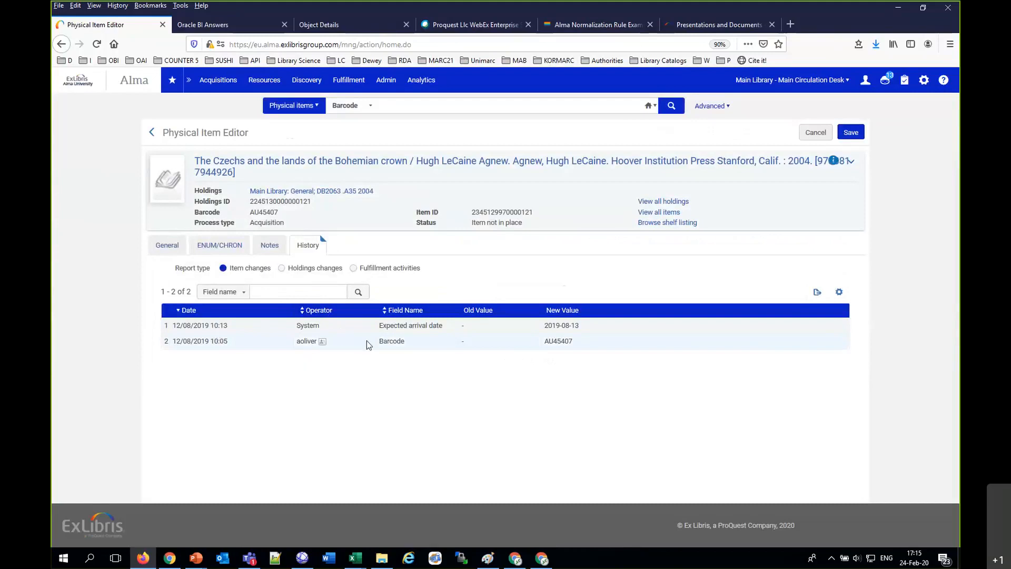
pyautogui.click(168, 250)
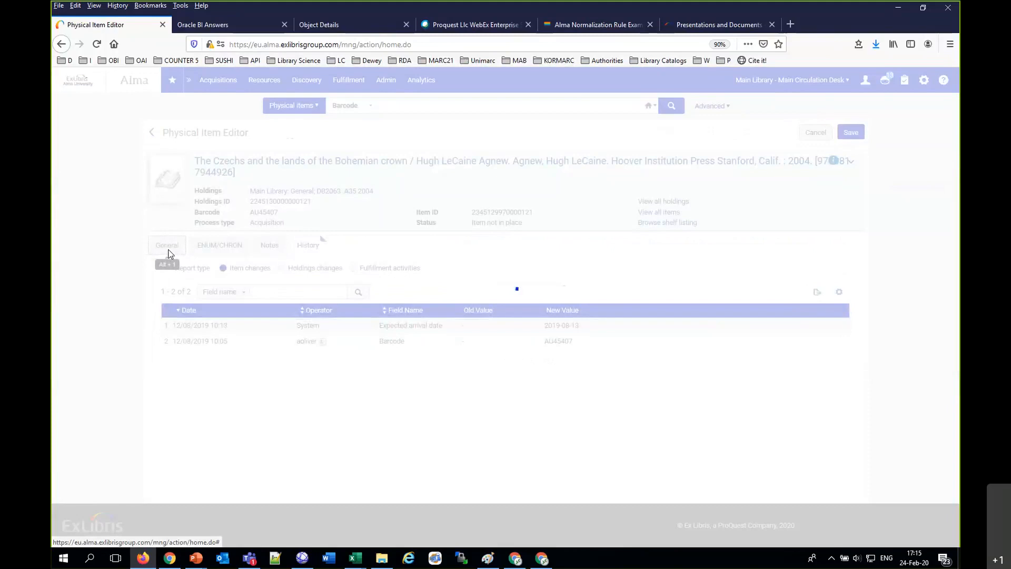
pyautogui.click(149, 134)
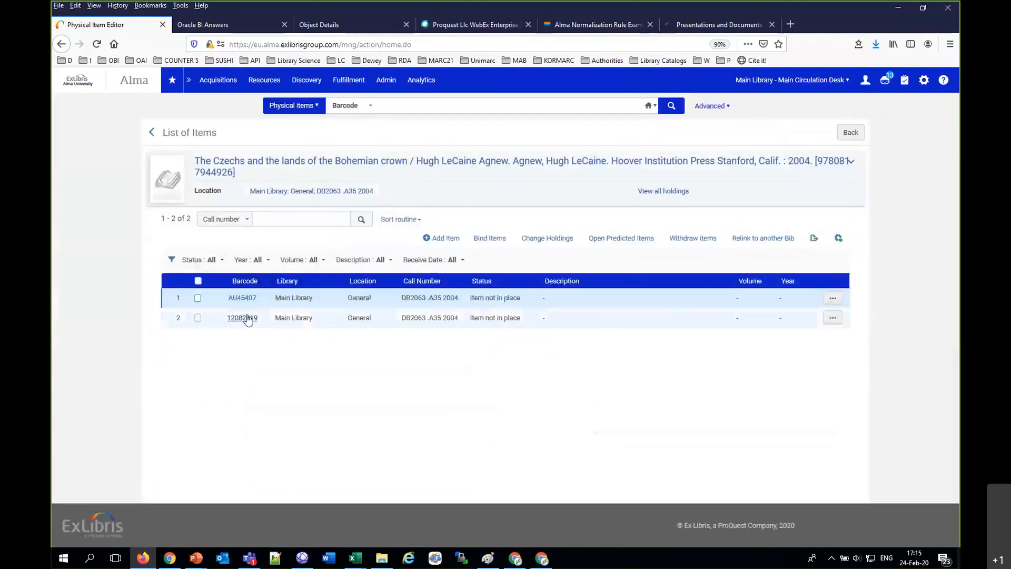
# Step: Recheck the barcode in the analysis, examine item 12082019's change history in Alma, and return to the analysis results
pyautogui.click(200, 24)
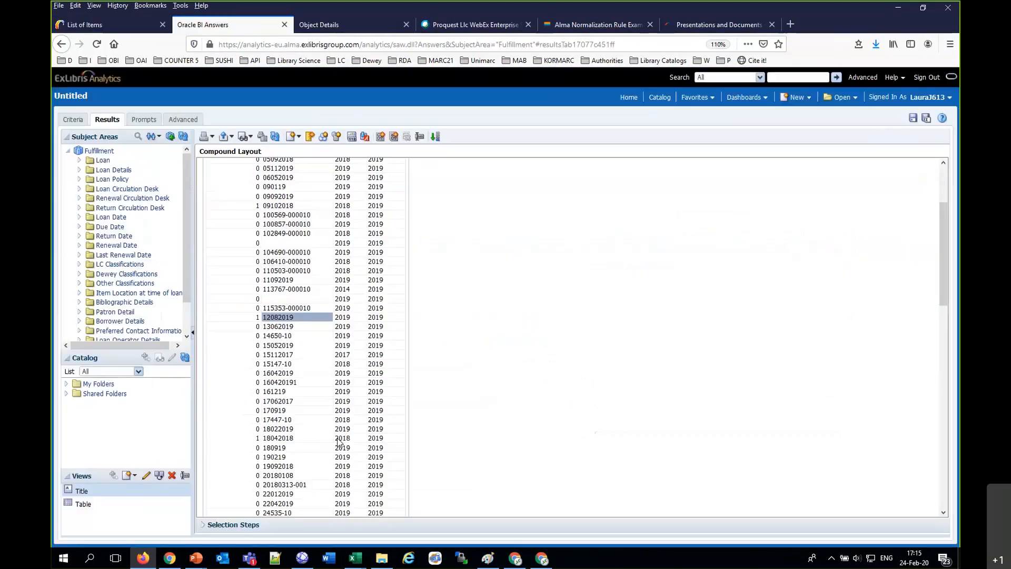
pyautogui.click(106, 29)
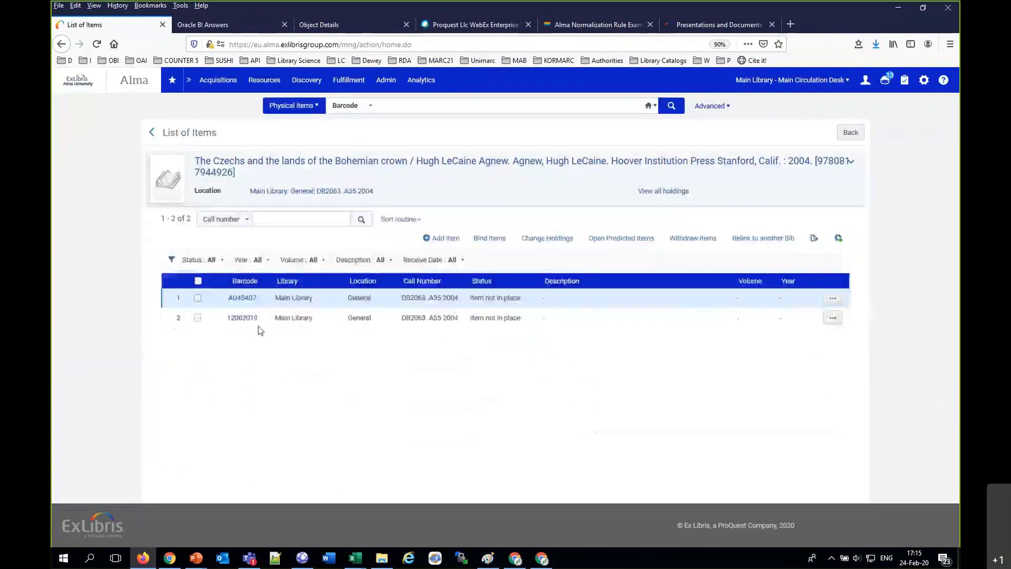
pyautogui.click(250, 317)
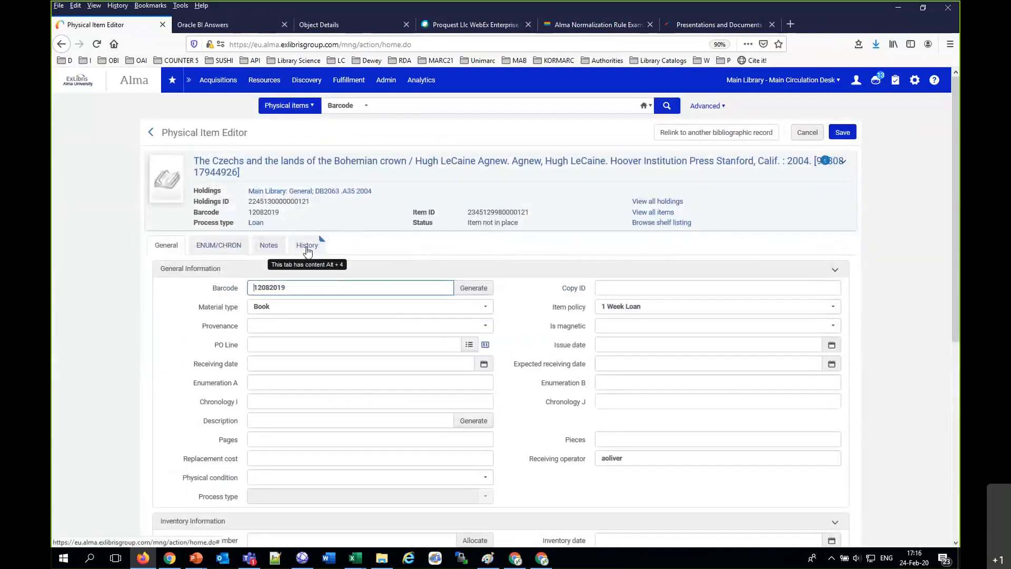
pyautogui.click(307, 246)
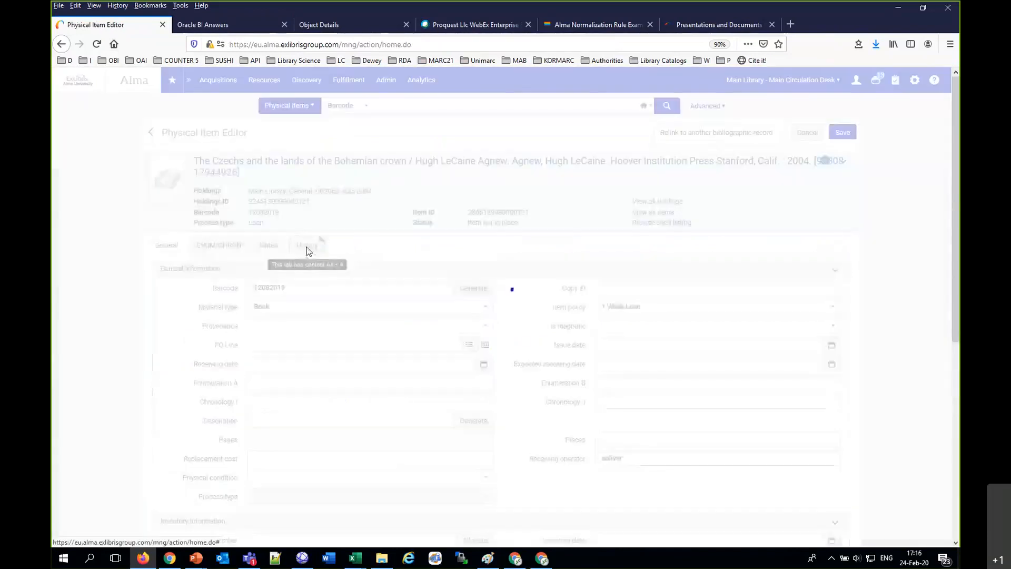
pyautogui.scroll(-3, 385, 380)
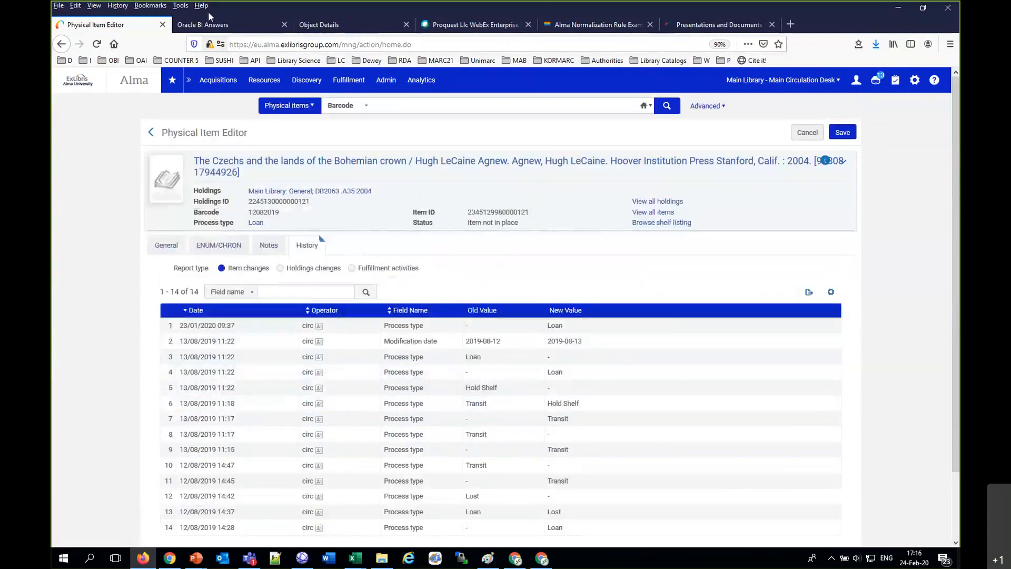
pyautogui.click(206, 24)
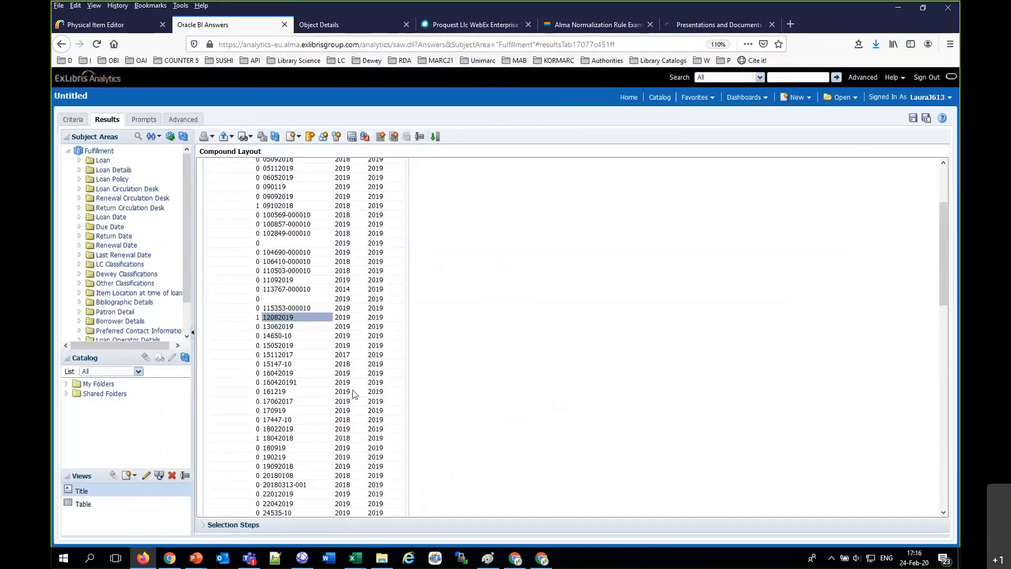
pyautogui.scroll(3, 353, 394)
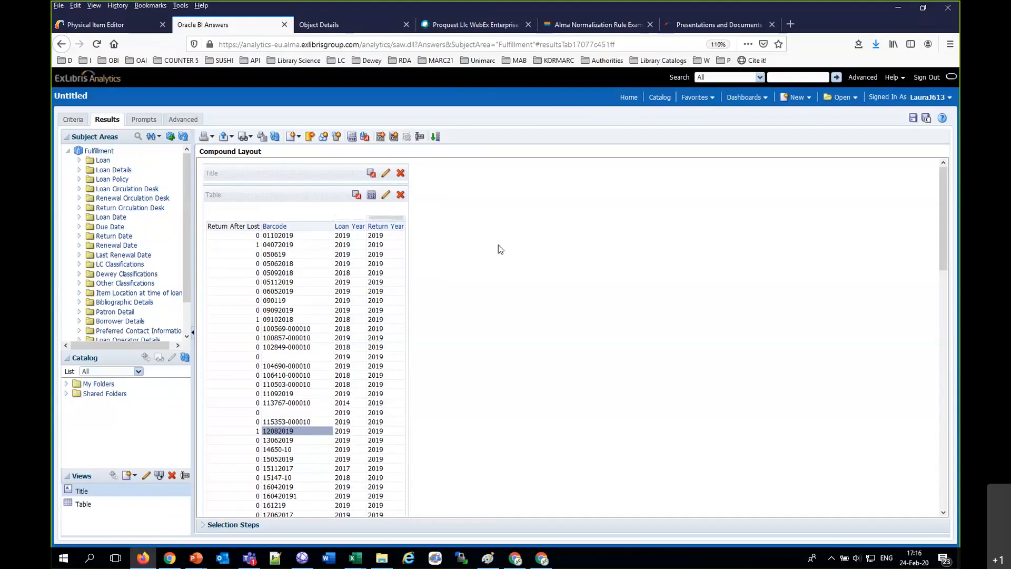
# Step: Switch to Chrome, download the "Last patron activity date (February 2020)" presentation from the fulfillment training page, and open it in PowerPoint
pyautogui.click(168, 560)
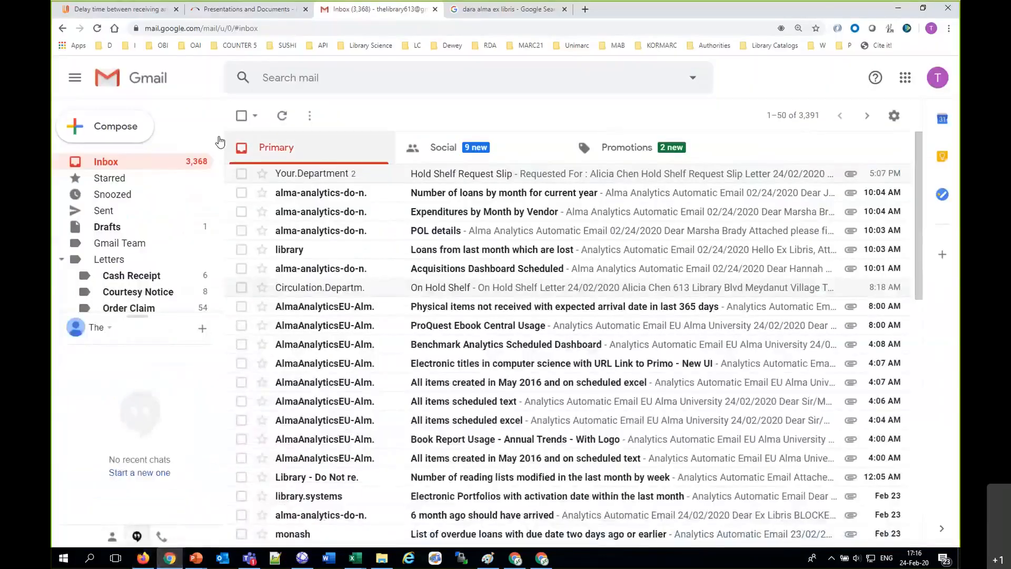
pyautogui.click(106, 163)
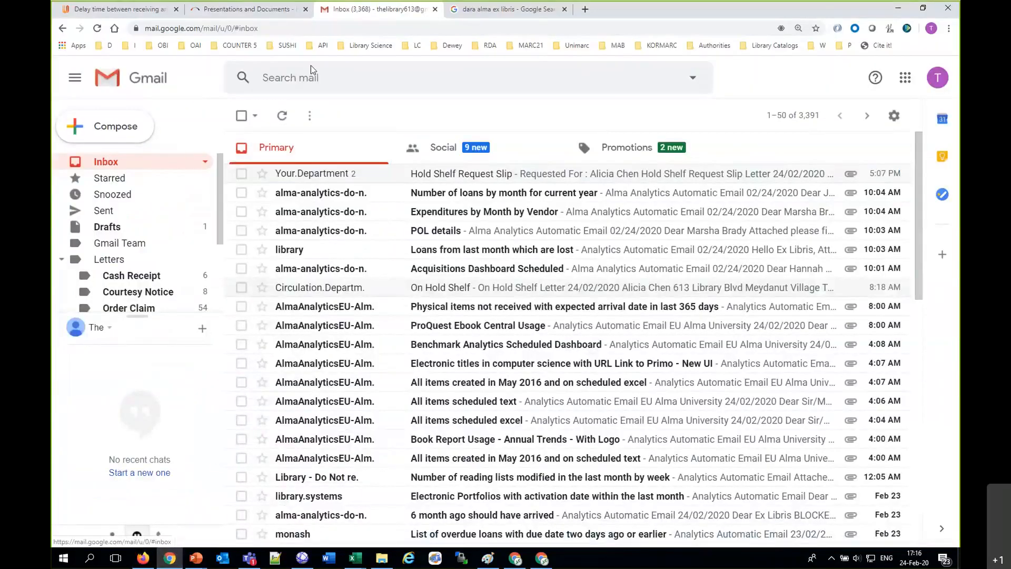
pyautogui.click(247, 9)
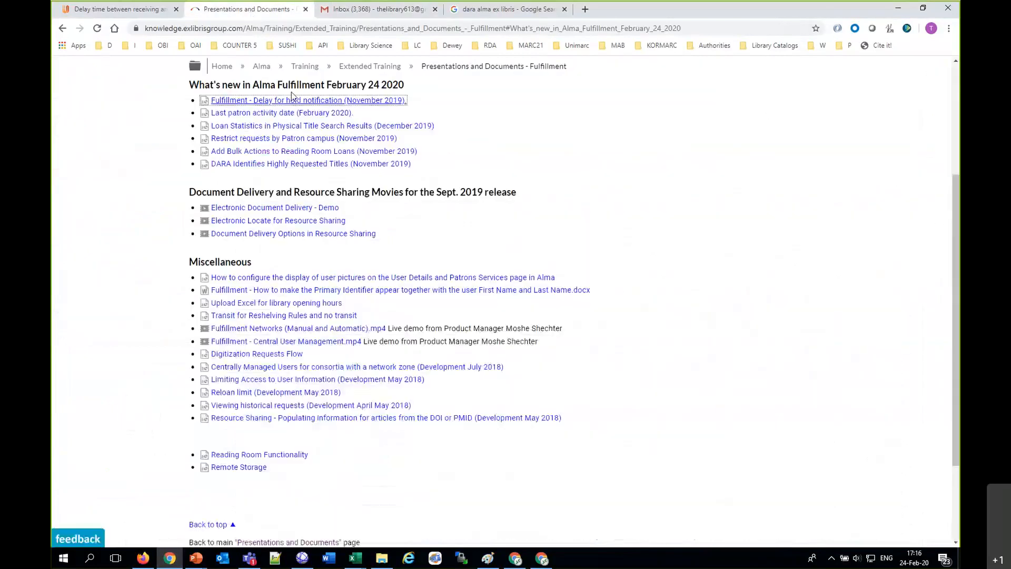
pyautogui.click(288, 120)
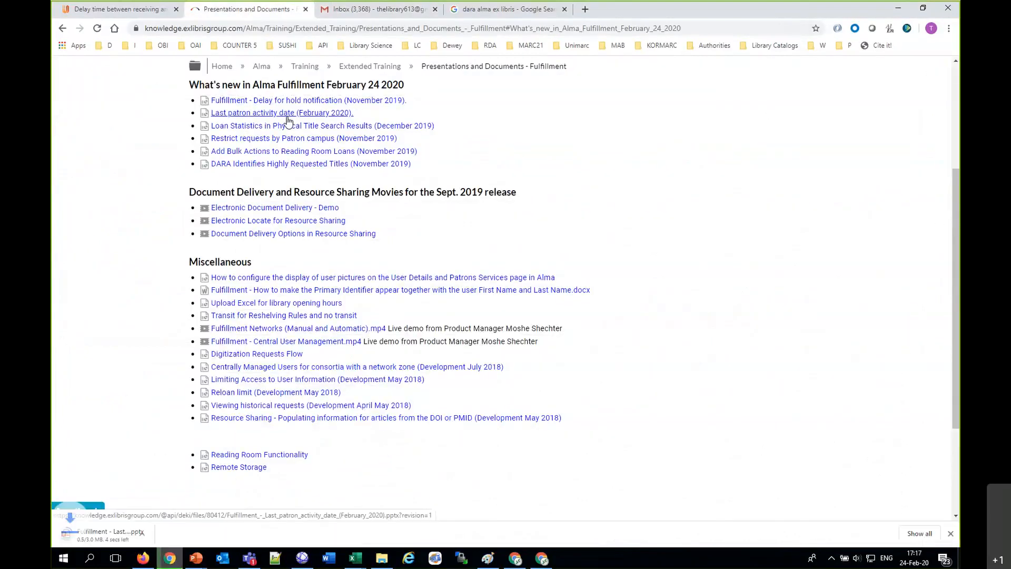
pyautogui.click(167, 535)
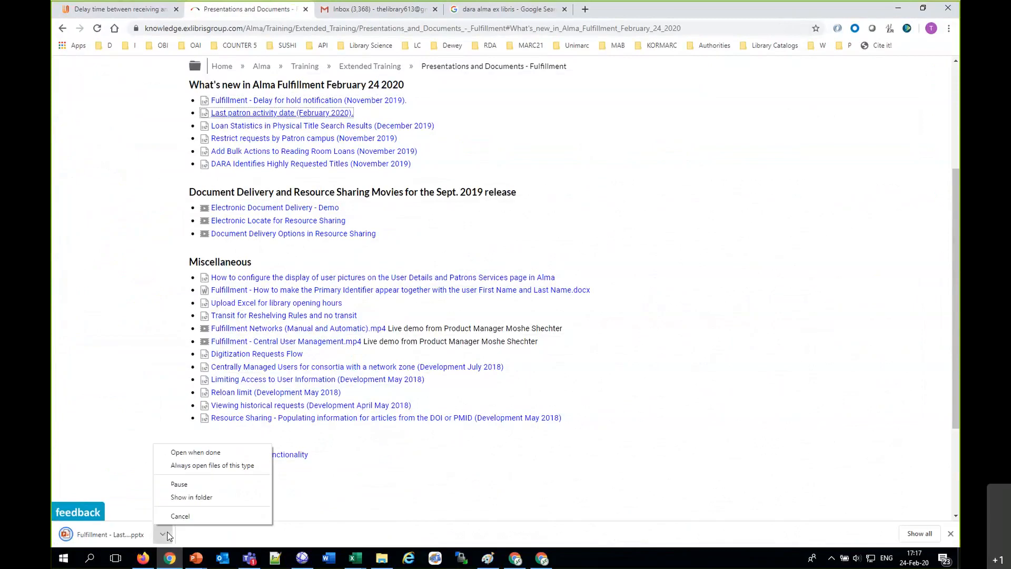
pyautogui.click(178, 449)
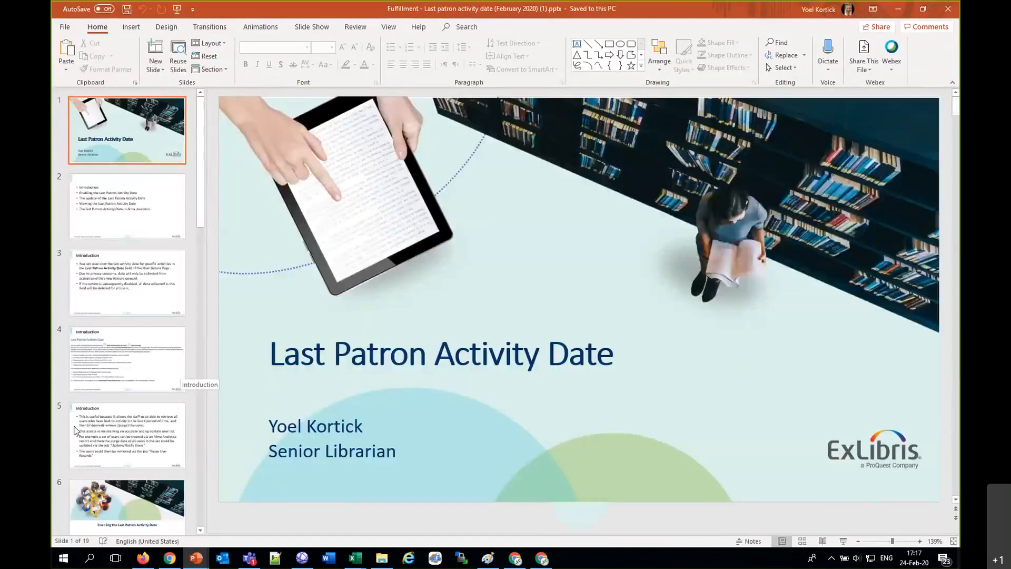
# Step: Back in Chrome, search Google for "last date activity patron alma ex libris ideas" and open the "last active date" idea
pyautogui.click(173, 565)
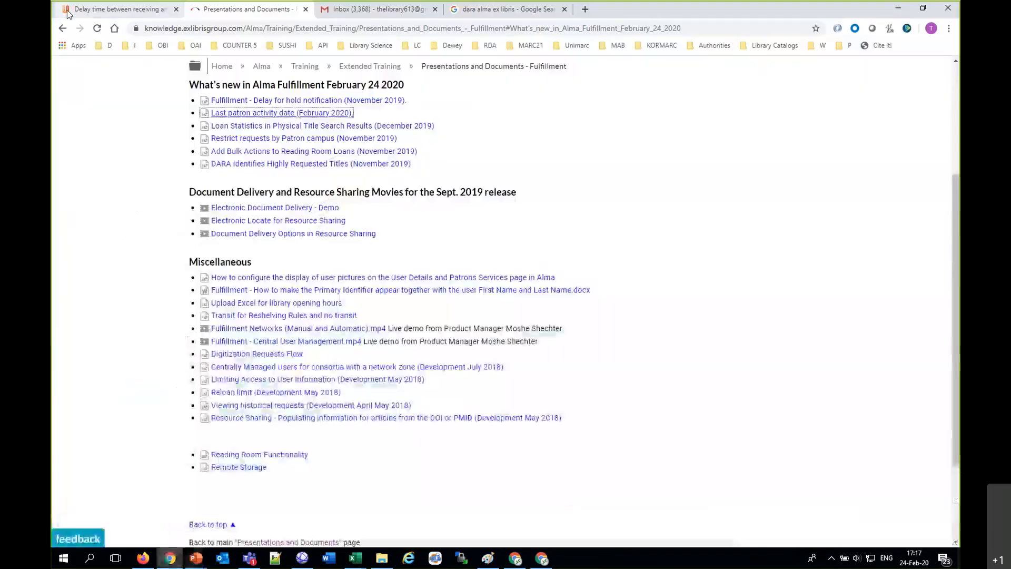
pyautogui.click(117, 9)
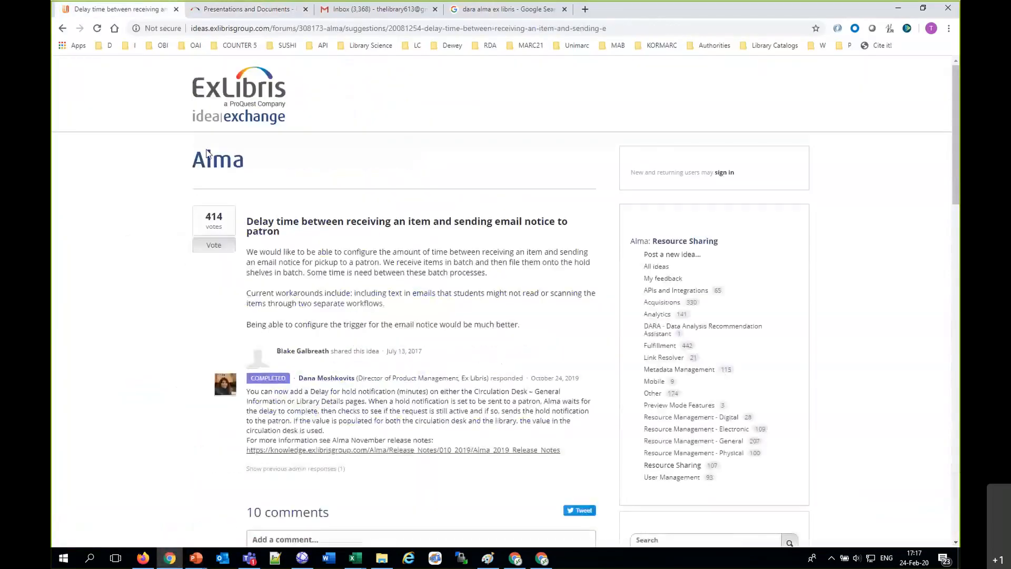
pyautogui.click(62, 29)
pyautogui.click(233, 79)
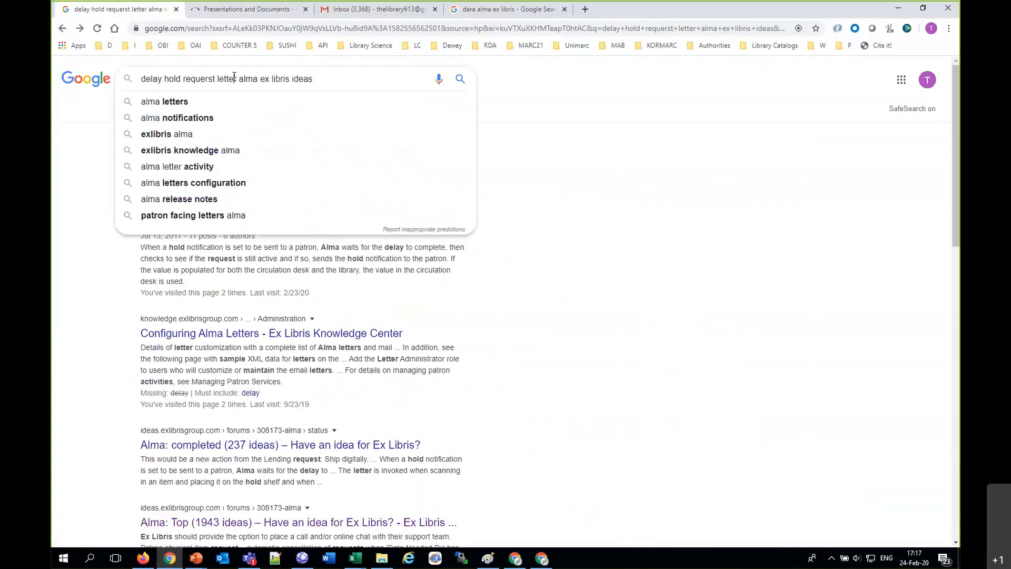
pyautogui.moveTo(234, 79); pyautogui.dragTo(66, 68)
pyautogui.write('last date a')
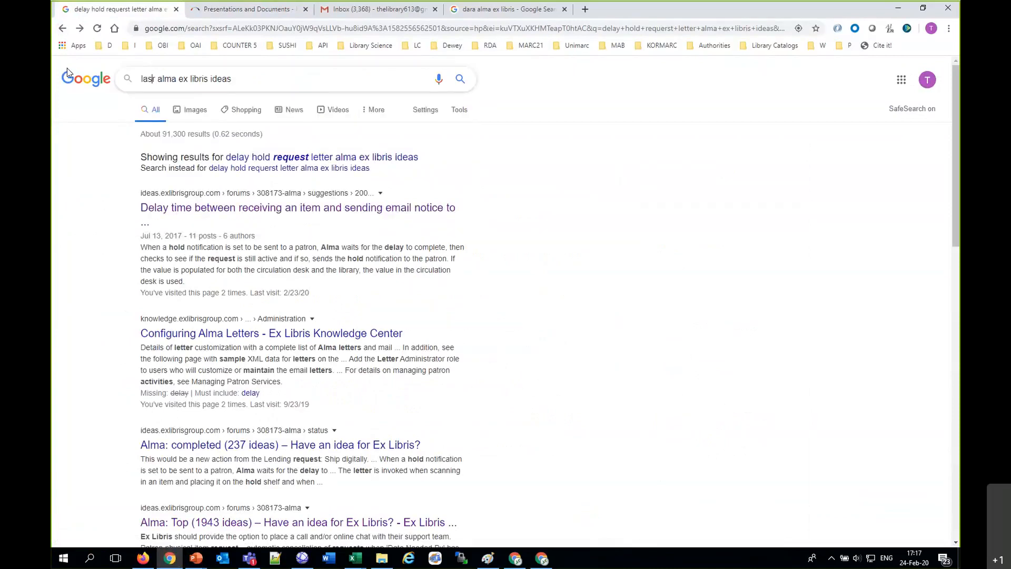
pyautogui.write('ctivity patro')
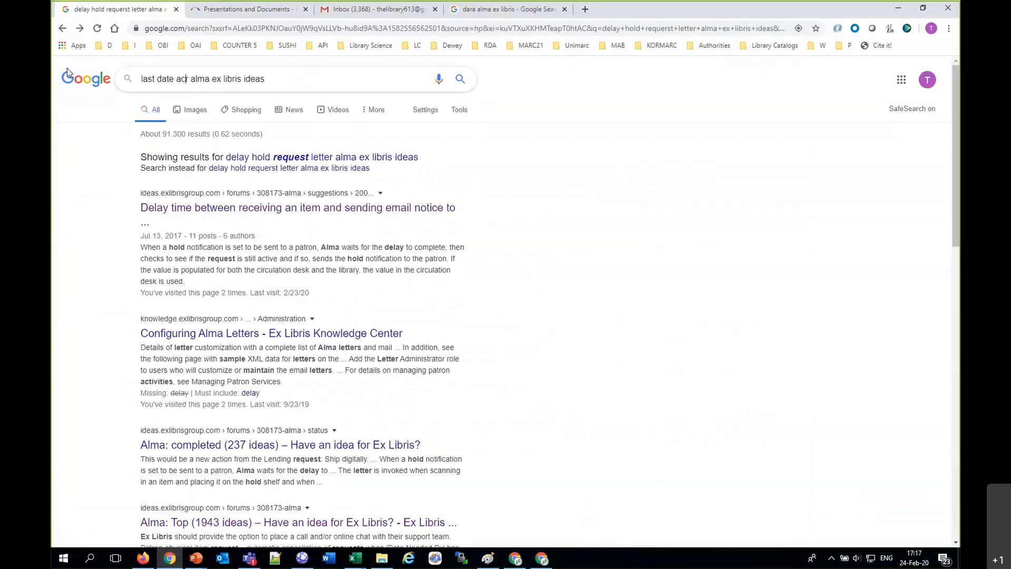
pyautogui.write('nr')
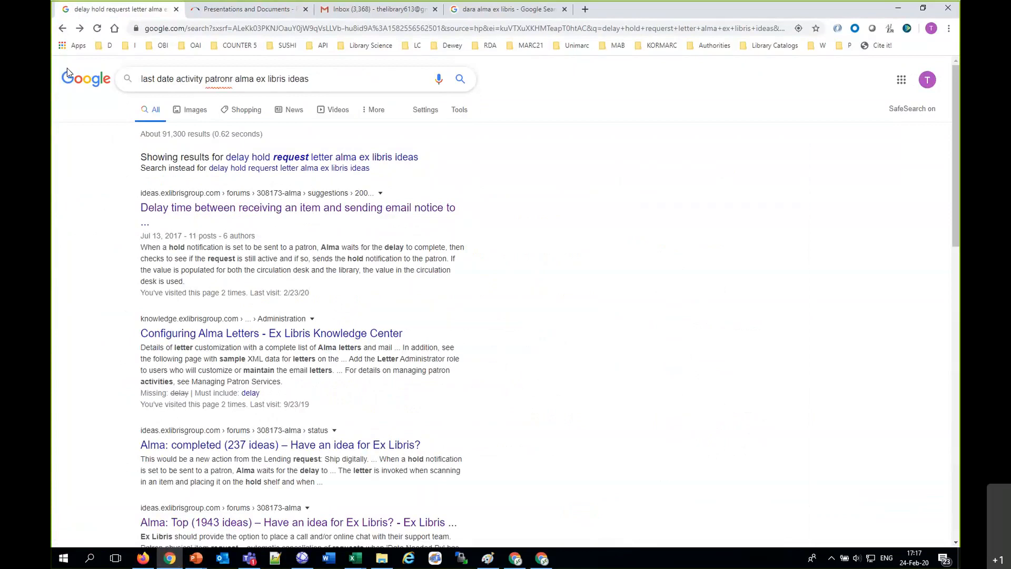
pyautogui.press('Delete')
pyautogui.write('\\')
pyautogui.press('Return')
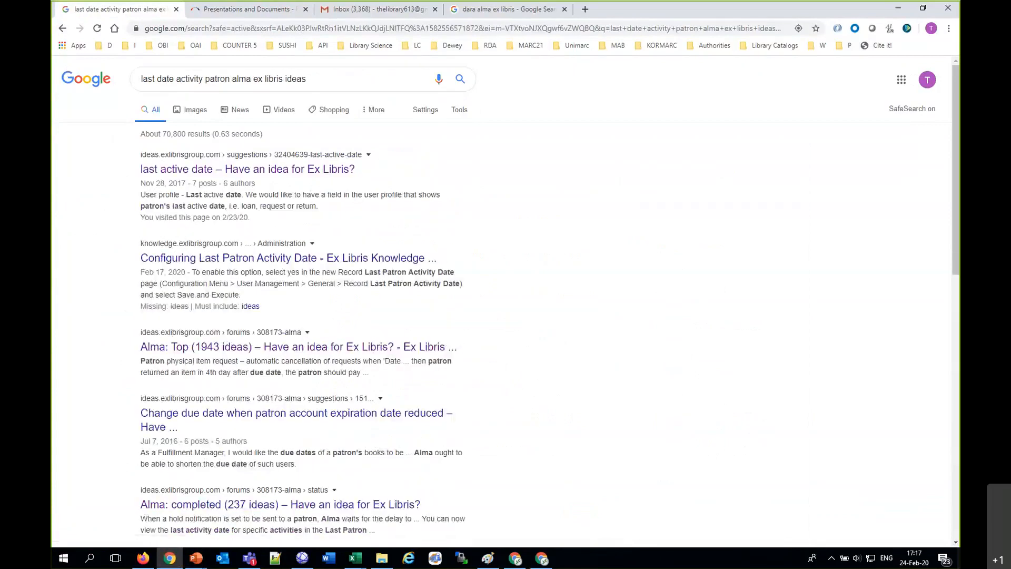
pyautogui.click(232, 174)
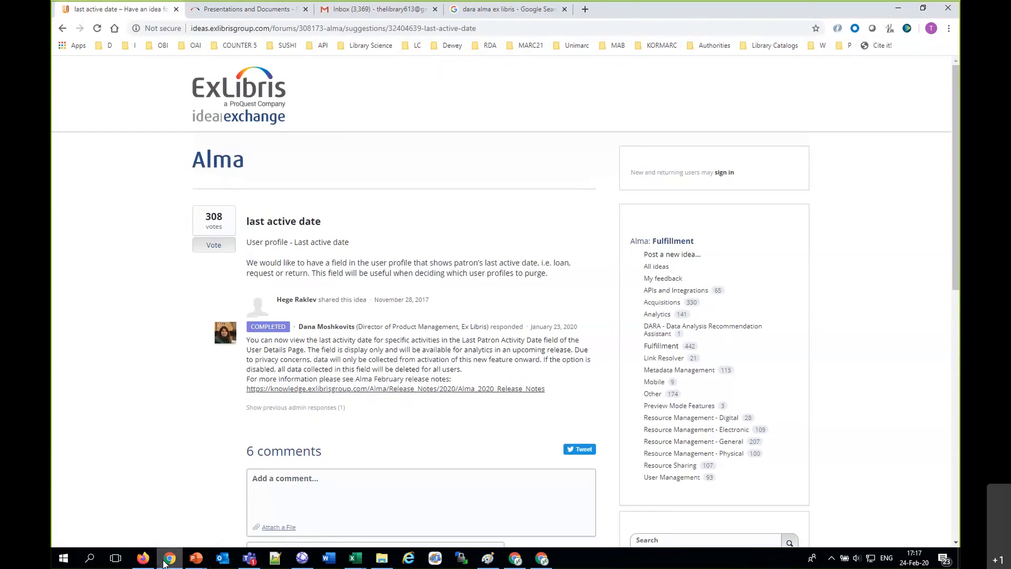
# Step: Return to the Last Patron Activity Date presentation and review its slides from the outline through "Enabling the Last Patron Activity Date"
pyautogui.moveTo(194, 562)
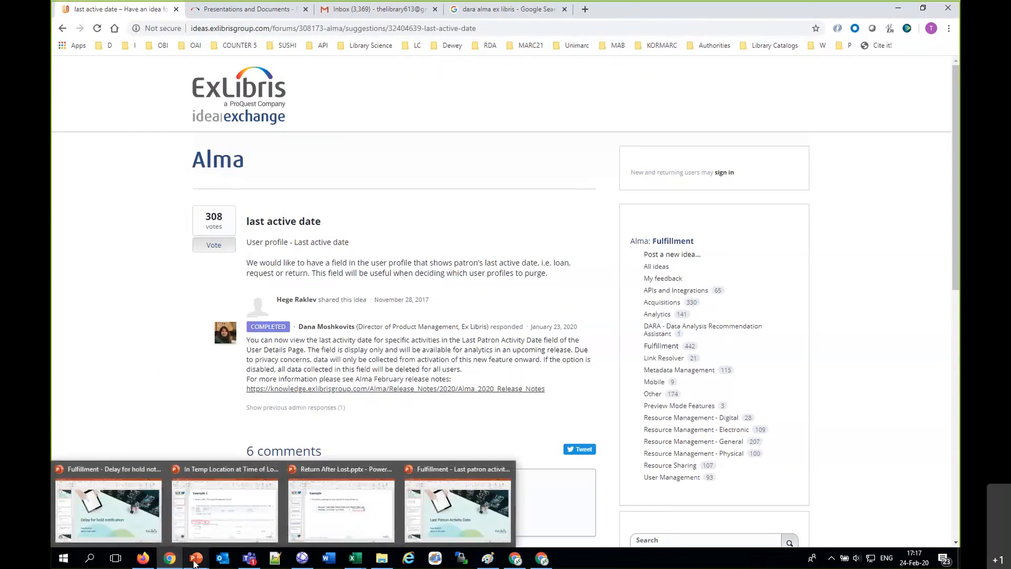
pyautogui.click(454, 508)
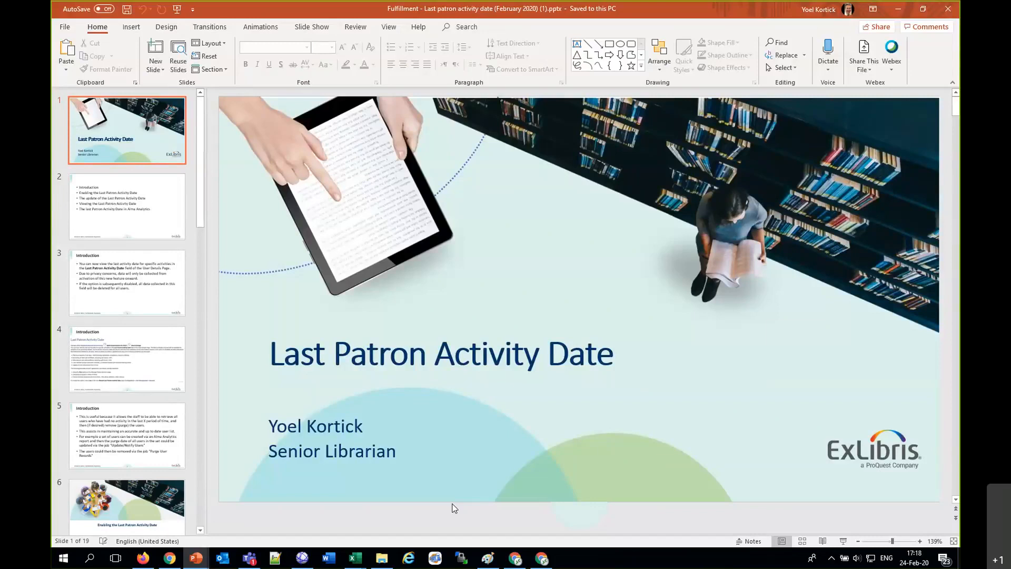
pyautogui.scroll(-1, 454, 508)
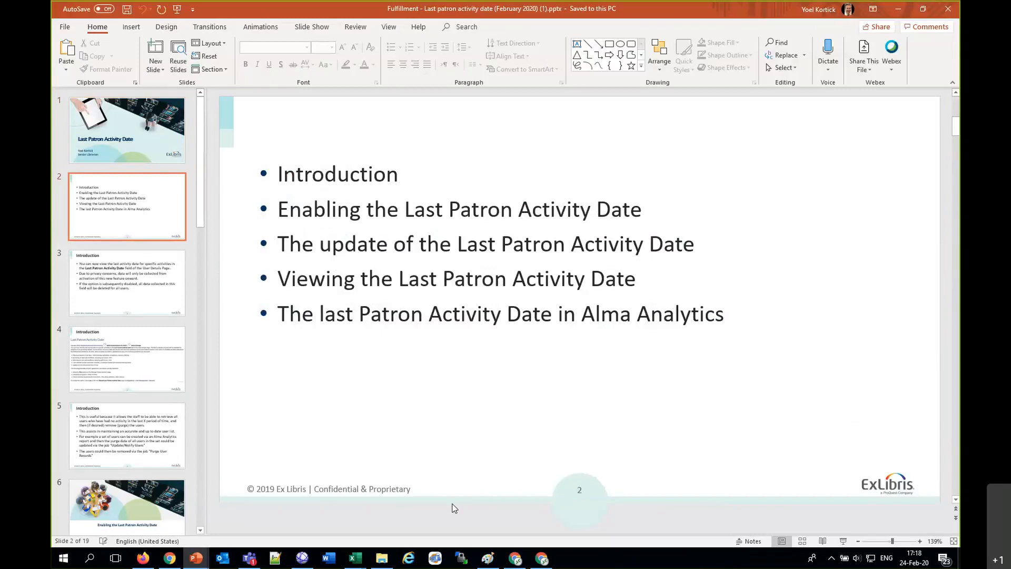
pyautogui.scroll(-2, 454, 508)
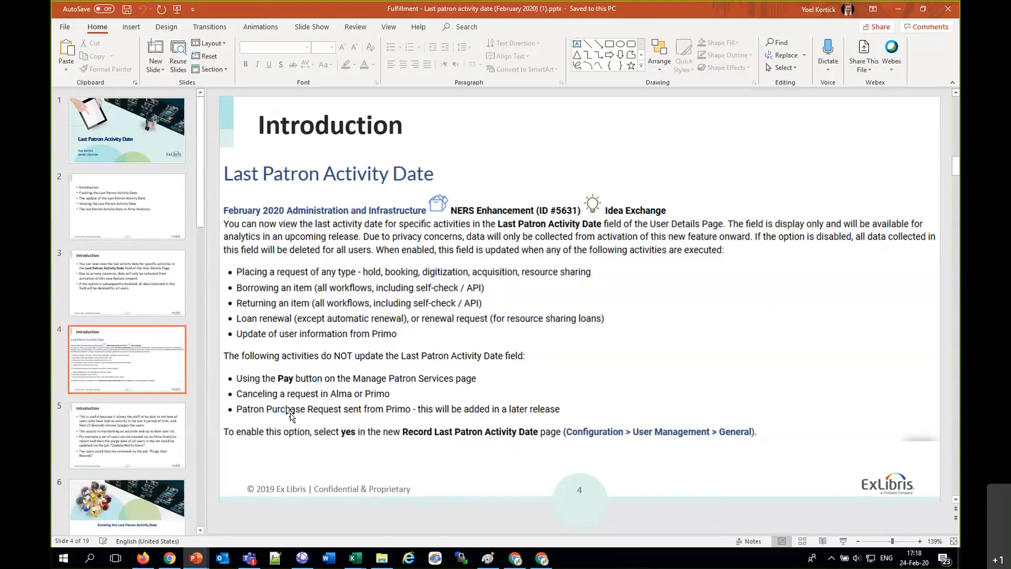
pyautogui.scroll(-2, 291, 413)
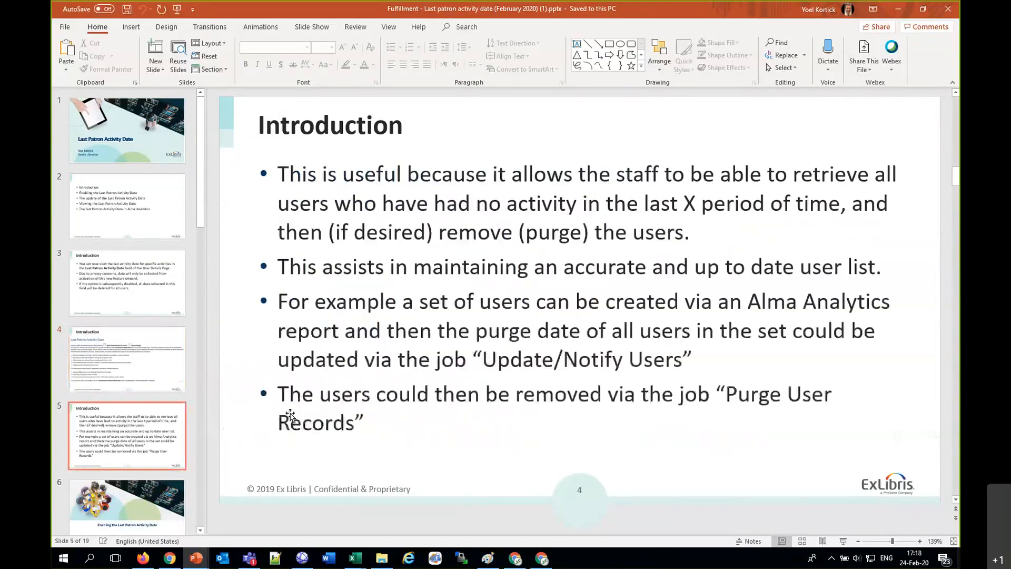
pyautogui.scroll(-1, 291, 414)
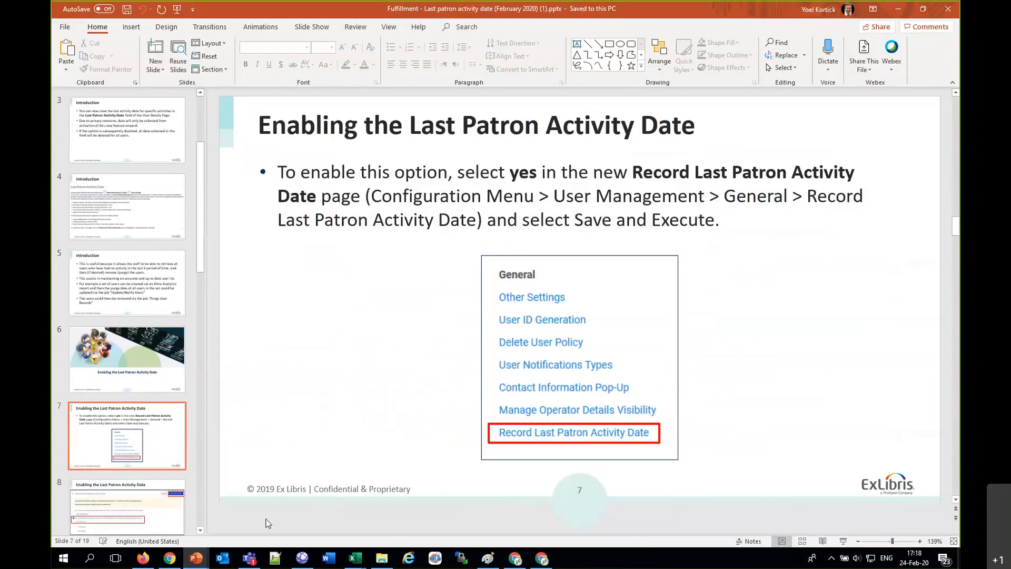
# Step: Switch to Alma in Firefox, inspect Alma University's Record Last Patron Activity Date setting under User Management configuration, and exit configuration without saving
pyautogui.click(142, 557)
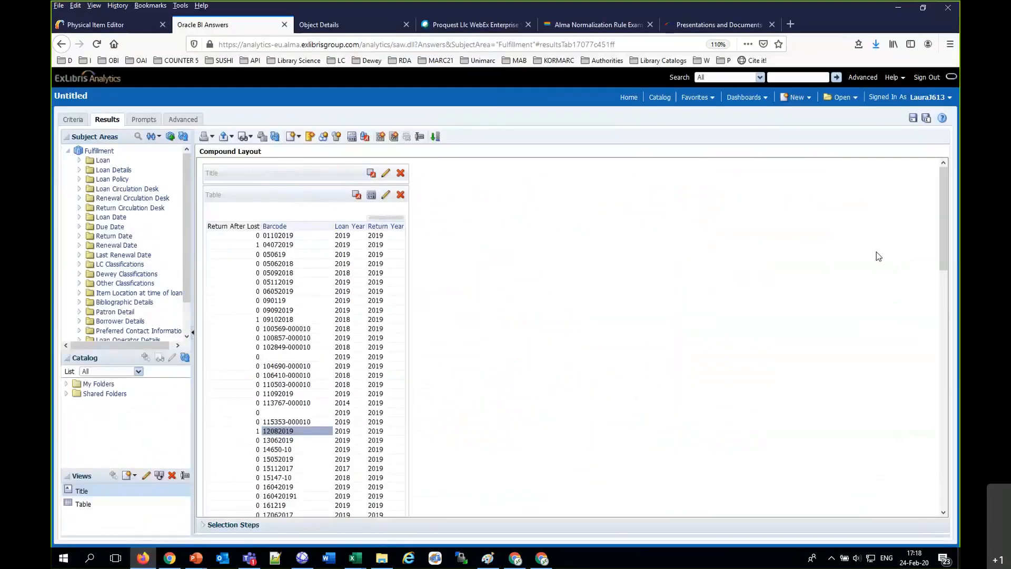
pyautogui.click(104, 31)
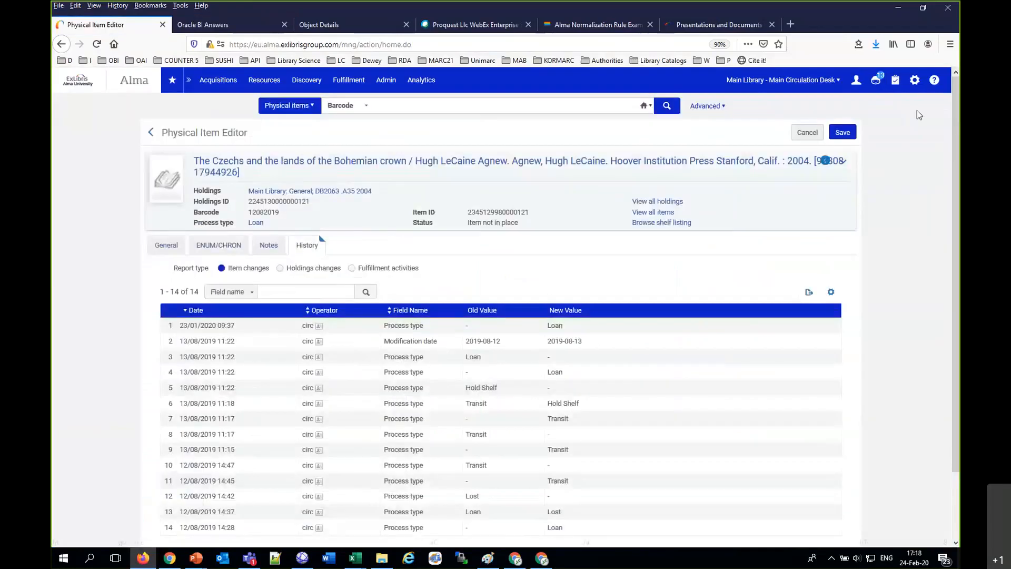
pyautogui.click(914, 81)
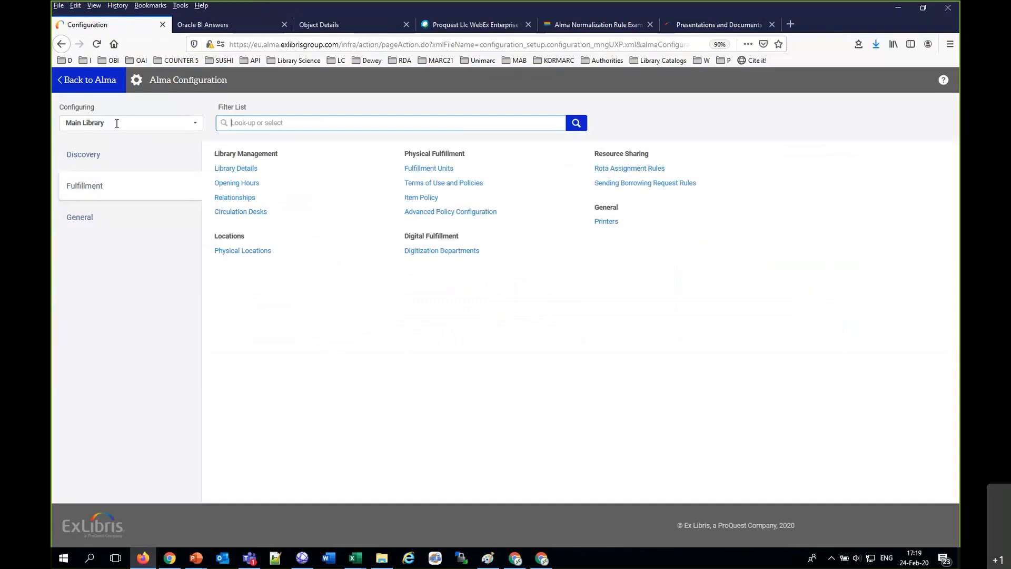
pyautogui.click(117, 123)
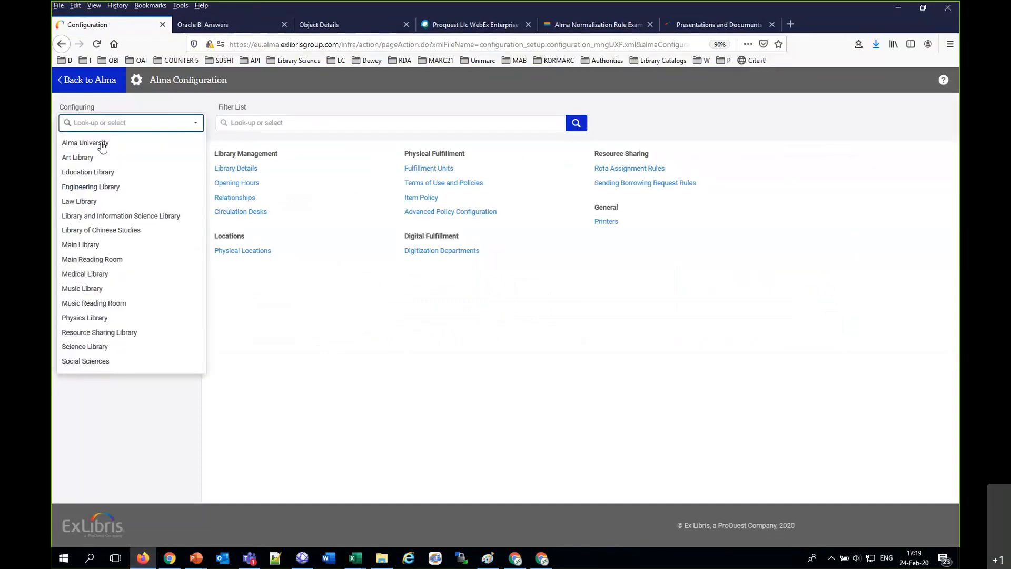
pyautogui.click(101, 144)
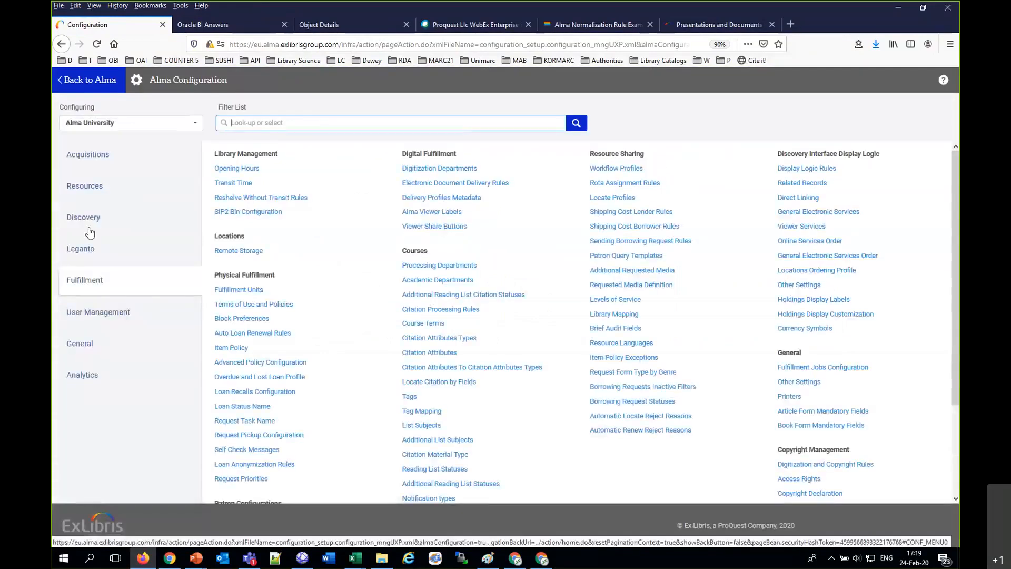
pyautogui.click(91, 314)
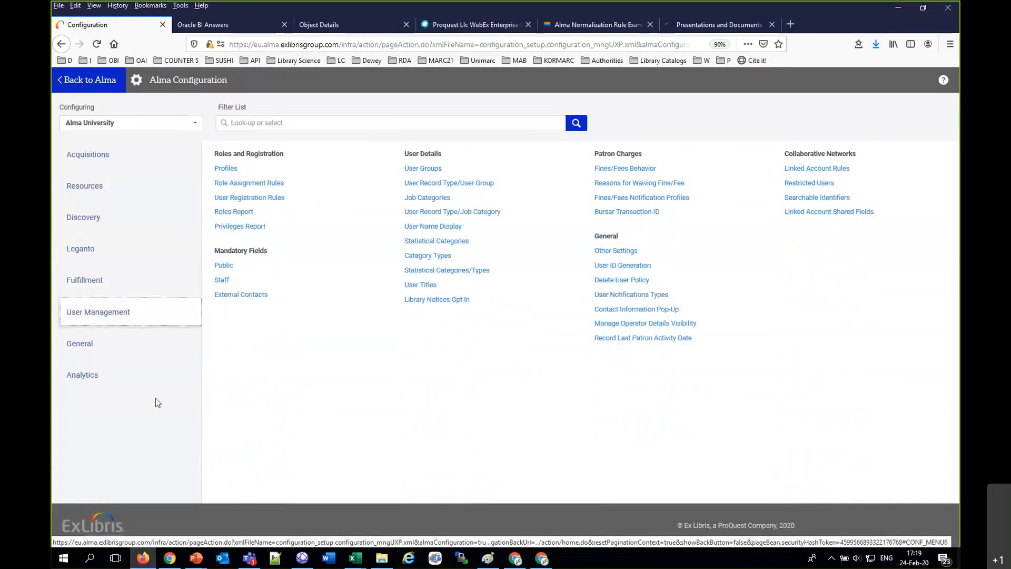
pyautogui.click(671, 340)
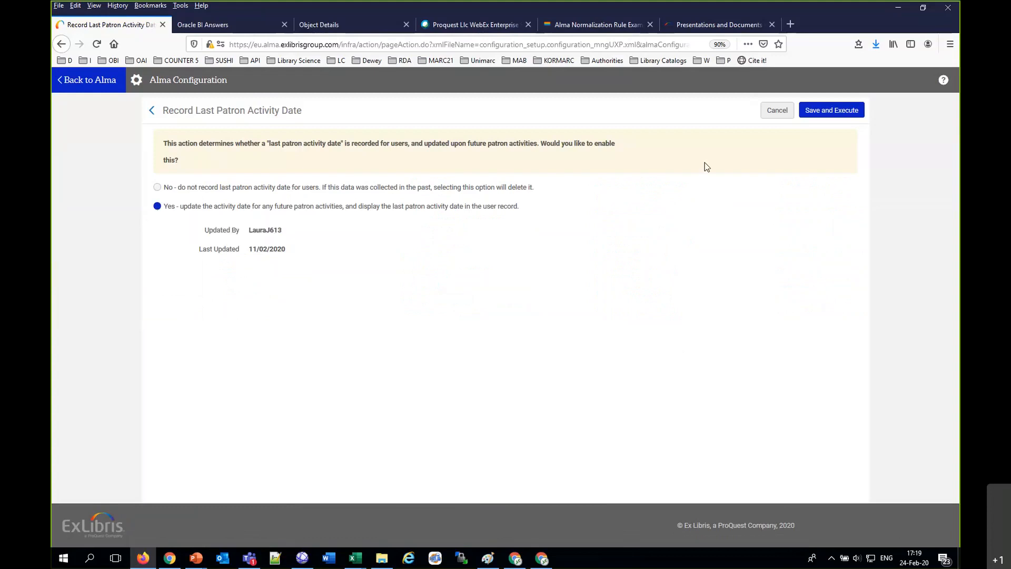
pyautogui.click(765, 110)
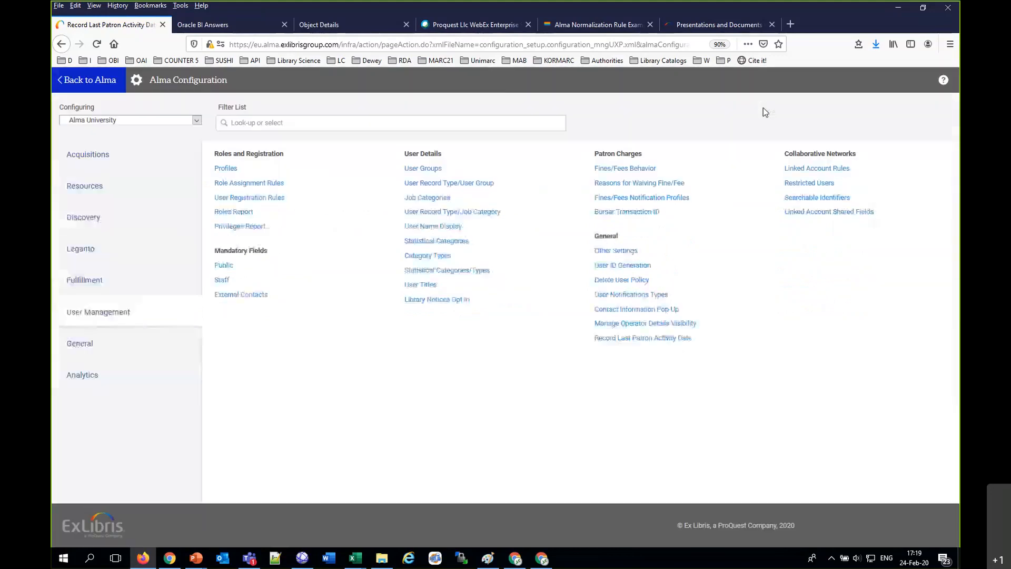
pyautogui.click(77, 82)
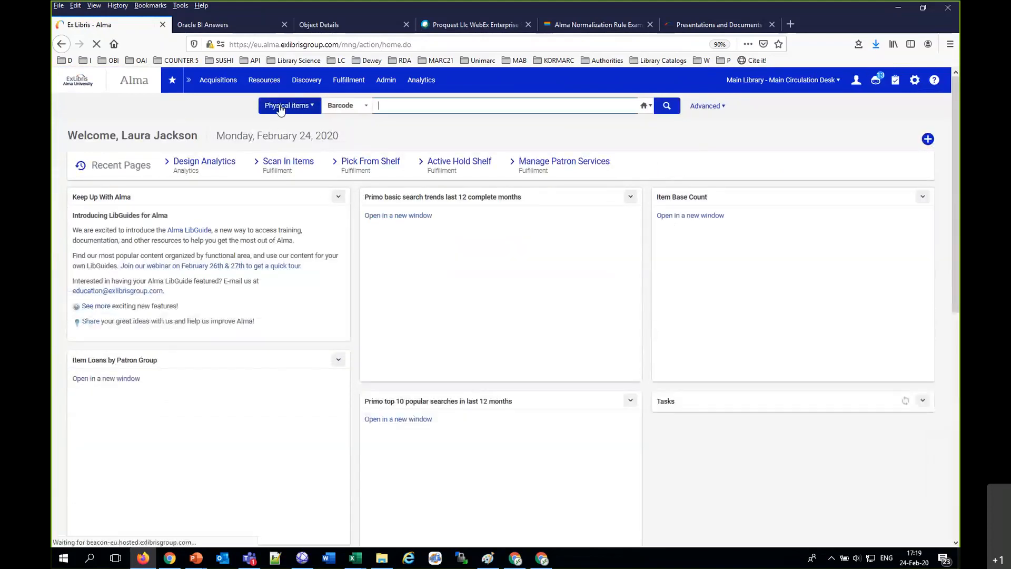
# Step: Search Alma's users by the patron's surname and open the matching user's details to view the last patron activity date
pyautogui.click(281, 108)
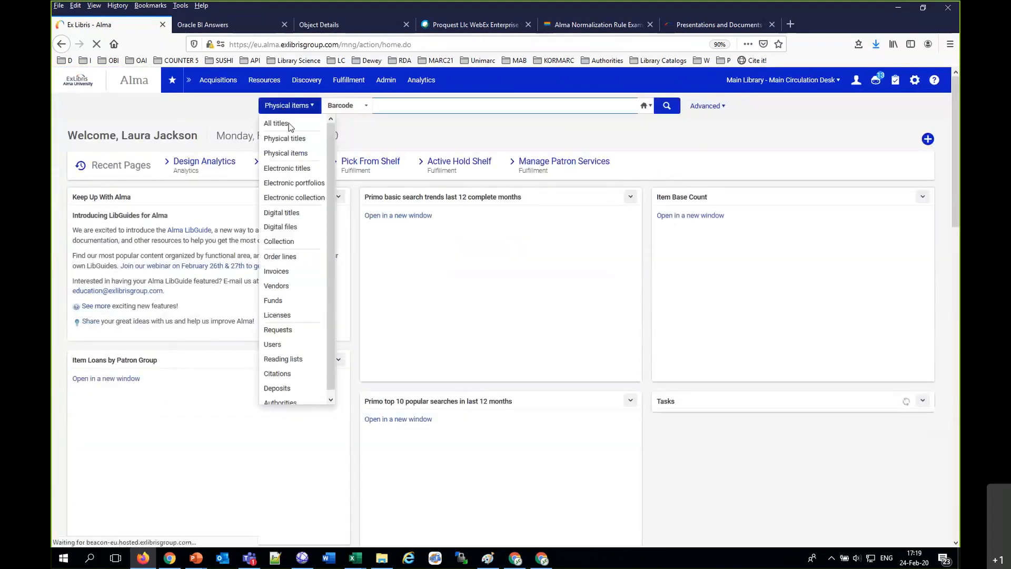
pyautogui.click(284, 345)
pyautogui.click(354, 110)
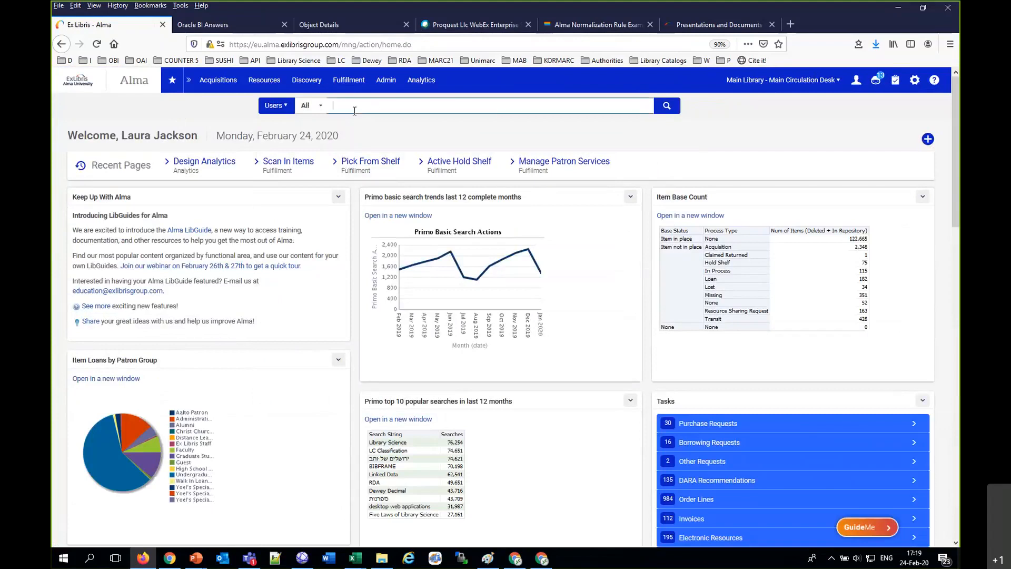
pyautogui.write('zafran')
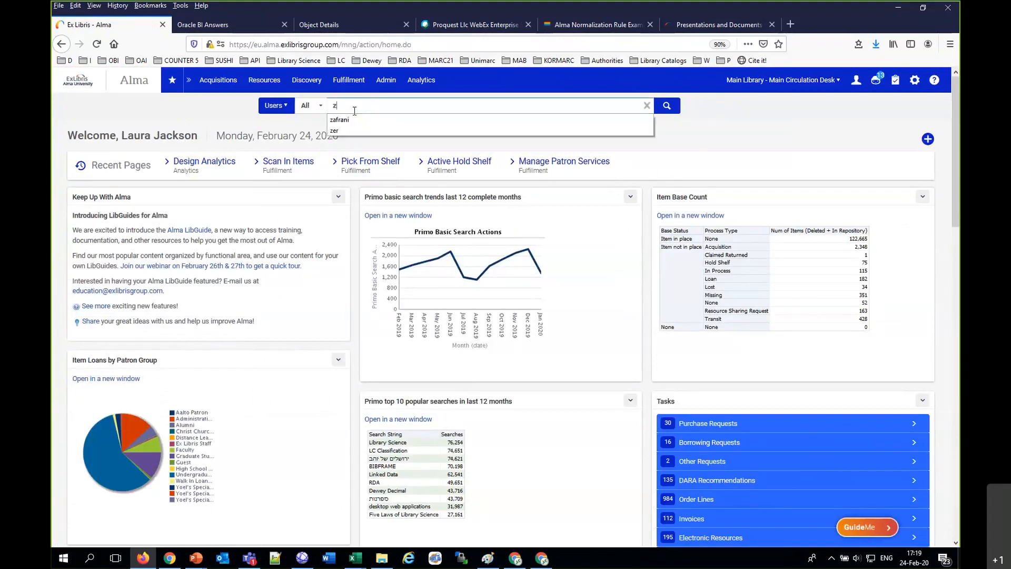
pyautogui.write('i')
pyautogui.press('Return')
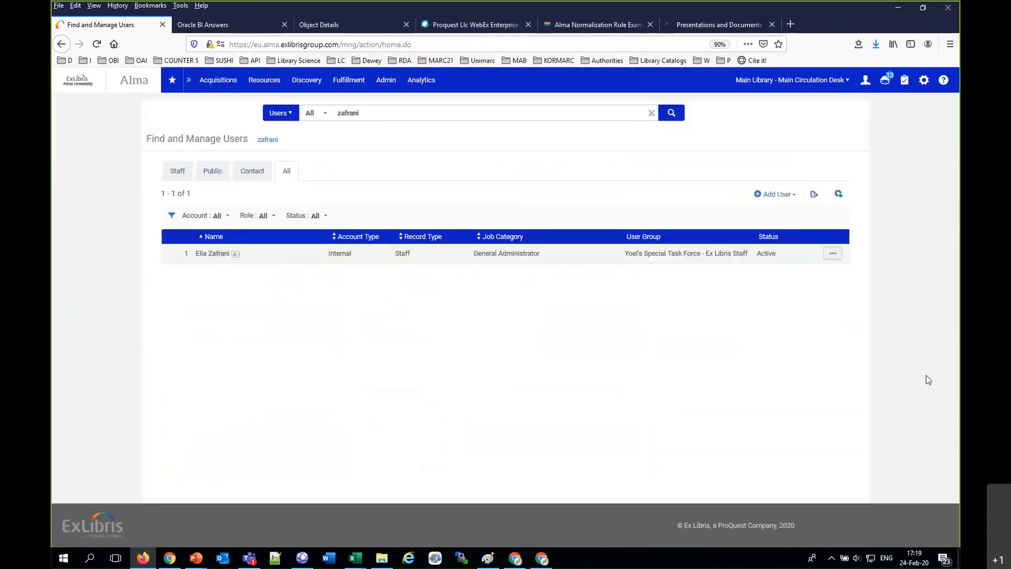
pyautogui.click(826, 254)
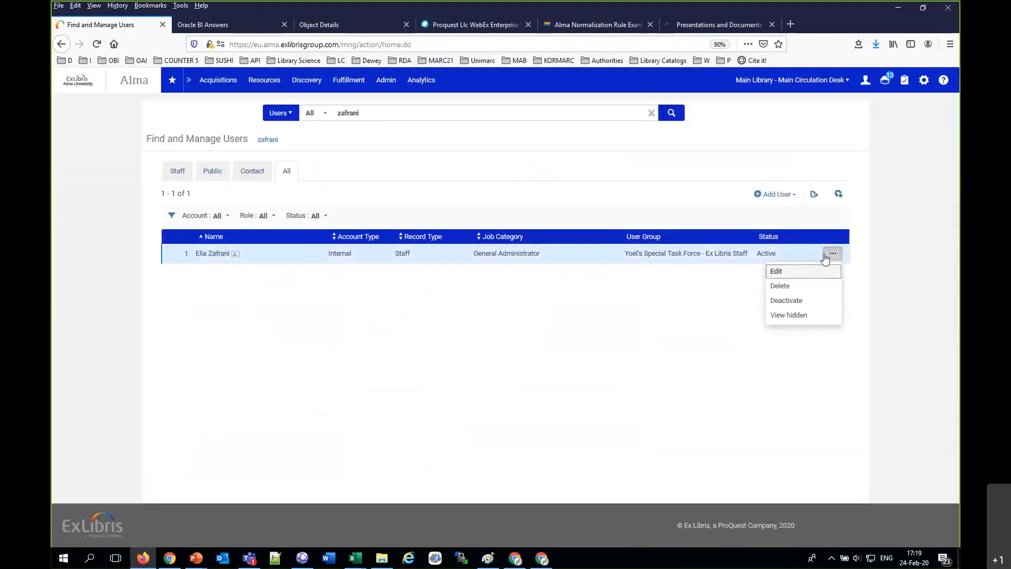
pyautogui.click(782, 271)
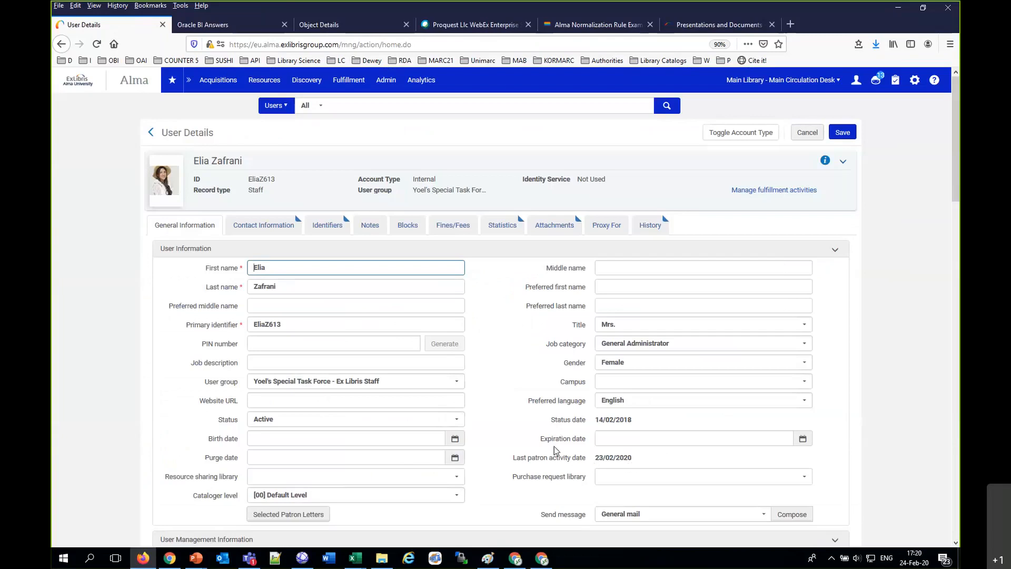
# Step: Search the users by another patron's identifier and open the matching user's details to check the Last patron activity date
pyautogui.moveTo(513, 457); pyautogui.dragTo(610, 467)
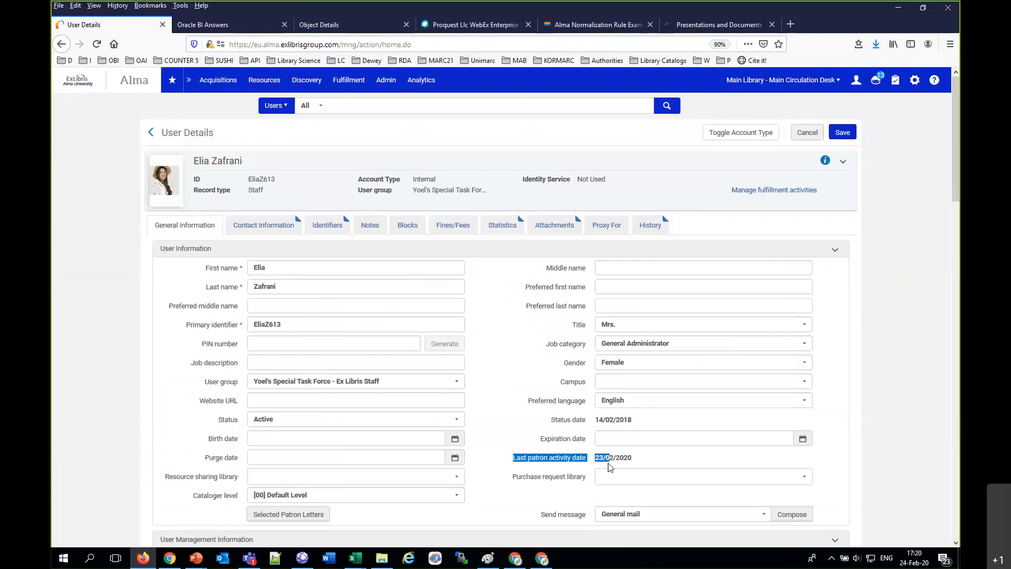
pyautogui.click(361, 104)
pyautogui.write('anna')
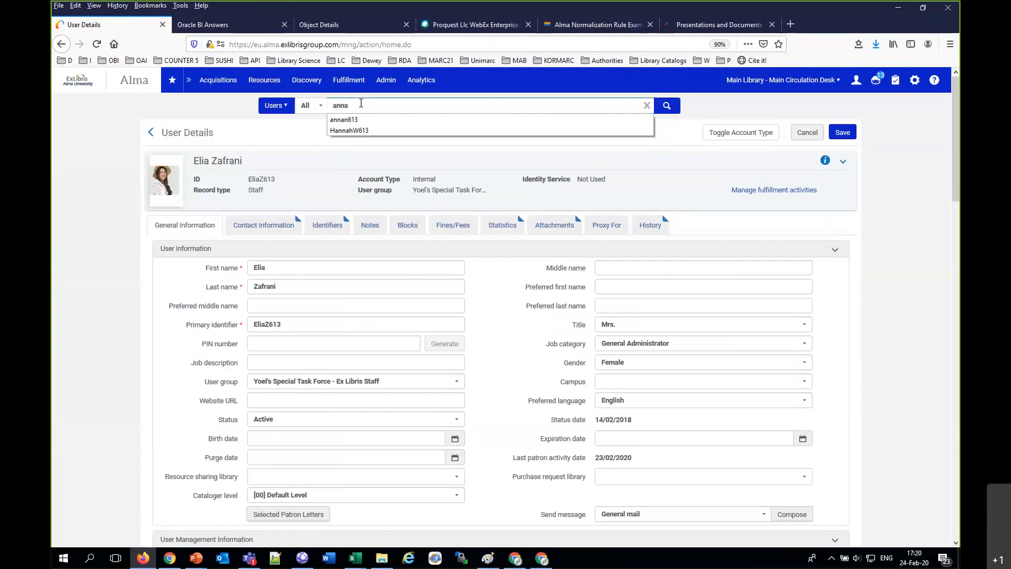
pyautogui.write('n613')
pyautogui.press('Return')
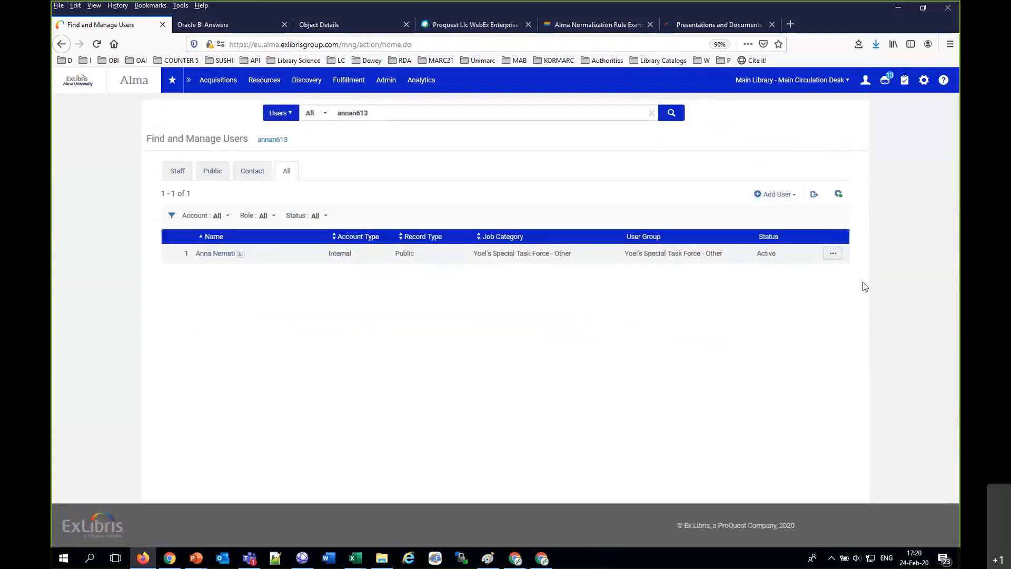
pyautogui.click(833, 254)
pyautogui.click(808, 272)
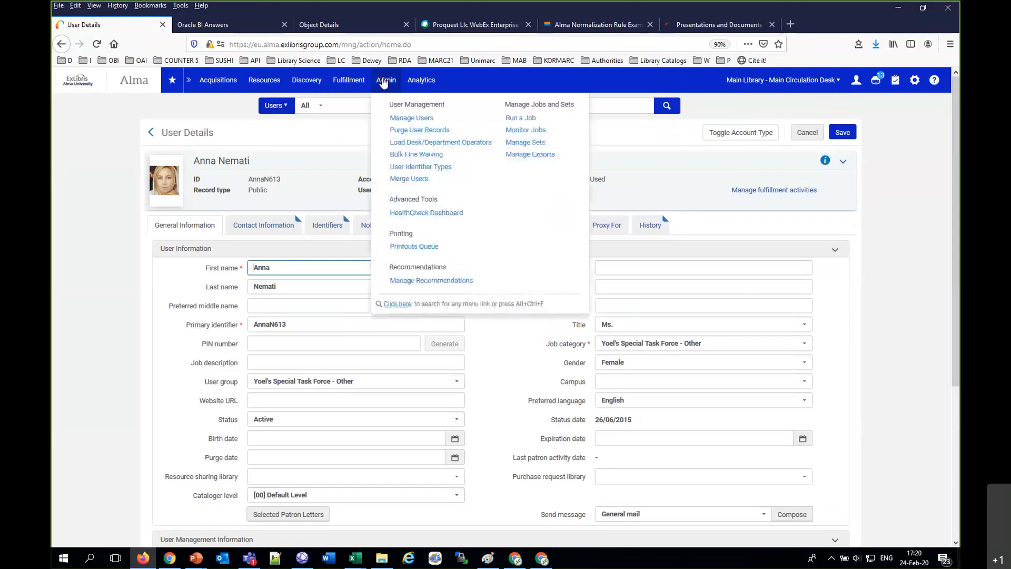
# Step: Open Manage Patron Services for the patron whose Last patron activity date is empty
pyautogui.moveTo(351, 89)
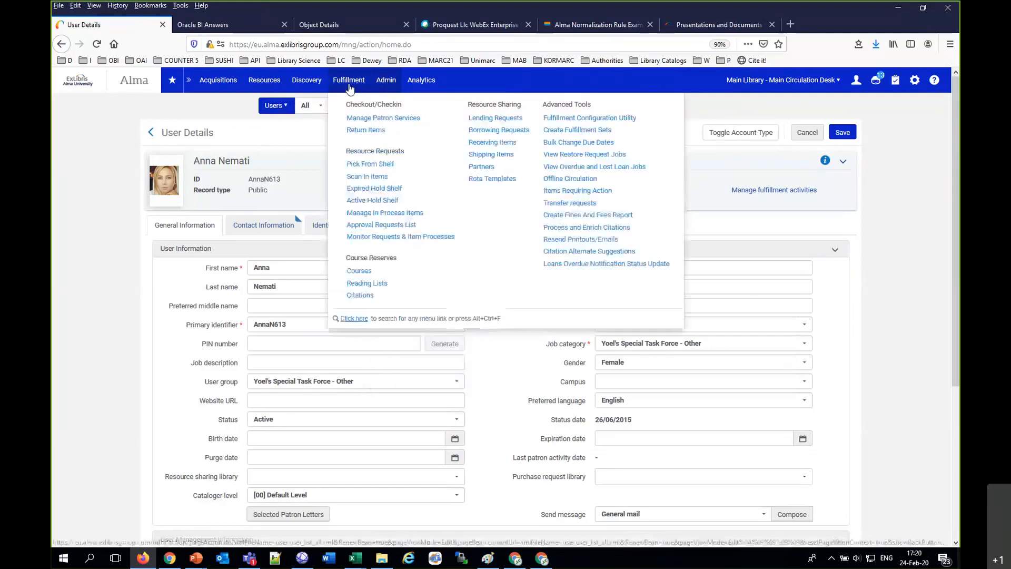
pyautogui.click(371, 118)
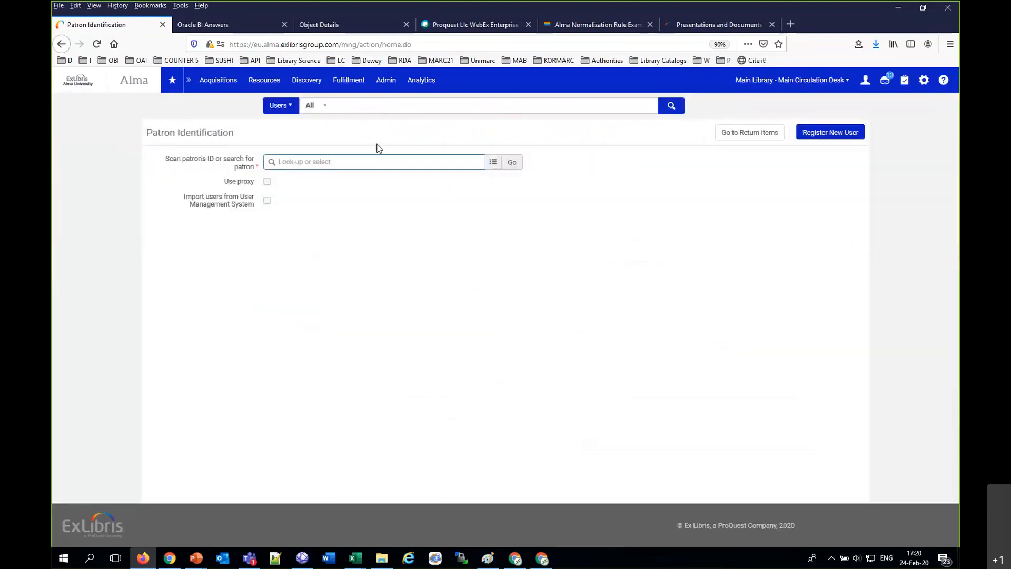
pyautogui.write('anna n')
pyautogui.click(362, 179)
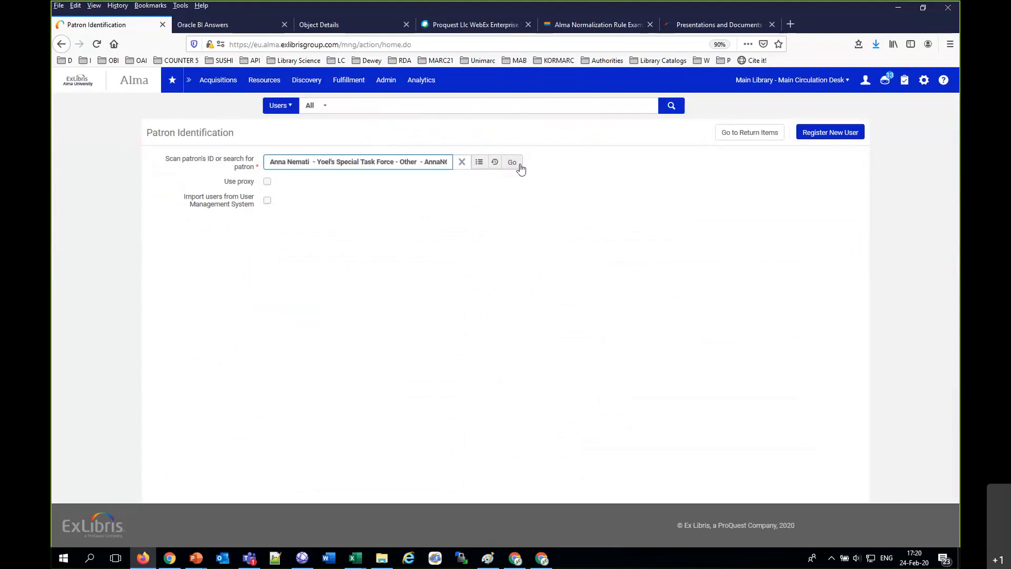
pyautogui.click(520, 165)
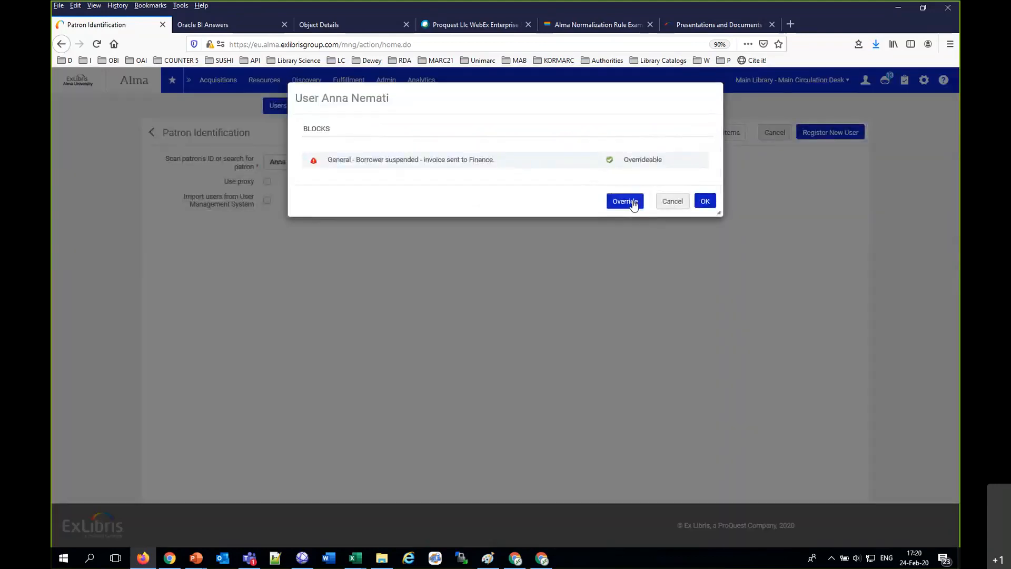
pyautogui.click(631, 201)
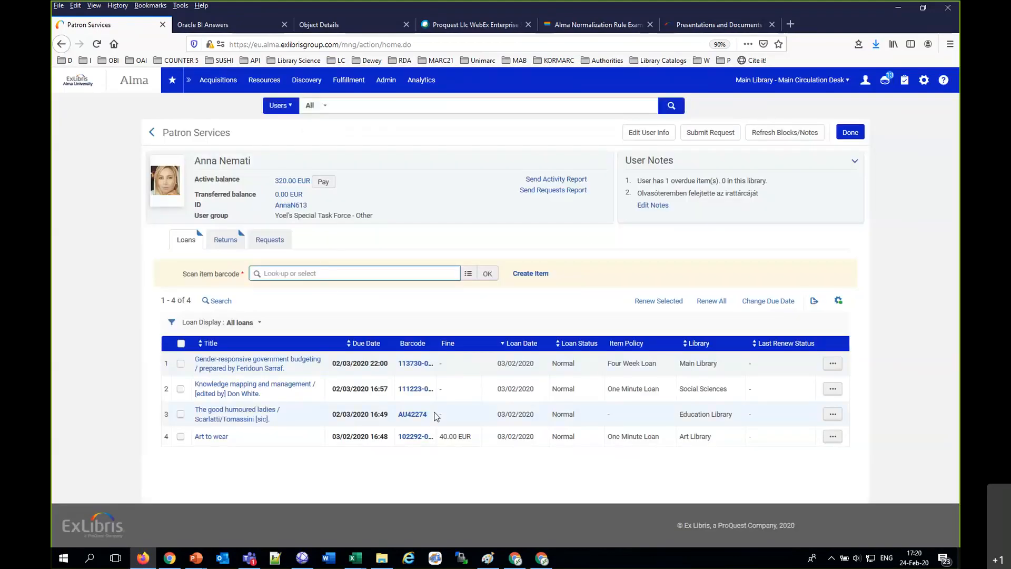
# Step: Copy barcode AU42274 from the patron's loan of "The good humoured ladies" and return that item
pyautogui.moveTo(431, 416); pyautogui.dragTo(398, 415)
pyautogui.hotkey('ctrl', 'c')
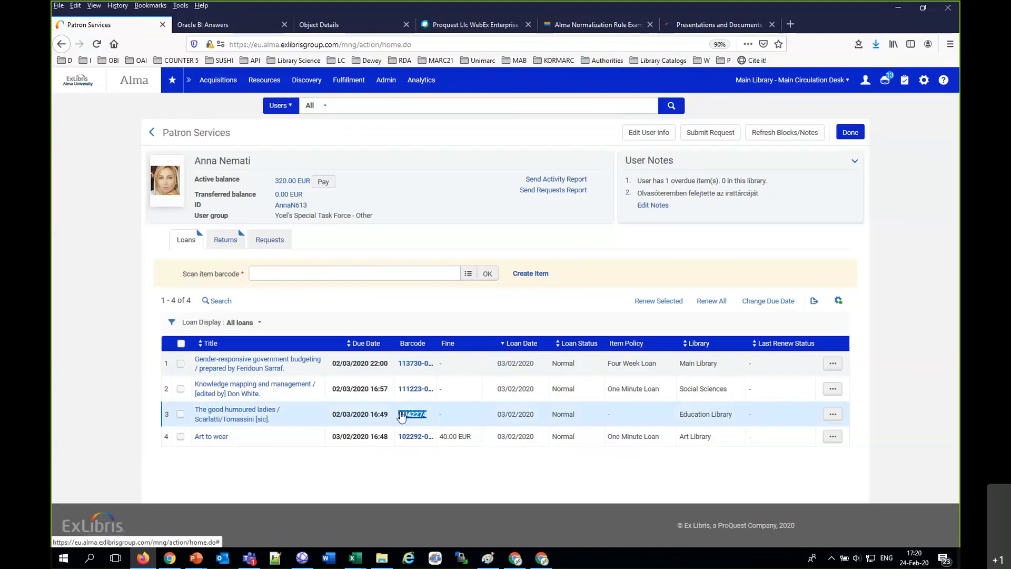
pyautogui.click(411, 399)
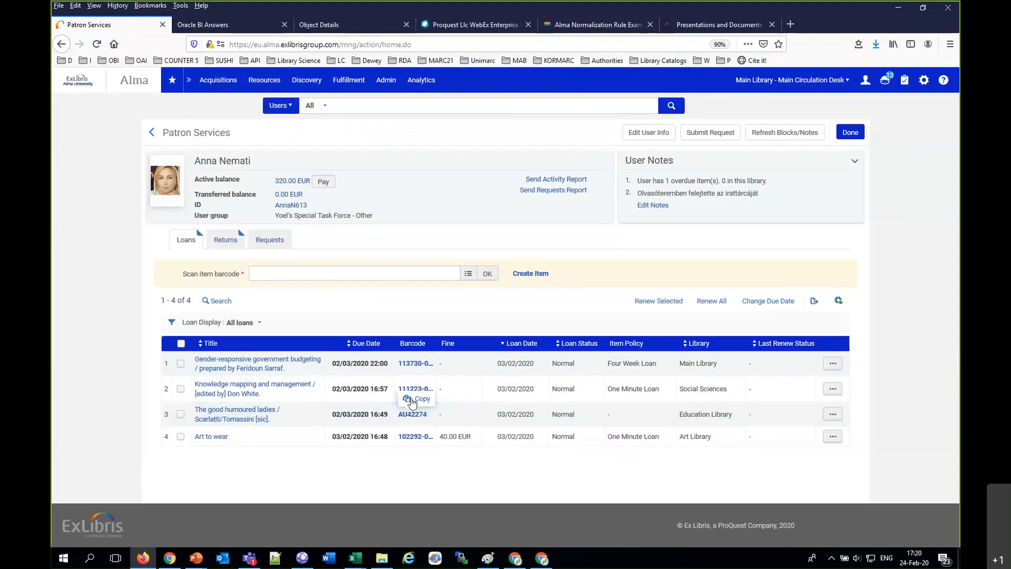
pyautogui.click(225, 240)
pyautogui.click(259, 273)
pyautogui.hotkey('ctrl', 'v')
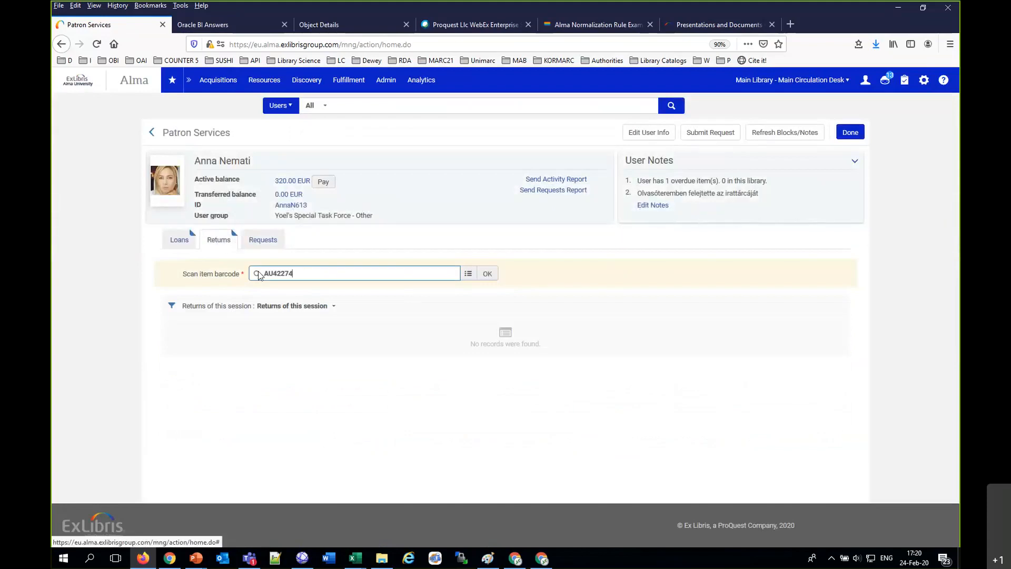
pyautogui.click(487, 273)
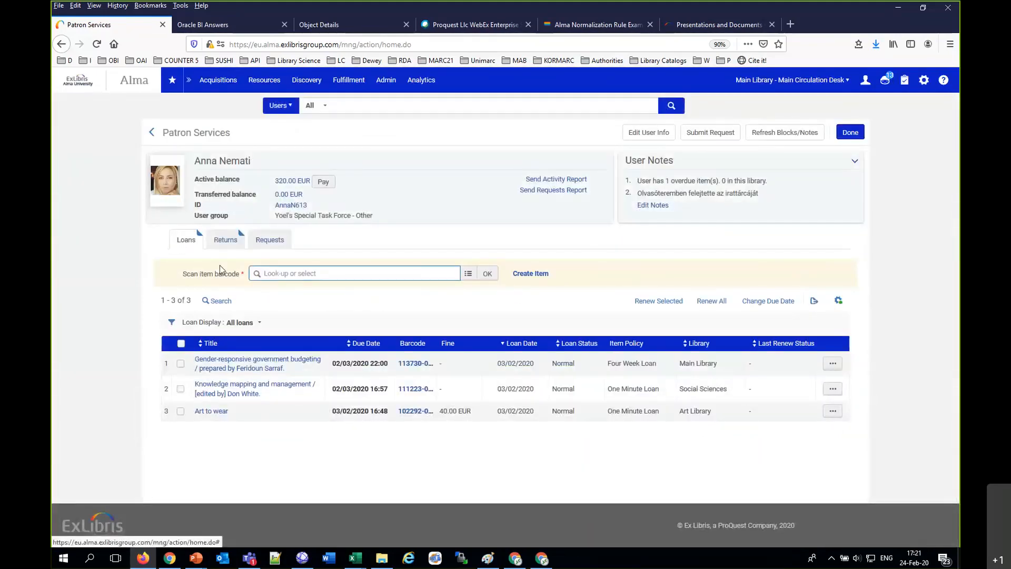
# Step: Loan the item with barcode AU42274 to the same patron again
pyautogui.hotkey('ctrl', 'v')
pyautogui.moveTo(539, 275); pyautogui.dragTo(517, 311)
pyautogui.click(487, 276)
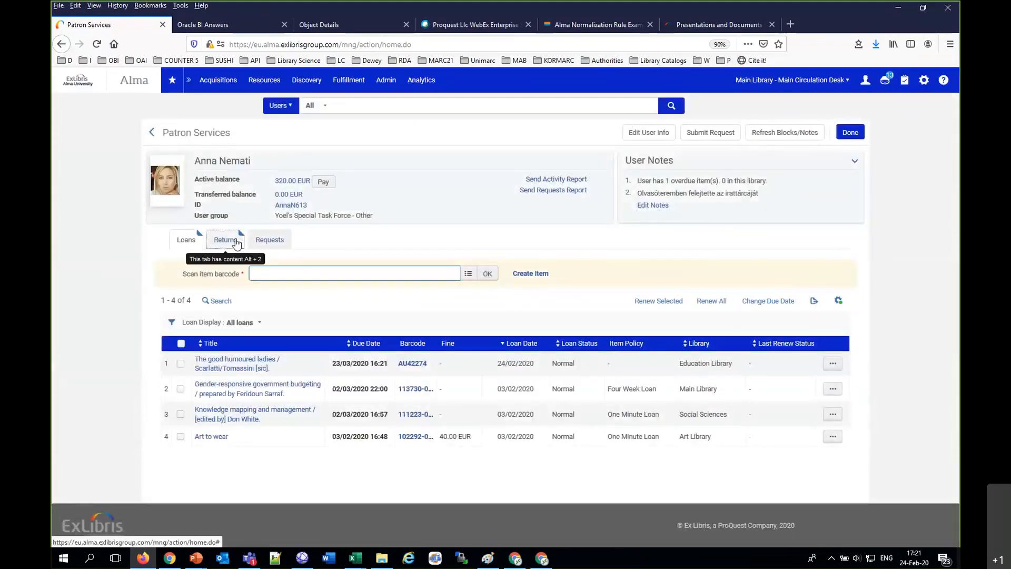
# Step: Return item AU42274 from the patron once more and finish the Patron Services session
pyautogui.click(219, 239)
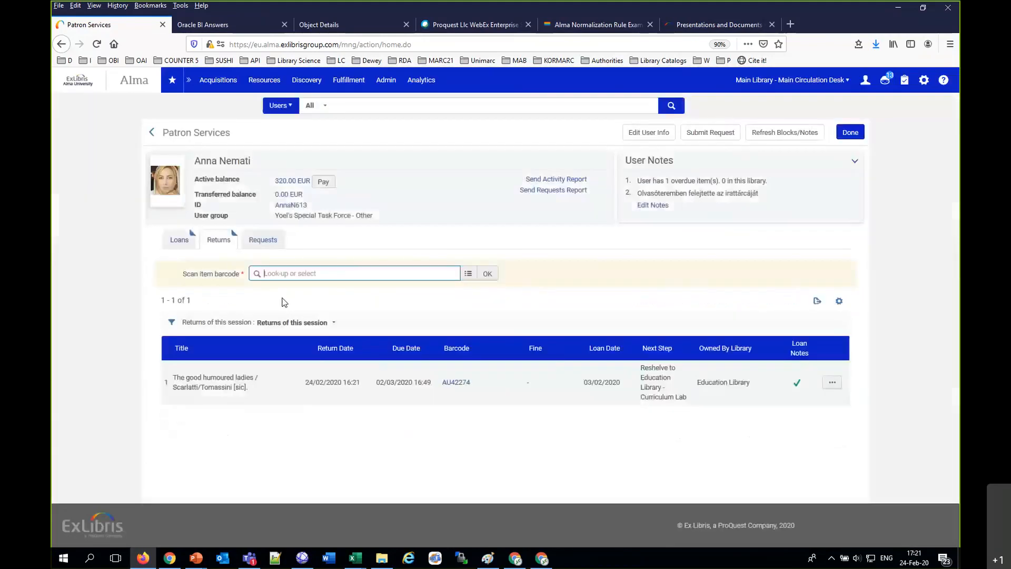
pyautogui.write('AU42274')
pyautogui.click(487, 274)
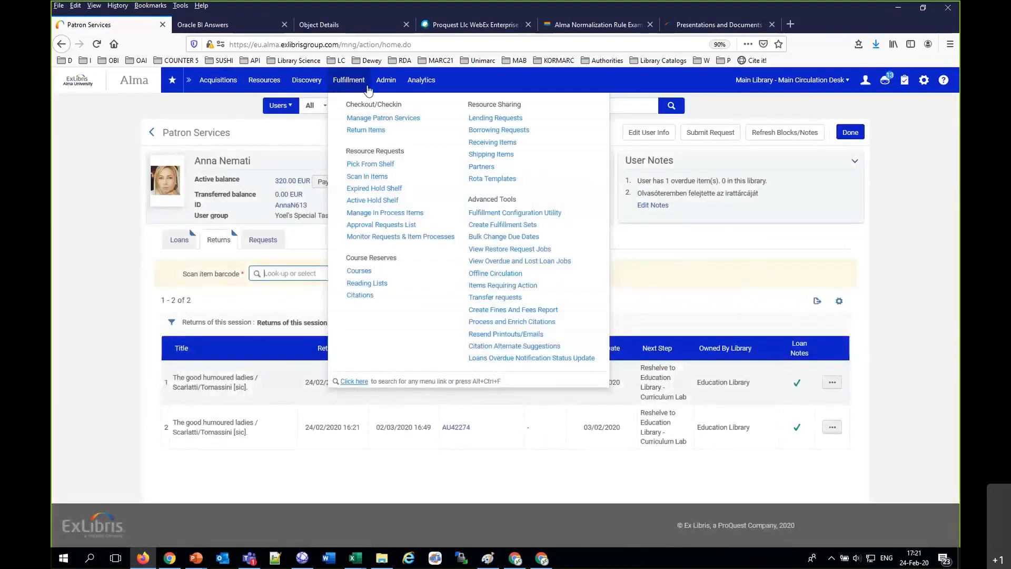
pyautogui.click(844, 139)
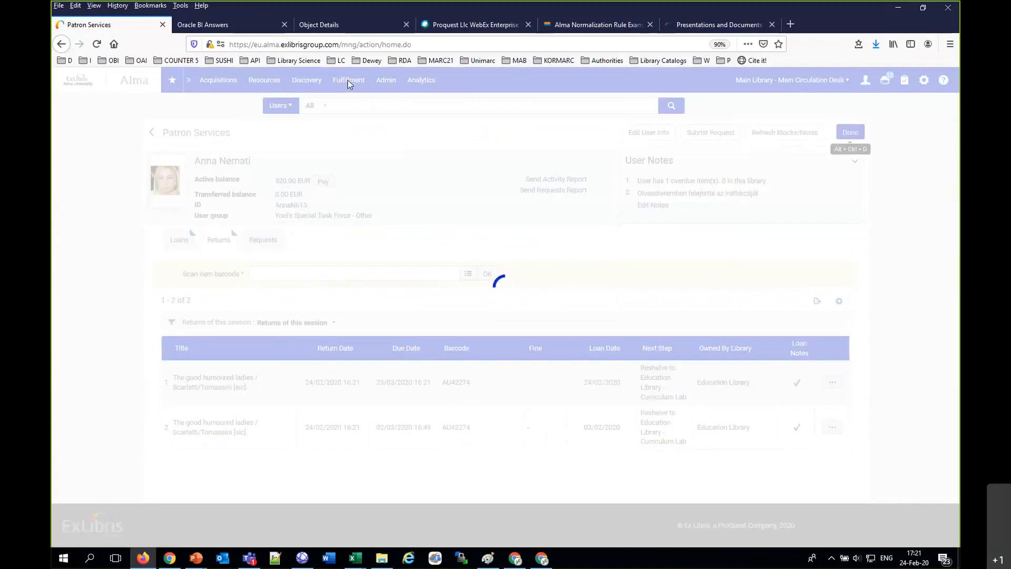
# Step: Open Manage Patron Services for the Ex Libris Staff patron viewed first and loan them item AU42274
pyautogui.moveTo(347, 80)
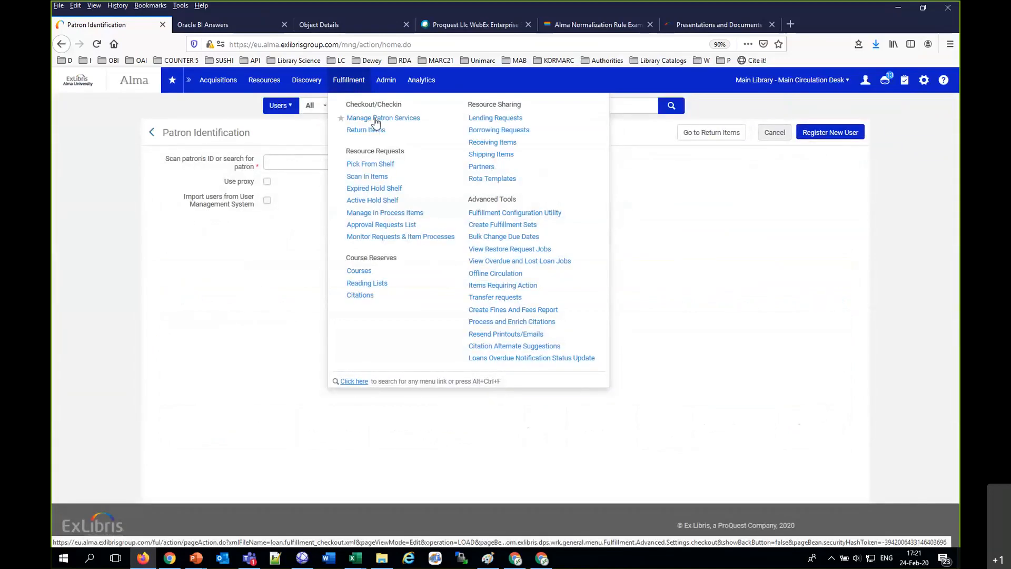
pyautogui.click(375, 122)
pyautogui.click(343, 161)
pyautogui.write('eliaz')
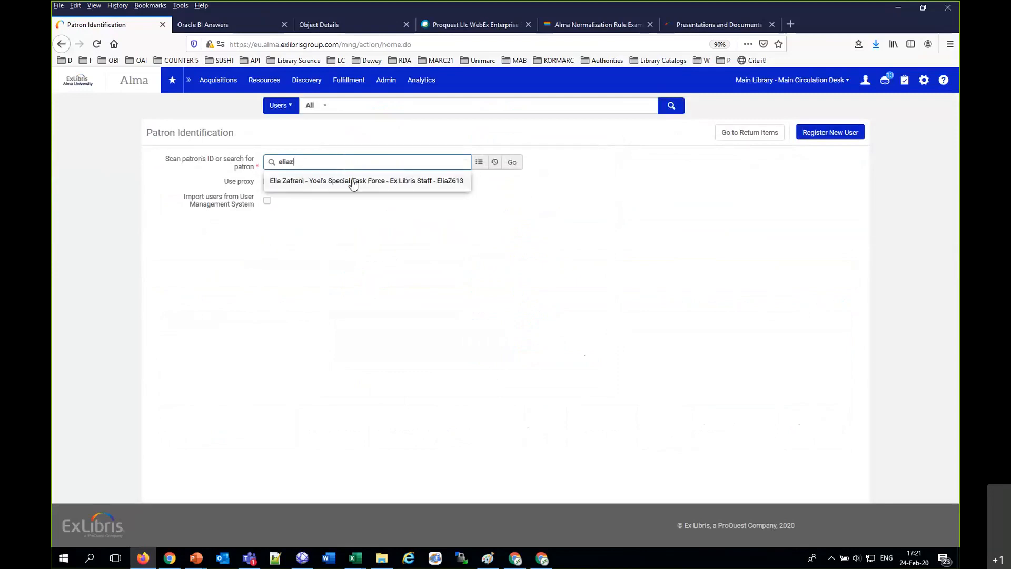
pyautogui.click(352, 180)
pyautogui.click(511, 163)
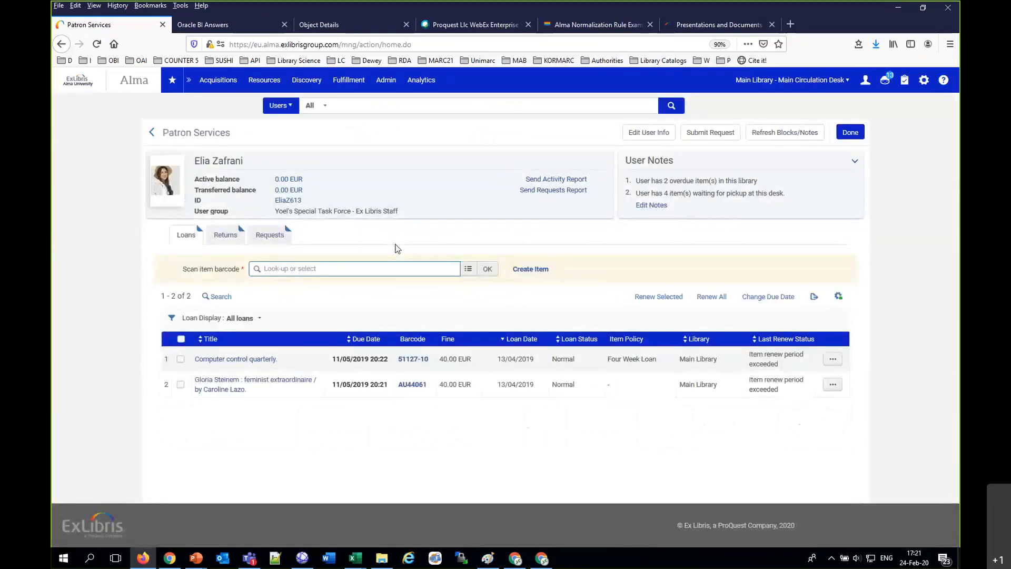
pyautogui.write('AU42274')
pyautogui.click(488, 271)
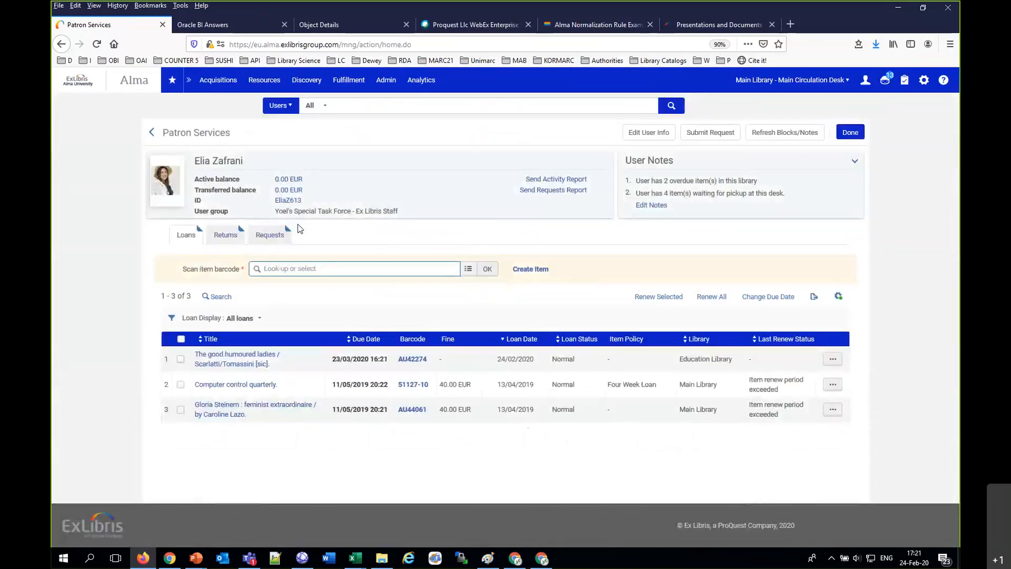
# Step: Open the borrowing patron's user details and check the Last patron activity date in the general information
pyautogui.click(288, 200)
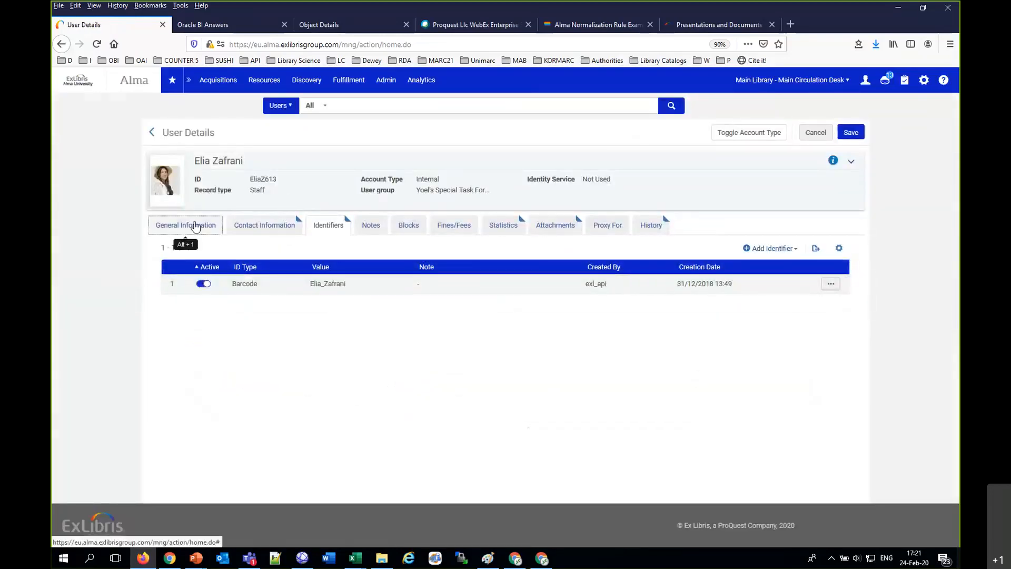
pyautogui.click(195, 226)
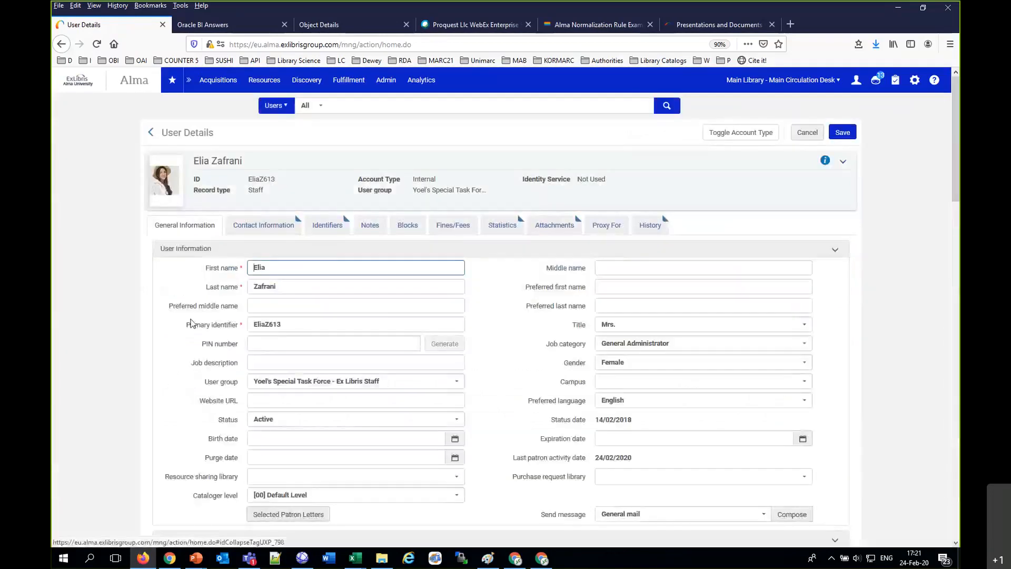
pyautogui.moveTo(596, 462); pyautogui.dragTo(641, 466)
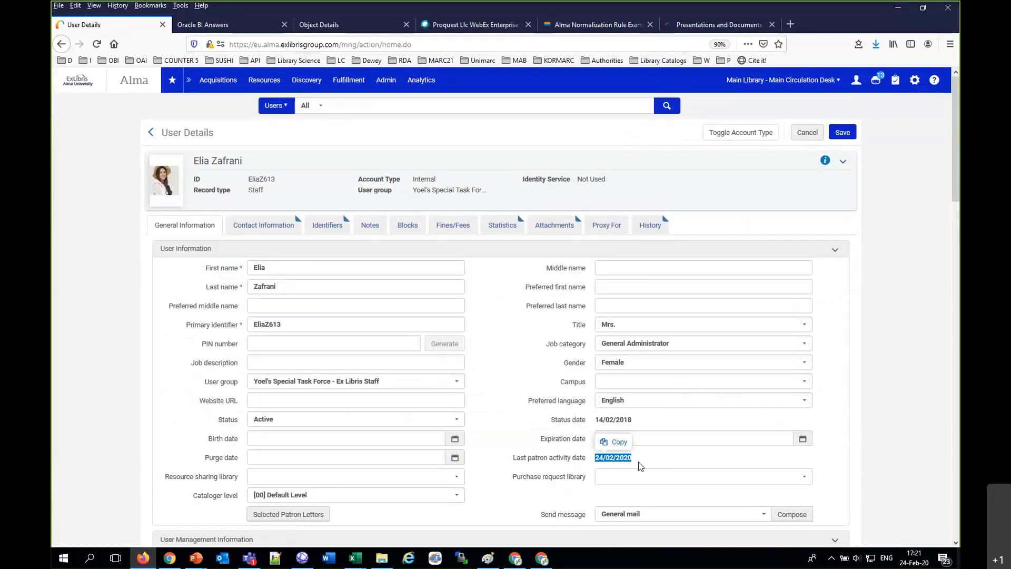
# Step: Search the users by the full name of the patron who returned the item and check their Last patron activity date
pyautogui.click(355, 109)
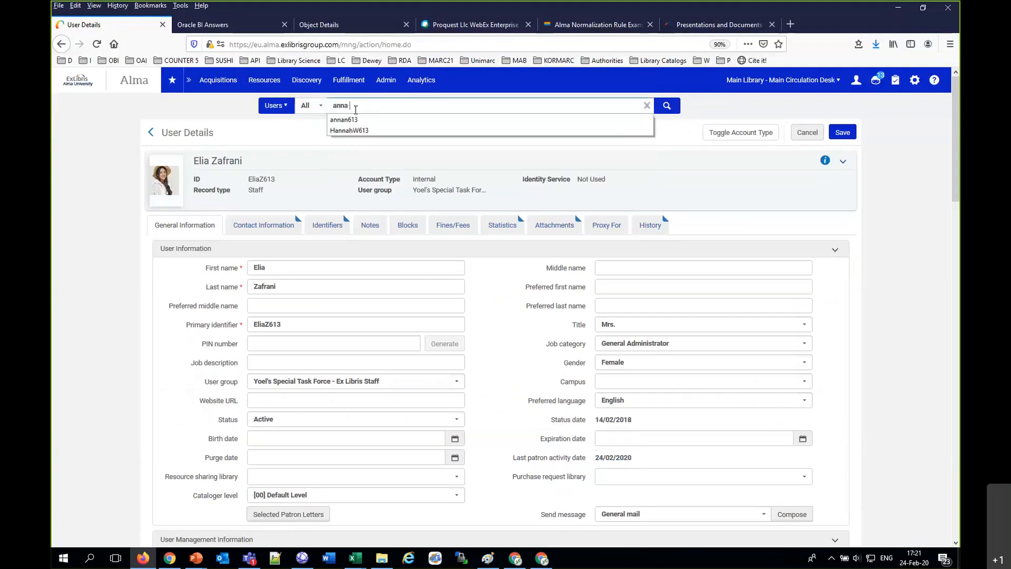
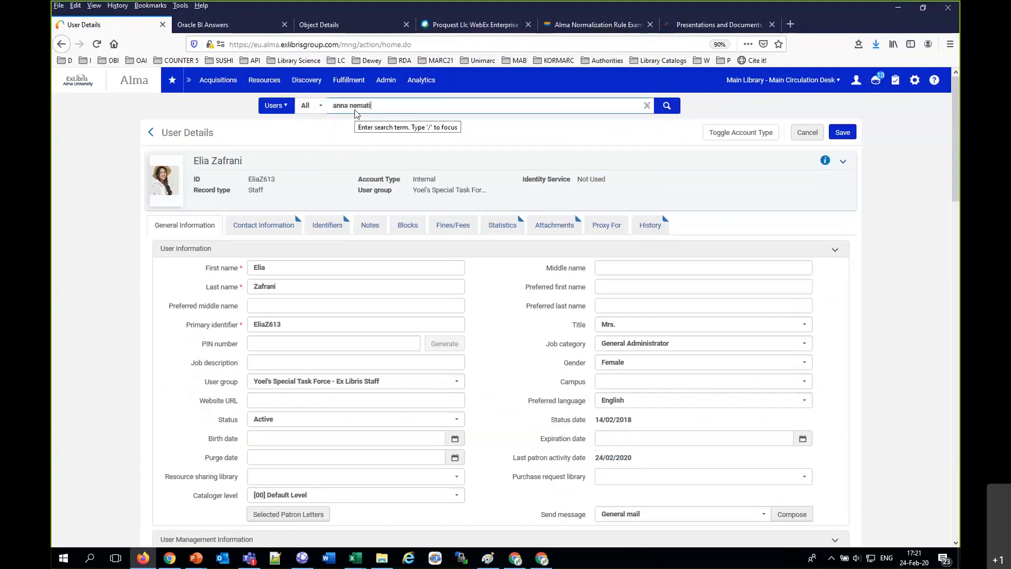
pyautogui.press('Return')
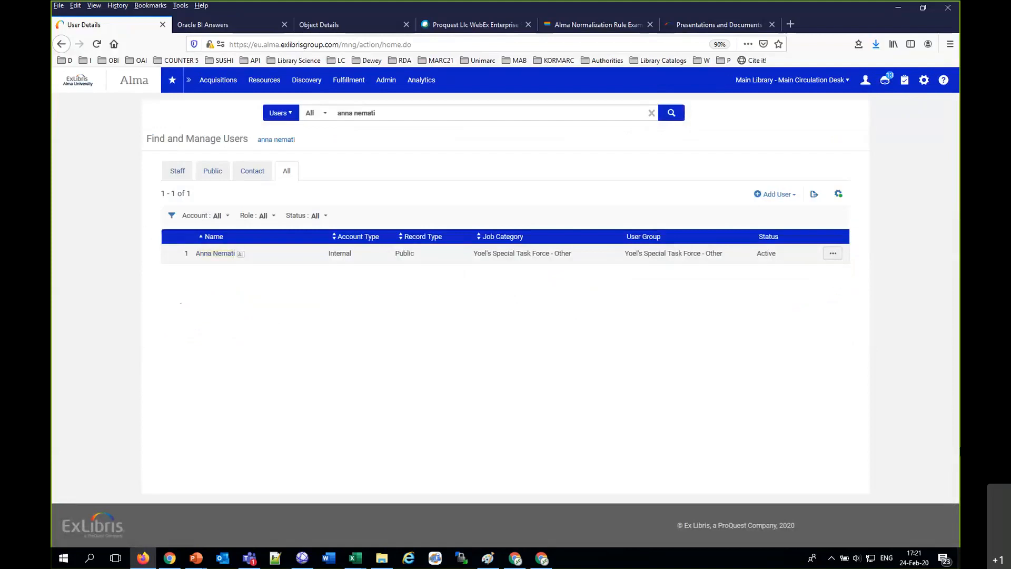
pyautogui.click(833, 253)
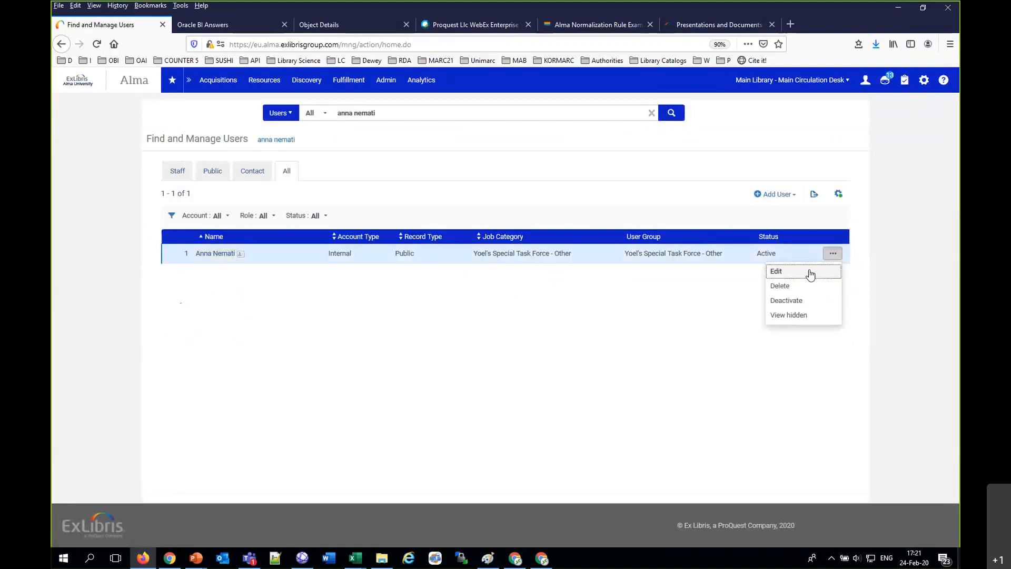
pyautogui.click(810, 273)
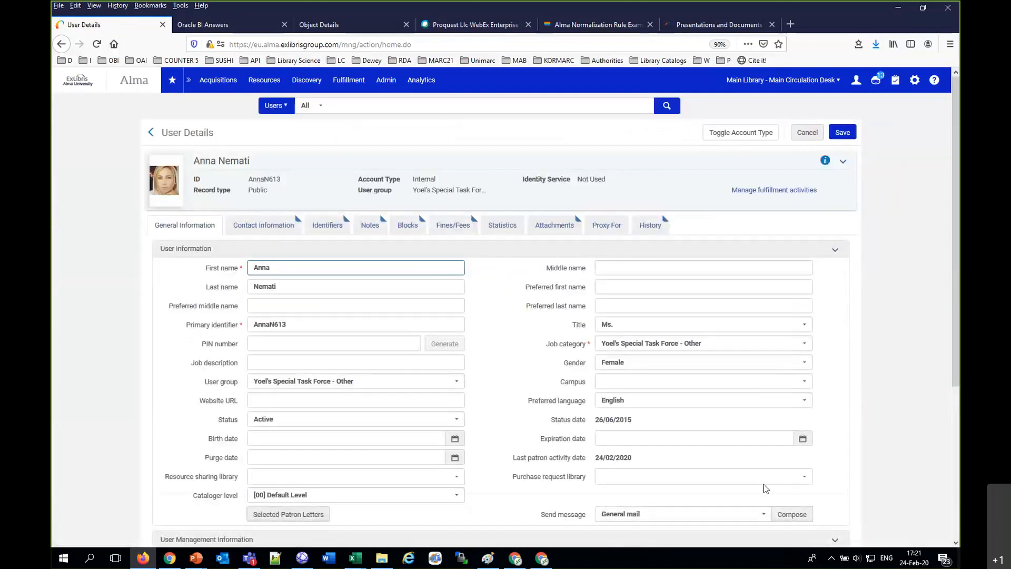
pyautogui.moveTo(512, 462); pyautogui.dragTo(687, 464)
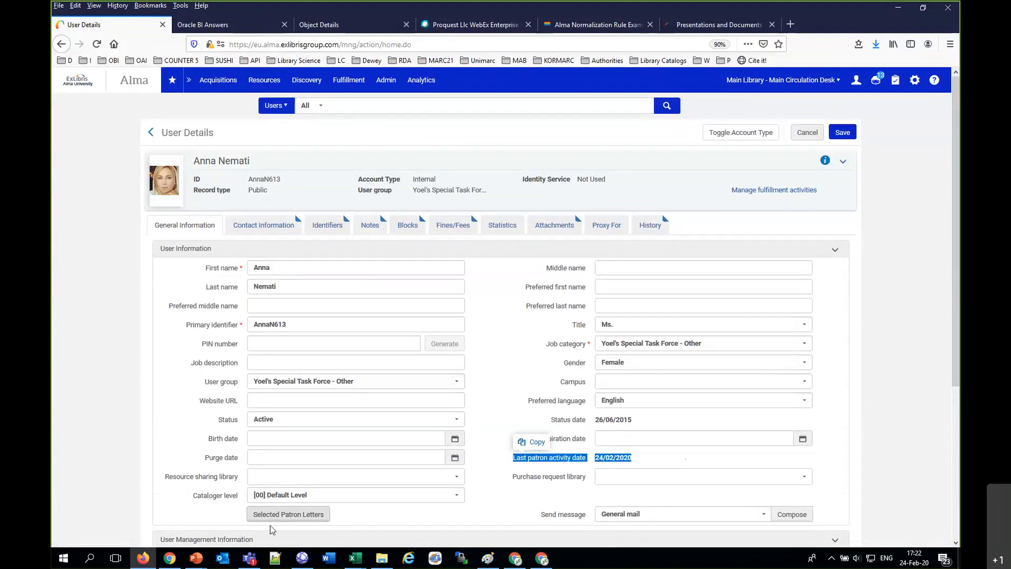
# Step: Switch to the Last patron activity date presentation in PowerPoint and review its slides through "Viewing the Last Patron Activity Date"
pyautogui.click(194, 560)
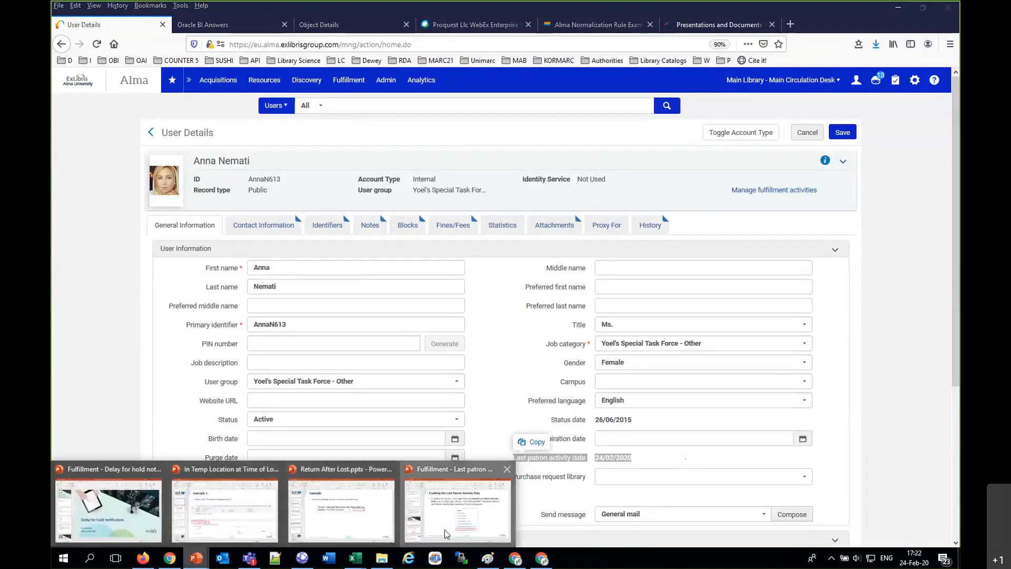
pyautogui.click(445, 534)
pyautogui.scroll(-1, 462, 303)
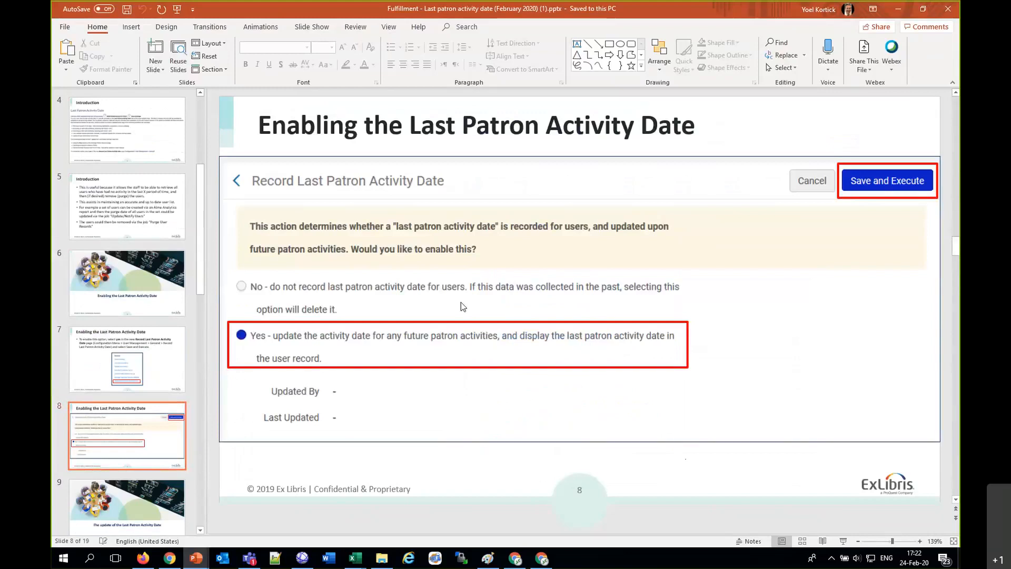
pyautogui.scroll(-1, 461, 303)
pyautogui.scroll(-1, 460, 305)
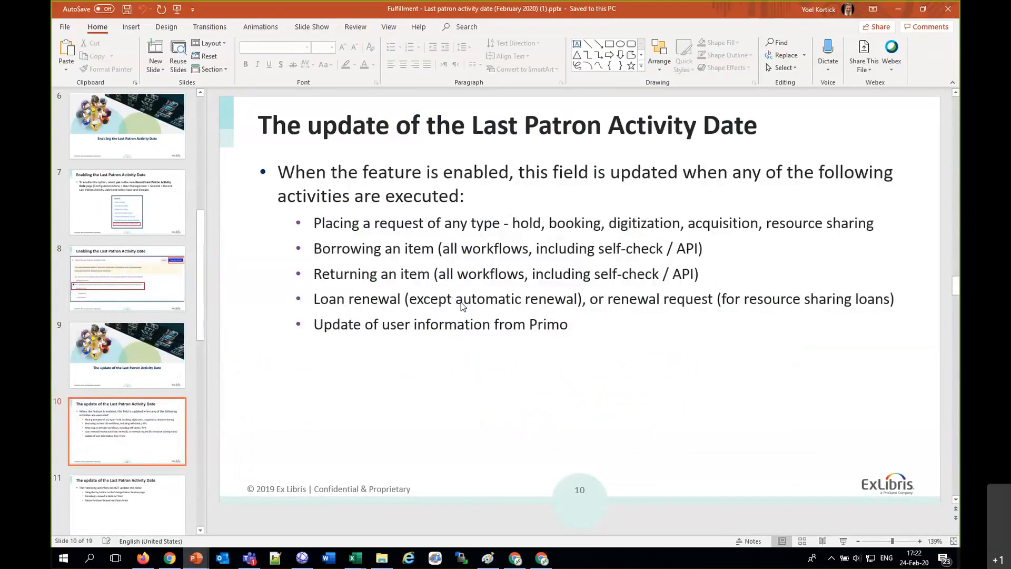
pyautogui.scroll(-1, 461, 302)
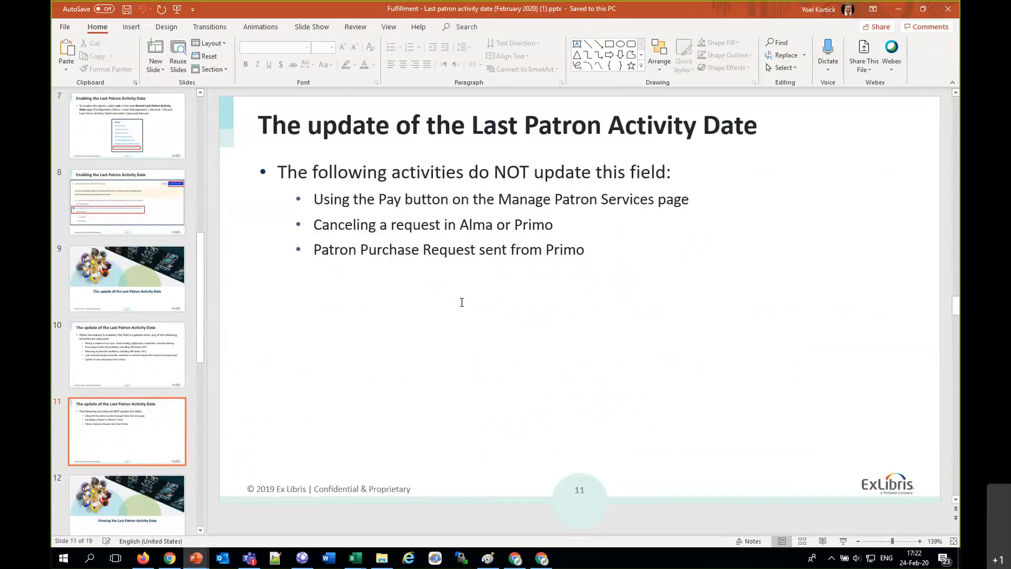
pyautogui.scroll(-1, 462, 302)
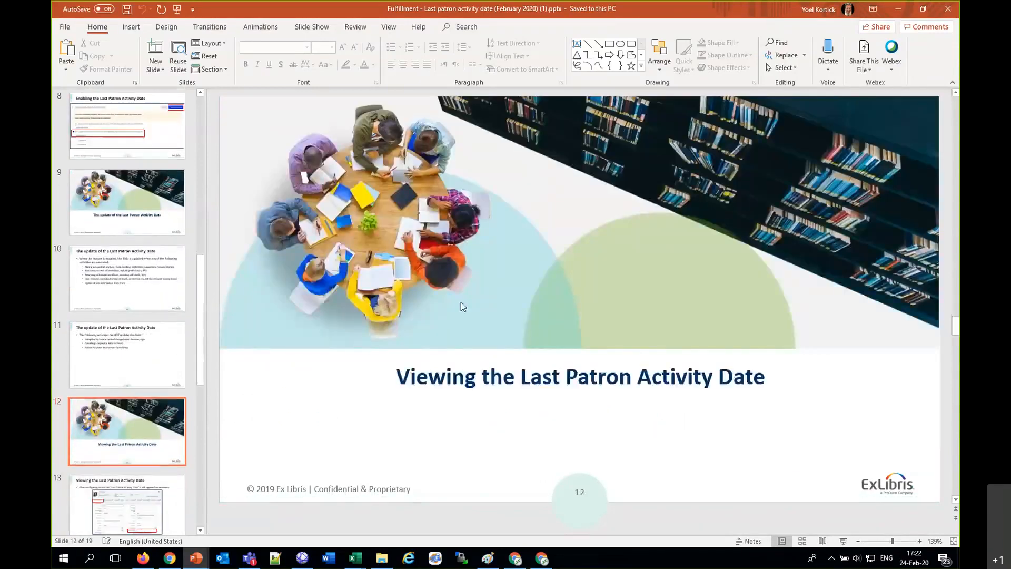
# Step: Review the remaining presentation slides on viewing the Last Patron Activity Date and its use in Alma Analytics, through the closing slide
pyautogui.scroll(-1, 462, 301)
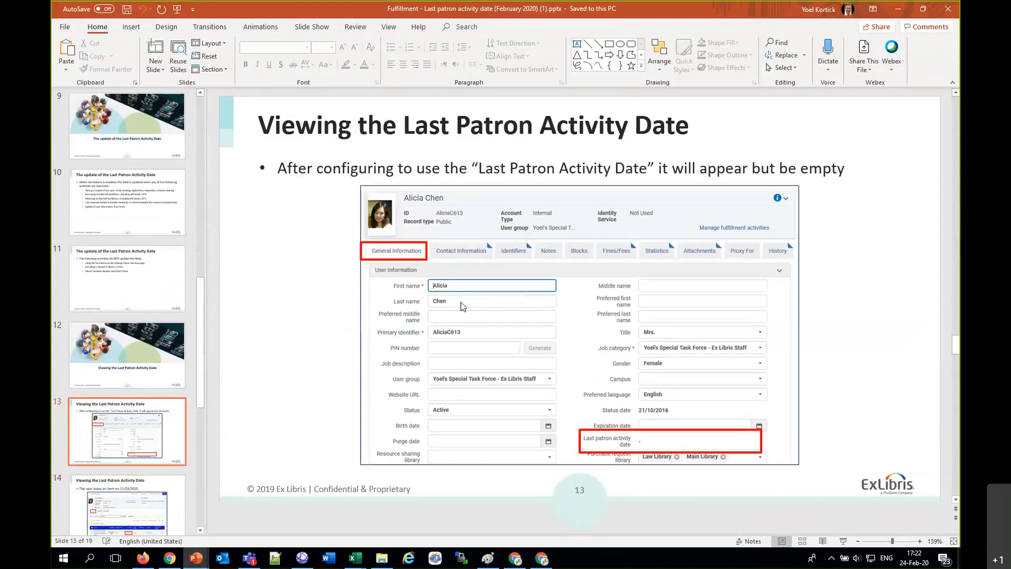
pyautogui.scroll(-1, 460, 302)
pyautogui.scroll(-2, 461, 304)
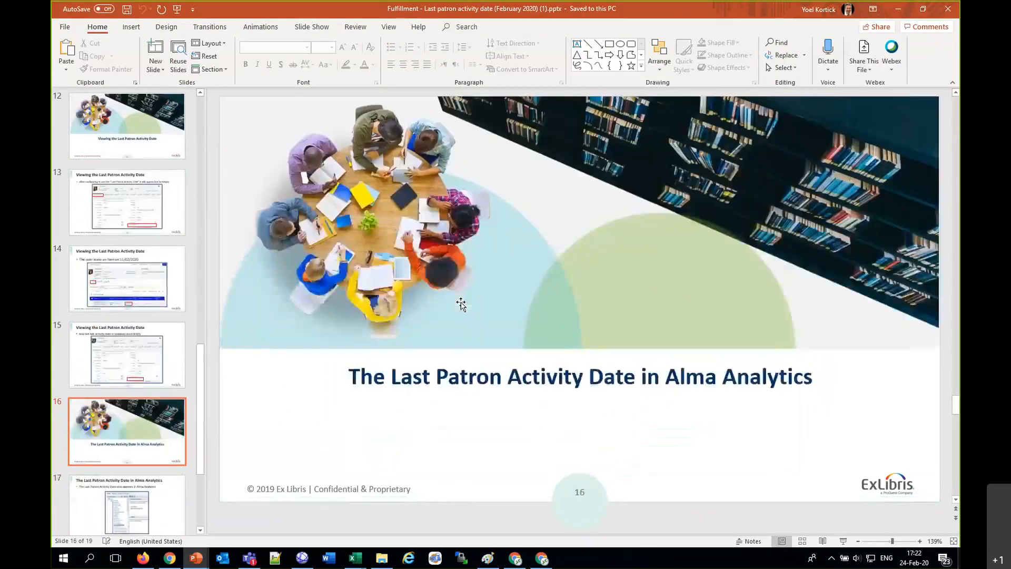
pyautogui.scroll(-1, 460, 304)
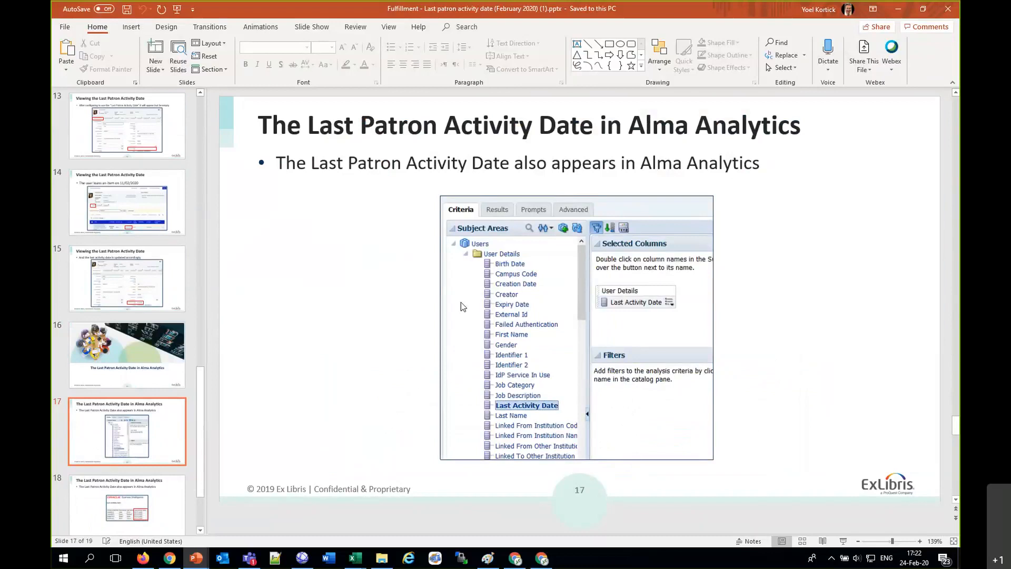
pyautogui.scroll(-1, 460, 307)
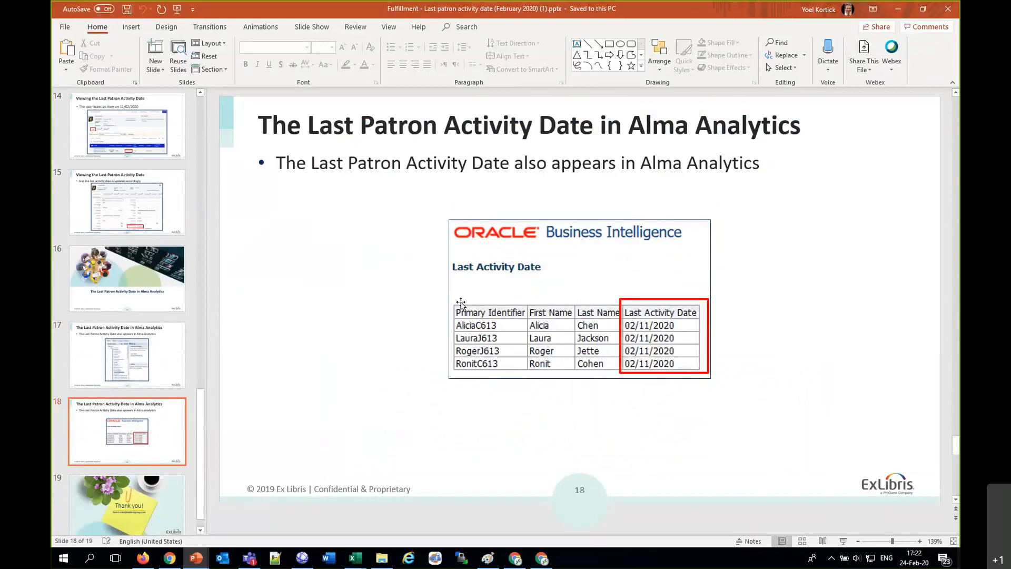
pyautogui.scroll(-1, 461, 303)
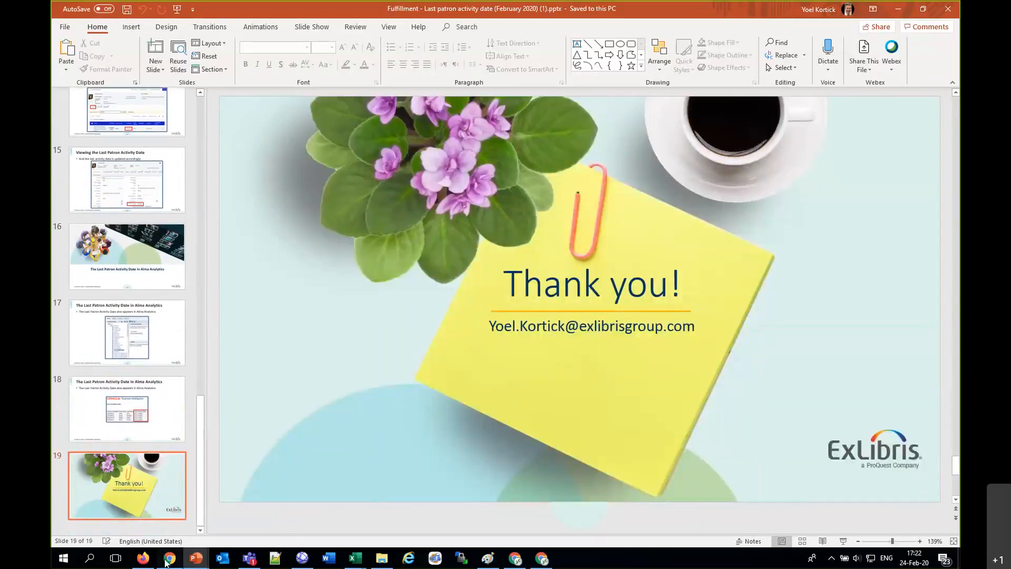
# Step: Switch to Gmail in Chrome, open the newest On Hold Shelf email, and examine the hold letter's pickup details and item title
pyautogui.click(166, 559)
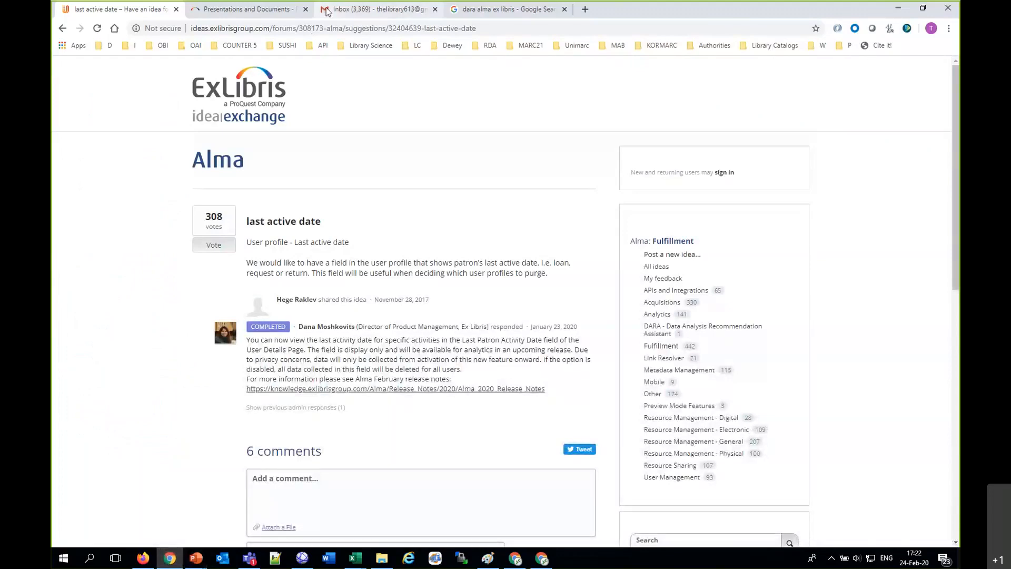
pyautogui.click(326, 11)
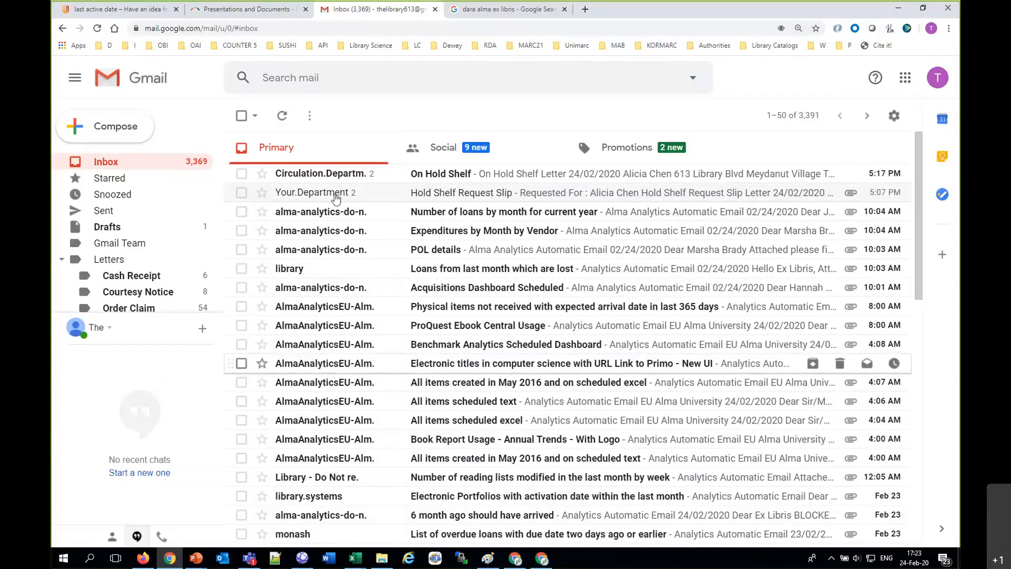
pyautogui.click(445, 177)
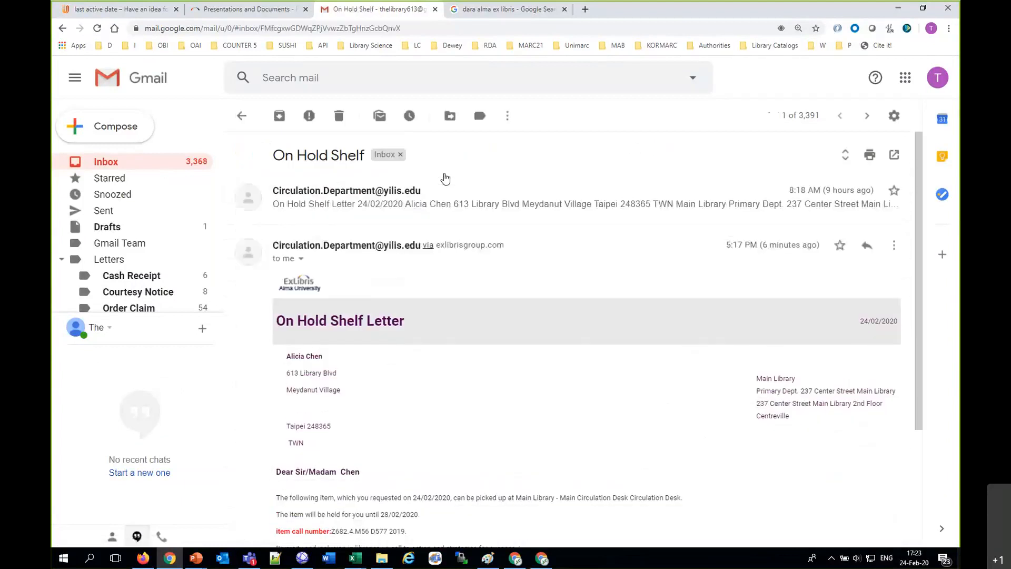
pyautogui.scroll(-3, 366, 364)
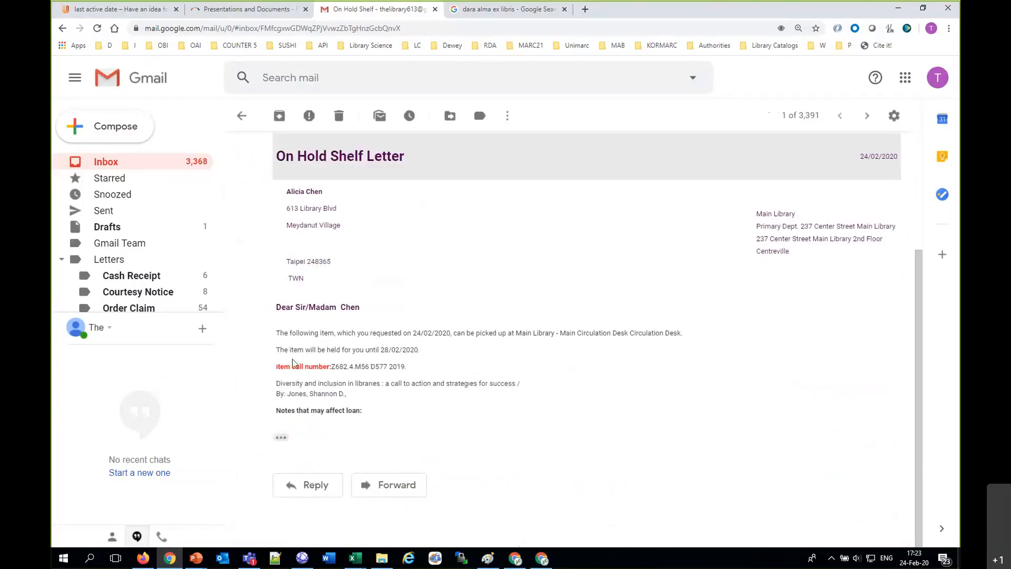
pyautogui.moveTo(275, 387); pyautogui.dragTo(555, 400)
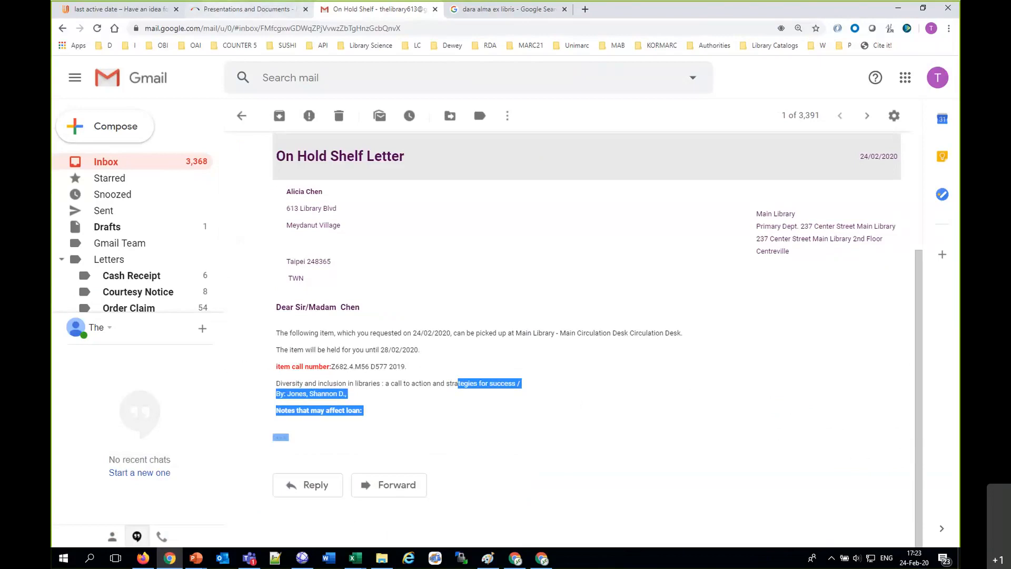
pyautogui.click(623, 12)
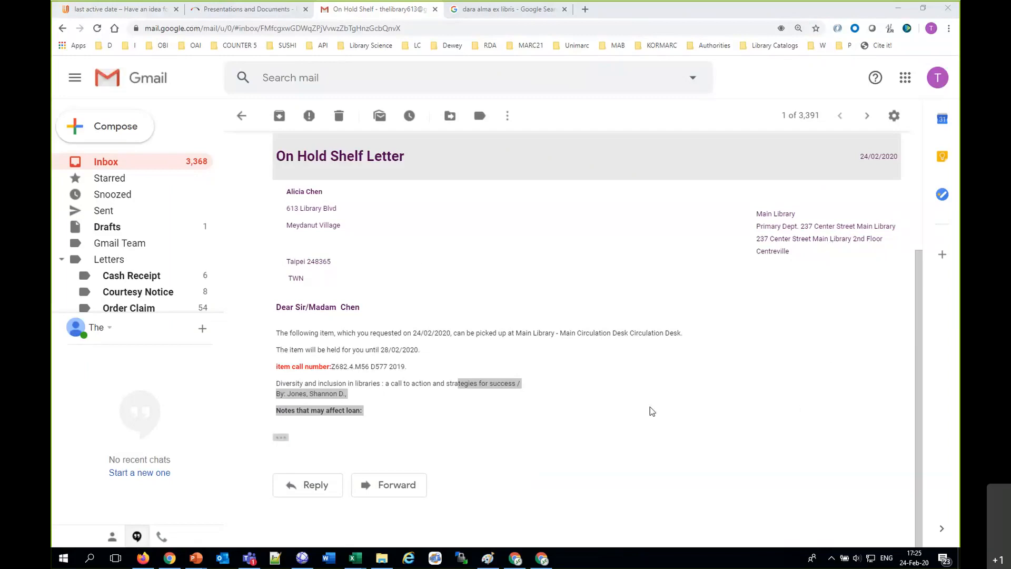
# Step: Download the "Loan Statistics in Physical Title Search Results (December 2019)" presentation from the Fulfillment page, open it, and review its first three slides
pyautogui.click(170, 559)
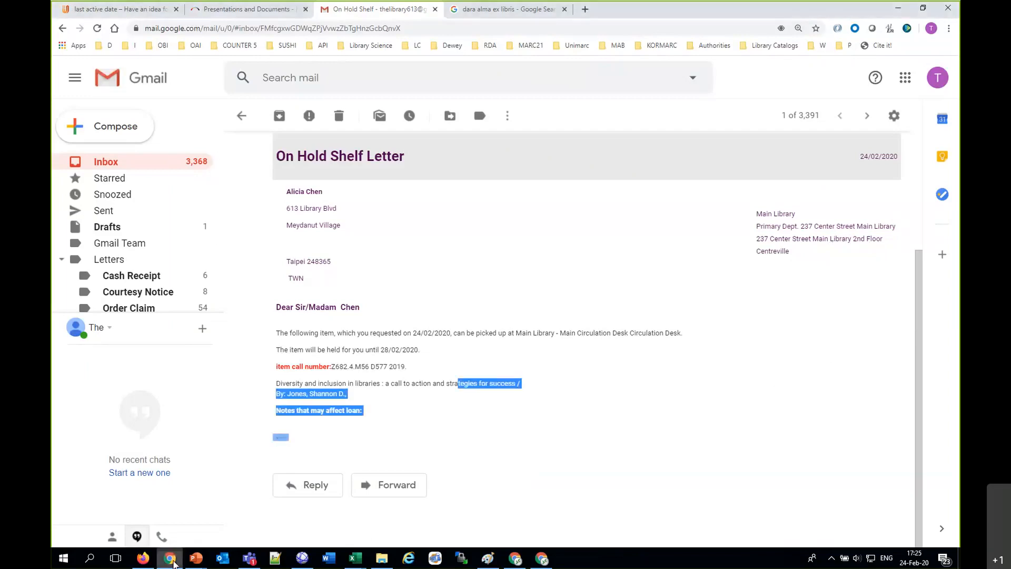
pyautogui.click(81, 10)
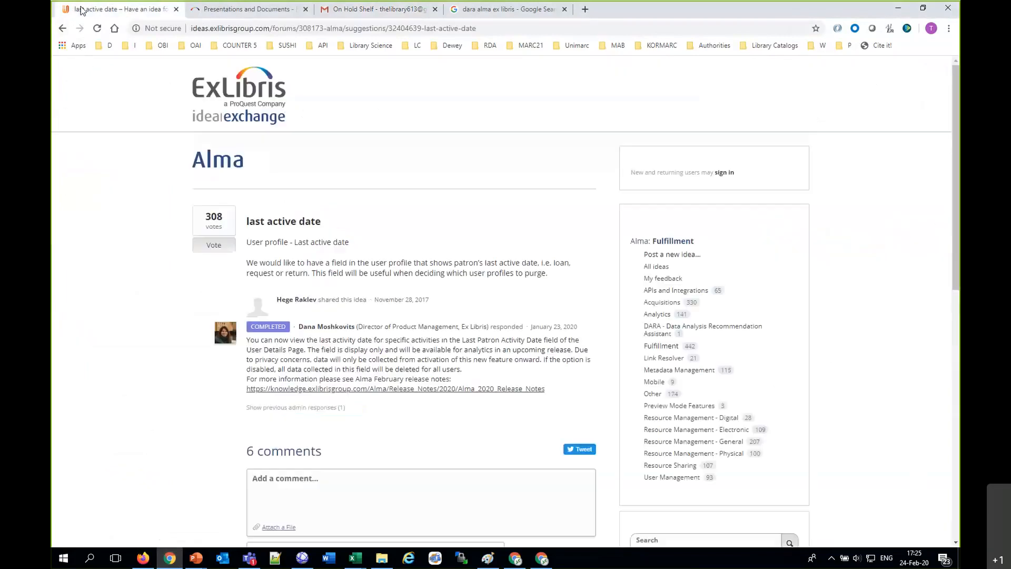
pyautogui.click(194, 11)
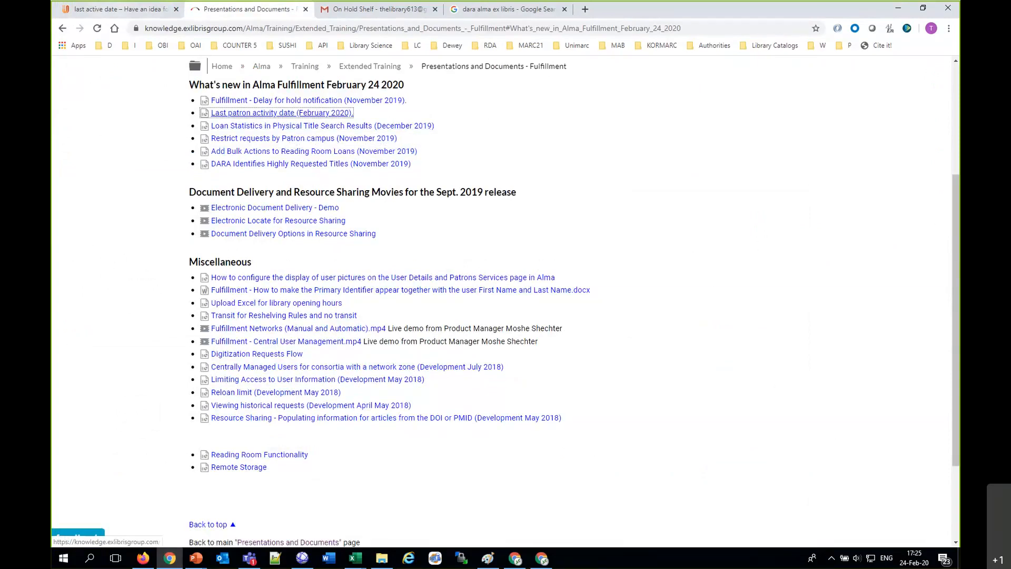
pyautogui.click(270, 128)
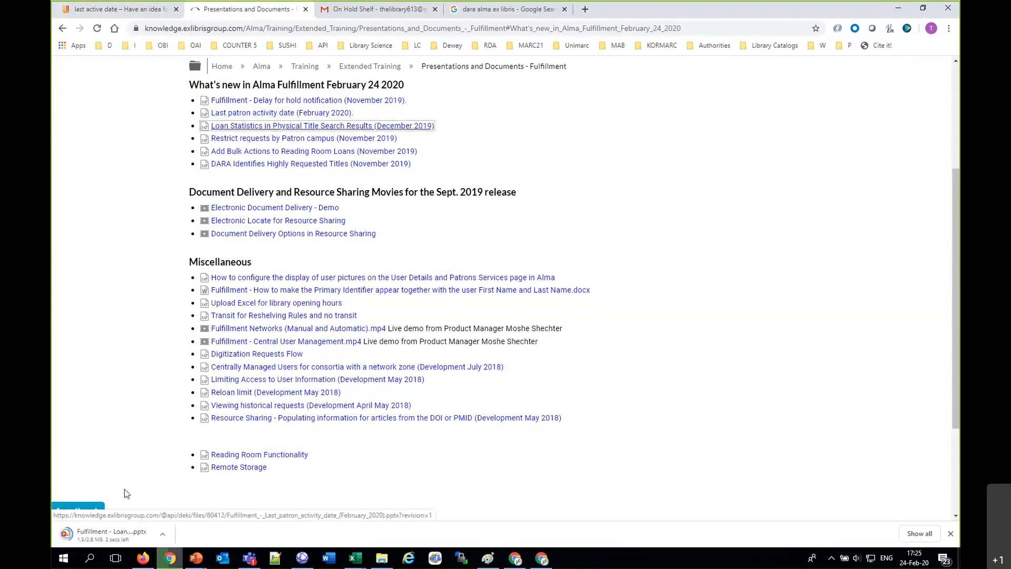
pyautogui.click(163, 533)
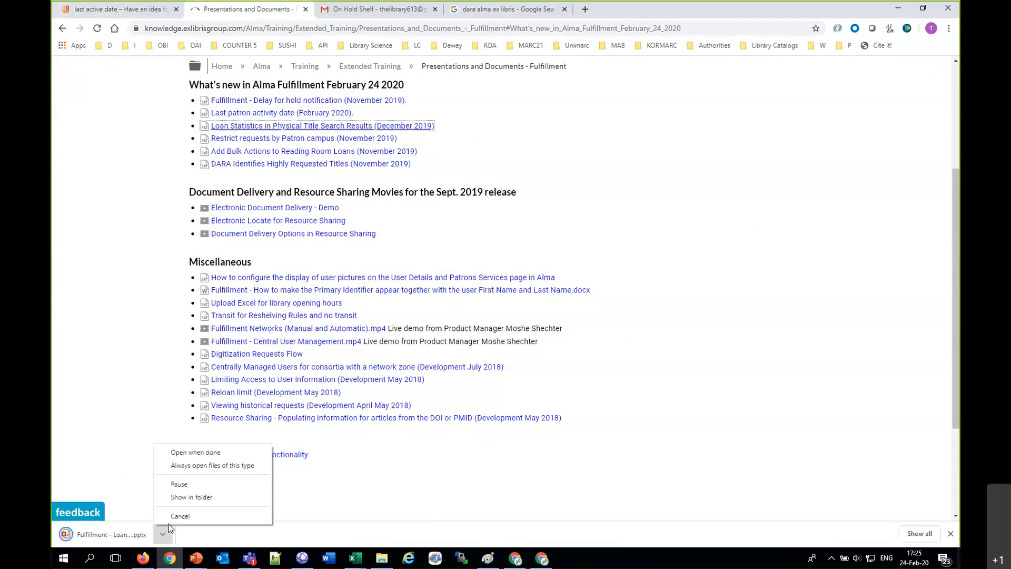
pyautogui.click(184, 452)
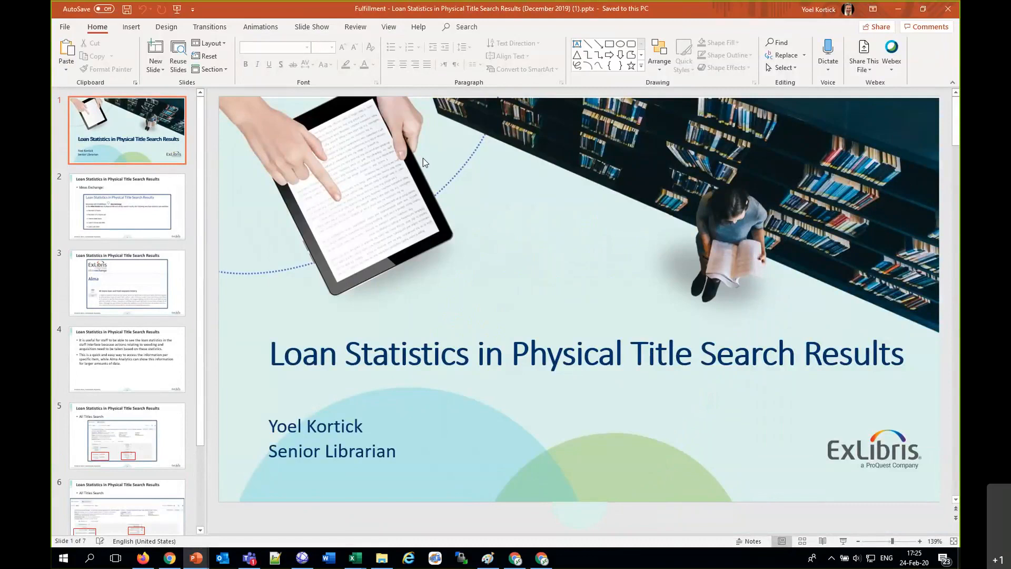
pyautogui.press('pagedown')
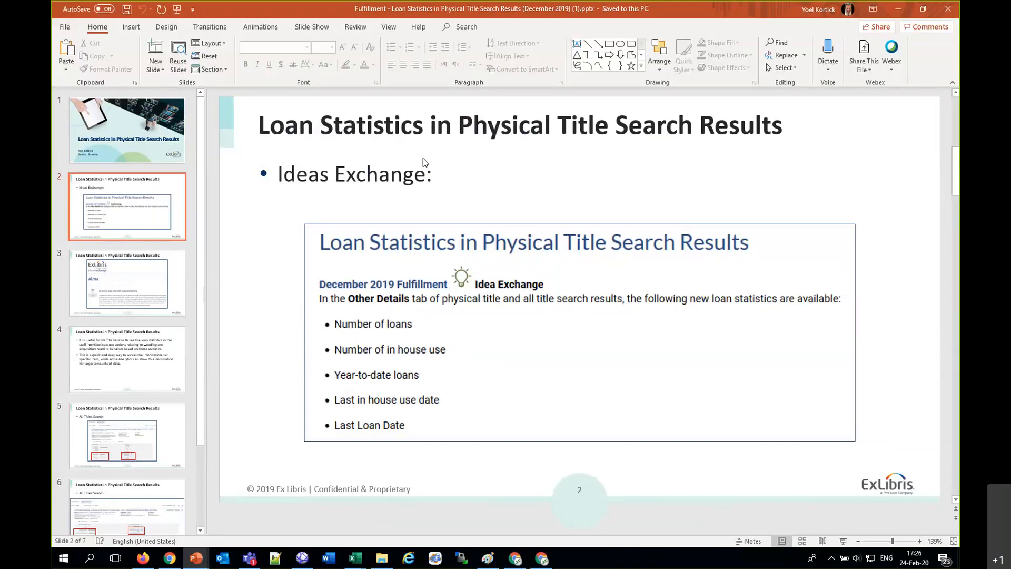
pyautogui.scroll(-1, 422, 158)
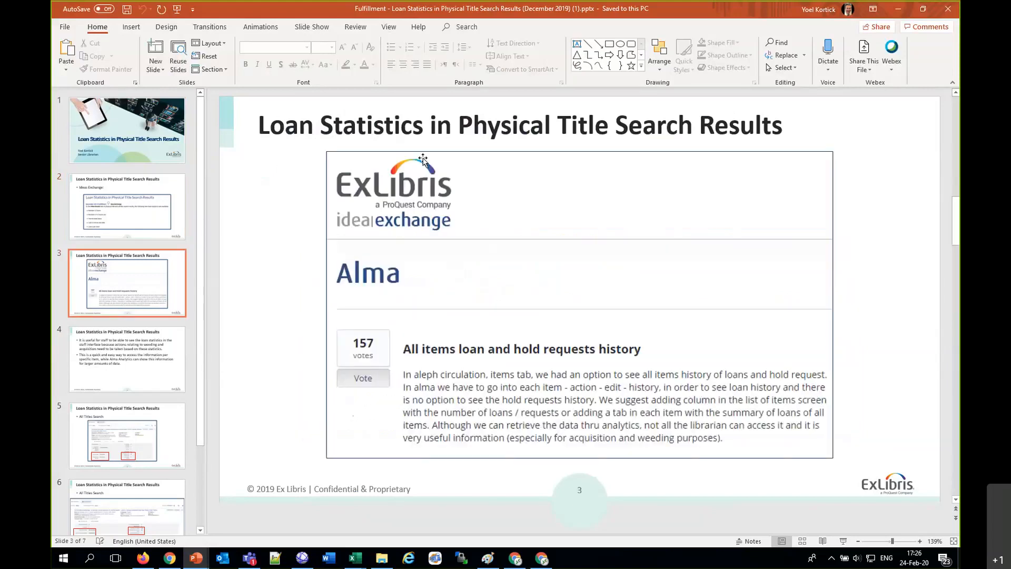
# Step: Switch to Chrome, search Google for "loan hold request histoiry alma ex libris ideas", and read the "All items loan and hold requests history" idea
pyautogui.click(176, 565)
pyautogui.click(63, 28)
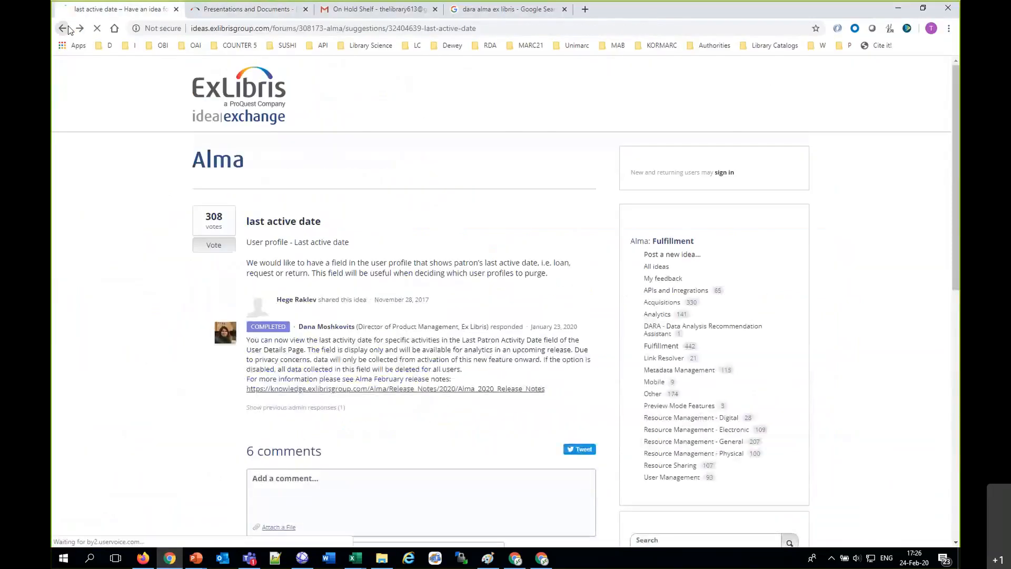
pyautogui.click(64, 28)
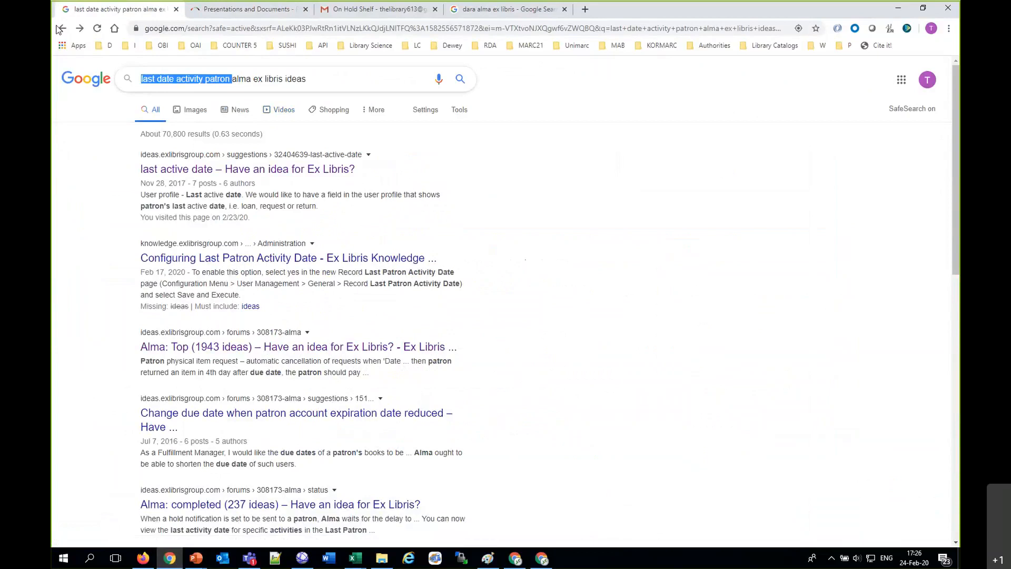
pyautogui.write('loan hold request his')
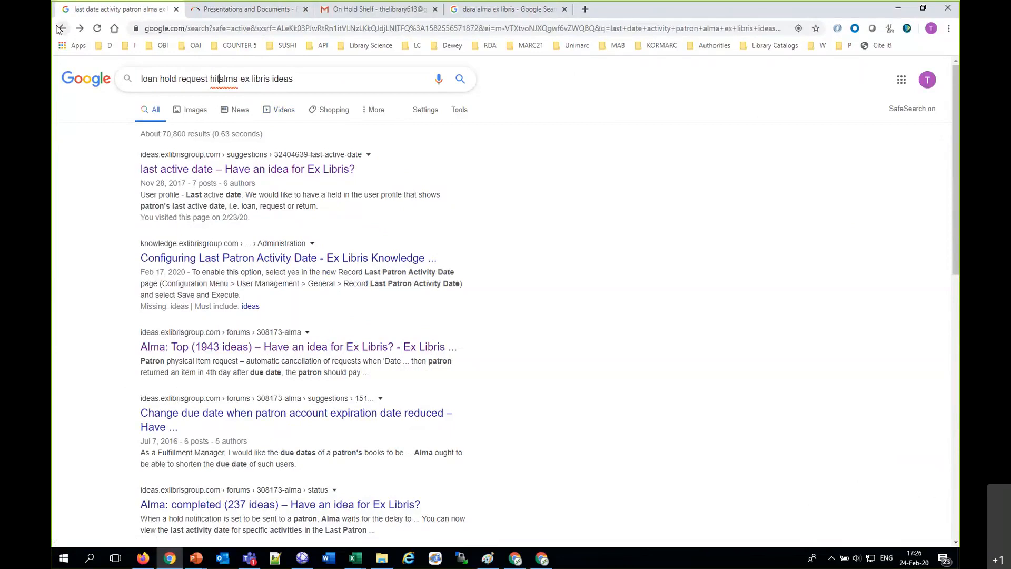
pyautogui.write('t')
pyautogui.press('BackSpace')
pyautogui.write('stoiry')
pyautogui.press('Return')
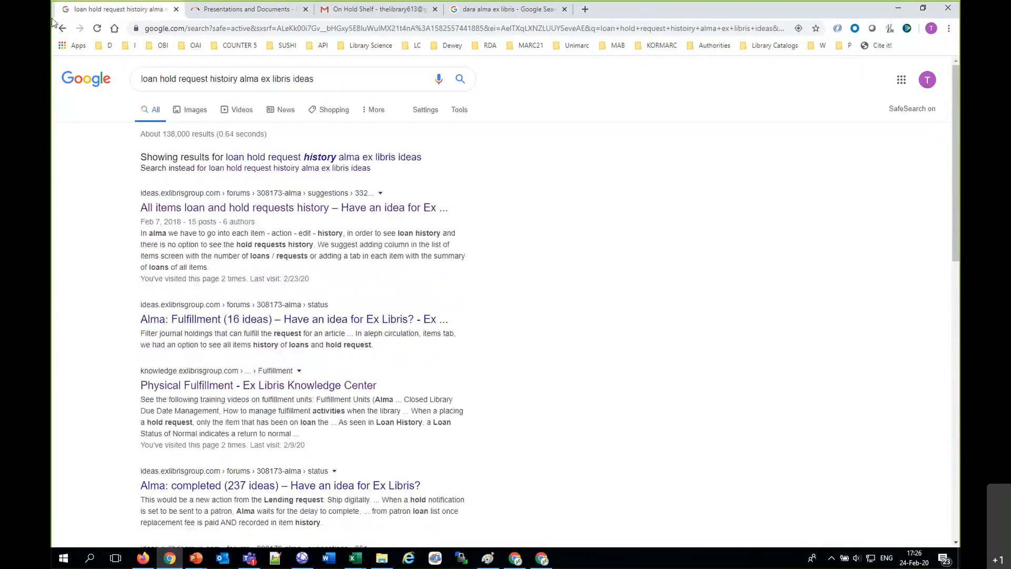
pyautogui.click(253, 211)
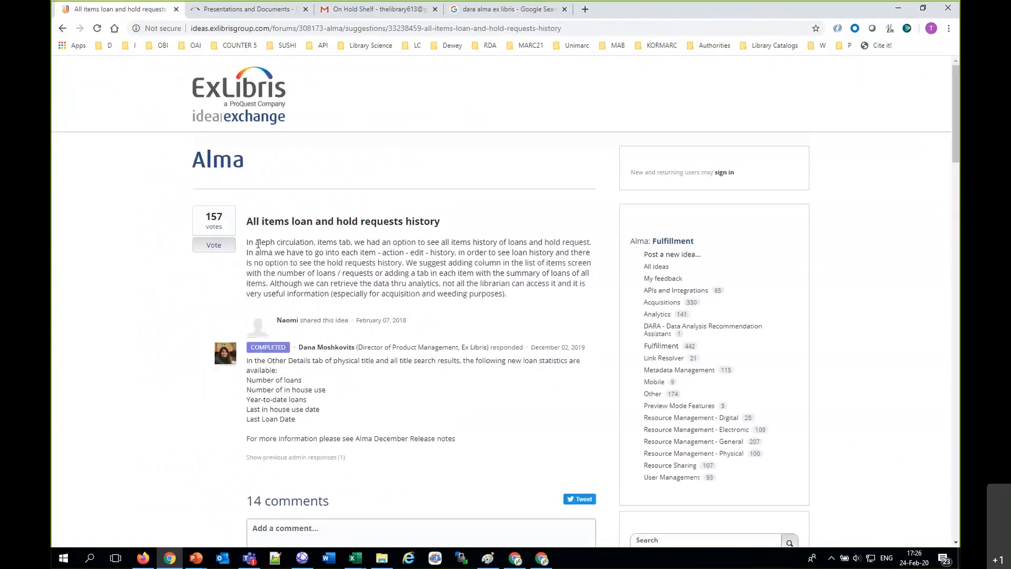
pyautogui.moveTo(256, 243); pyautogui.dragTo(275, 243)
# Step: Switch to the Marist Alma window and search physical items by keywords for "community psychology a common sense"
pyautogui.click(521, 560)
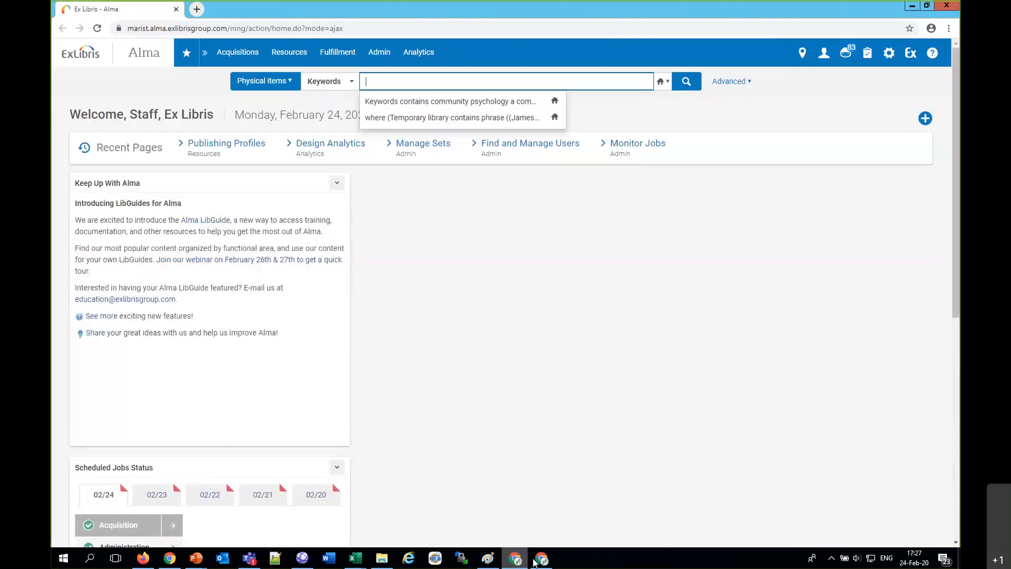
pyautogui.moveTo(542, 562)
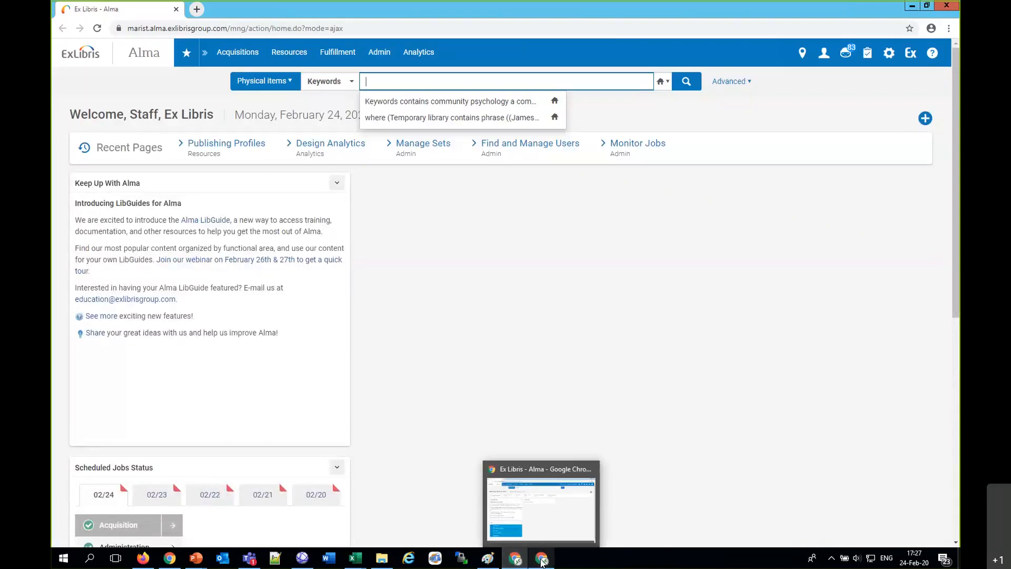
pyautogui.click(509, 86)
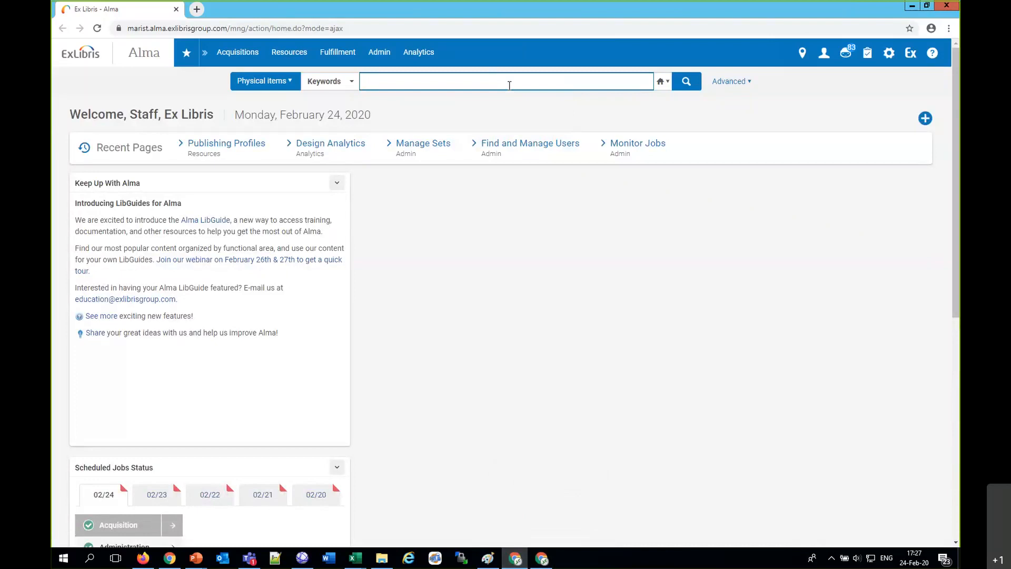
pyautogui.write('comm')
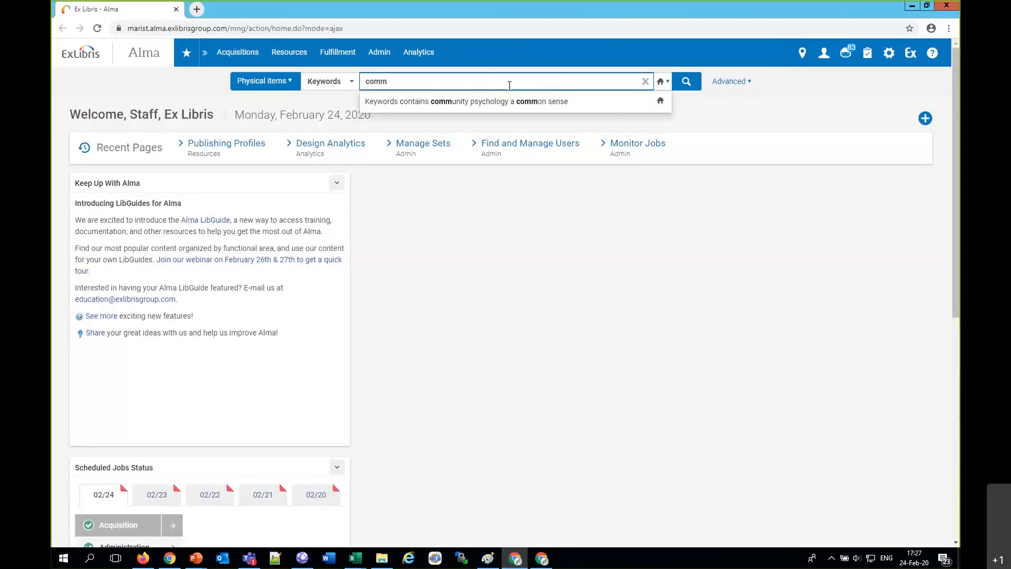
pyautogui.click(526, 108)
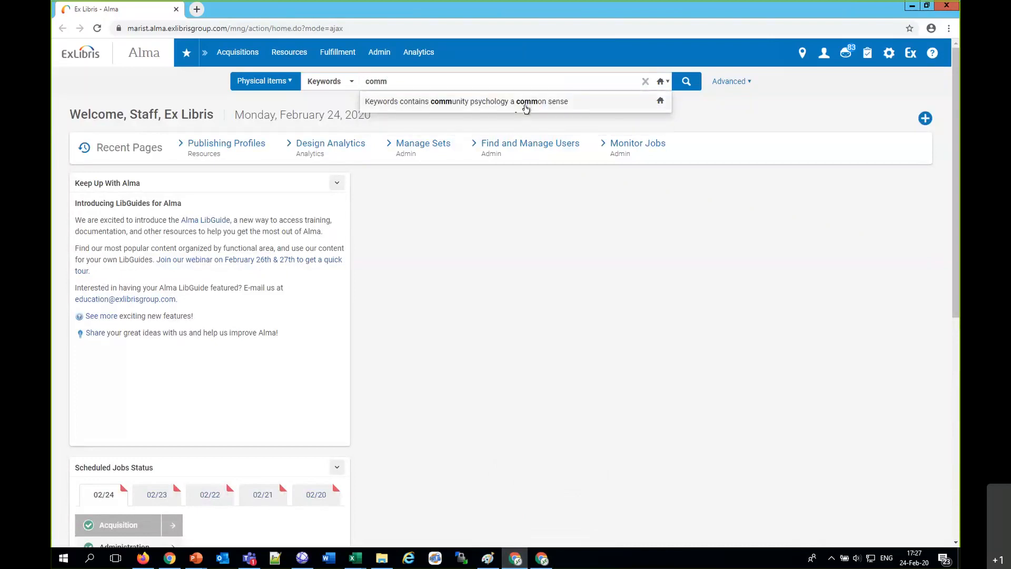
pyautogui.click(520, 101)
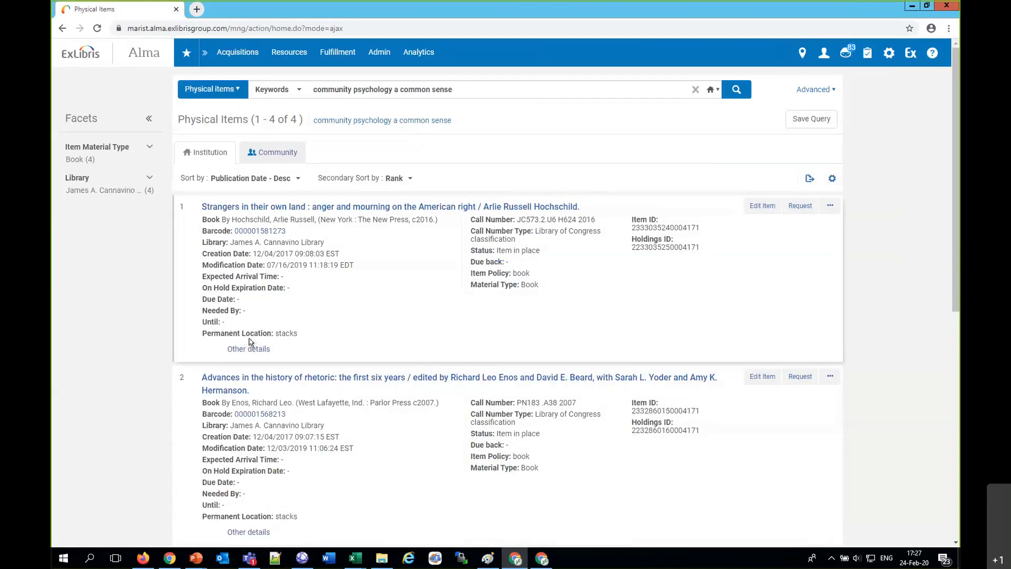
# Step: Change the search index to Title and rerun the physical items search for "community psychology a common sense"
pyautogui.click(258, 90)
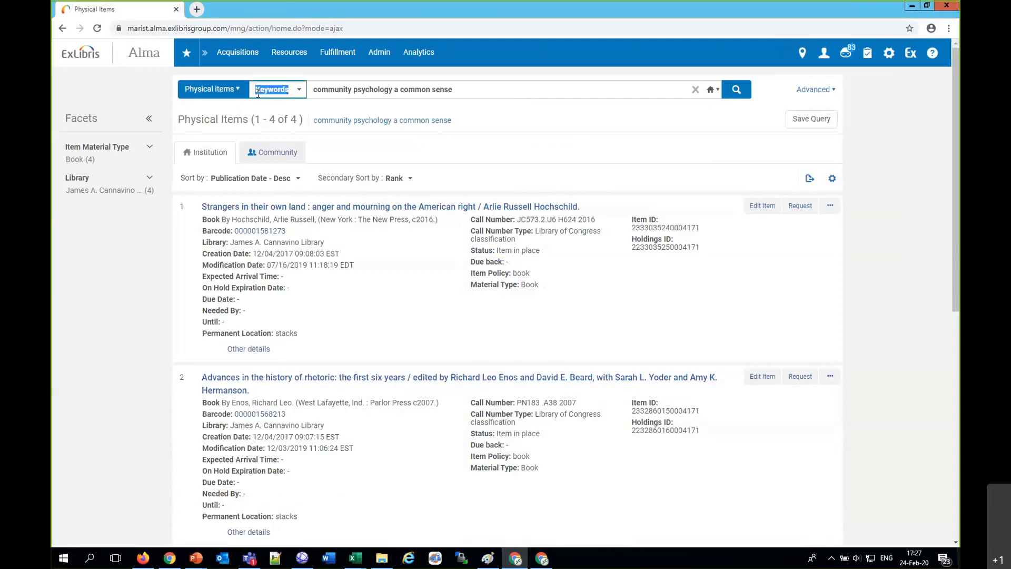
pyautogui.write('t')
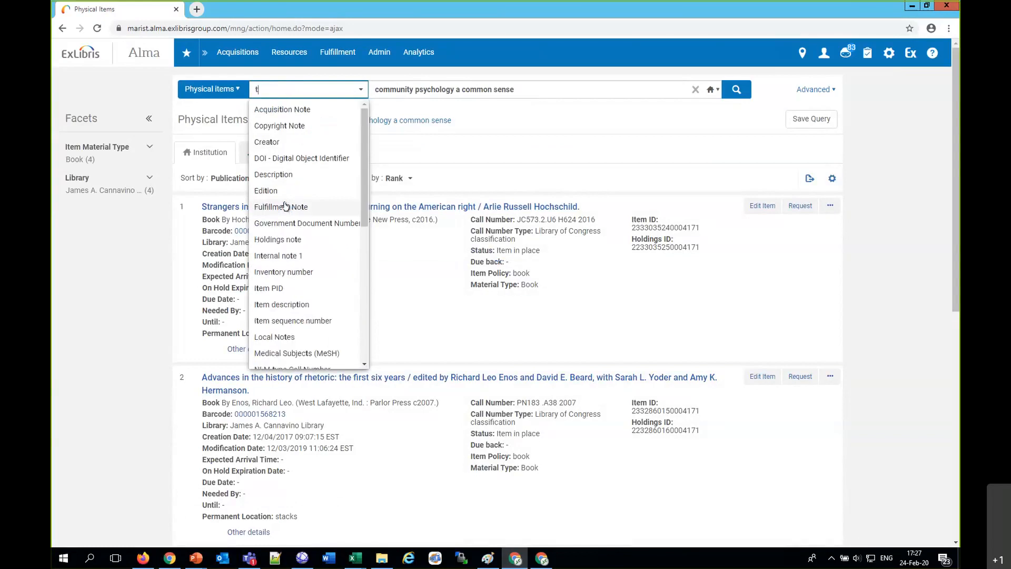
pyautogui.write('it')
pyautogui.click(261, 124)
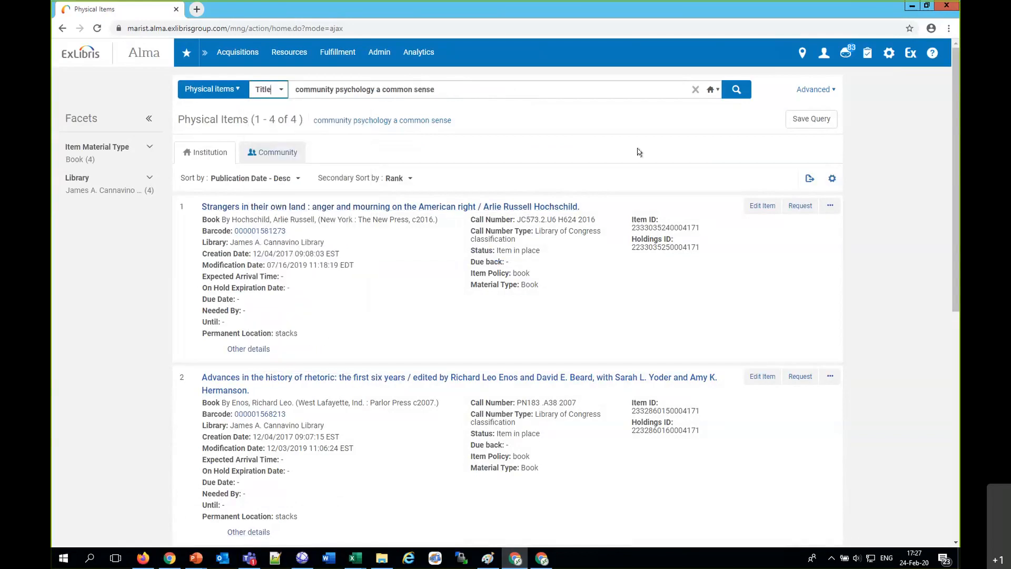
pyautogui.click(728, 89)
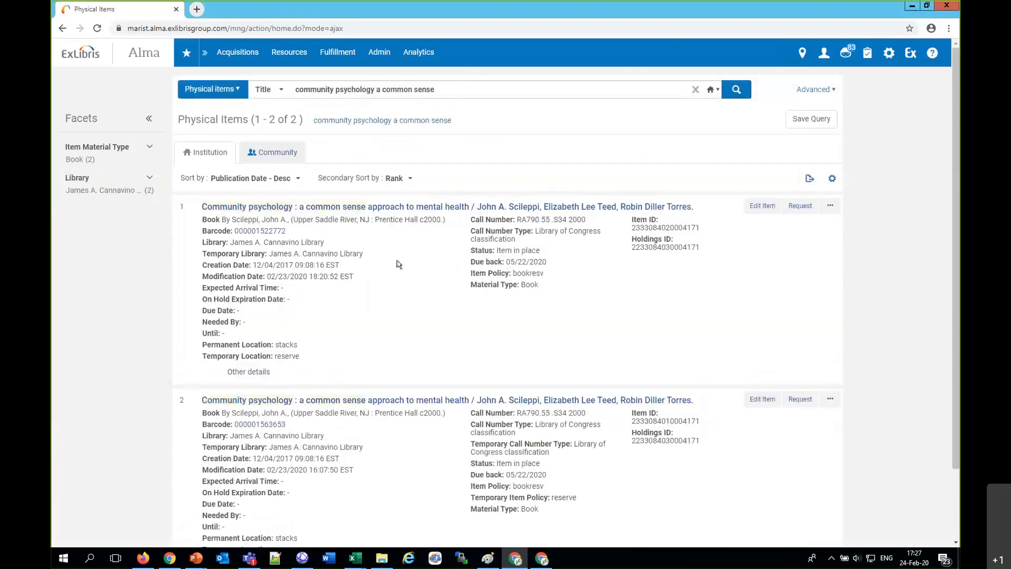
# Step: Examine the loan statistics in the other details of both Community psychology items
pyautogui.click(251, 372)
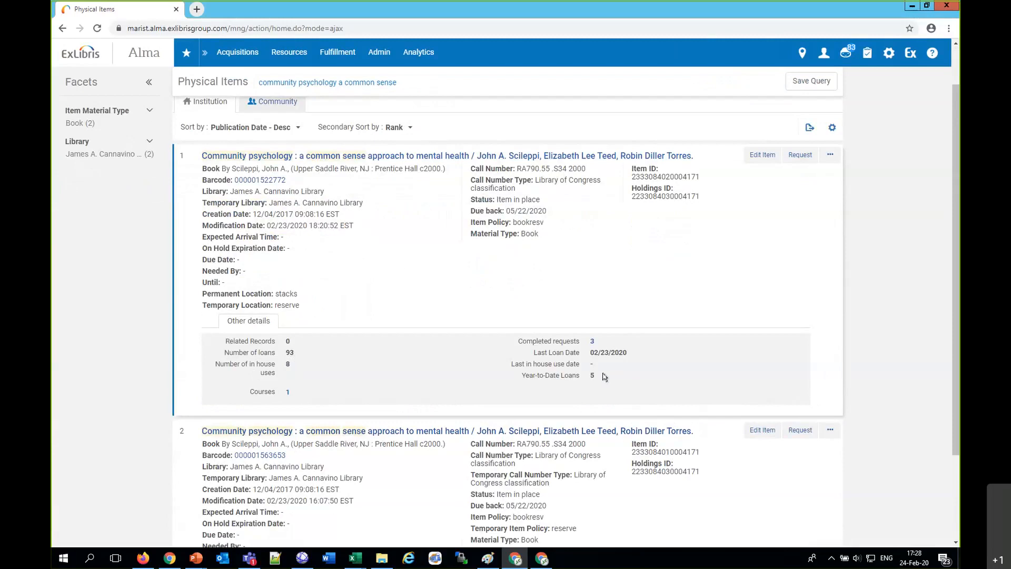
pyautogui.scroll(-3, 605, 376)
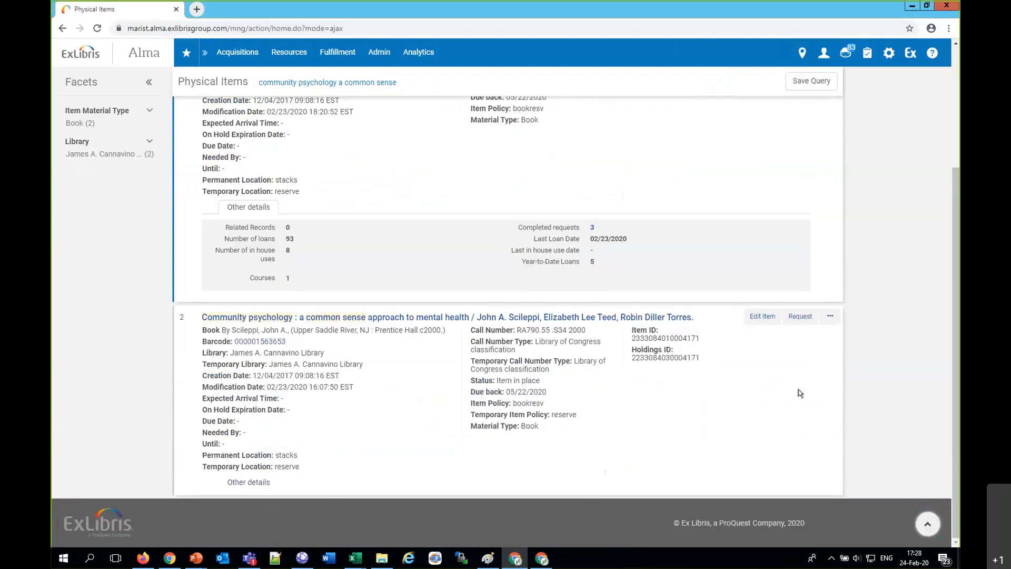
pyautogui.click(259, 482)
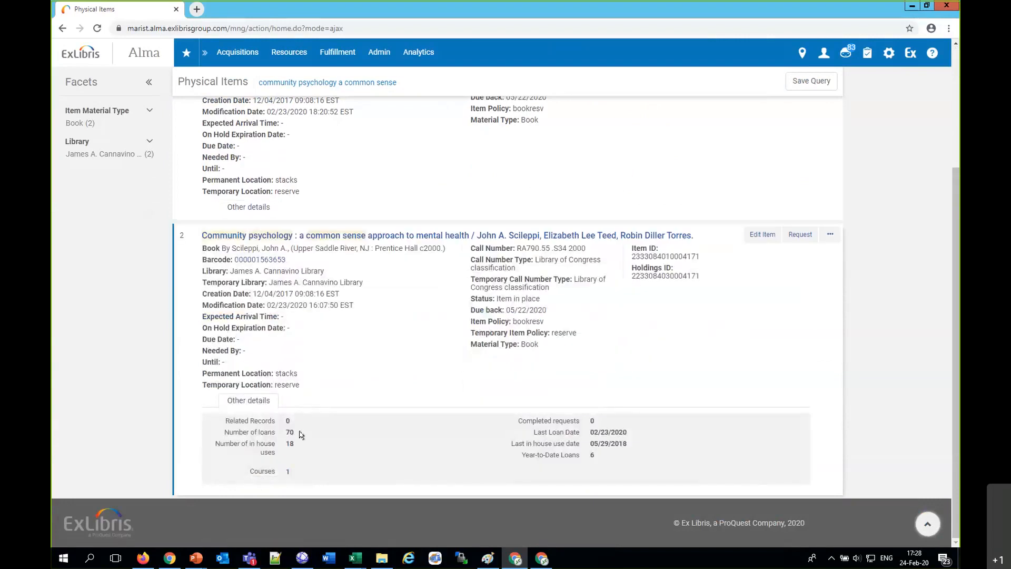
pyautogui.scroll(1, 301, 434)
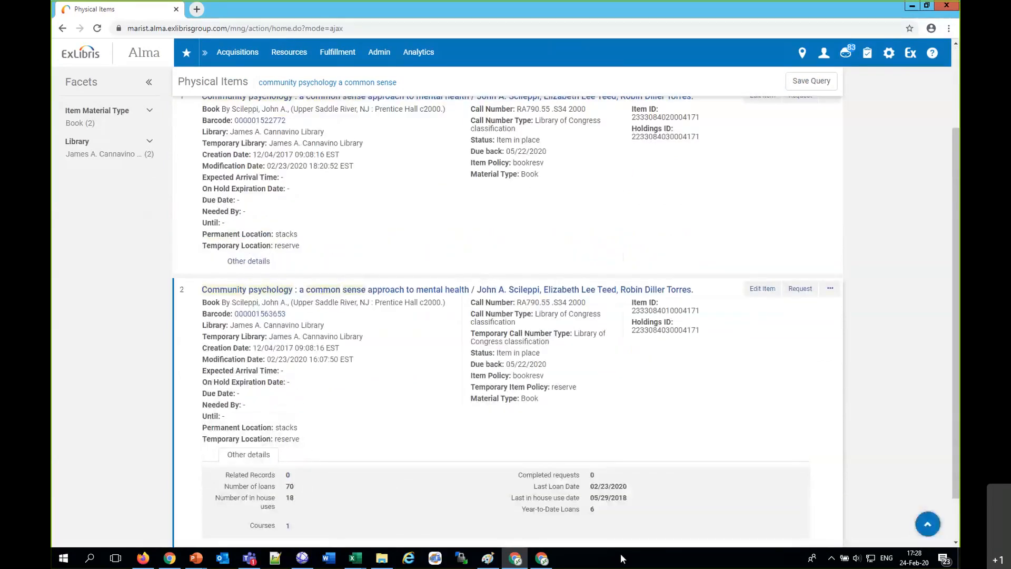
pyautogui.scroll(3, 603, 514)
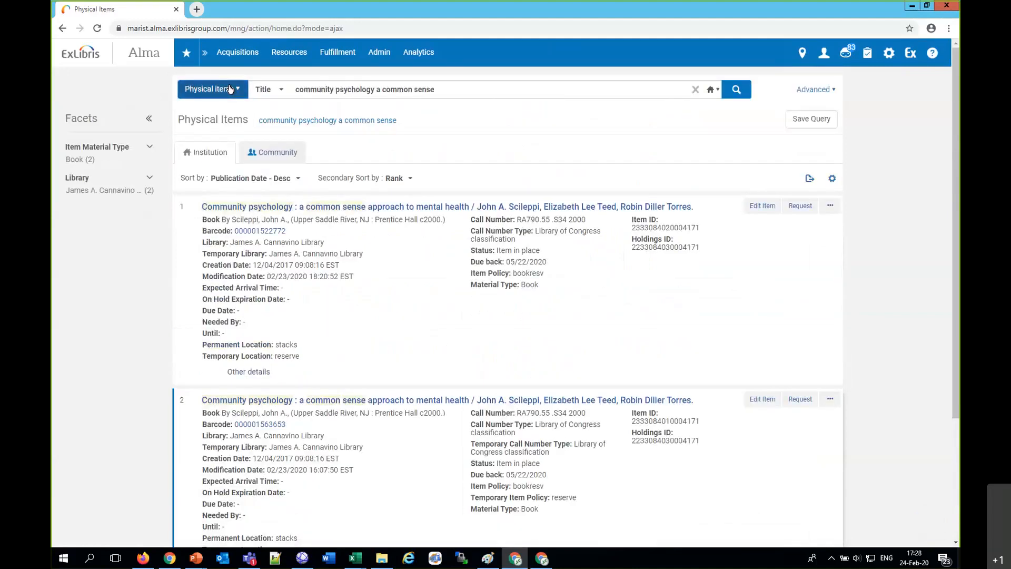
# Step: Show the other details of the first Community psychology item again to review its loan statistics
pyautogui.click(230, 89)
pyautogui.scroll(-1, 387, 451)
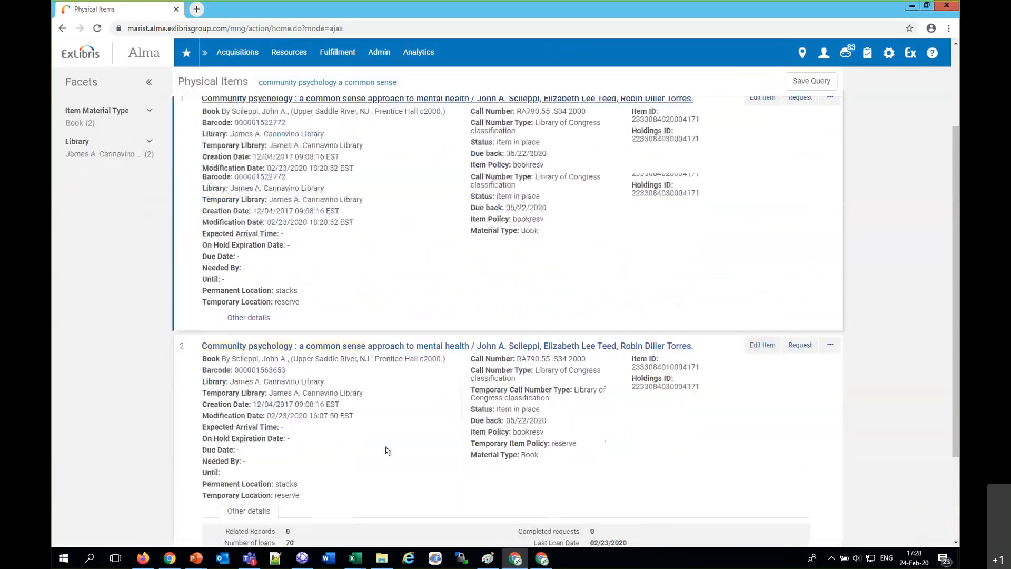
pyautogui.scroll(1, 305, 421)
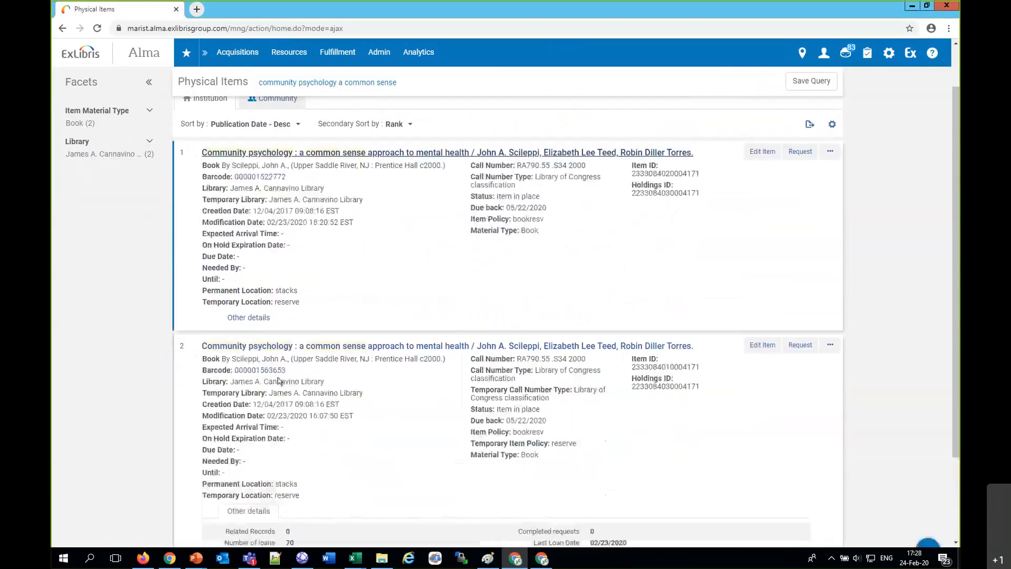
pyautogui.click(246, 318)
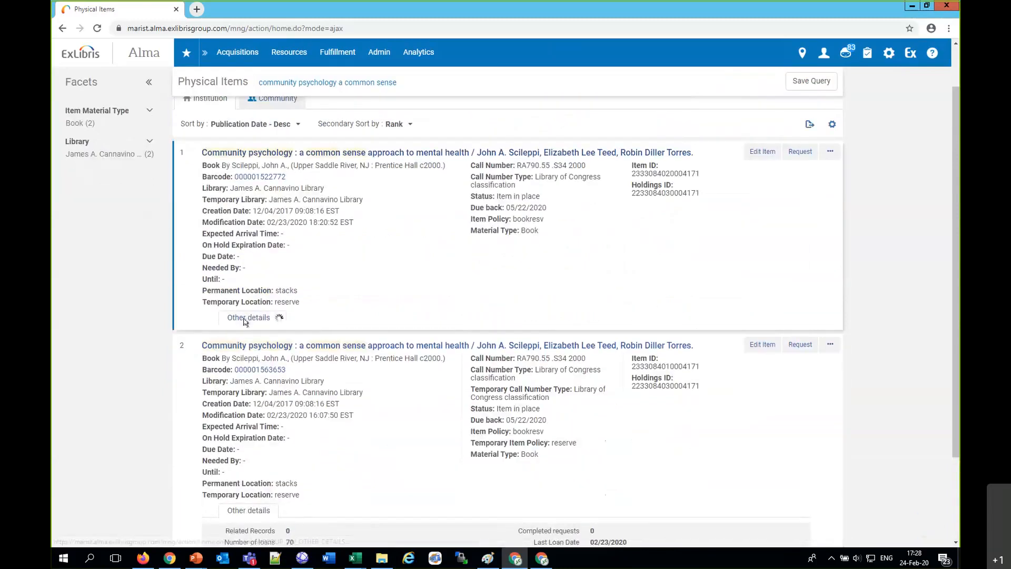
pyautogui.scroll(1, 332, 318)
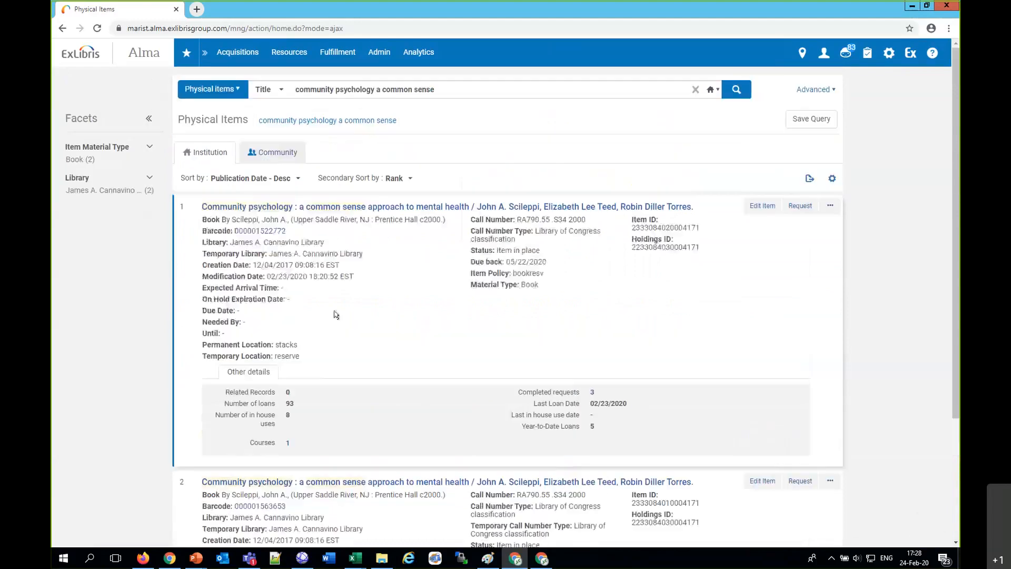
# Step: Run the same title search for "community psychology a common sense" on physical titles
pyautogui.click(212, 89)
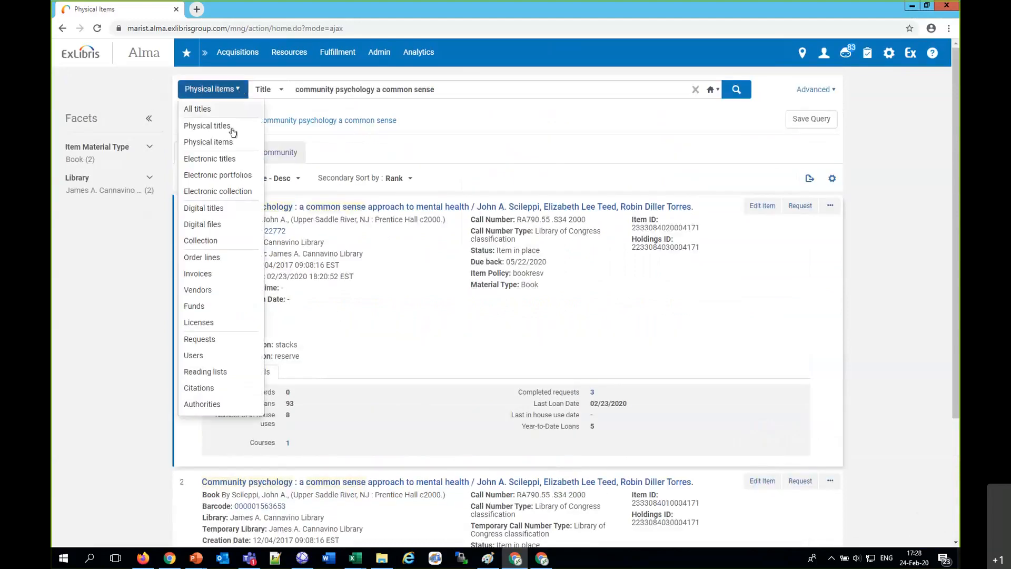
pyautogui.click(232, 126)
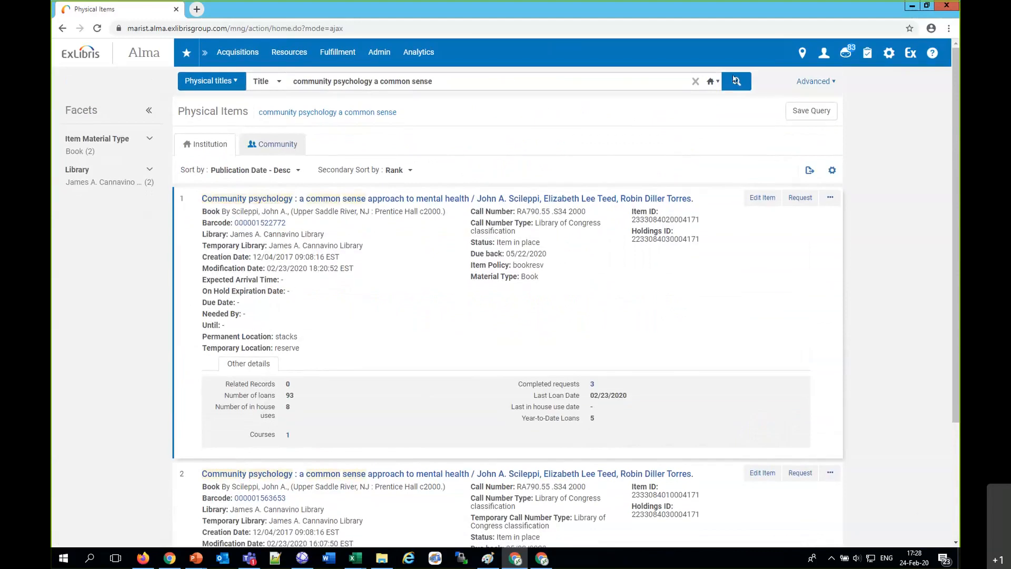
pyautogui.click(735, 80)
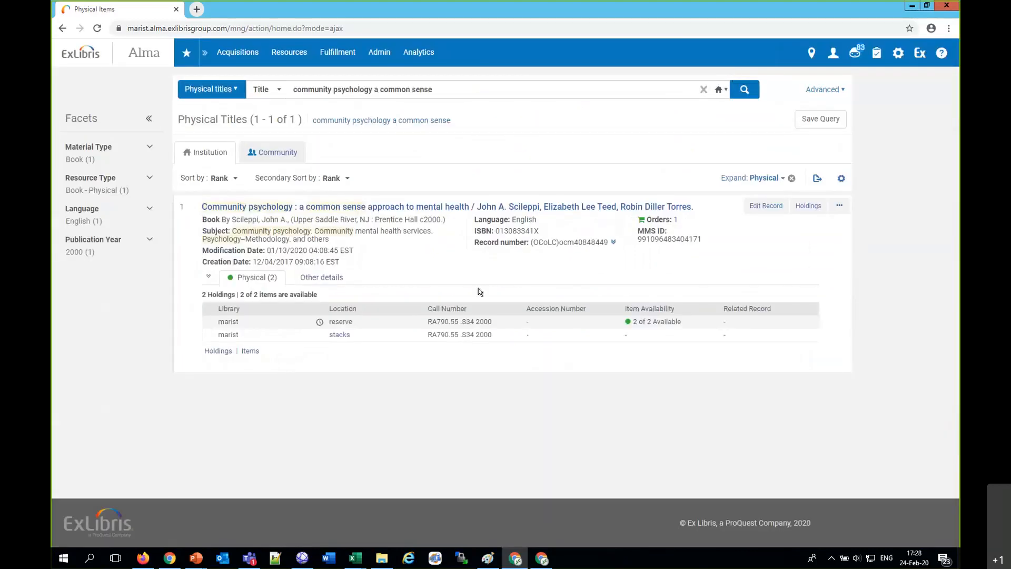
# Step: Examine the loan, in-house use and request statistics in the other details of the Community psychology physical title
pyautogui.click(321, 279)
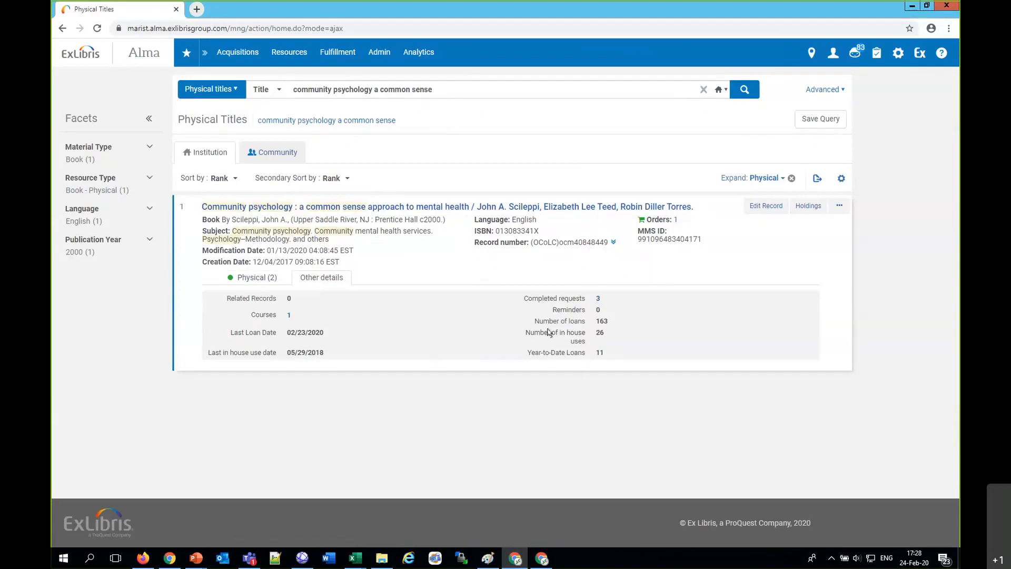
pyautogui.tripleClick(622, 319)
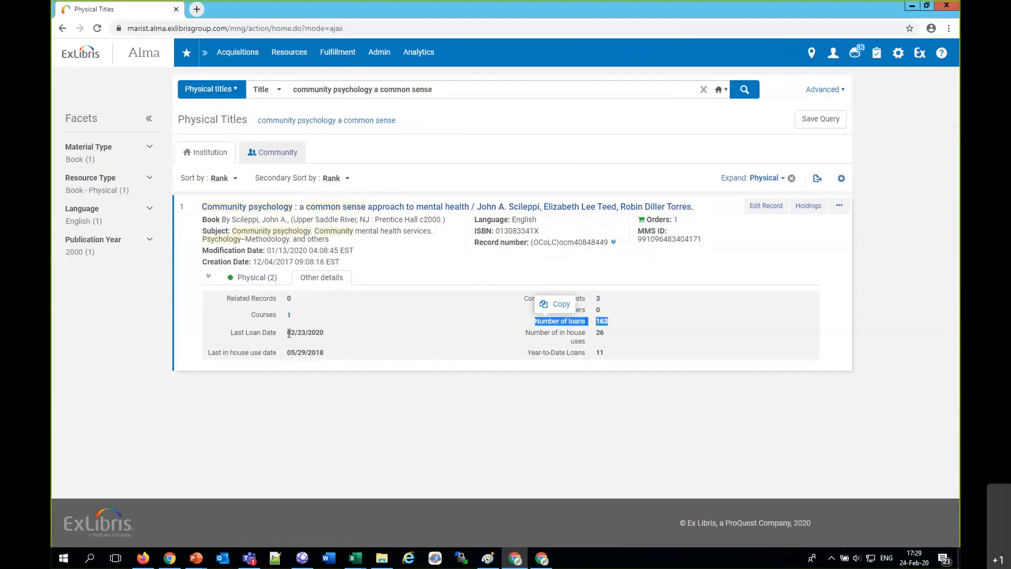
pyautogui.click(329, 339)
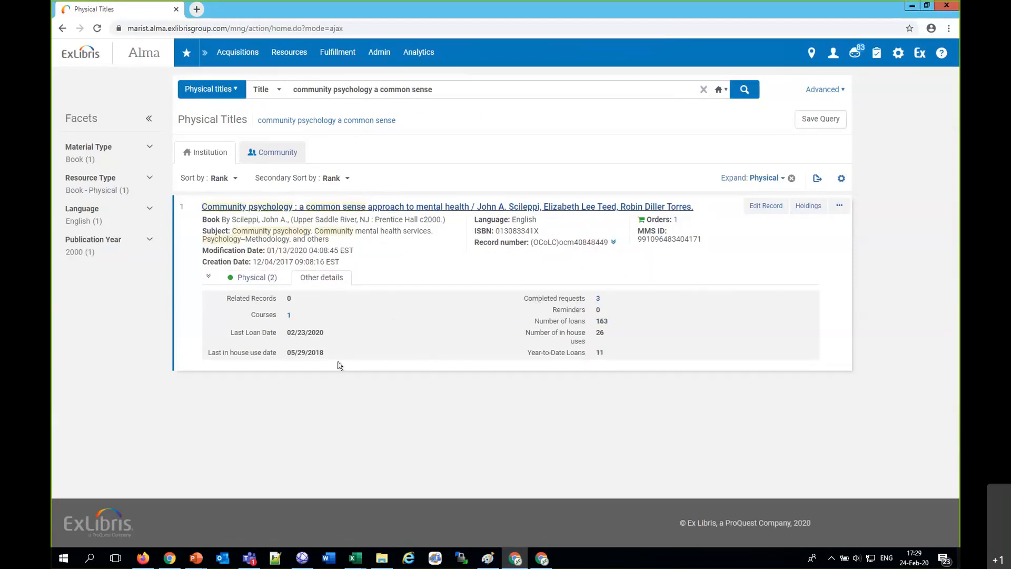
pyautogui.moveTo(287, 353); pyautogui.dragTo(338, 353)
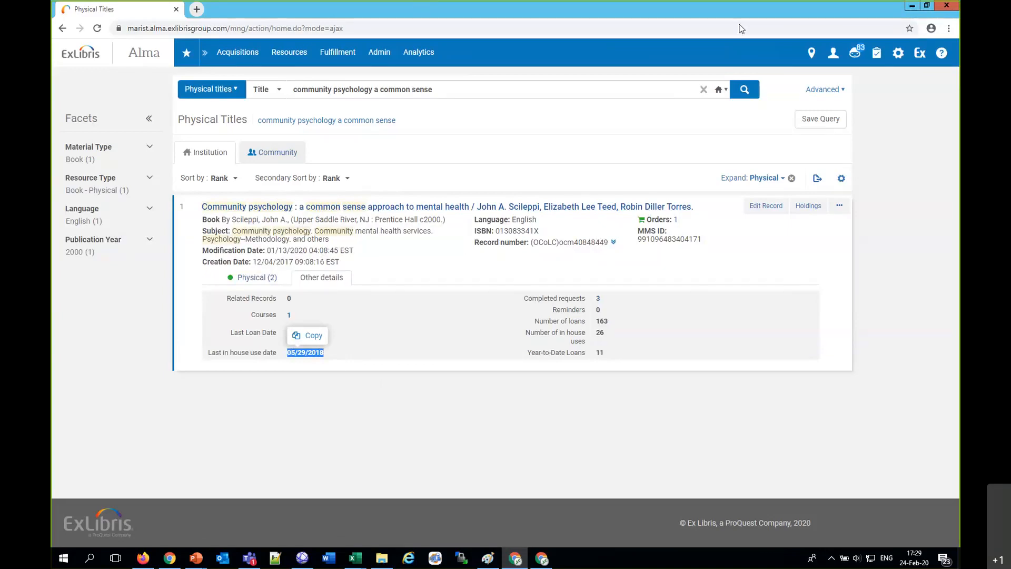
pyautogui.click(620, 19)
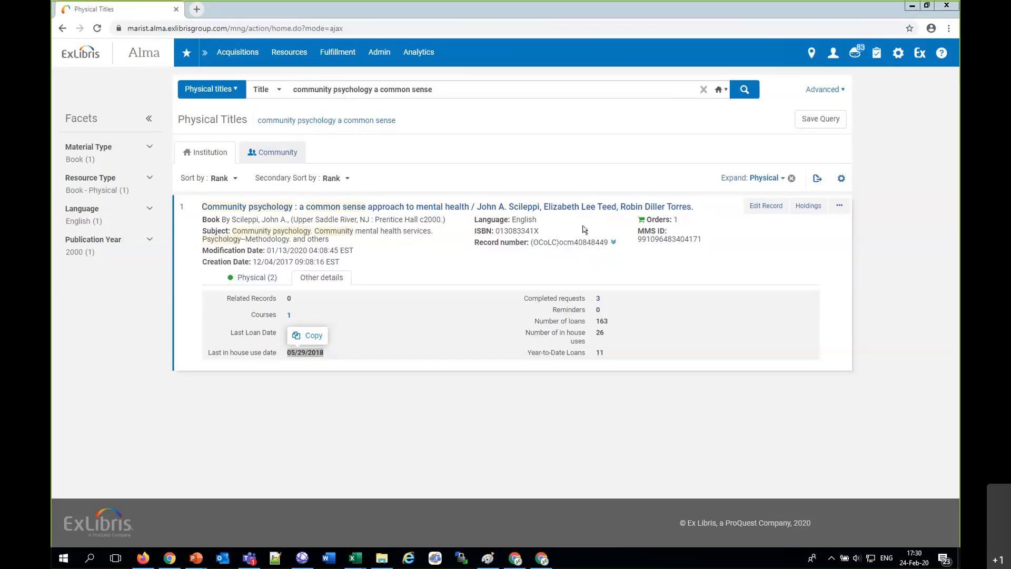
pyautogui.moveTo(523, 300); pyautogui.dragTo(638, 358)
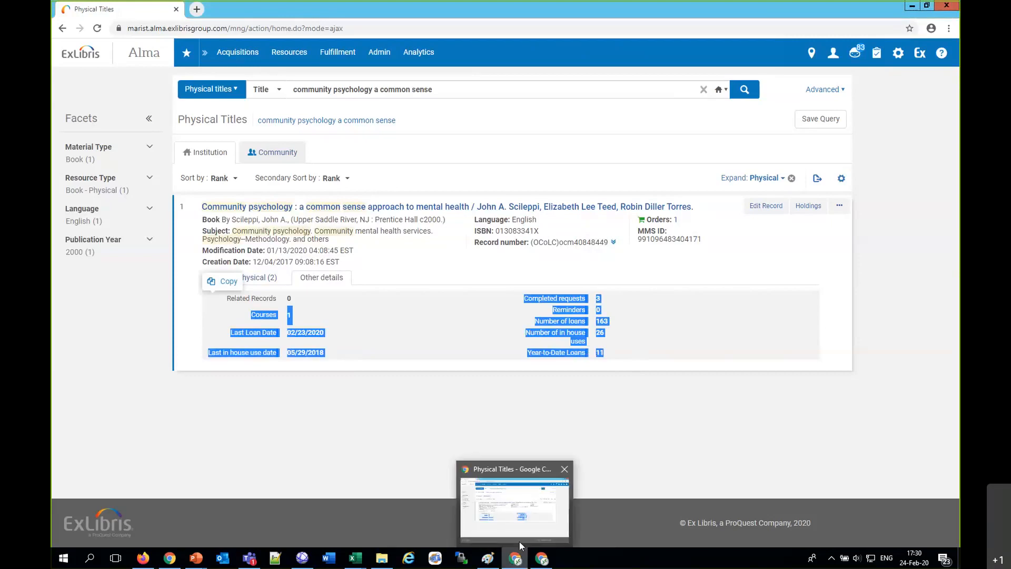
# Step: Switch to File Explorer and open the presentation Renewal Circulation Desk.pptx from the network folder
pyautogui.moveTo(171, 557)
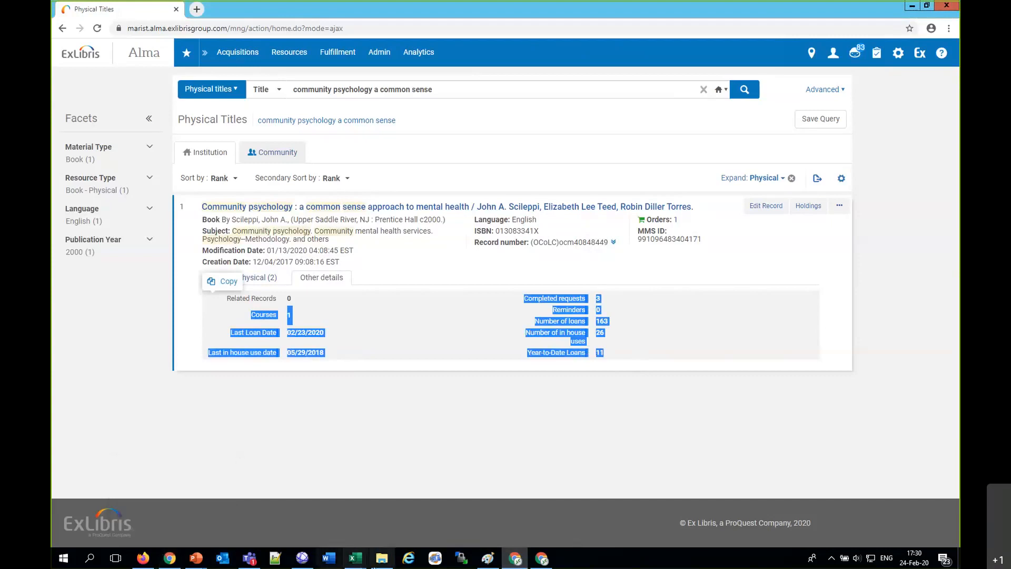
pyautogui.click(382, 558)
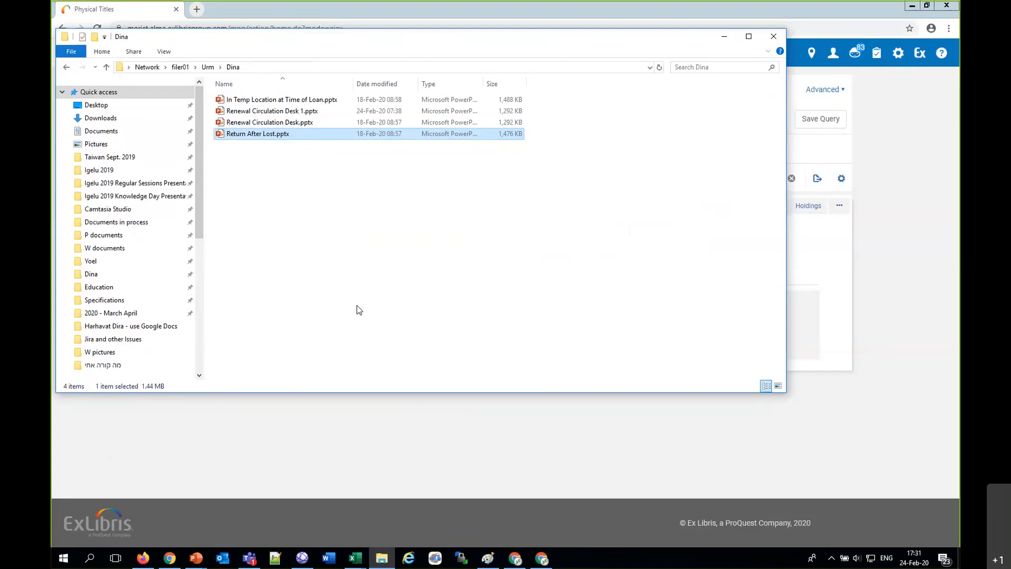
pyautogui.click(348, 326)
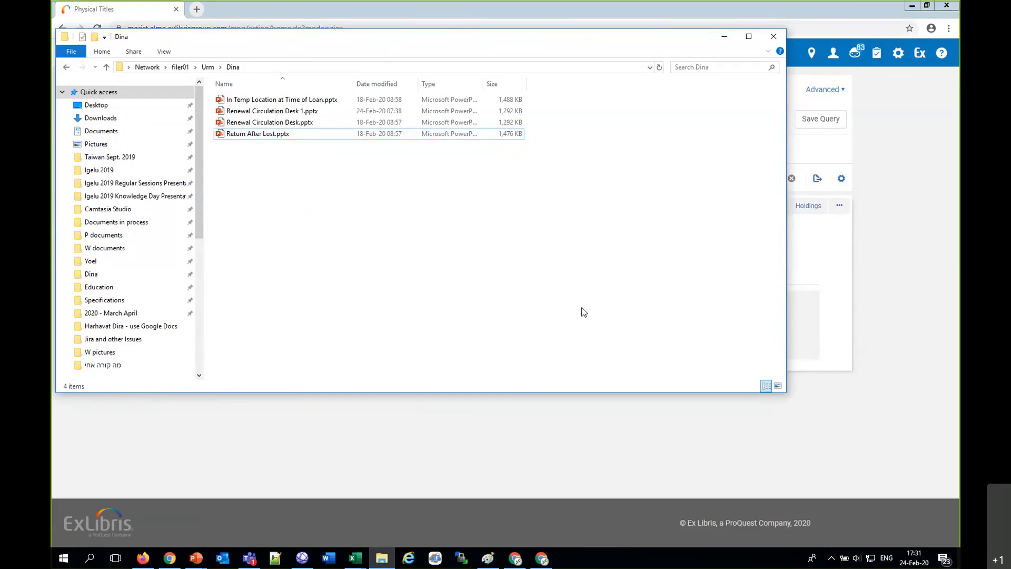
pyautogui.doubleClick(249, 125)
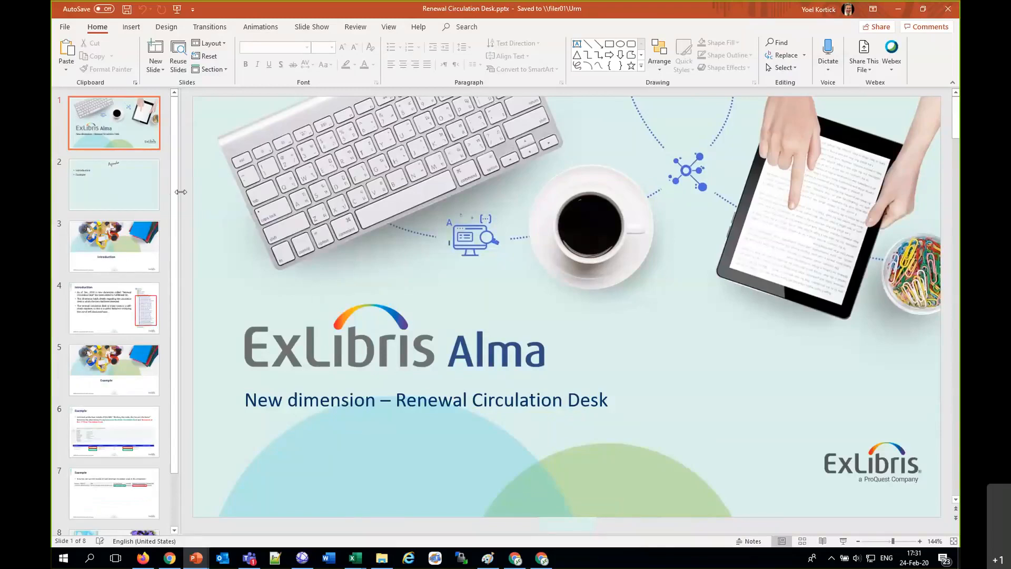
# Step: Review the introduction on slide 4 and the renewal circulation desk examples on slides 6 and 7
pyautogui.scroll(-2, 175, 211)
pyautogui.click(110, 284)
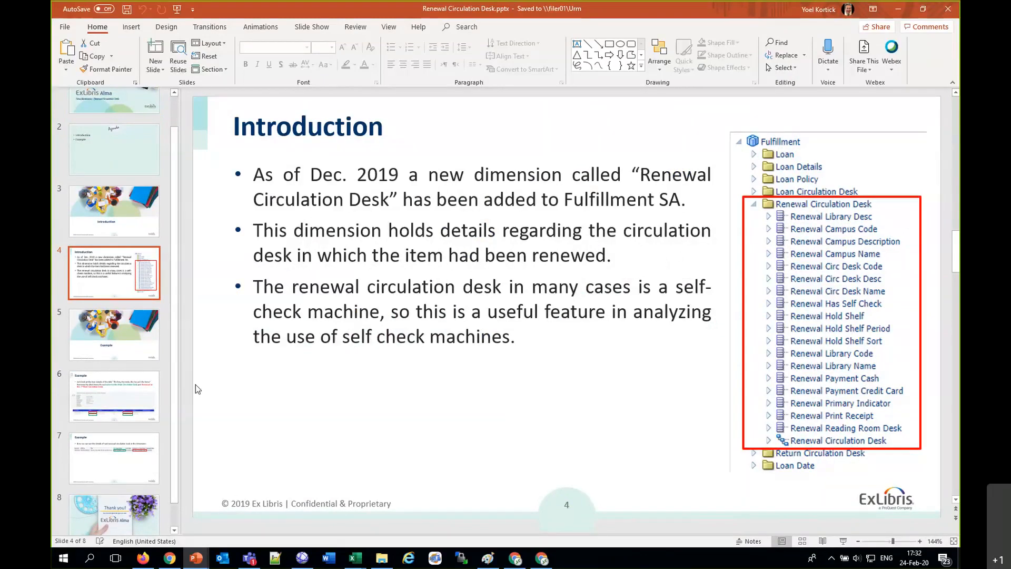
pyautogui.click(146, 388)
pyautogui.click(143, 458)
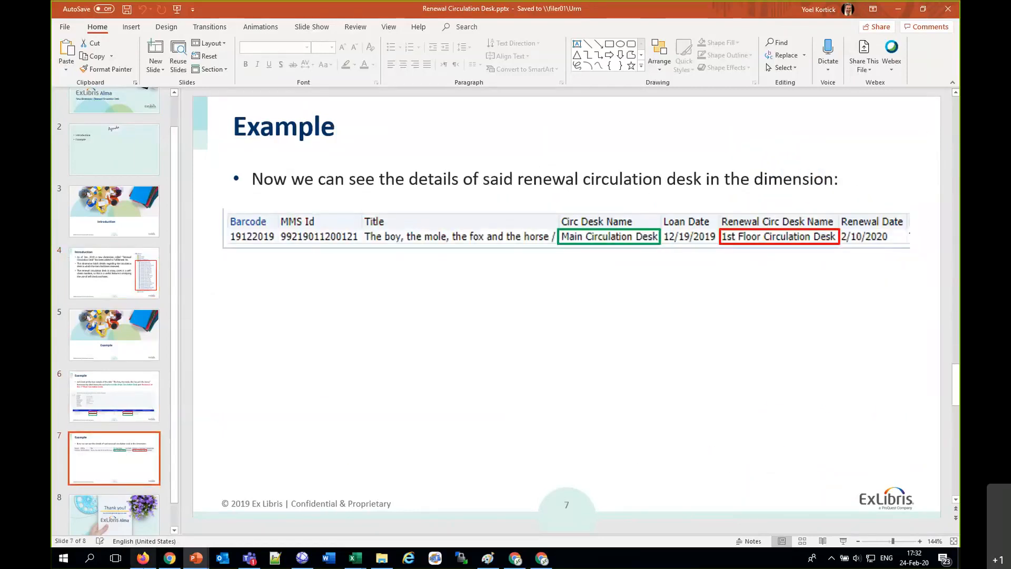
# Step: Switch to Alma in Firefox, open Design Analytics and create a new analysis on the Fulfillment subject area
pyautogui.click(143, 557)
pyautogui.moveTo(417, 78)
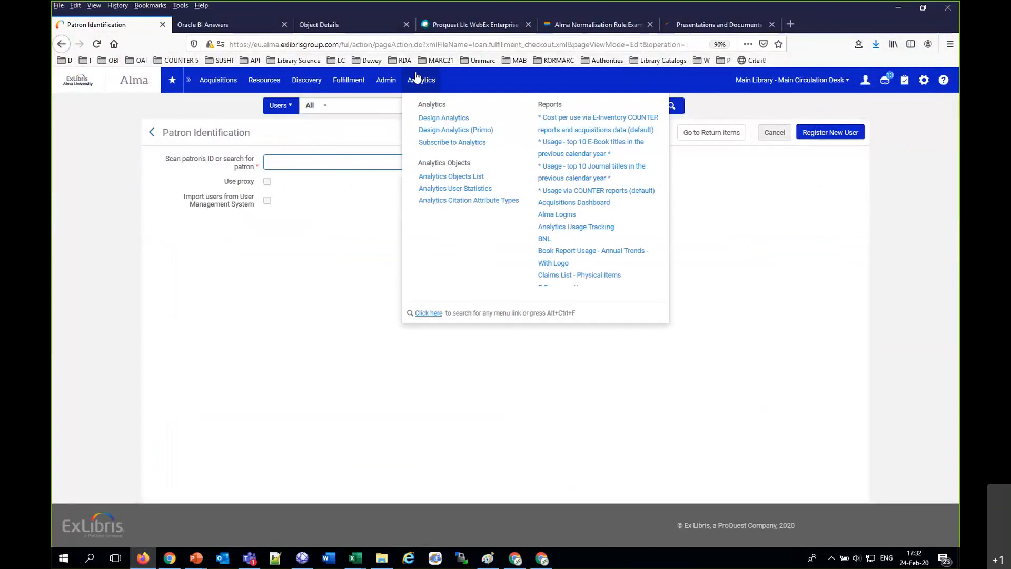
pyautogui.click(435, 119)
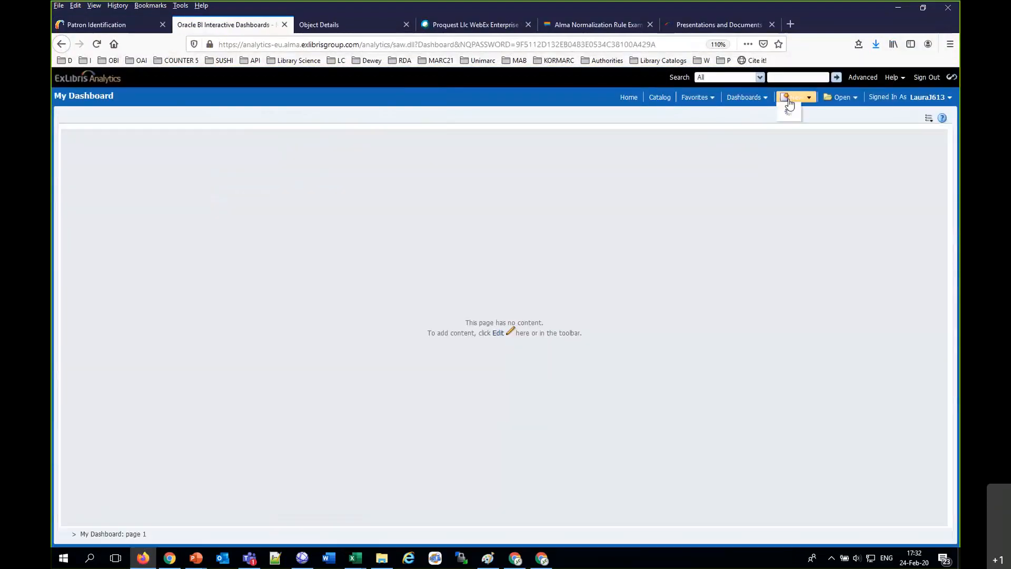
pyautogui.click(788, 98)
pyautogui.click(796, 118)
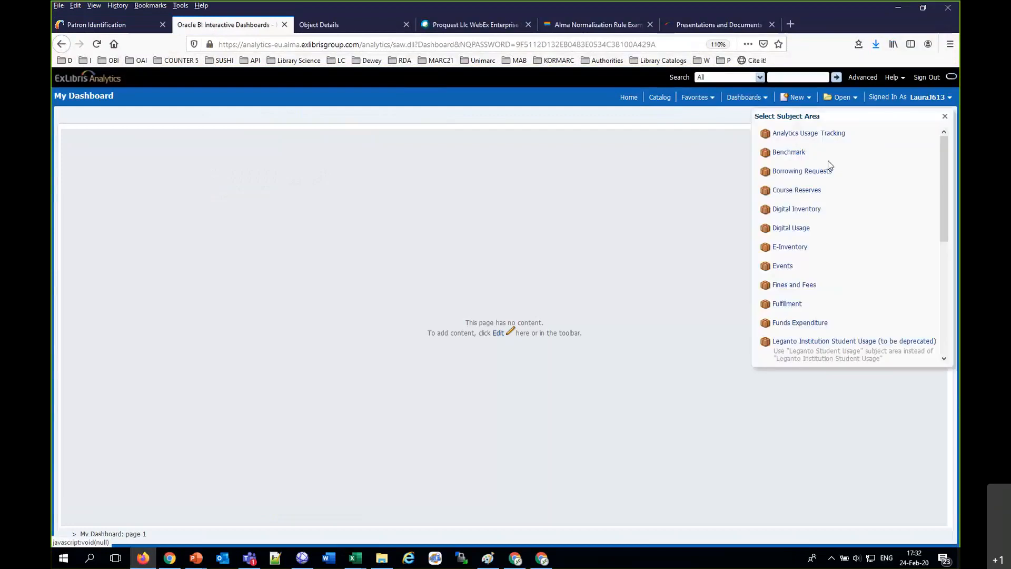
pyautogui.scroll(-4, 826, 253)
pyautogui.click(788, 191)
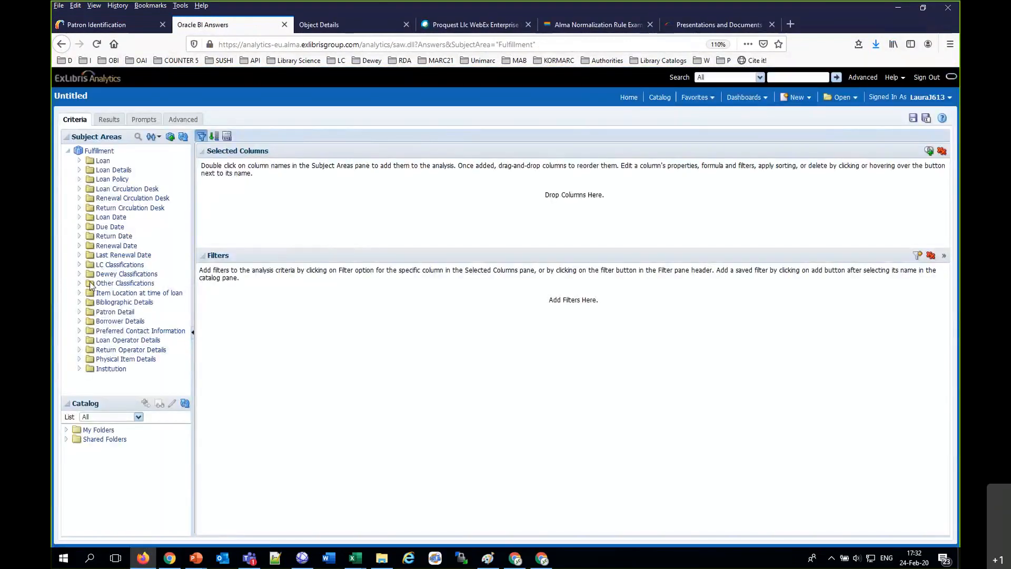
# Step: Add the Circ Desk Code column from the Return Circulation Desk dimension to the analysis
pyautogui.click(79, 207)
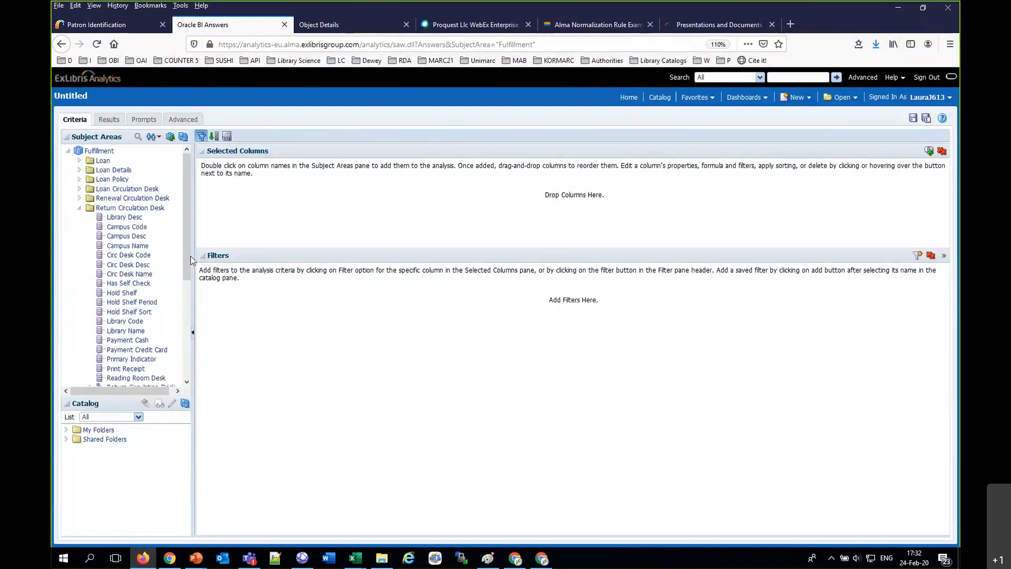
pyautogui.moveTo(191, 260); pyautogui.dragTo(192, 301)
pyautogui.scroll(3, 149, 299)
pyautogui.click(141, 257)
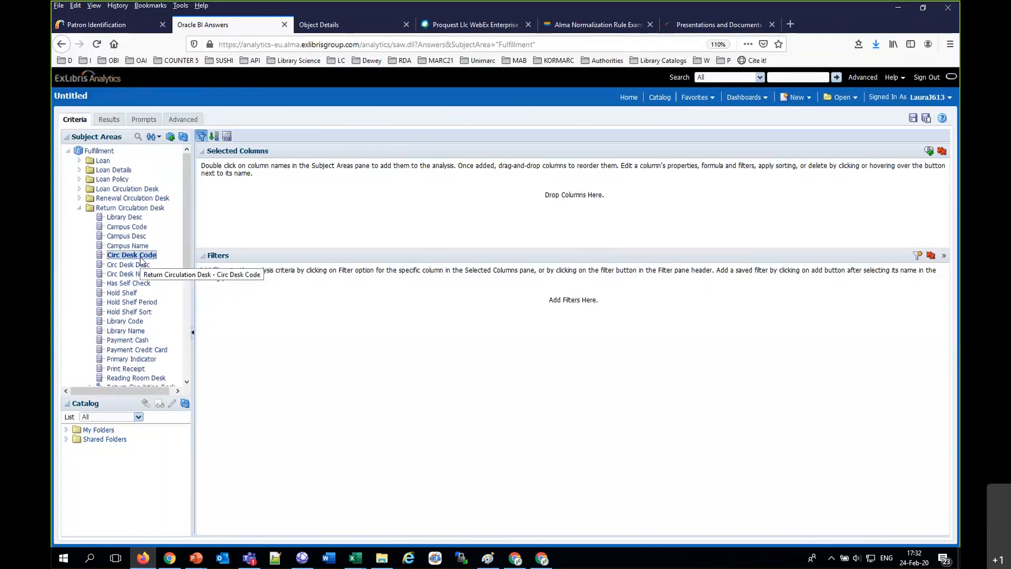
pyautogui.doubleClick(142, 258)
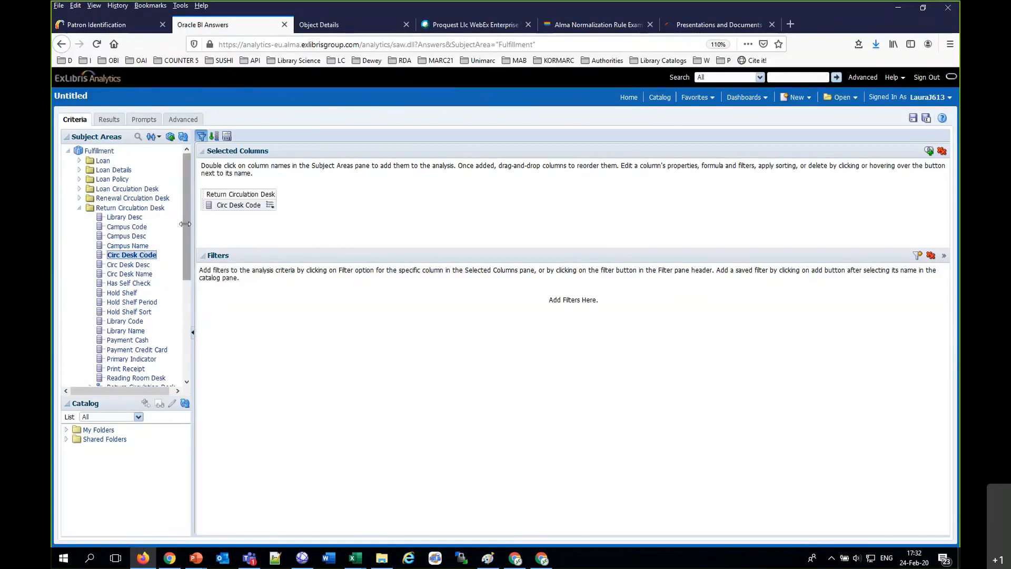
# Step: Inspect the SQL form of a filter on the Return Circulation Desk's Circ Desk Code, without saving the filter
pyautogui.click(270, 206)
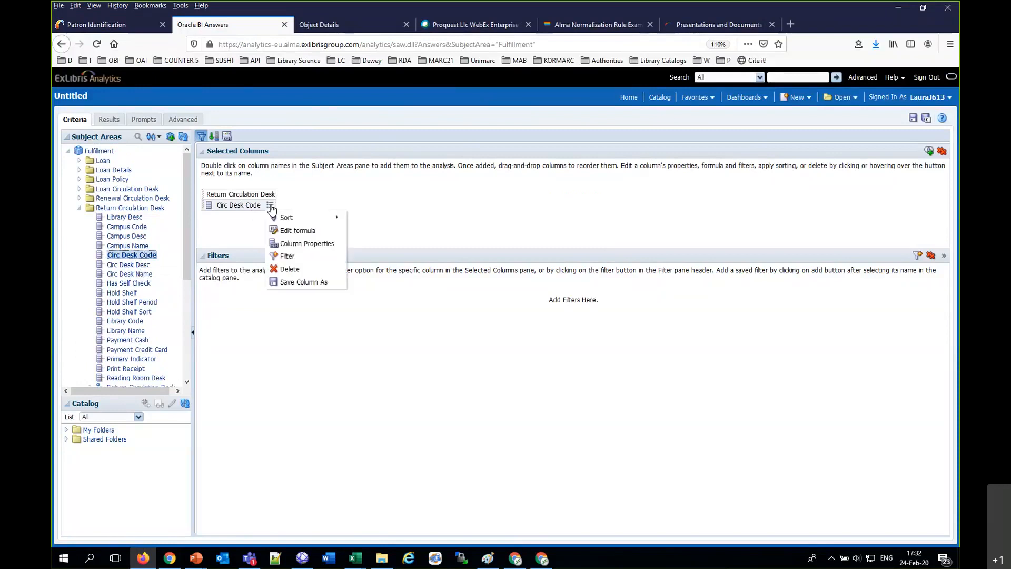
pyautogui.click(287, 256)
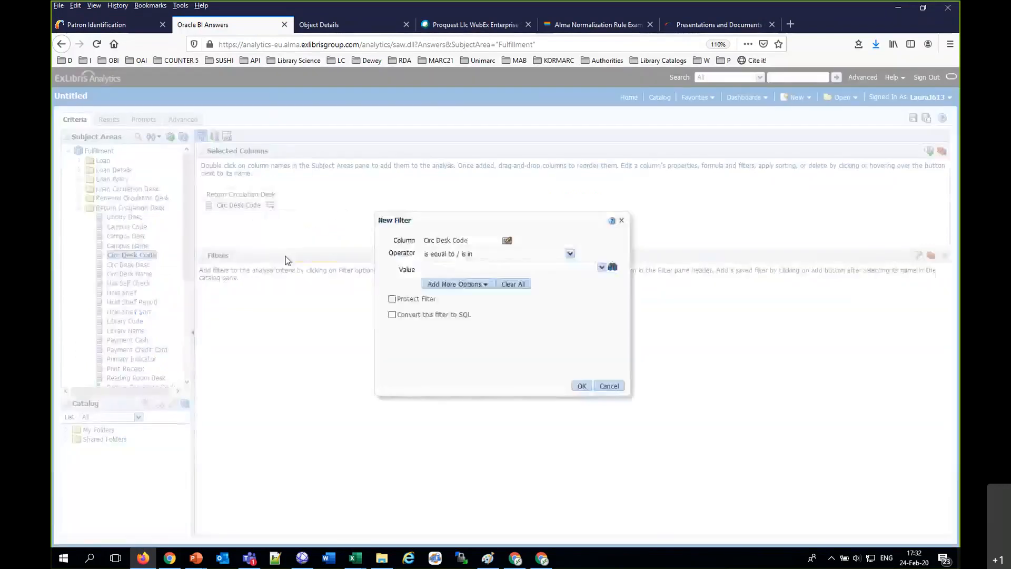
pyautogui.click(392, 315)
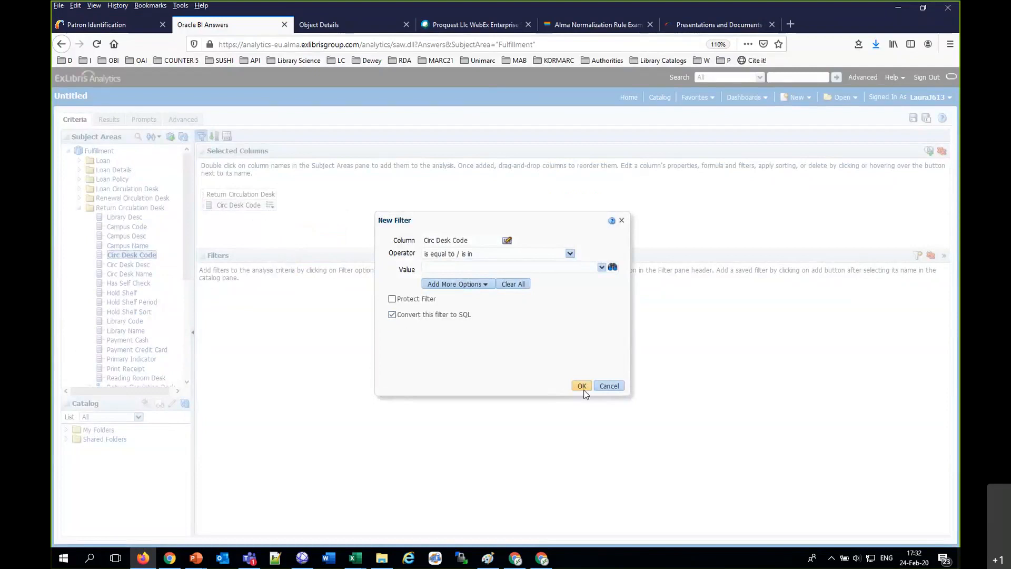
pyautogui.click(582, 386)
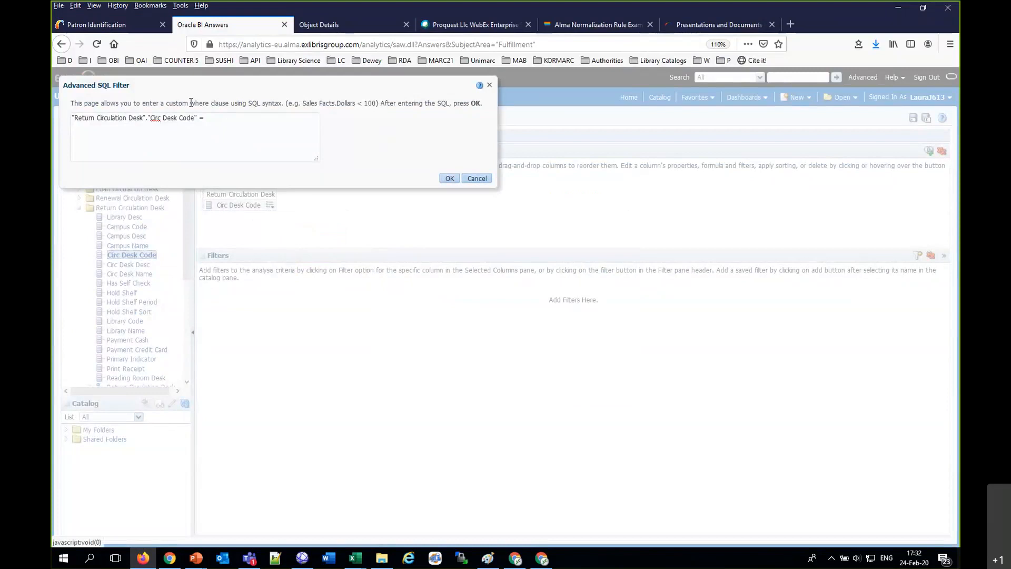
pyautogui.moveTo(198, 117); pyautogui.dragTo(72, 118)
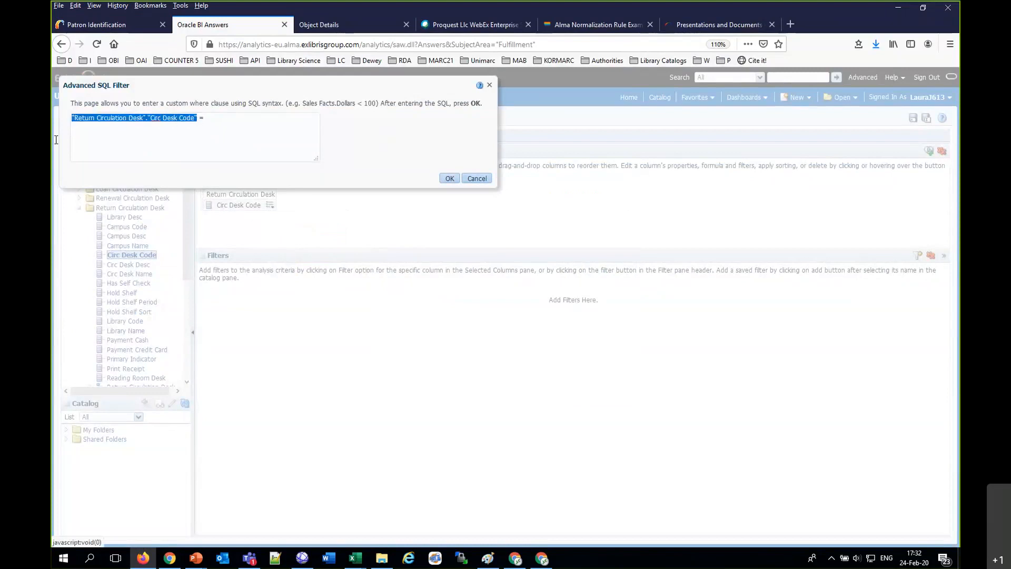
pyautogui.click(477, 178)
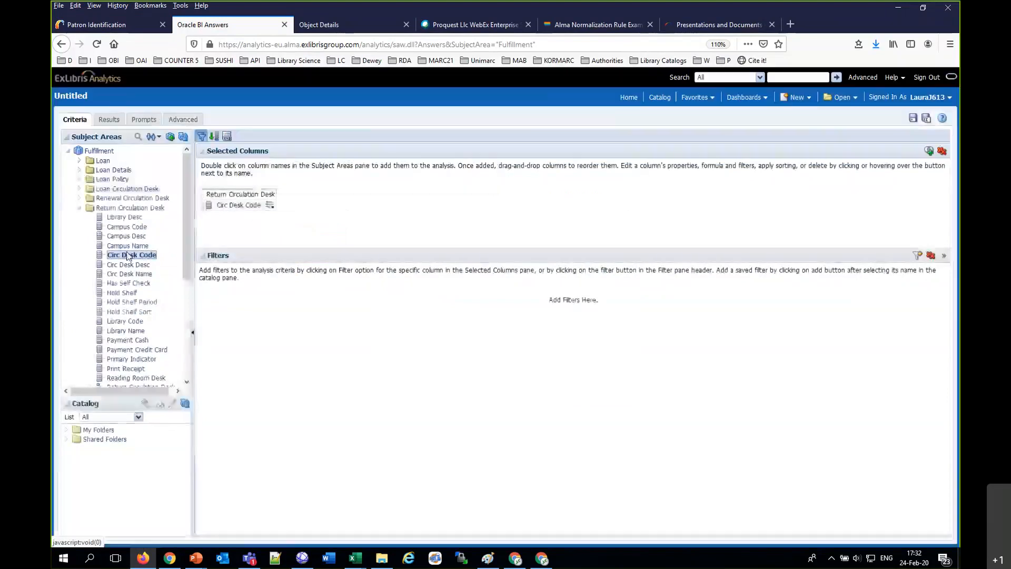
# Step: Replace the Return Circulation Desk column with Renewal Circ Desk Code from the Renewal Circulation Desk dimension
pyautogui.click(82, 209)
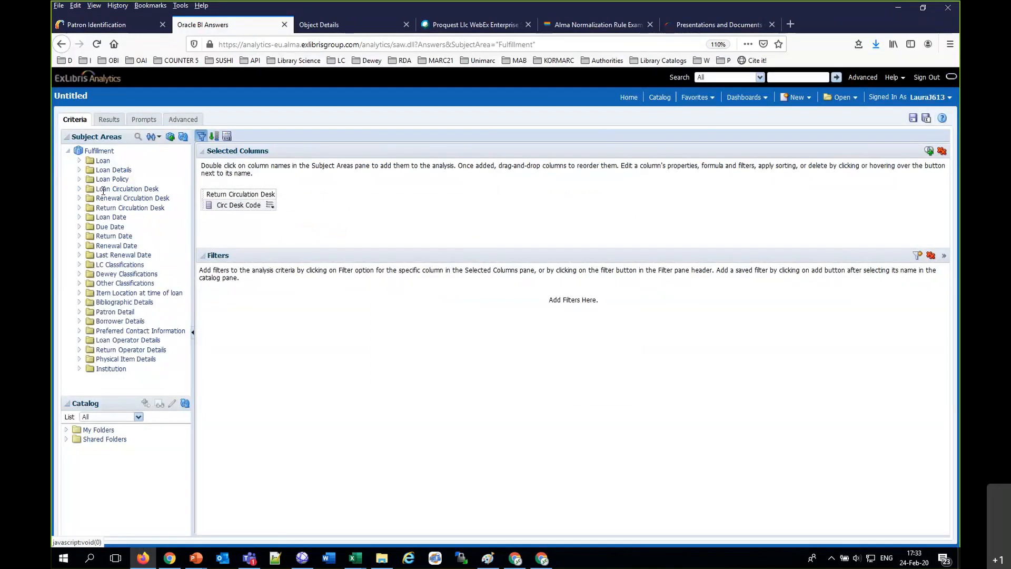
pyautogui.click(270, 205)
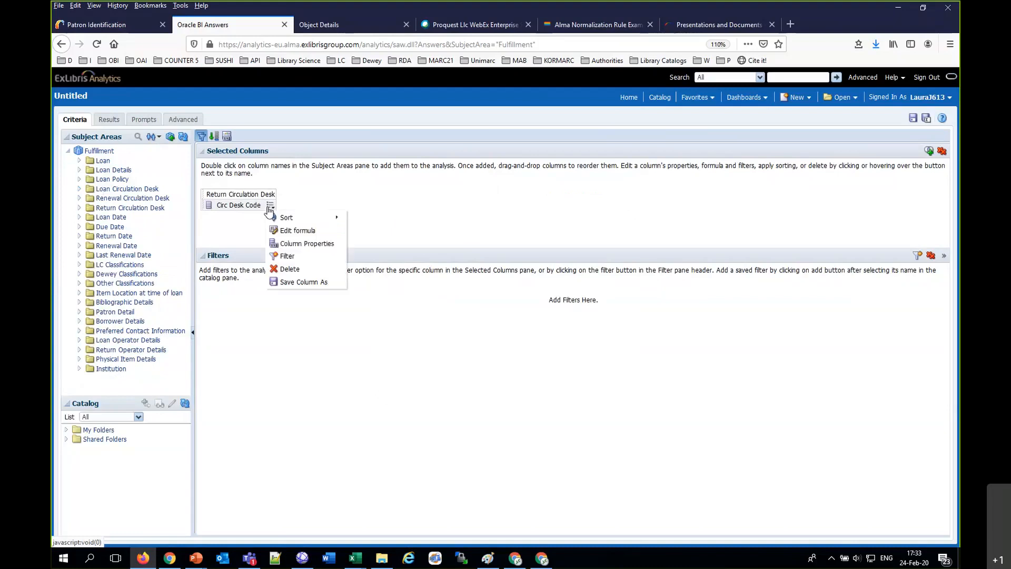
pyautogui.click(295, 266)
pyautogui.click(80, 198)
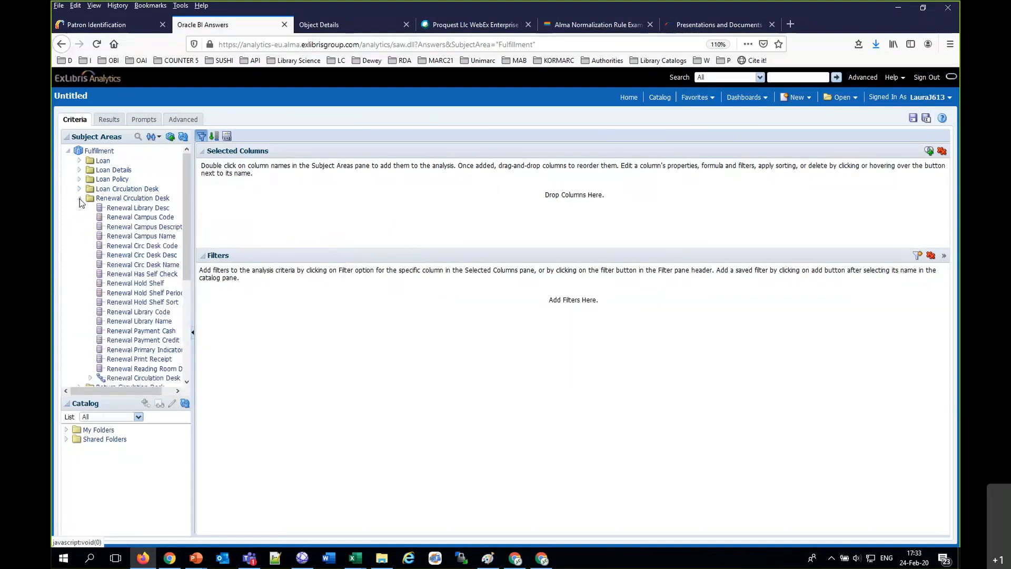
pyautogui.doubleClick(131, 248)
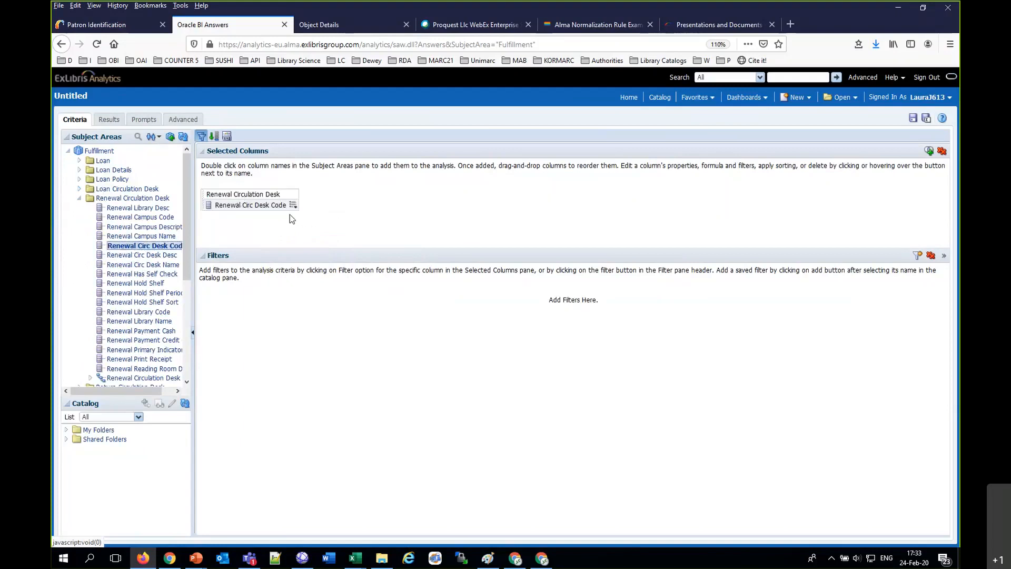
# Step: Inspect the SQL form of a filter on Renewal Circ Desk Code, without saving the filter
pyautogui.click(293, 207)
pyautogui.click(308, 257)
pyautogui.click(392, 314)
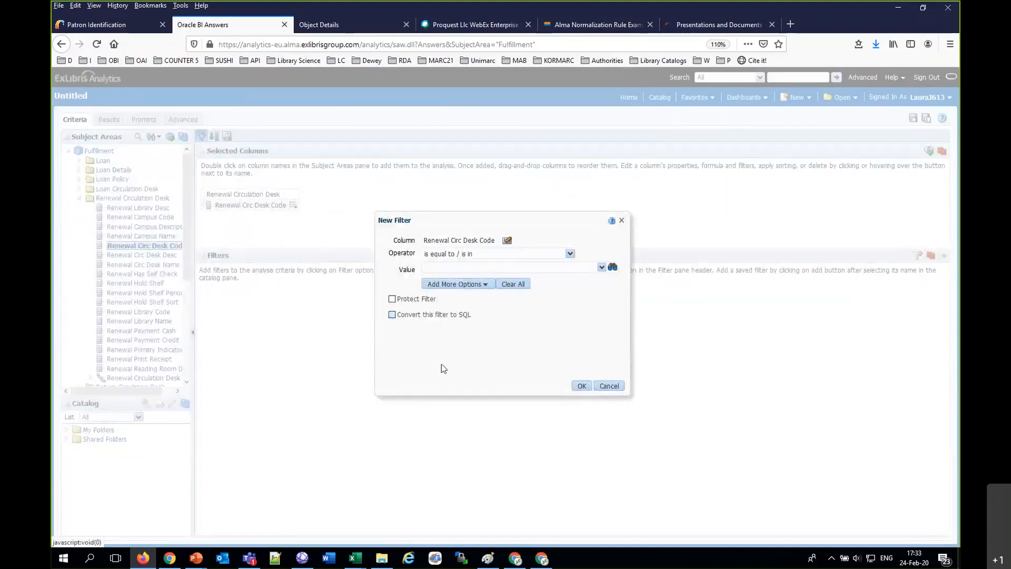
pyautogui.click(581, 387)
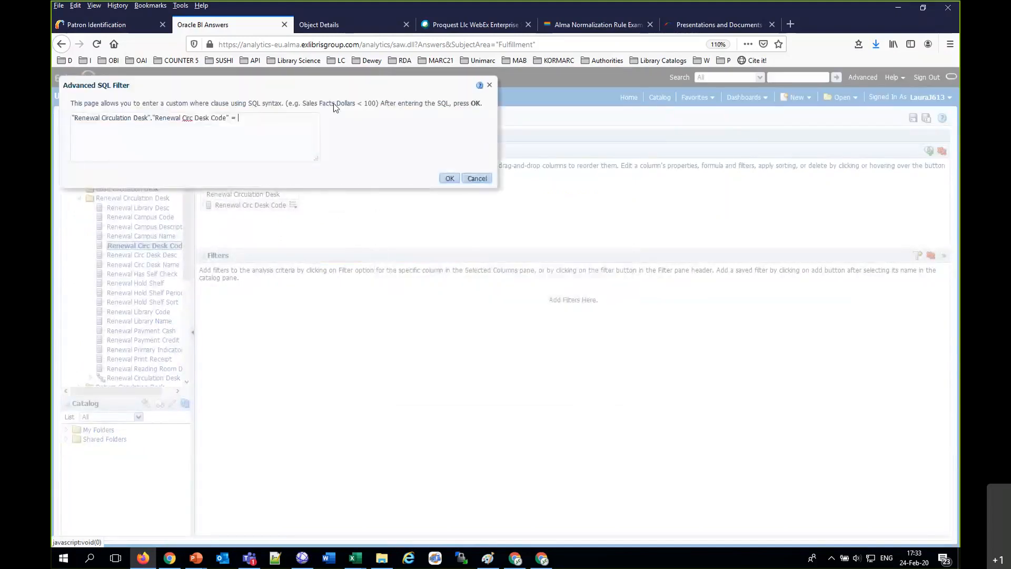
pyautogui.moveTo(230, 117); pyautogui.dragTo(71, 117)
pyautogui.hotkey('ctrl', 'c')
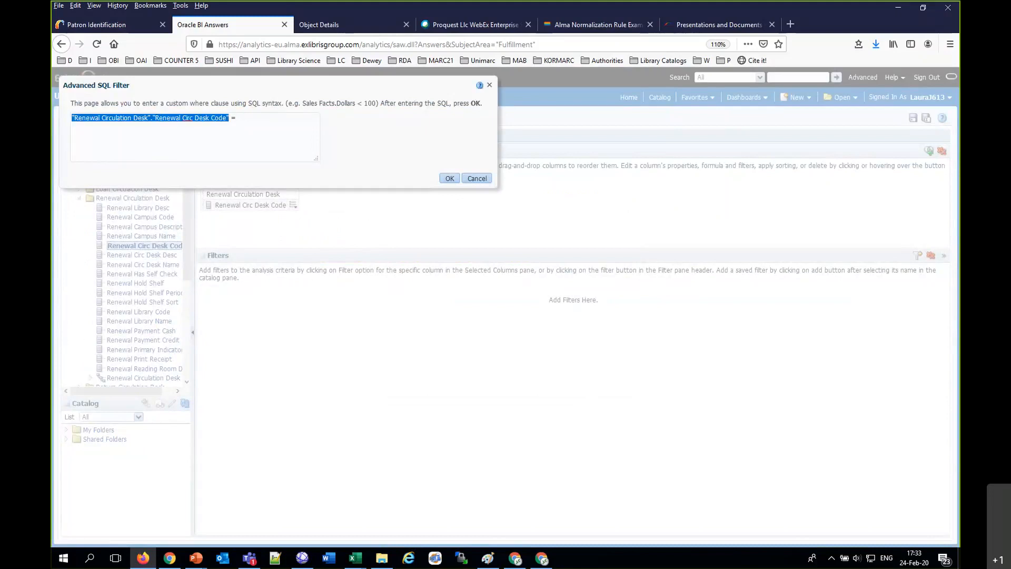
pyautogui.click(477, 178)
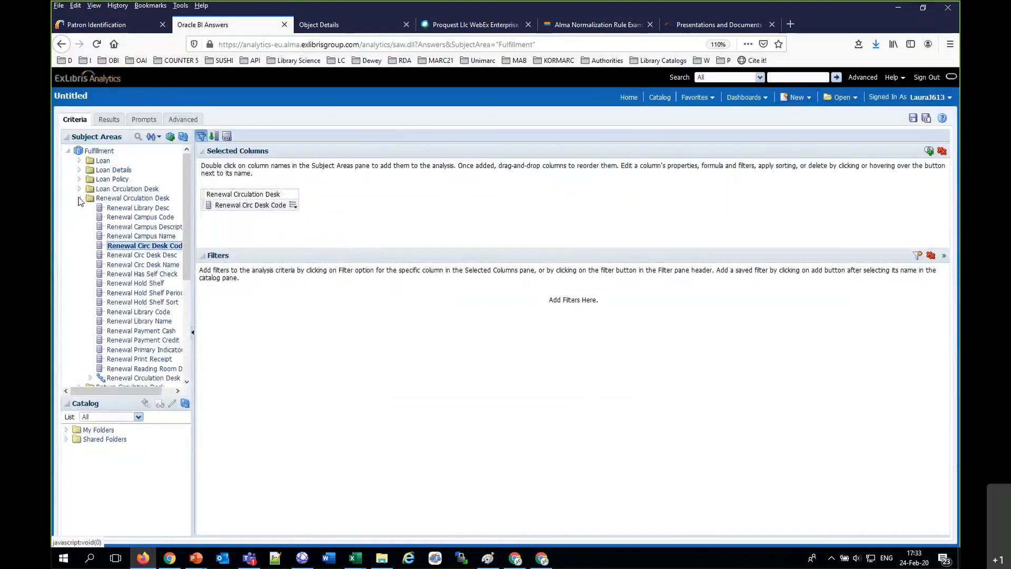
# Step: Add the Circ Desk Code column from the Loan Circulation Desk dimension to the analysis
pyautogui.click(79, 198)
pyautogui.click(80, 189)
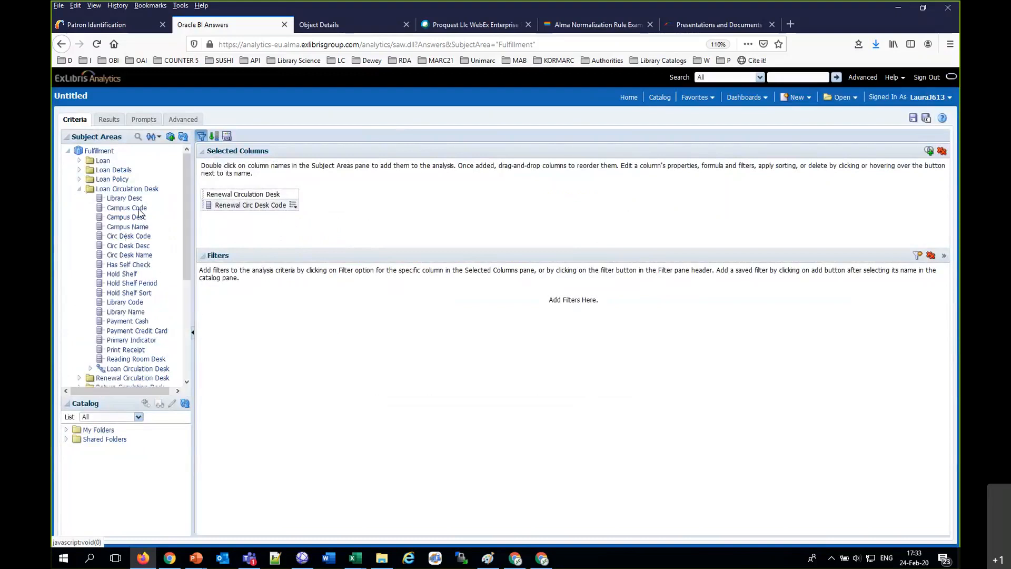
pyautogui.click(138, 236)
pyautogui.doubleClick(140, 236)
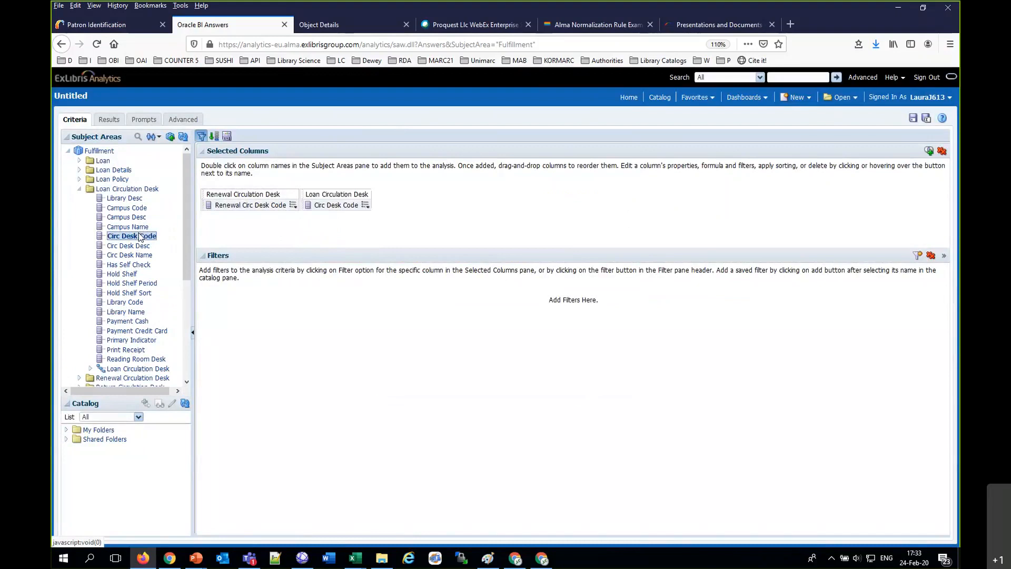
# Step: Add an SQL filter requiring the Loan Circulation Desk's Circ Desk Code to differ (<>) from the Renewal Circulation Desk's Renewal Circ Desk Code
pyautogui.click(364, 206)
pyautogui.click(383, 256)
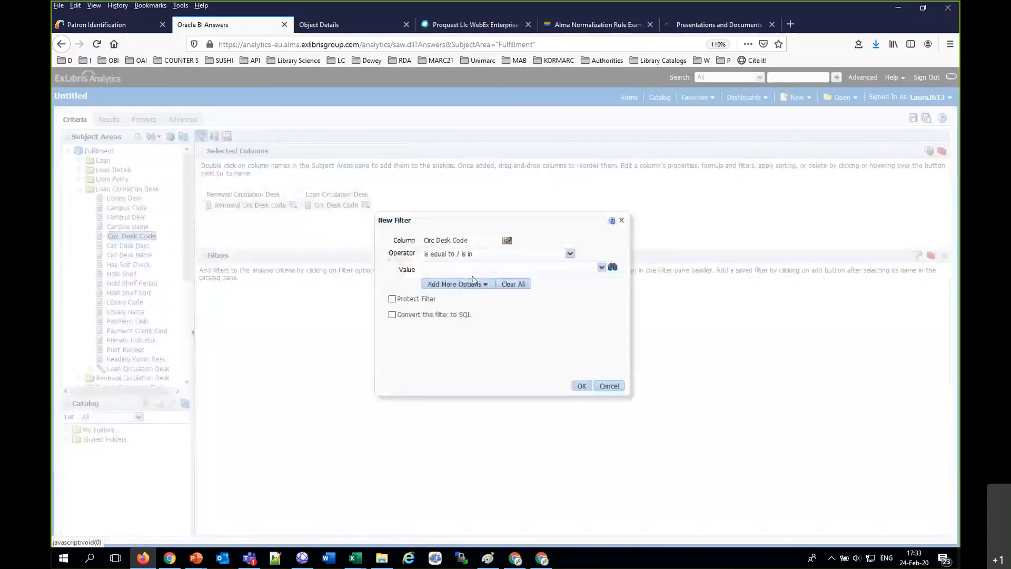
pyautogui.click(480, 254)
pyautogui.click(468, 279)
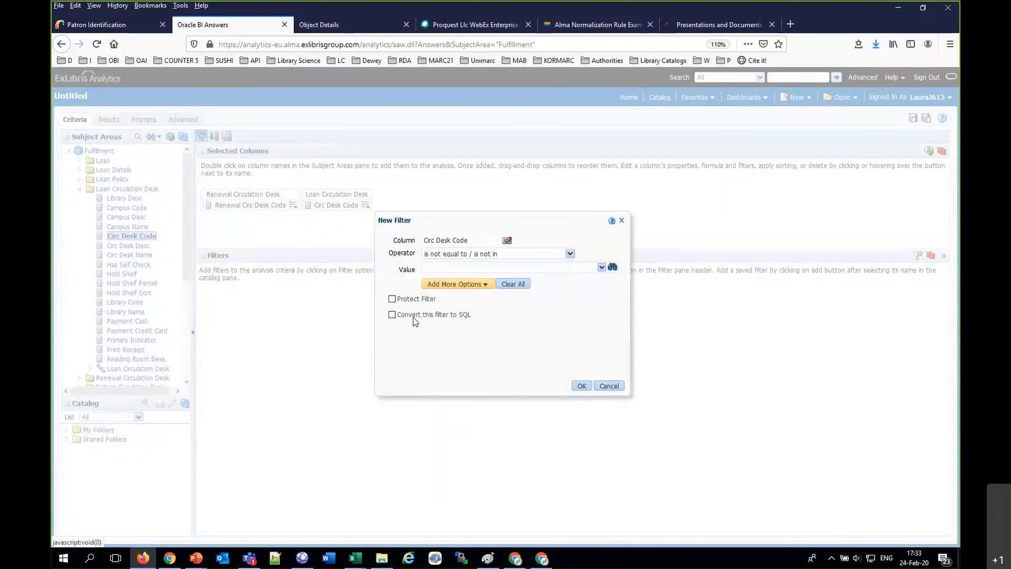
pyautogui.click(412, 315)
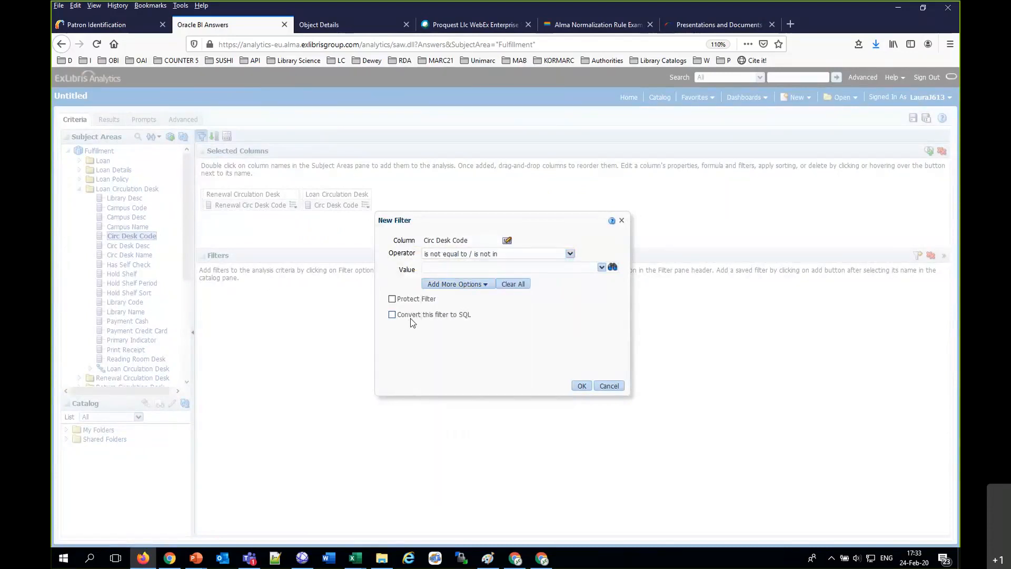
pyautogui.click(589, 389)
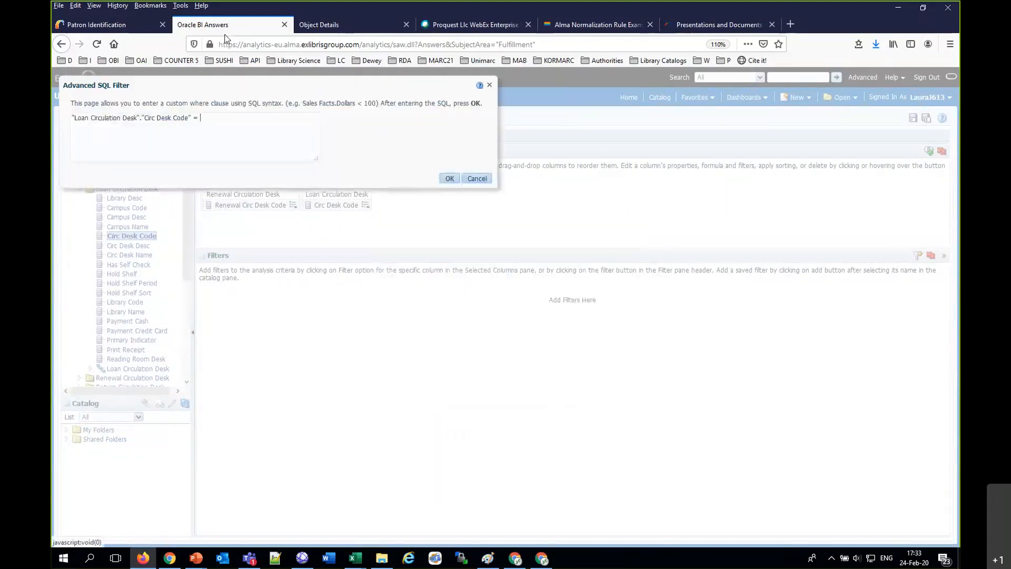
pyautogui.hotkey('ctrl', 'v')
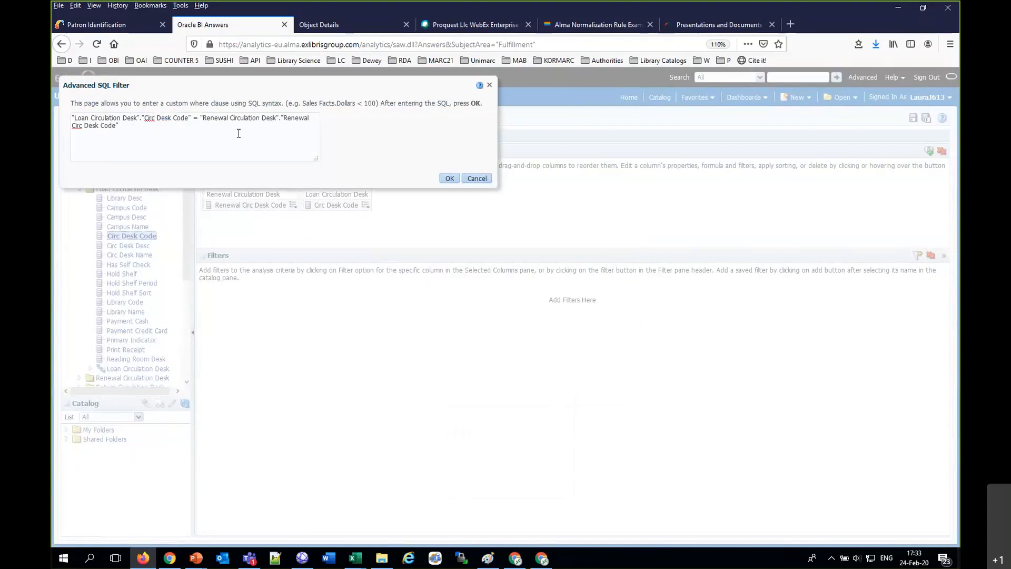
pyautogui.press('BackSpace')
pyautogui.write('<>')
pyautogui.click(449, 178)
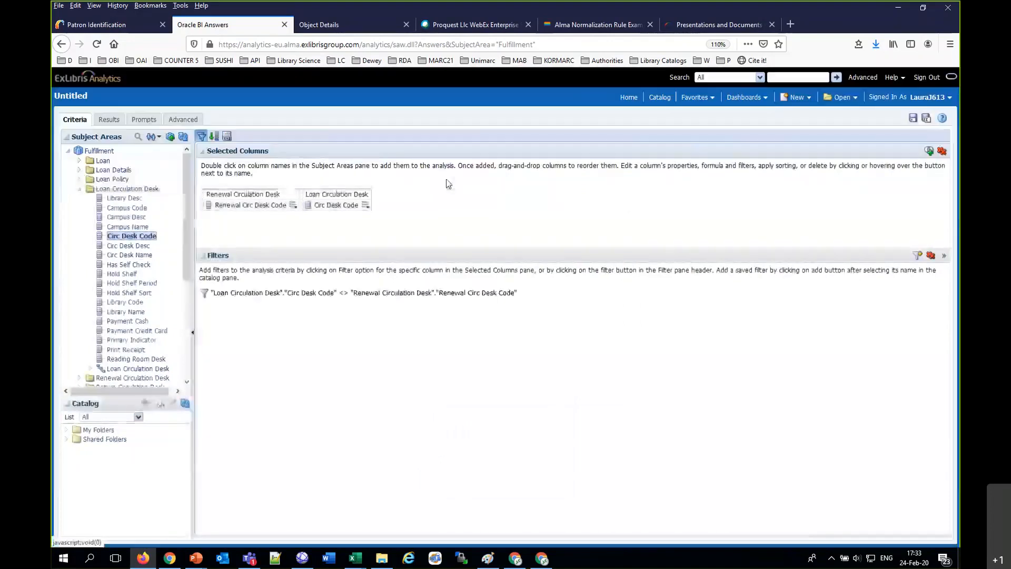
# Step: Add a filter requiring Renewal Circ Desk Code to be not null
pyautogui.click(80, 189)
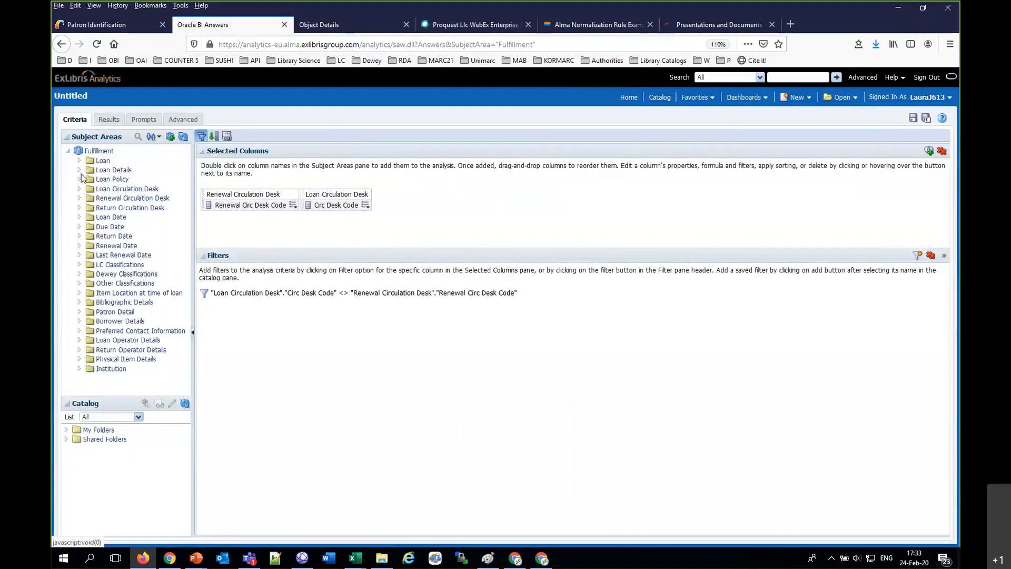
pyautogui.click(293, 206)
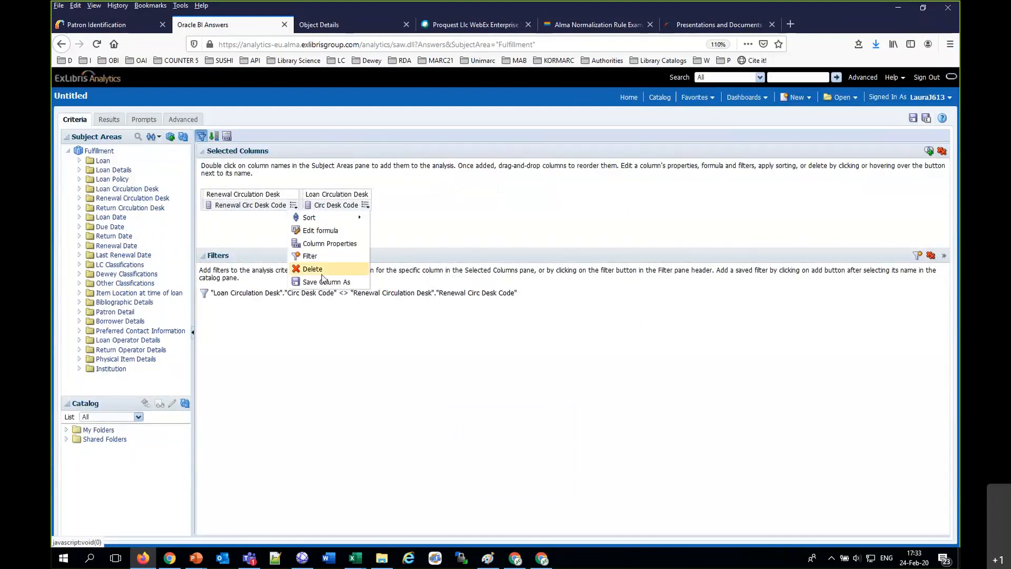
pyautogui.click(311, 256)
pyautogui.click(458, 254)
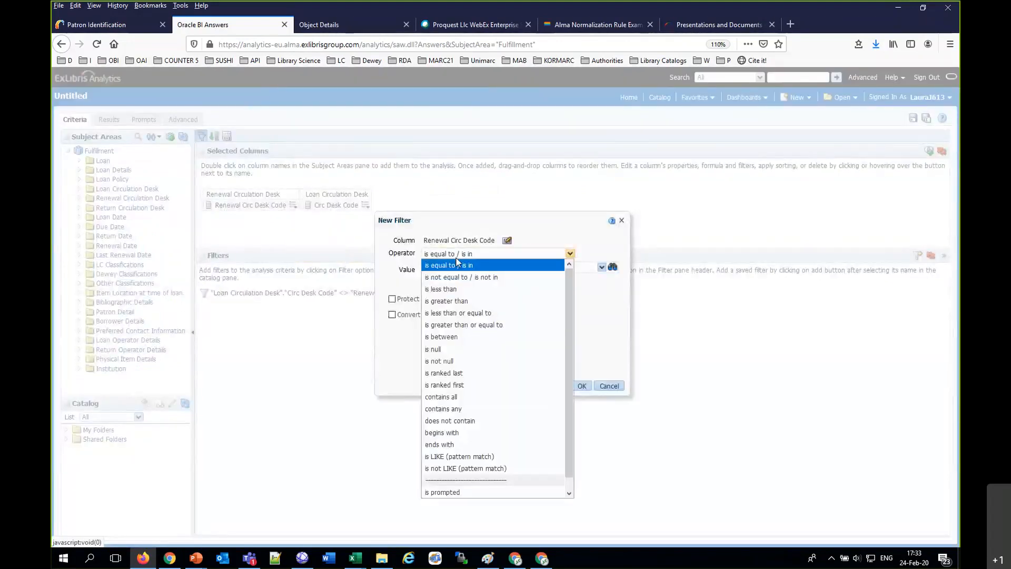
pyautogui.click(460, 361)
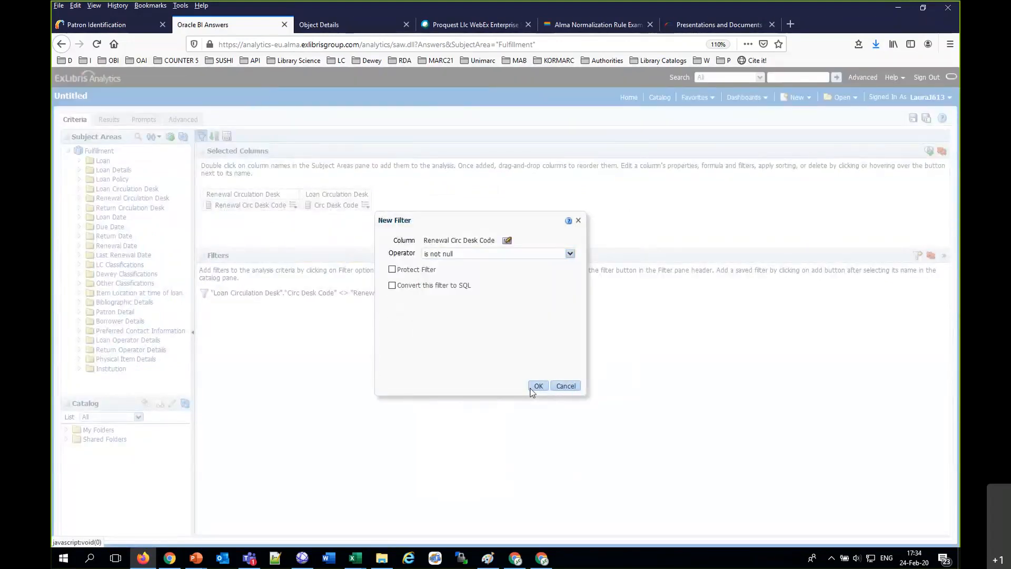
pyautogui.click(533, 388)
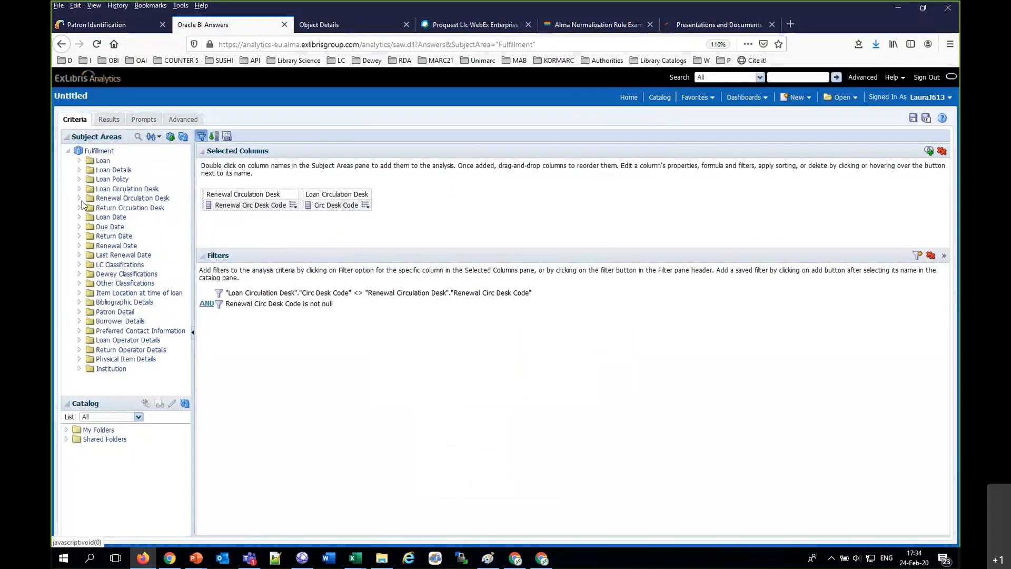
# Step: Add the Barcode column from Loan Details to the analysis and display the results
pyautogui.click(81, 170)
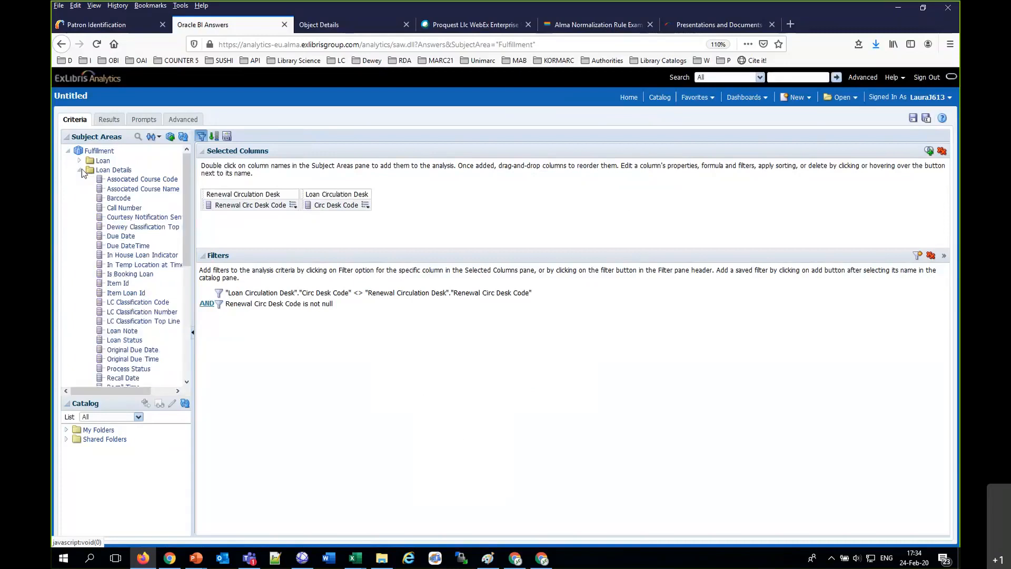
pyautogui.doubleClick(120, 199)
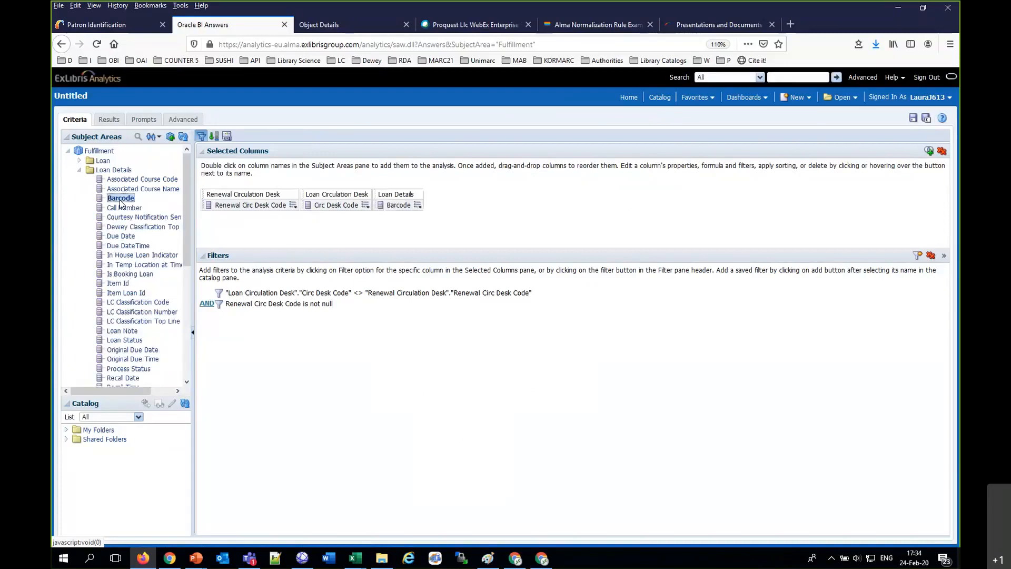
pyautogui.click(109, 119)
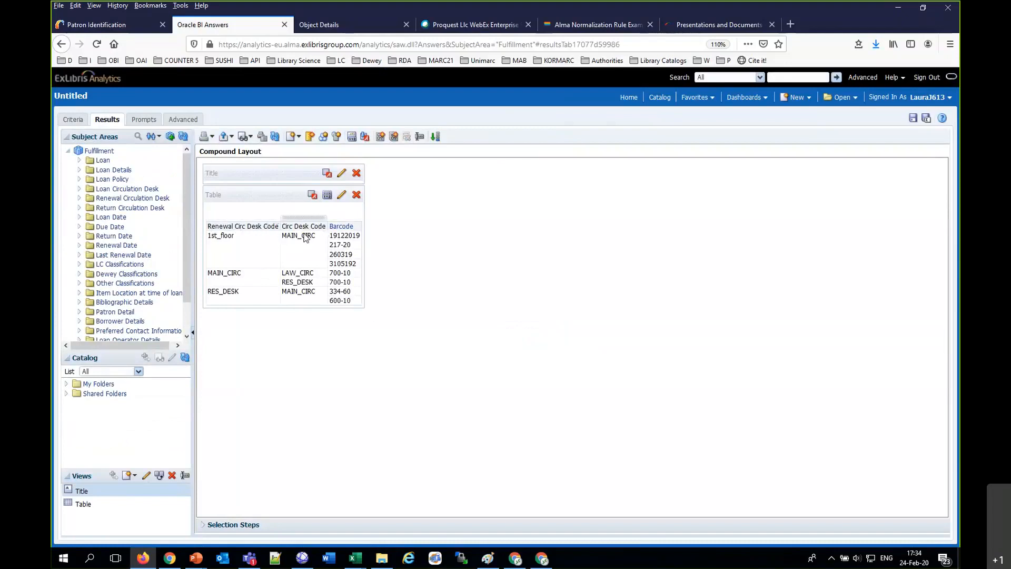
# Step: Search Alma's physical items for barcode 334-60 and view the transit details of the item with that exact barcode
pyautogui.click(344, 293)
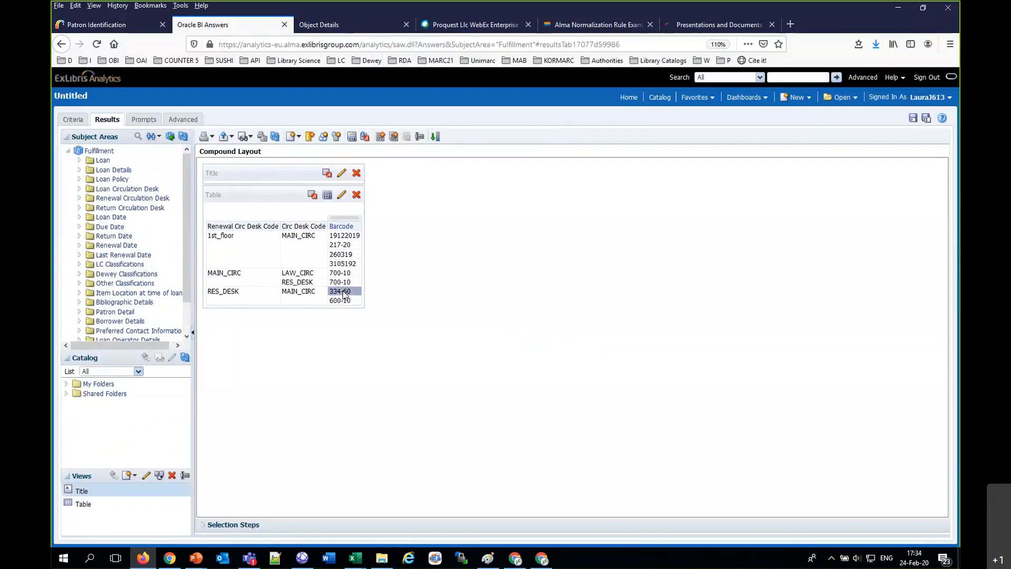
pyautogui.click(97, 25)
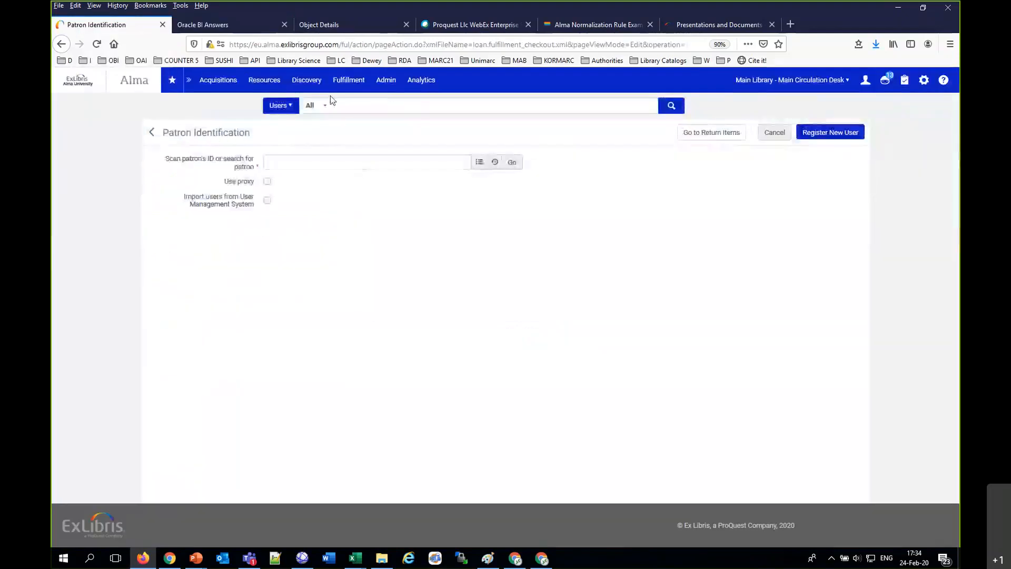
pyautogui.click(354, 111)
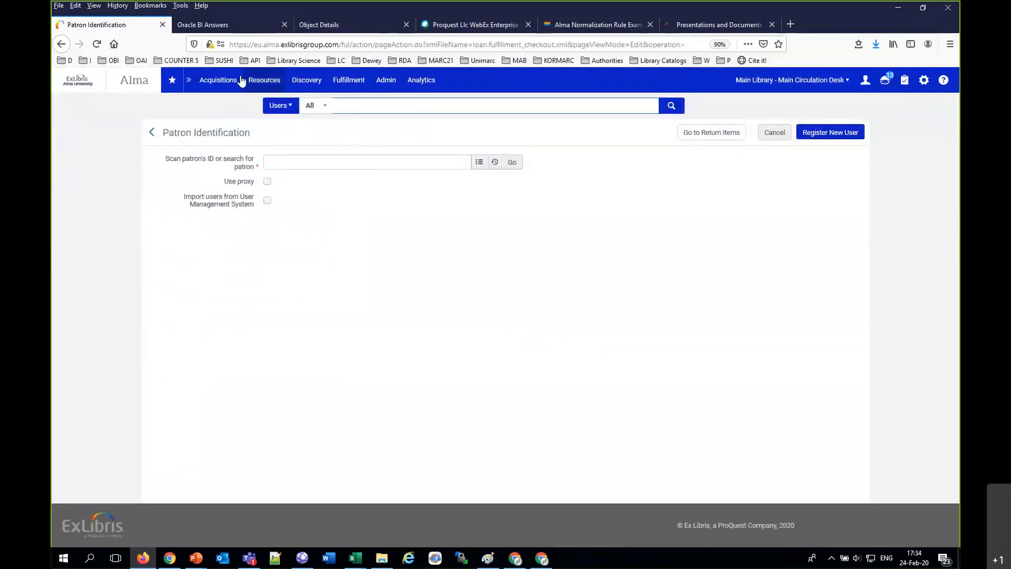
pyautogui.click(65, 80)
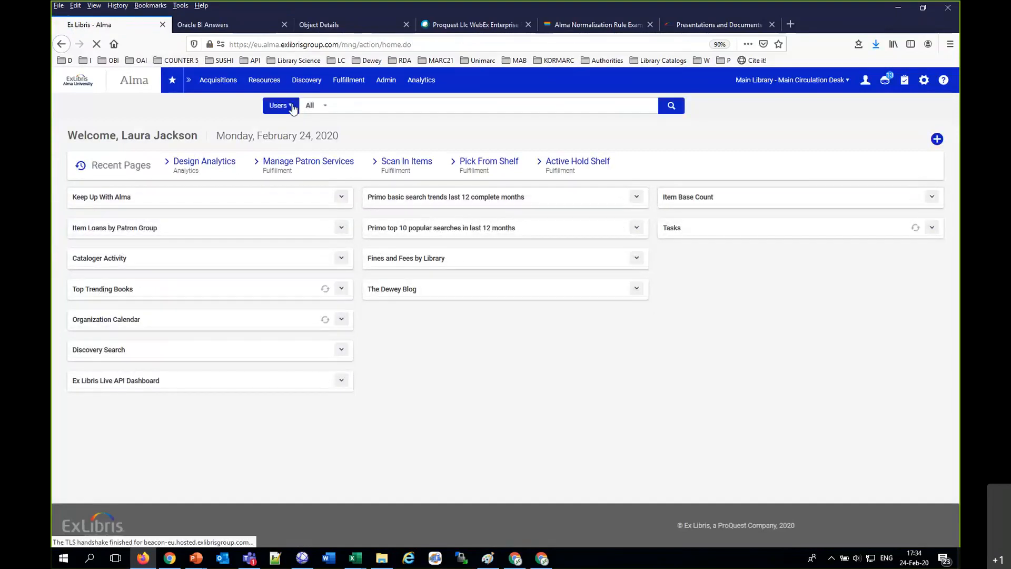
pyautogui.click(291, 106)
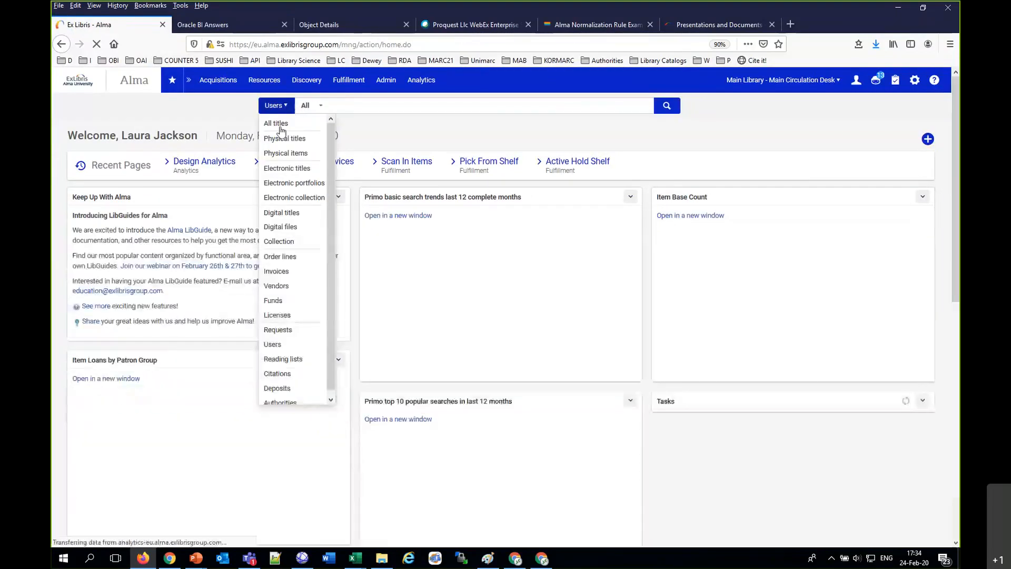
pyautogui.click(286, 153)
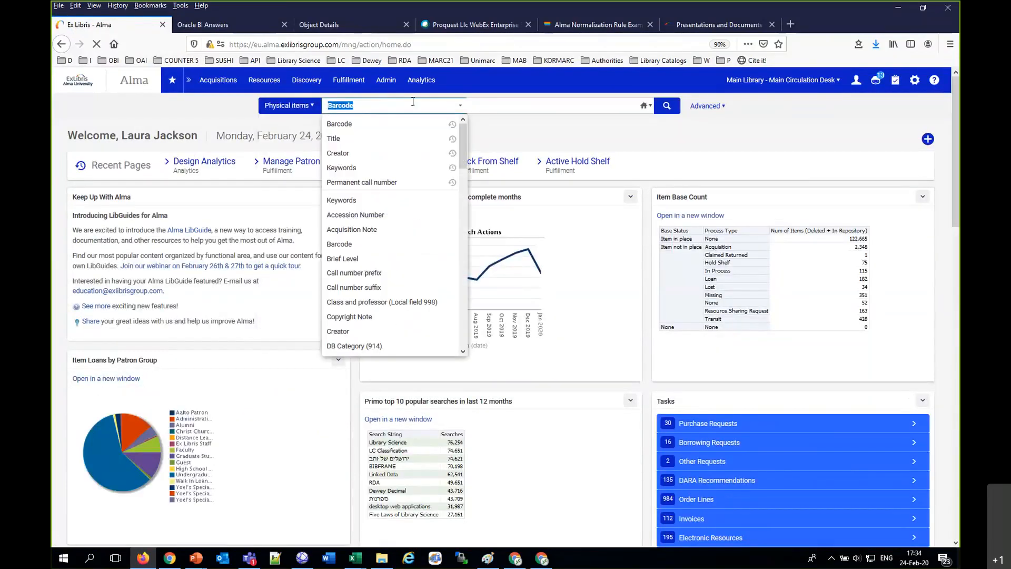
pyautogui.click(533, 108)
pyautogui.write('334-60')
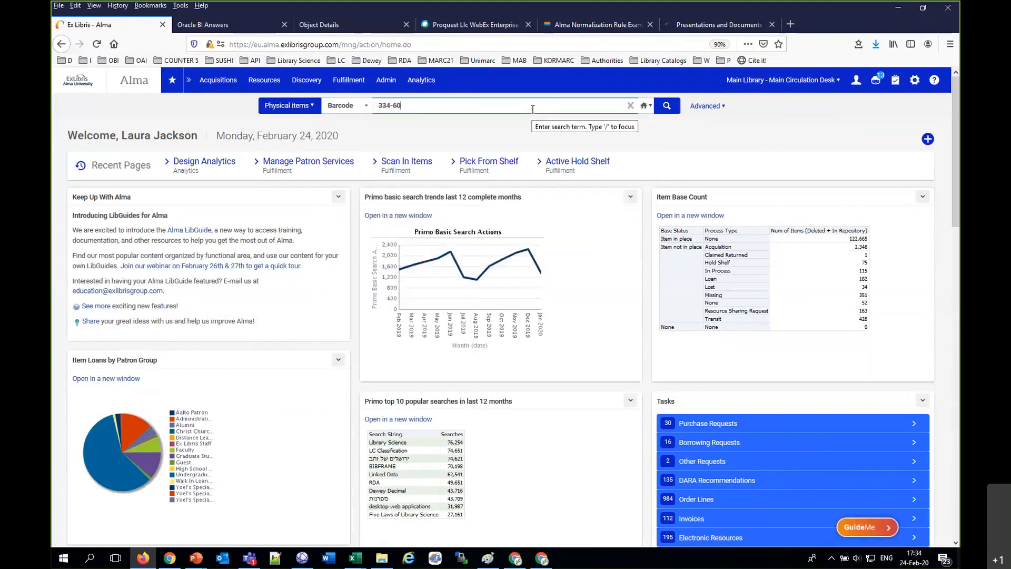
pyautogui.press('Return')
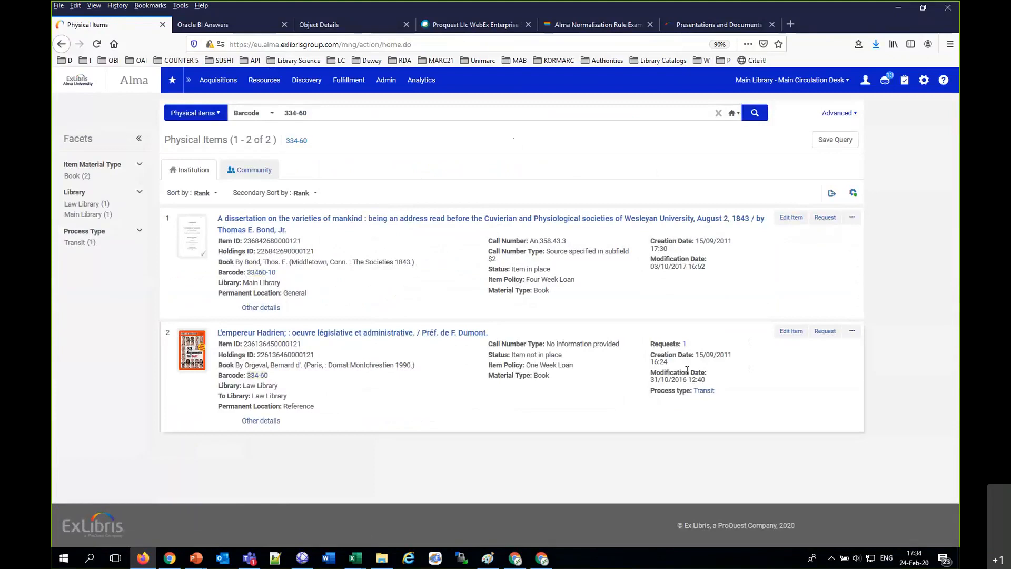
pyautogui.click(704, 392)
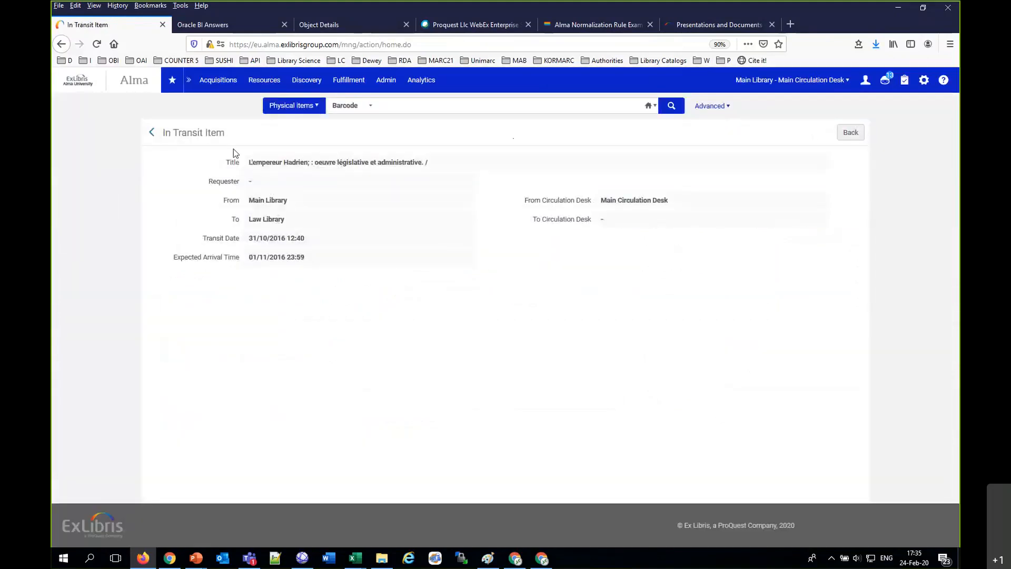
pyautogui.click(153, 136)
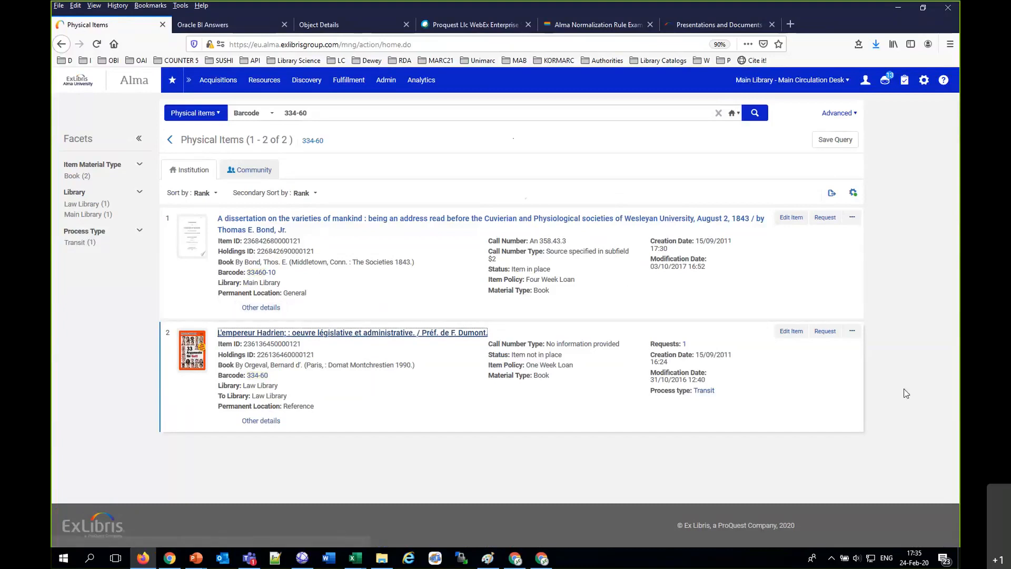
# Step: Open the item with barcode 33460-10 and view the fulfillment activities in its history
pyautogui.click(852, 218)
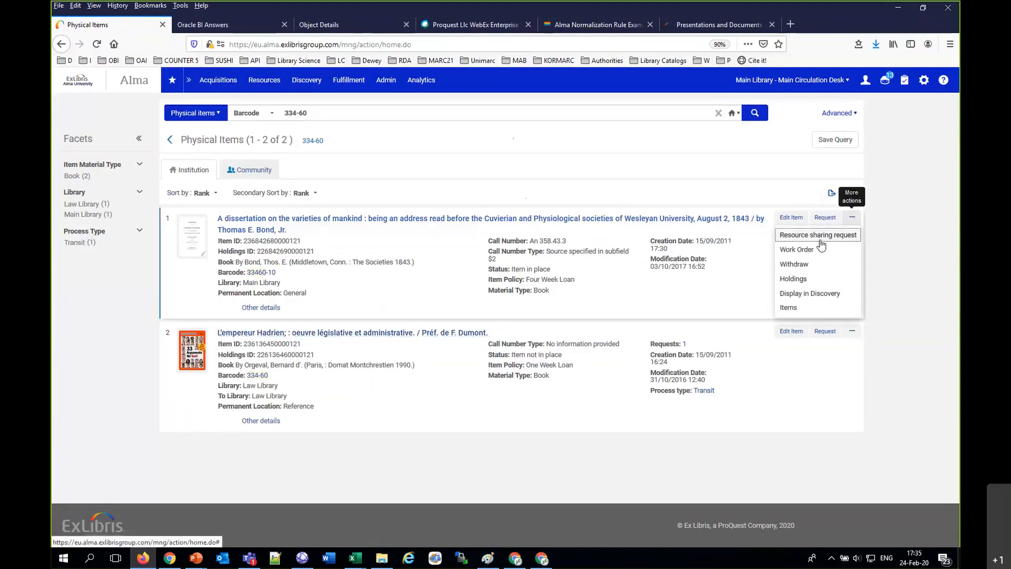
pyautogui.click(790, 308)
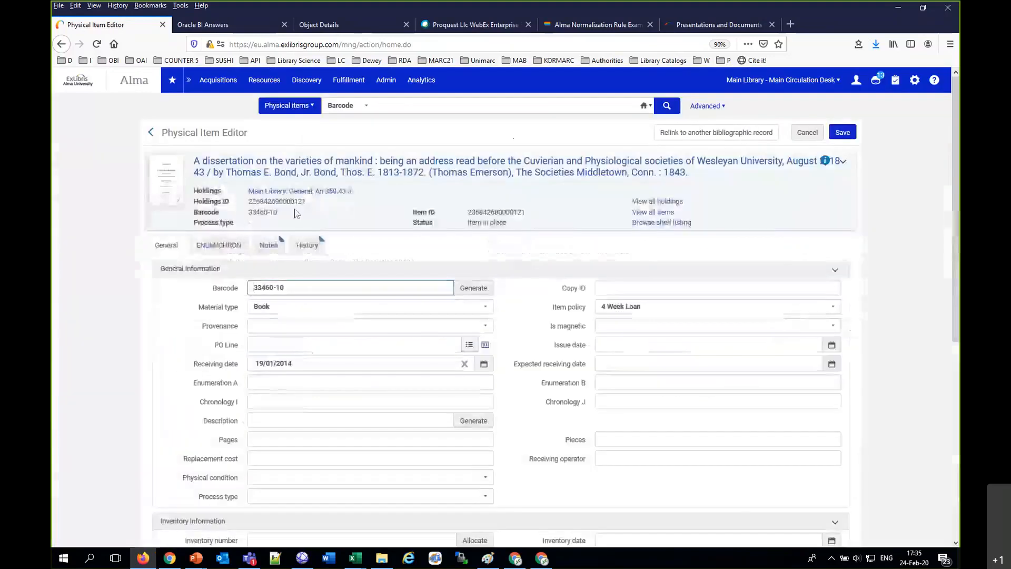
pyautogui.click(308, 245)
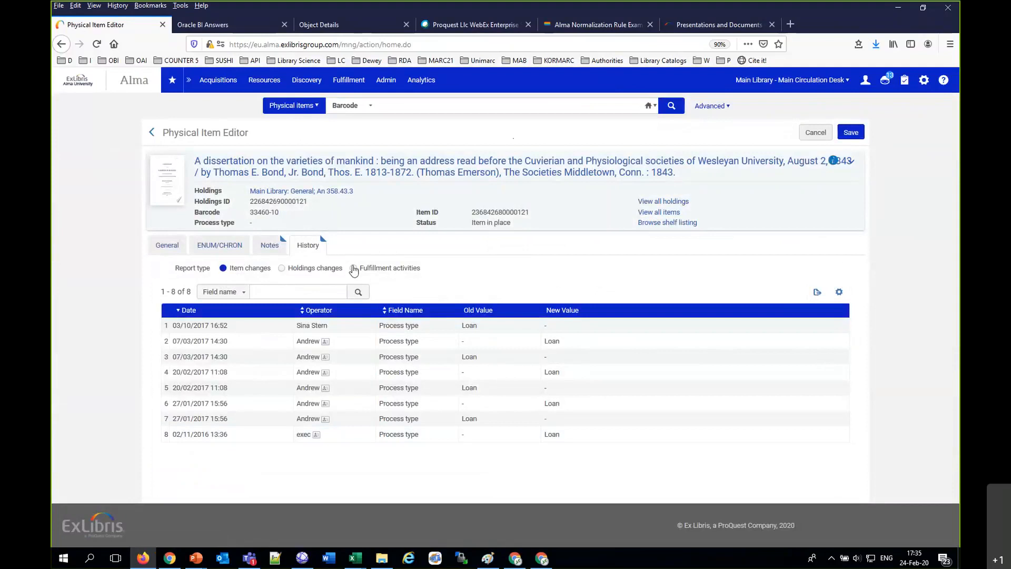
pyautogui.click(353, 269)
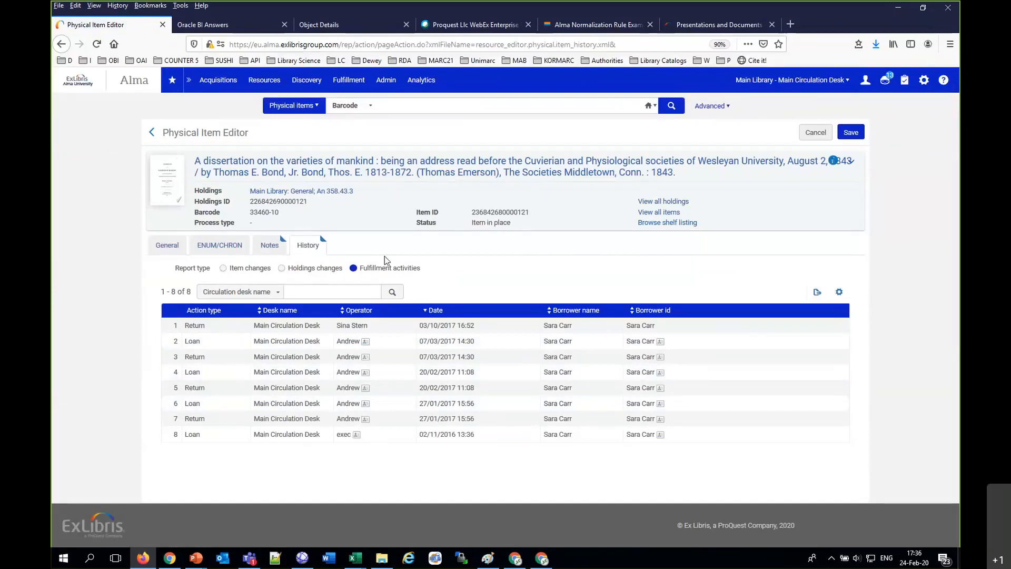
# Step: Copy barcode 19122019 from the analysis results and search Alma's physical items for it
pyautogui.click(198, 21)
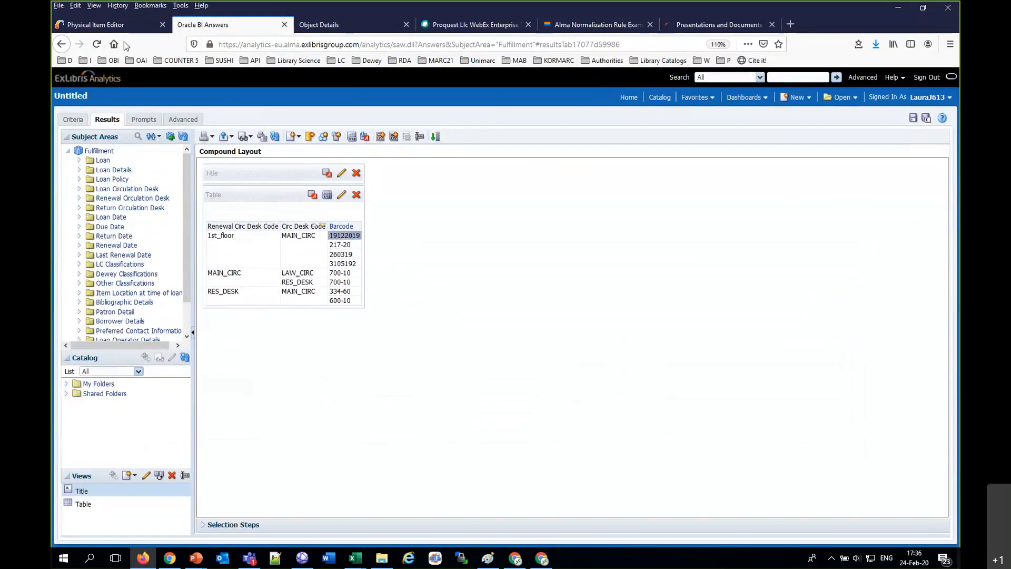
pyautogui.click(119, 25)
pyautogui.click(415, 108)
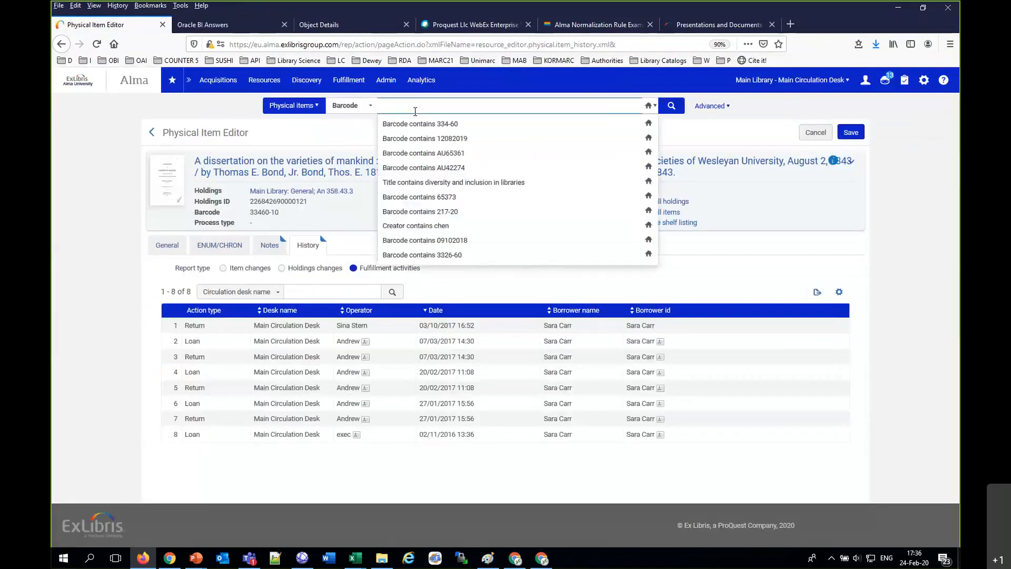
pyautogui.write('19122019')
pyautogui.press('Return')
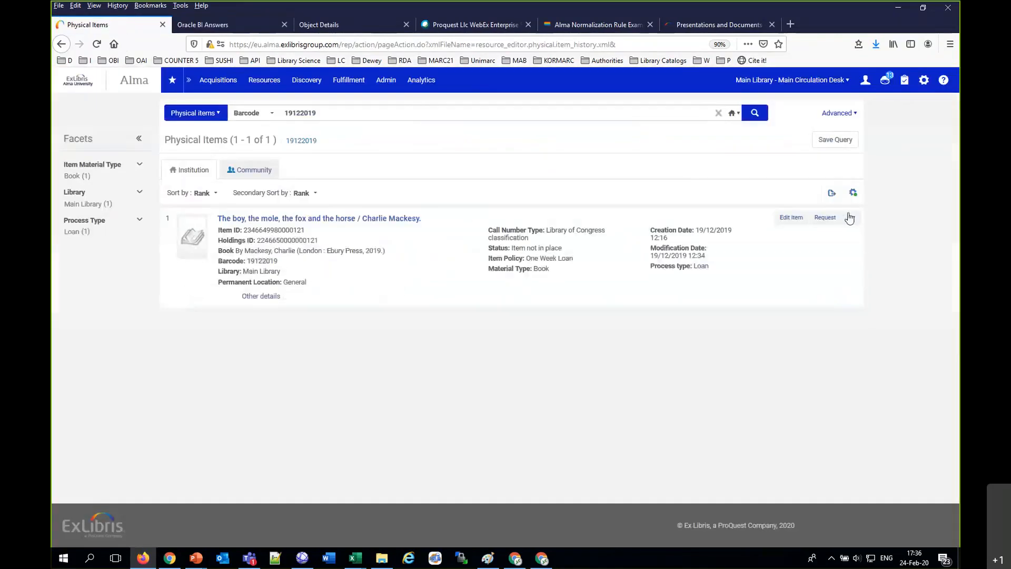
# Step: Open the item "The boy, the mole, the fox and the horse" and view the fulfillment activities in its history
pyautogui.click(852, 217)
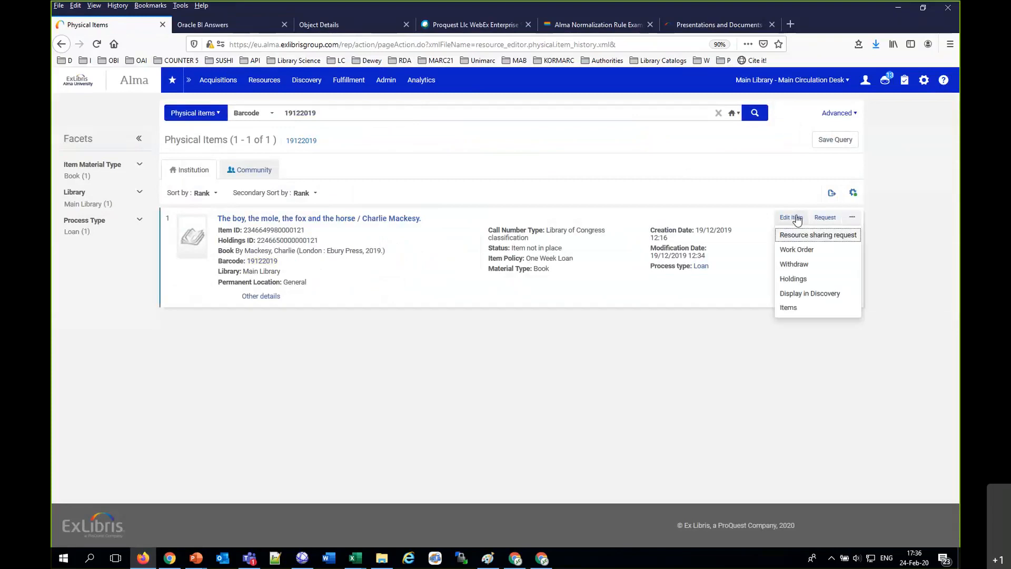
pyautogui.click(797, 219)
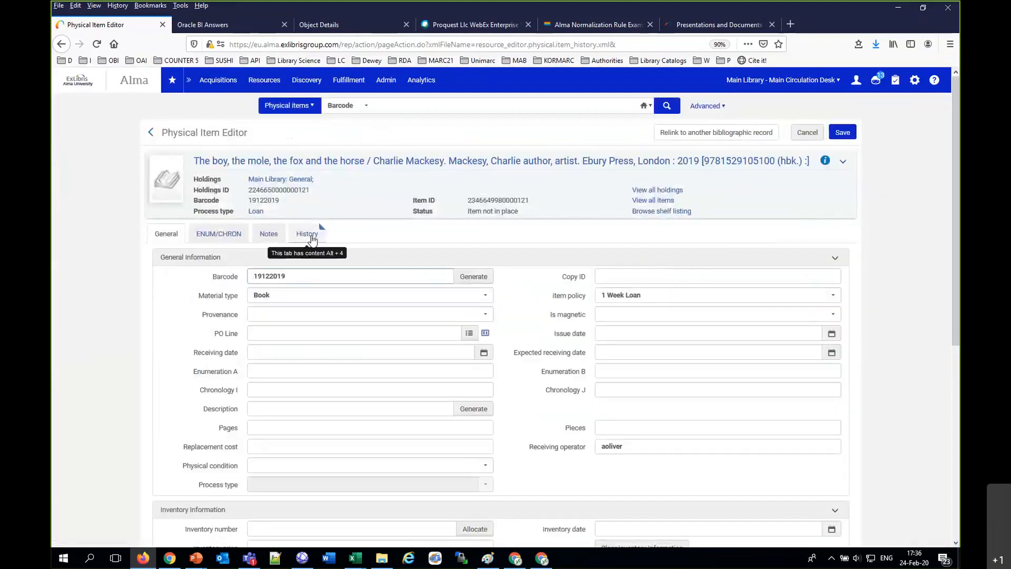
pyautogui.click(310, 235)
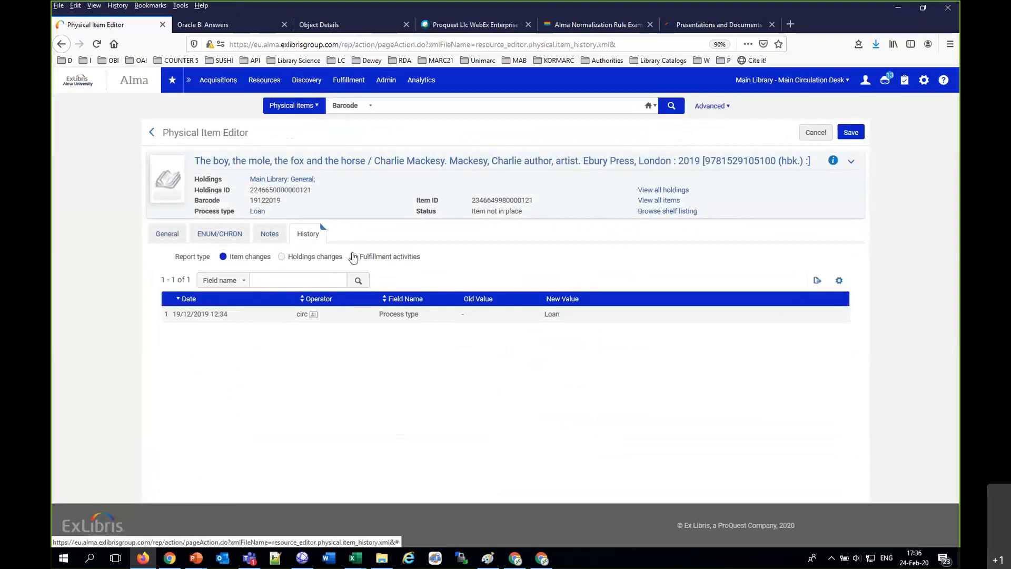
pyautogui.click(355, 260)
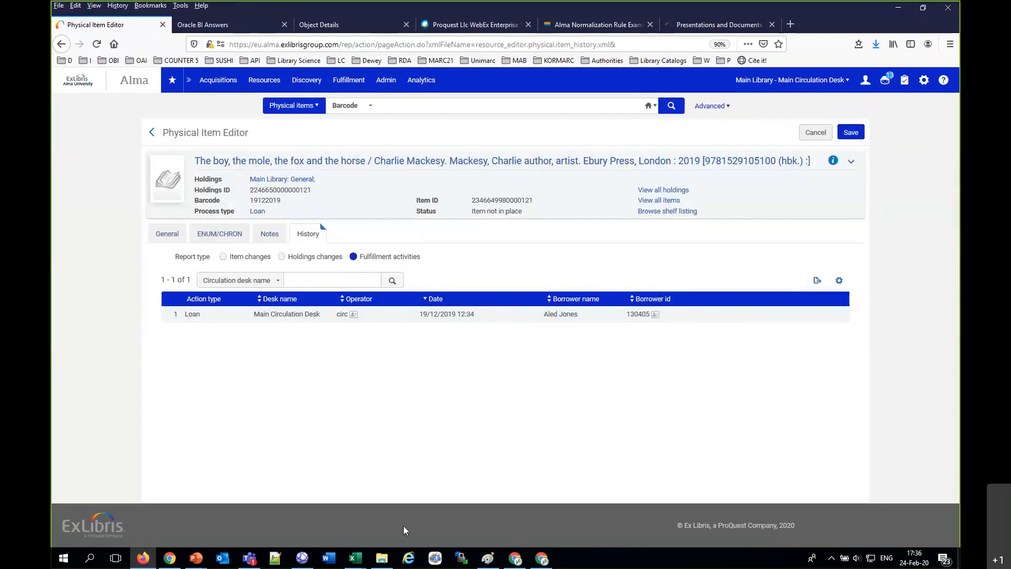
pyautogui.moveTo(167, 563)
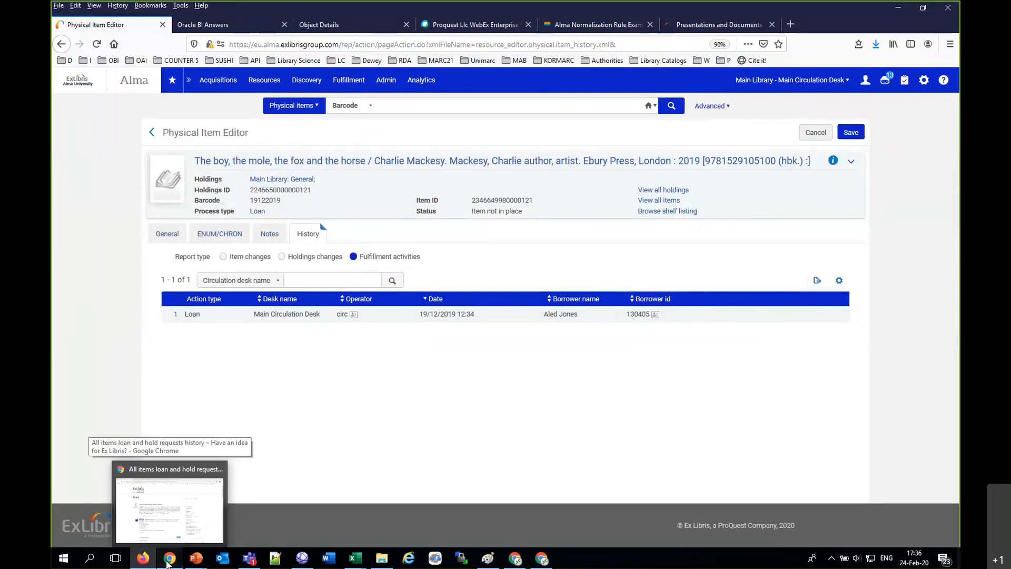
# Step: Switch to Chrome, then download and open the presentation "Restrict requests by Patron campus (November 2019)" from the fulfillment documents page
pyautogui.click(167, 562)
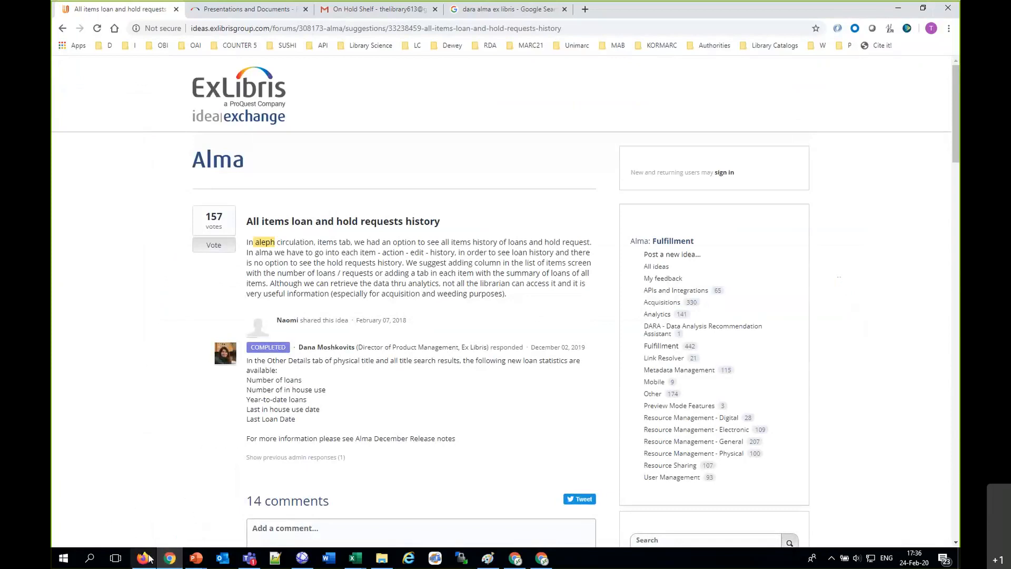
pyautogui.click(143, 558)
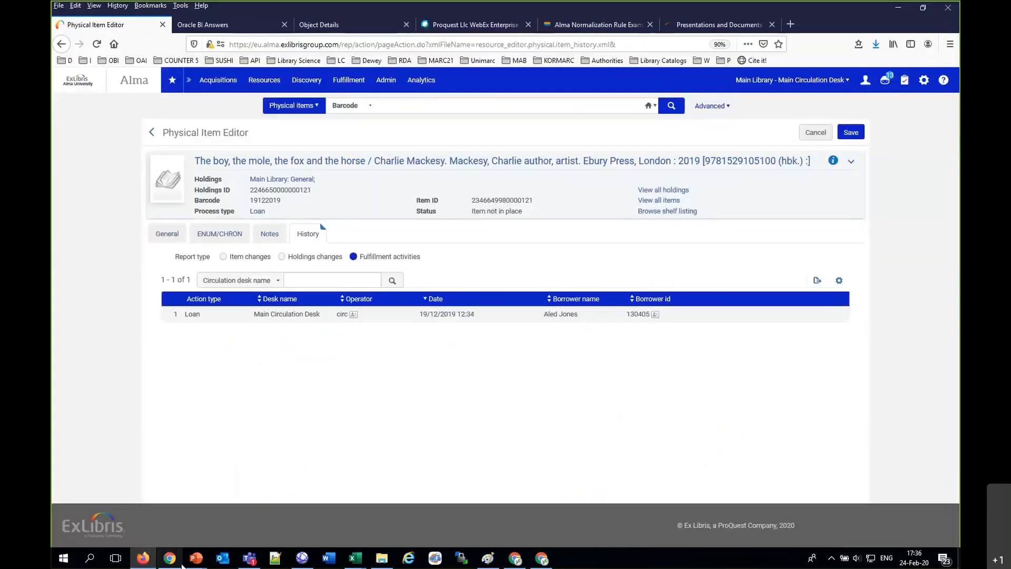
pyautogui.click(169, 558)
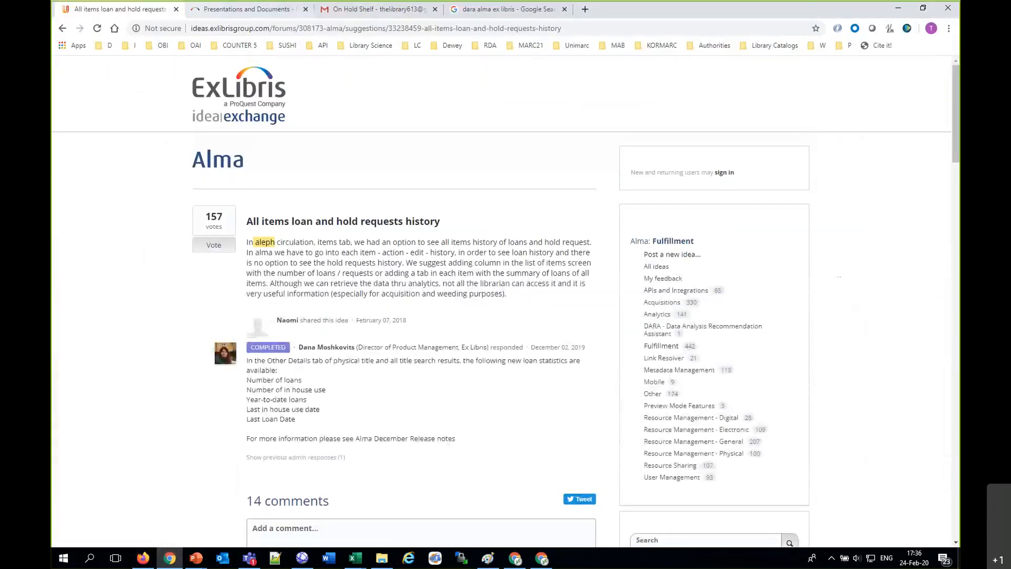
pyautogui.click(208, 8)
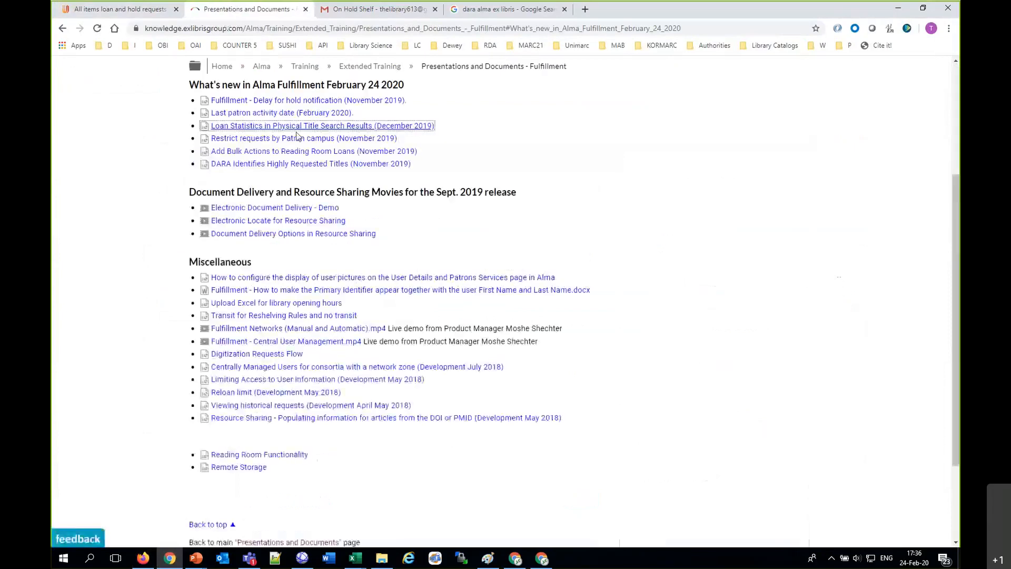
pyautogui.click(263, 142)
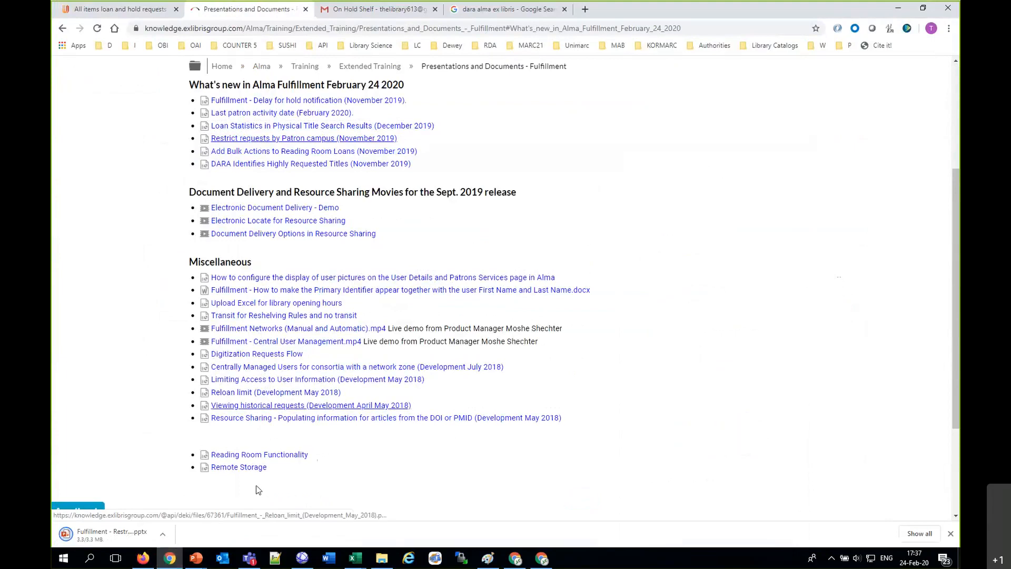
pyautogui.click(162, 534)
pyautogui.click(172, 468)
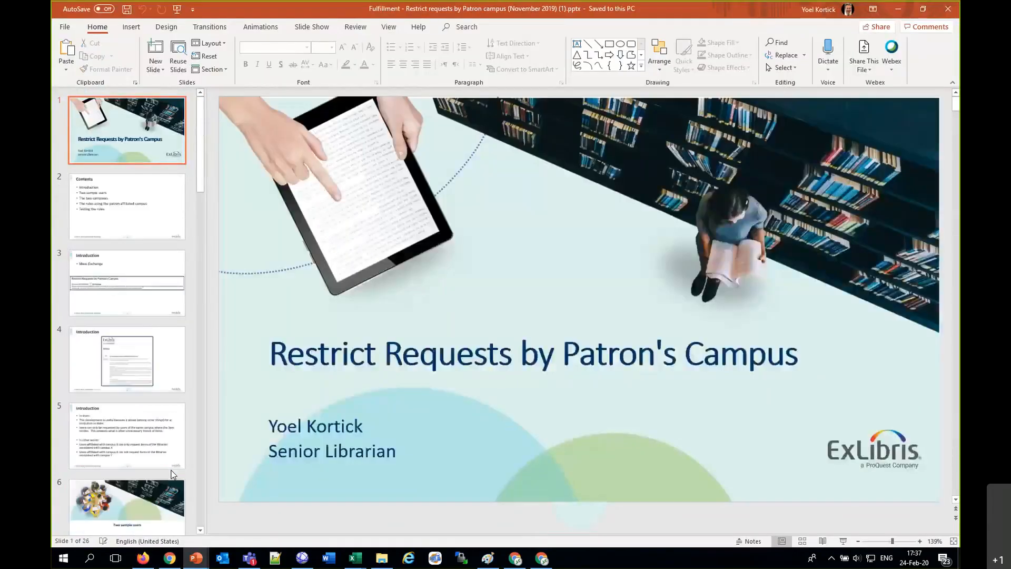
# Step: Browse the presentation's opening slides and show the Introduction slide with the Idea Exchange description
pyautogui.press('Down')
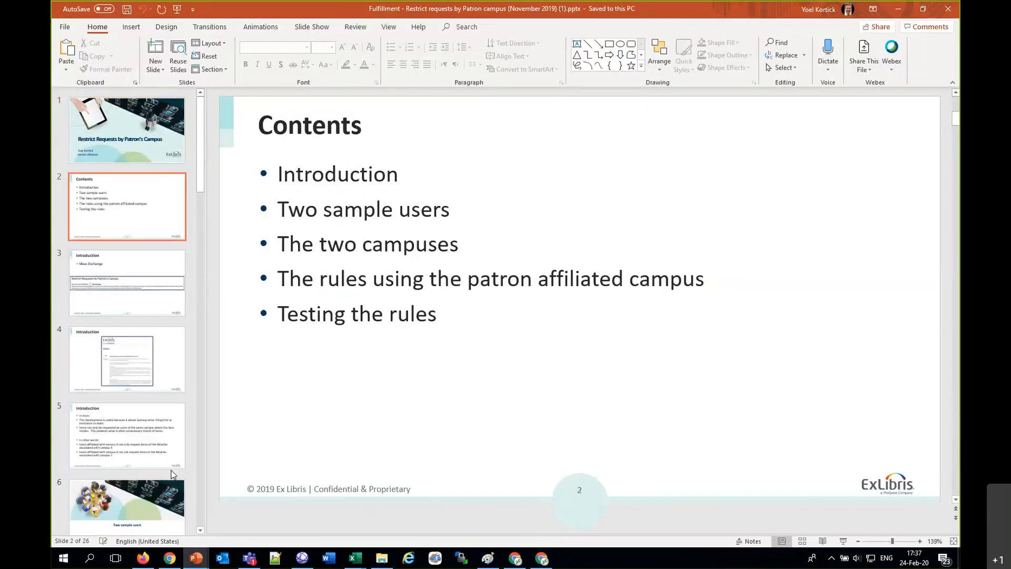
pyautogui.press('Down')
pyautogui.press('Down')
pyautogui.press('Up')
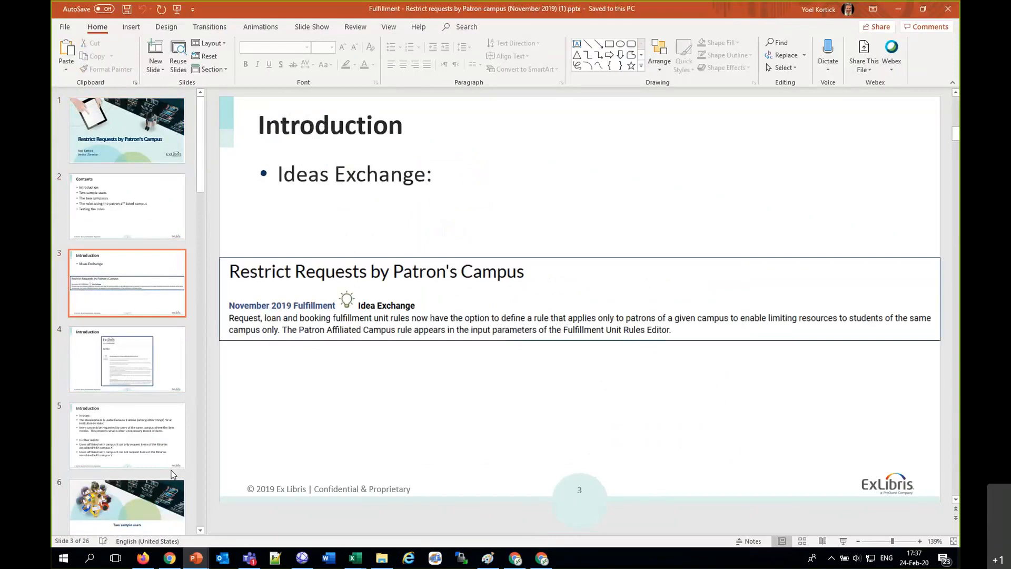
# Step: In Chrome, search Google for "request retrict campus alma ex libris ideas" and open the idea "Requestable by Campus Affiliated Patrons Only"
pyautogui.click(169, 558)
pyautogui.click(100, 10)
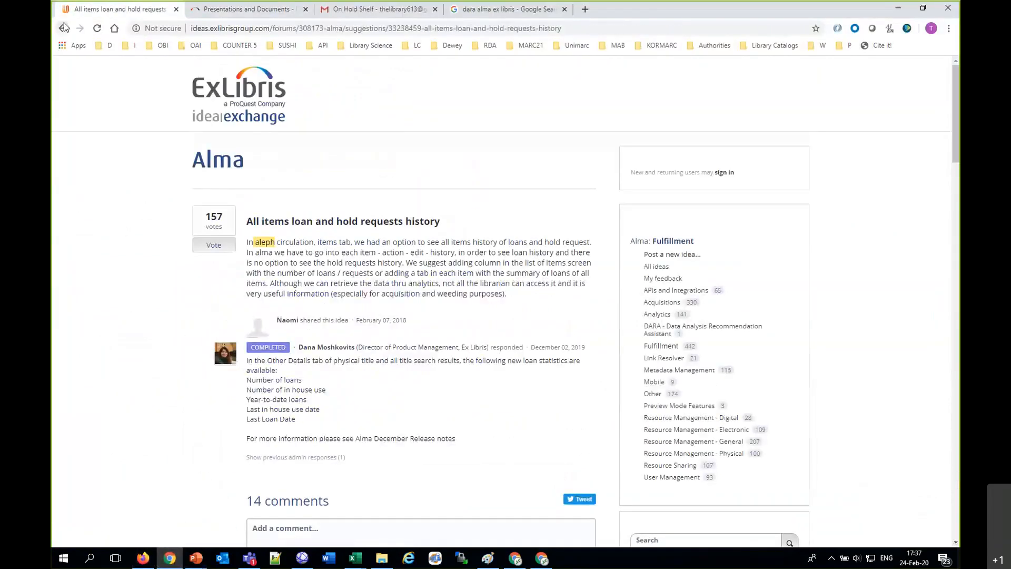
pyautogui.click(63, 27)
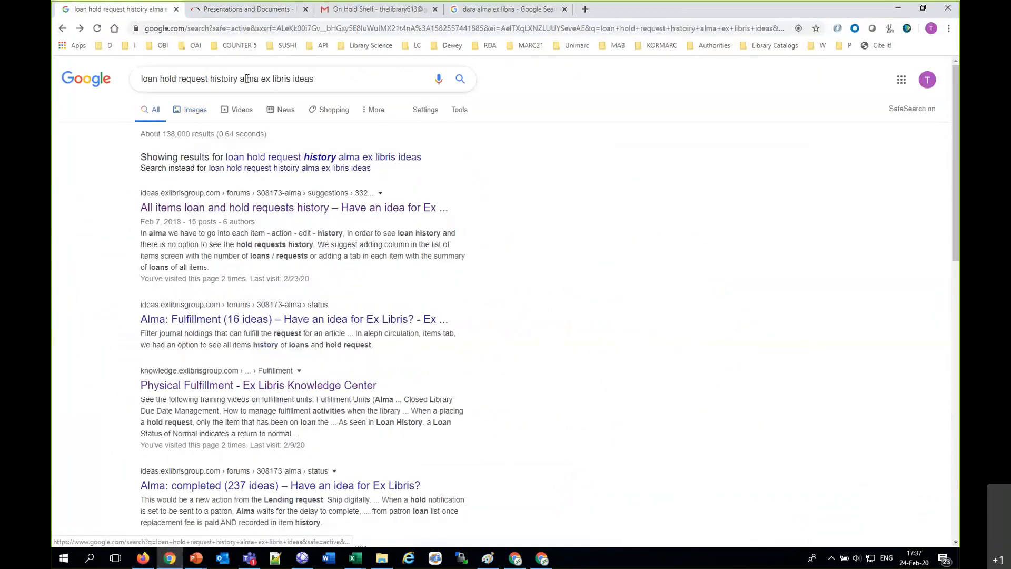
pyautogui.moveTo(236, 79); pyautogui.dragTo(141, 79)
pyautogui.press('BackSpace')
pyautogui.write('reqe')
pyautogui.press('BackSpace')
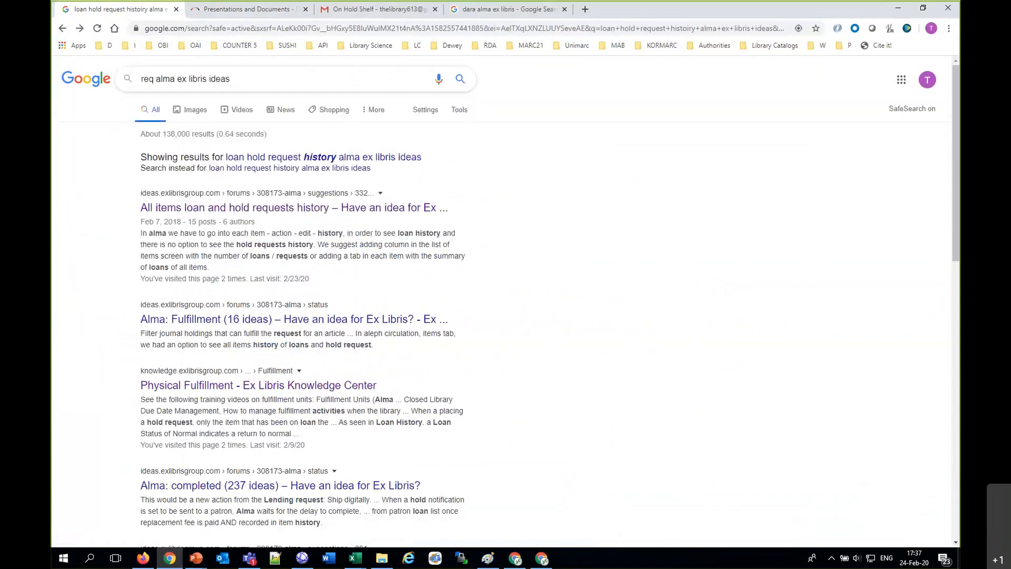
pyautogui.write('uest retr')
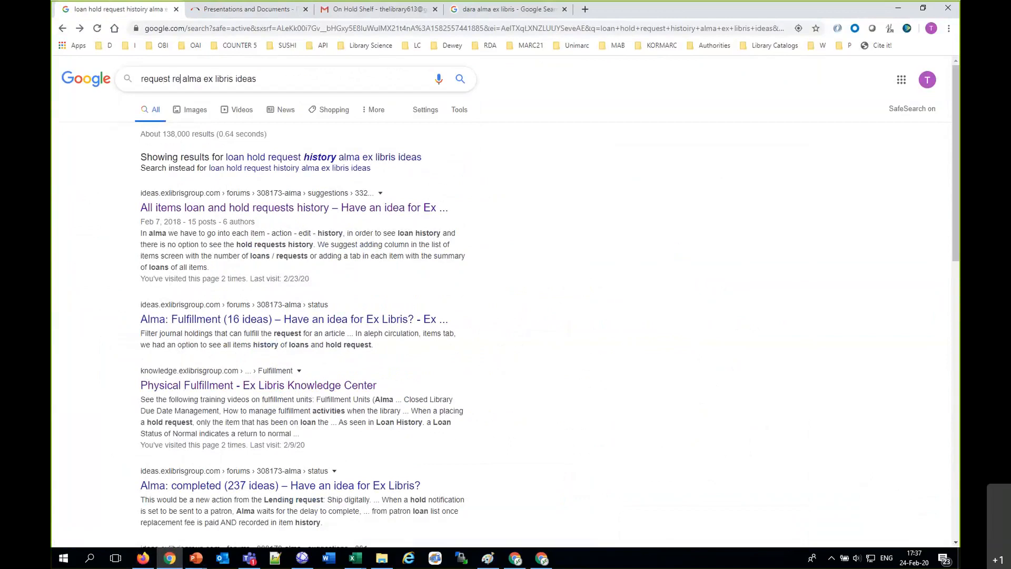
pyautogui.write('ict campus')
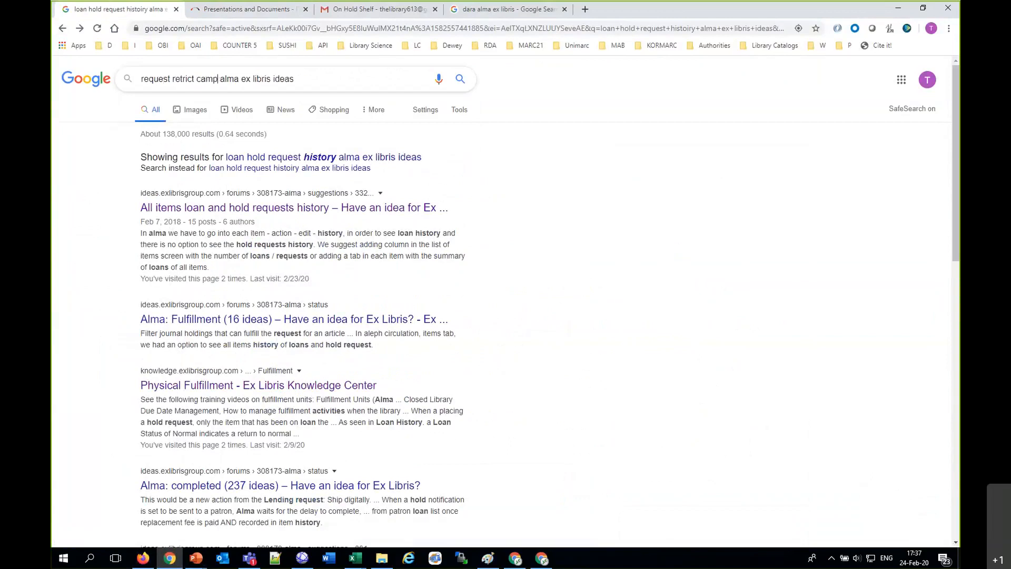
pyautogui.press('Return')
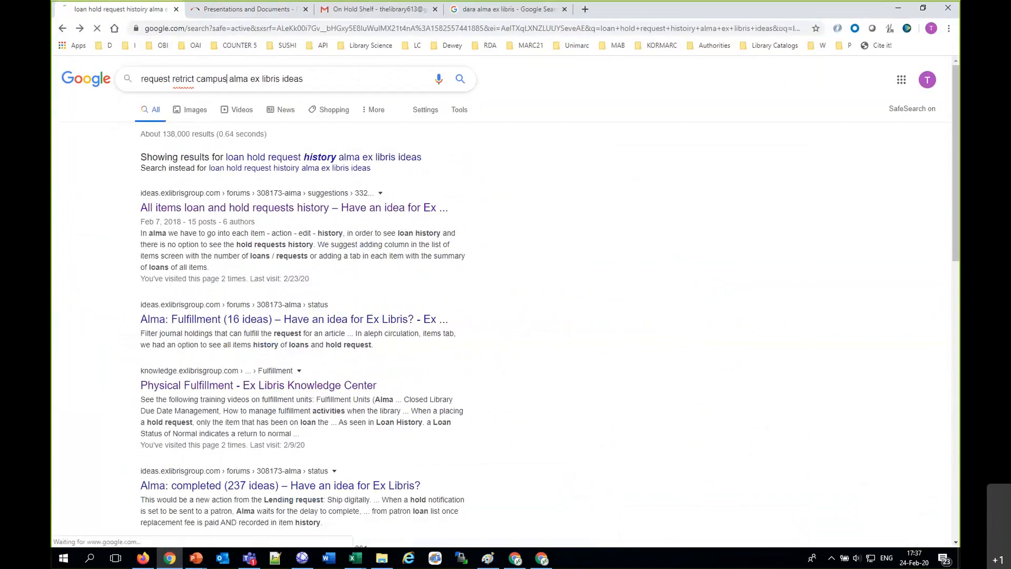
pyautogui.click(251, 209)
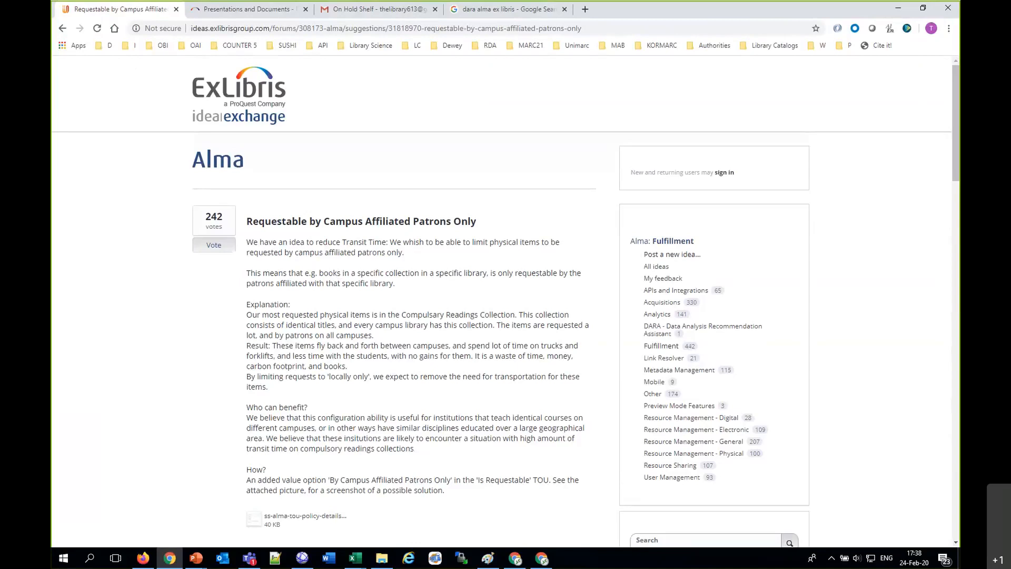
# Step: Switch to Alma in Firefox, open the campus definitions in the general configuration and view the libraries served by the Art Campus
pyautogui.click(143, 558)
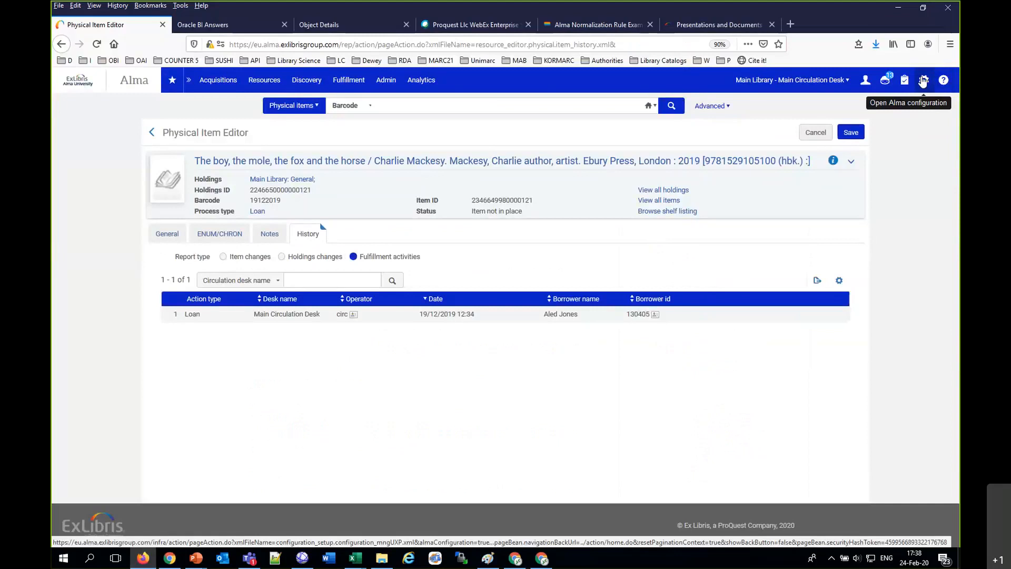
pyautogui.click(923, 80)
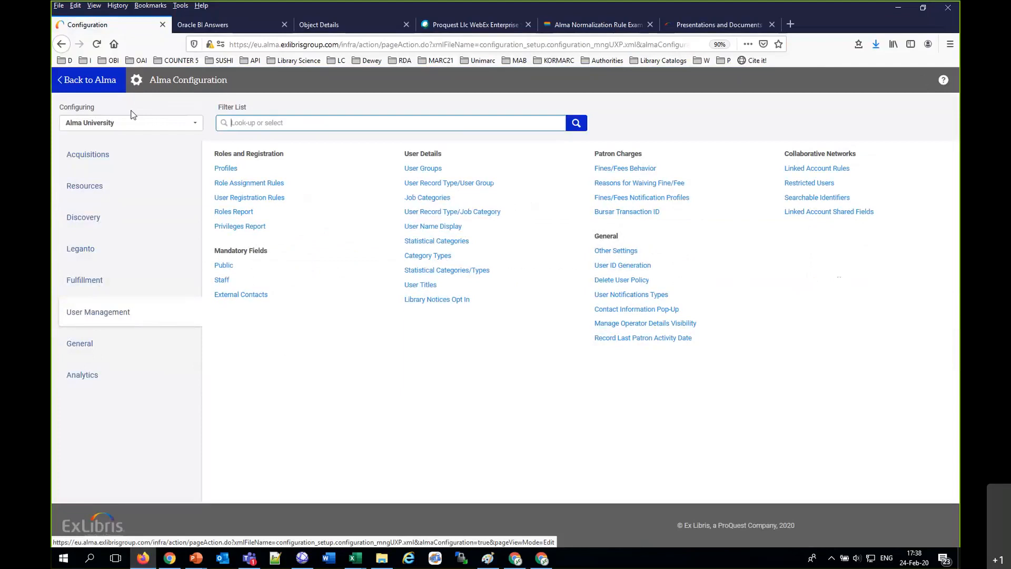
pyautogui.click(79, 350)
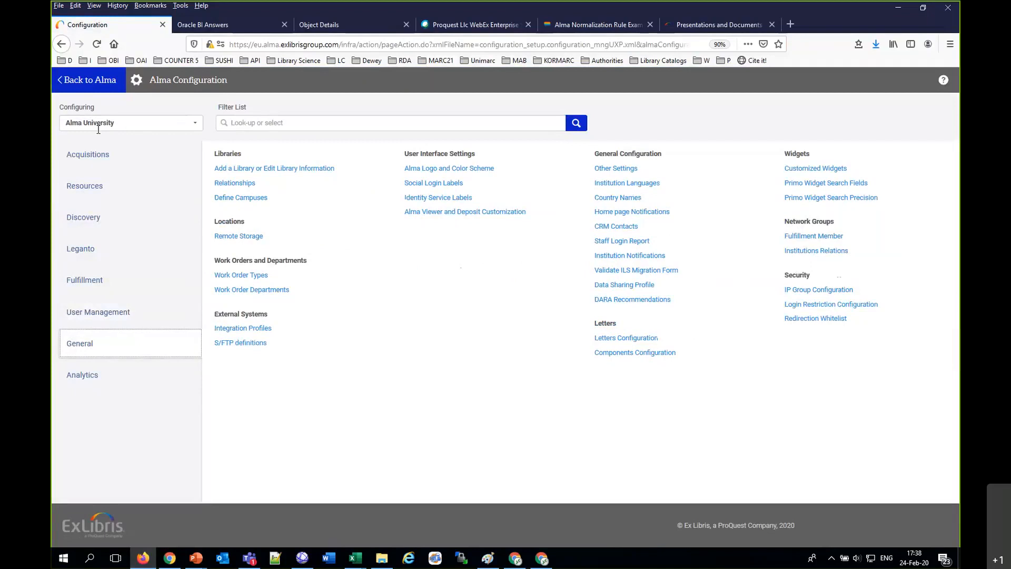
pyautogui.click(227, 198)
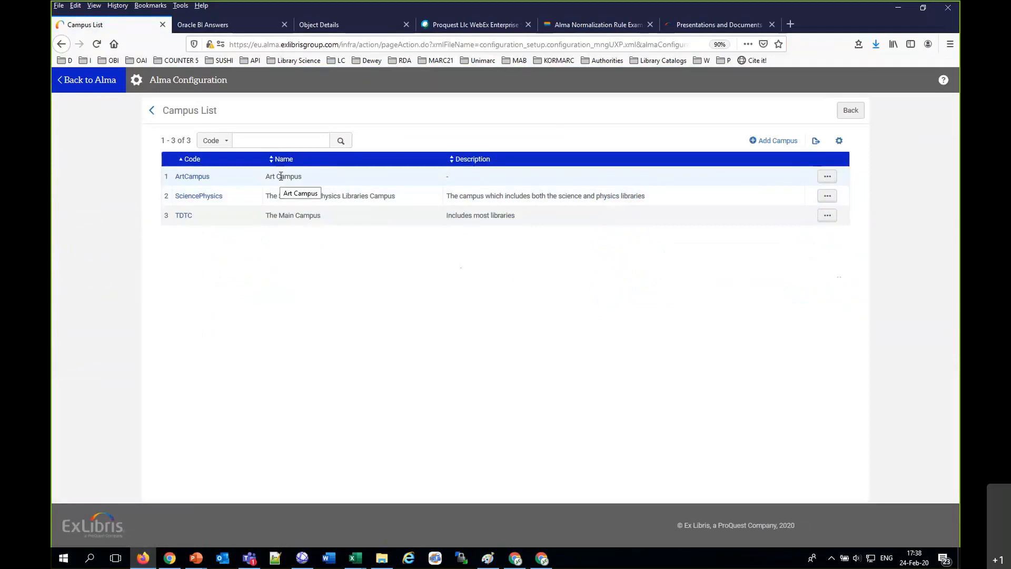
pyautogui.click(827, 177)
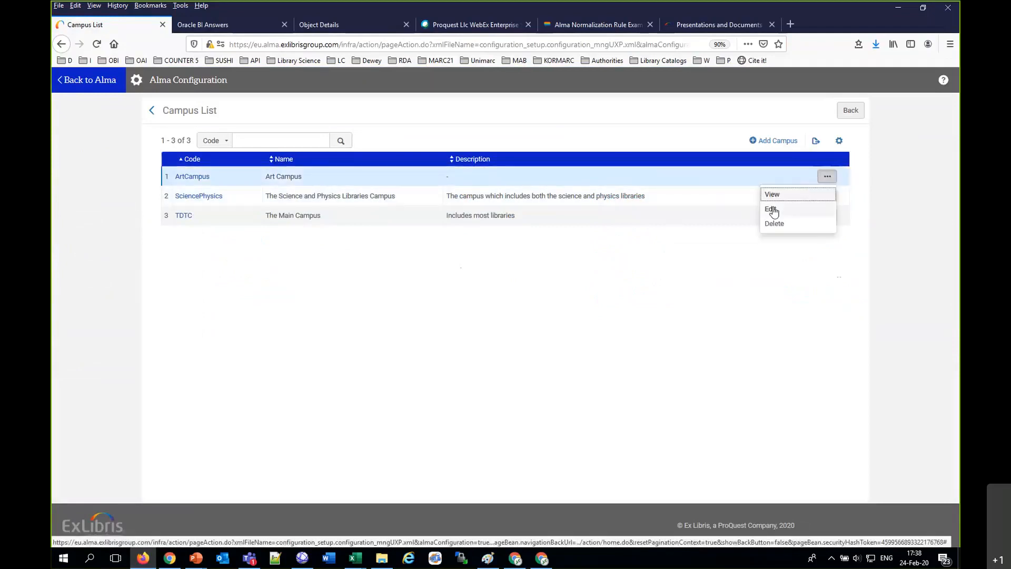
pyautogui.click(772, 209)
pyautogui.click(258, 163)
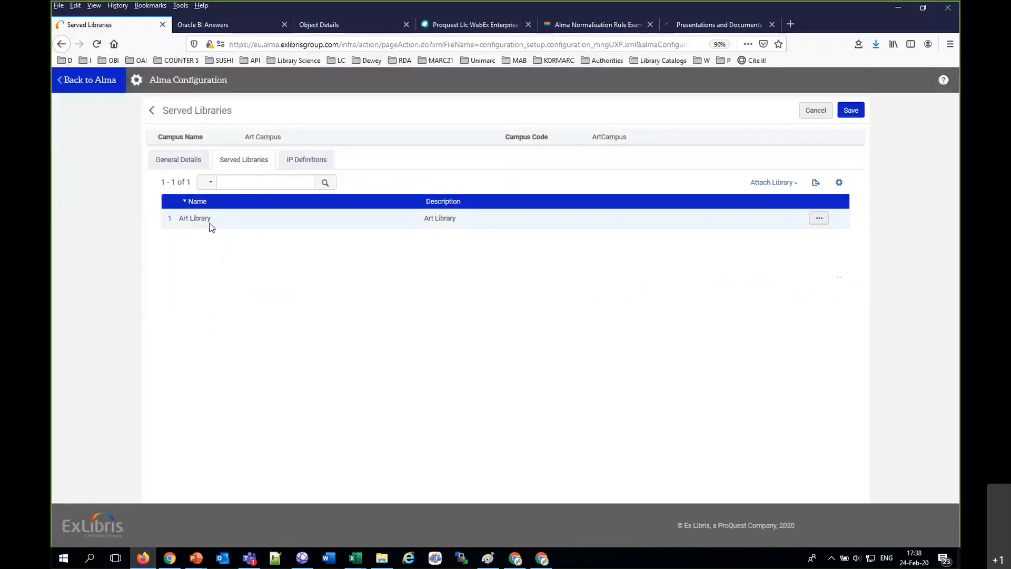
# Step: Switch to Notepad++, dismiss the plugin updates and write the note "Art Campus serves the Art Library"
pyautogui.click(282, 560)
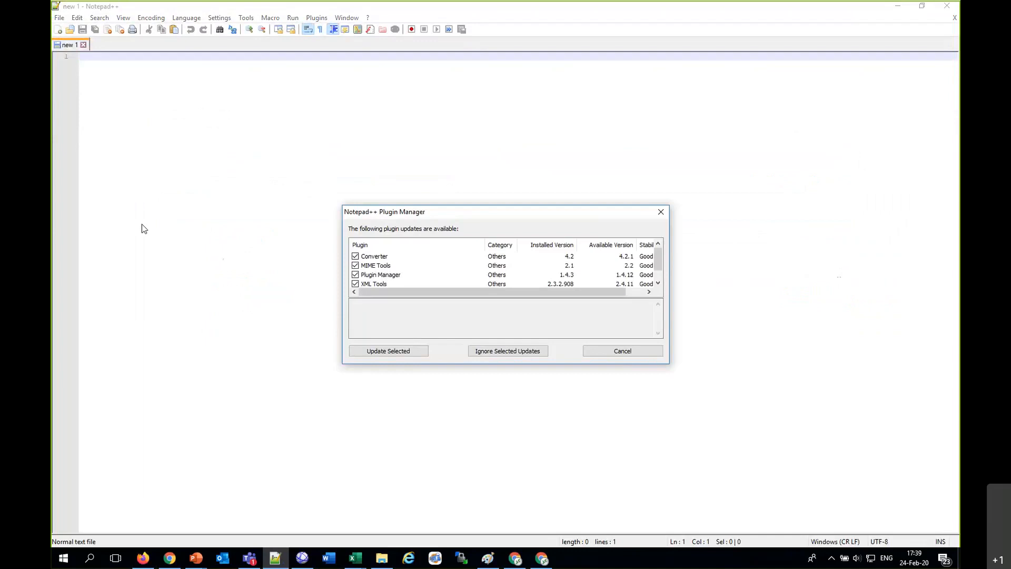
pyautogui.click(634, 351)
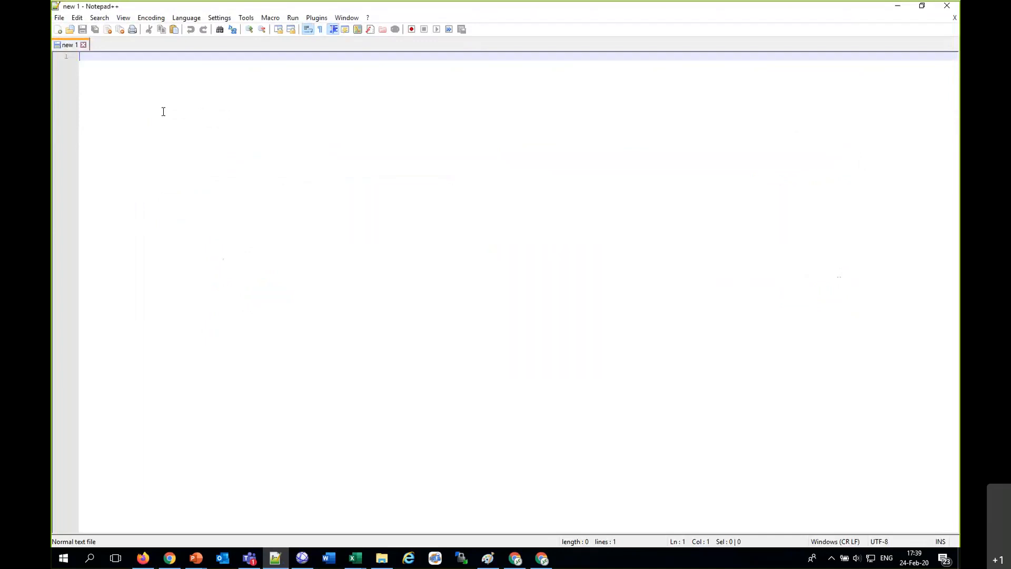
pyautogui.write('Art Campus serves the Art Library')
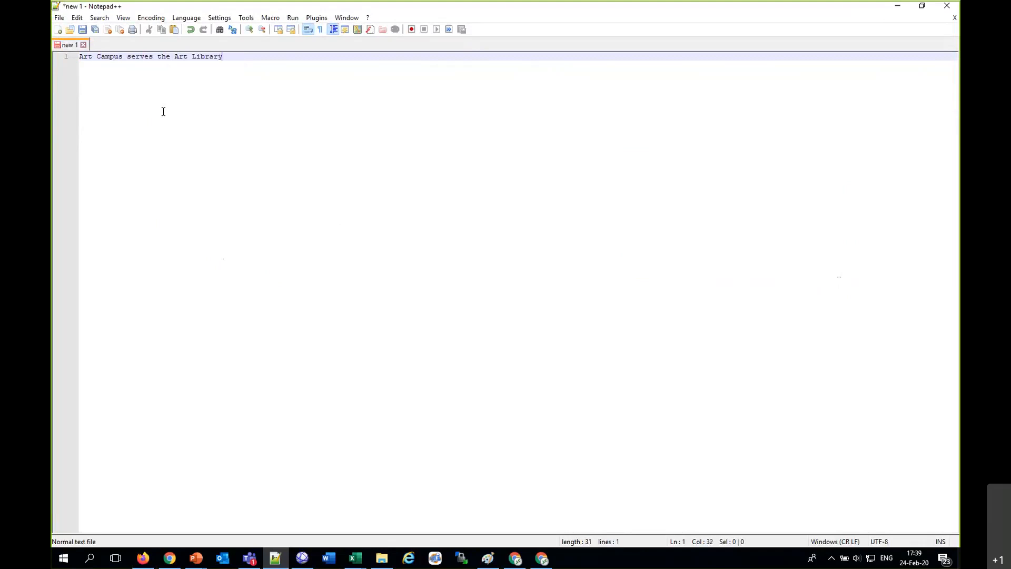
# Step: Add a second line to the note reading "Main Campus serves the Main Library"
pyautogui.press('Return')
pyautogui.write('Main Campus serves the ')
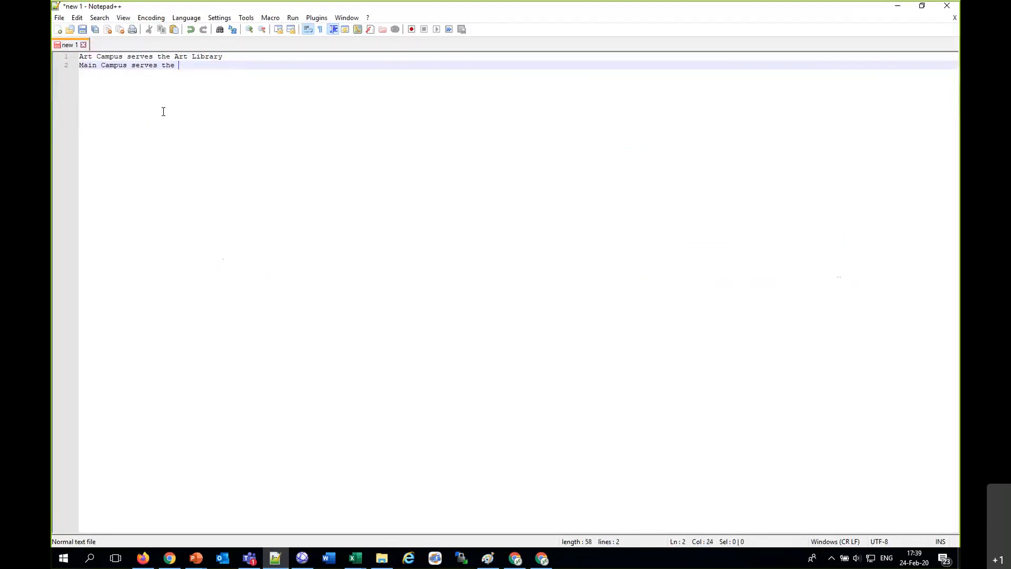
pyautogui.write('Main Library')
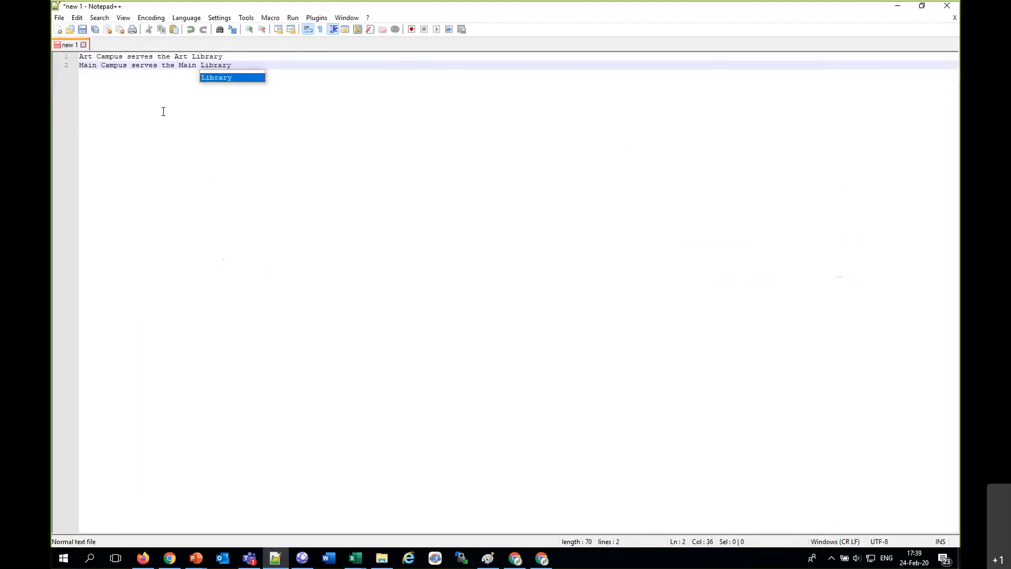
pyautogui.press('Return')
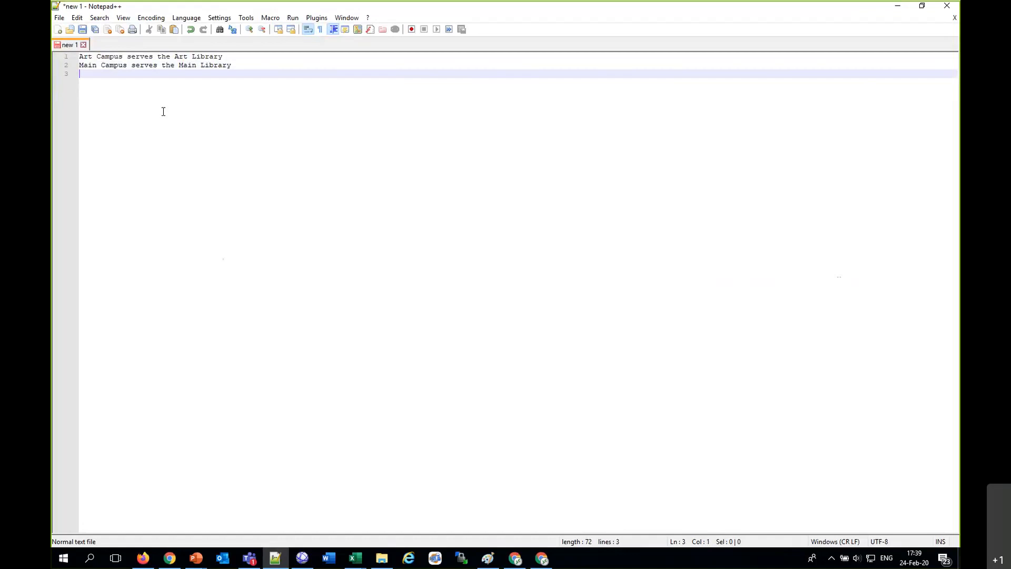
# Step: Switch back to Alma in Firefox, view the libraries served by The Main Campus, and return to the Alma home page without changes
pyautogui.click(143, 558)
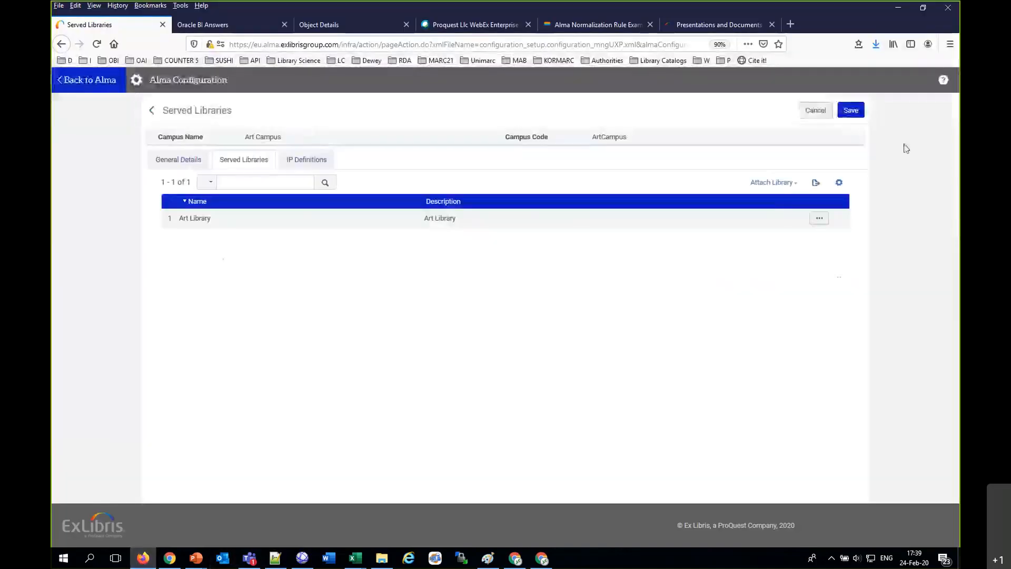
pyautogui.click(815, 110)
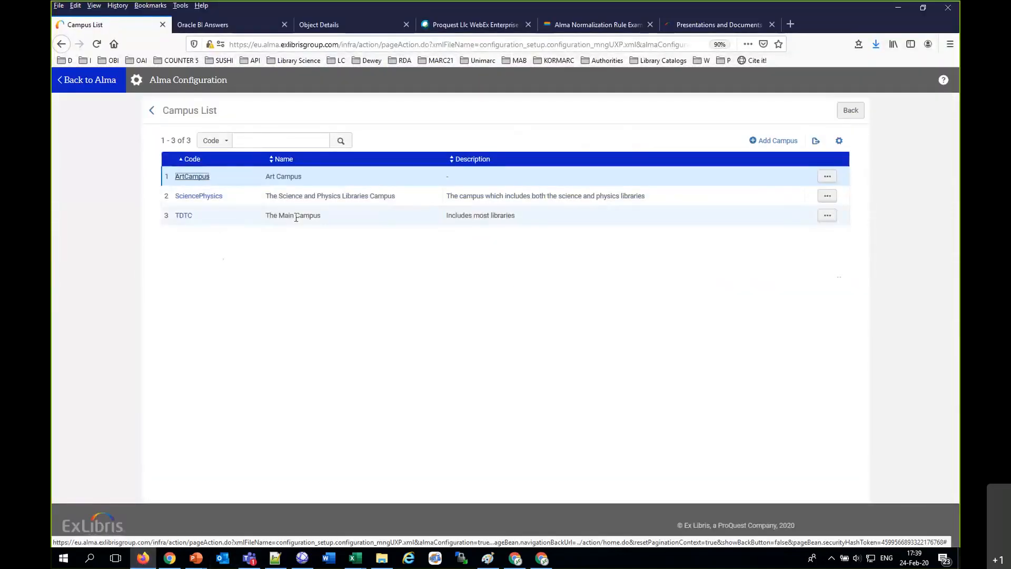
pyautogui.moveTo(296, 218); pyautogui.dragTo(323, 228)
pyautogui.click(827, 216)
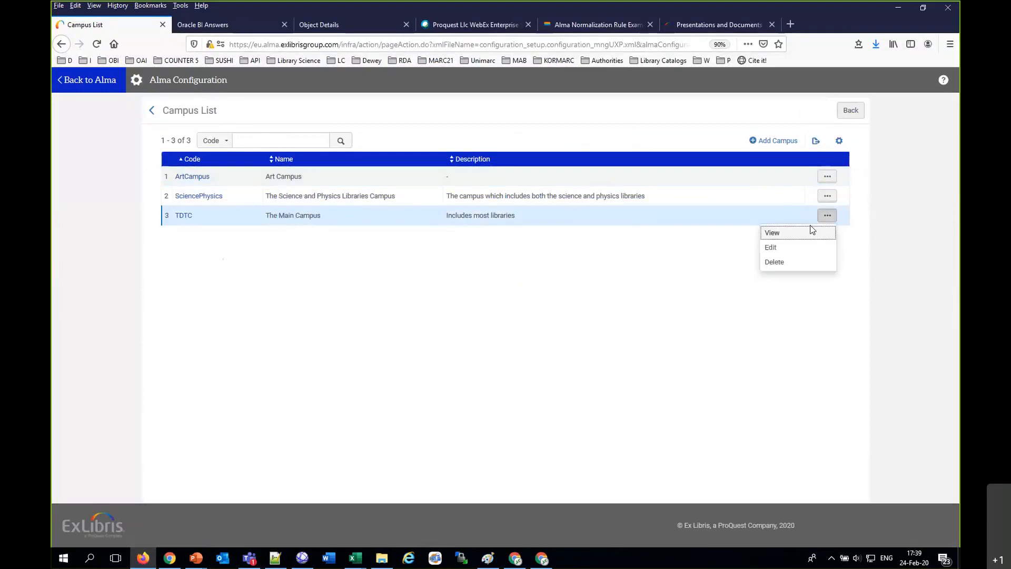
pyautogui.click(778, 248)
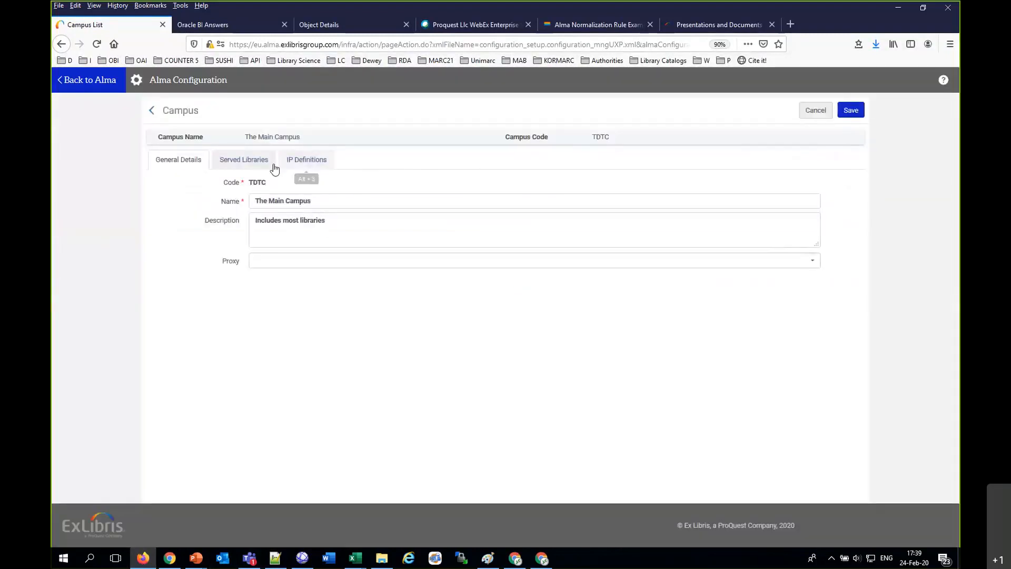
pyautogui.click(251, 157)
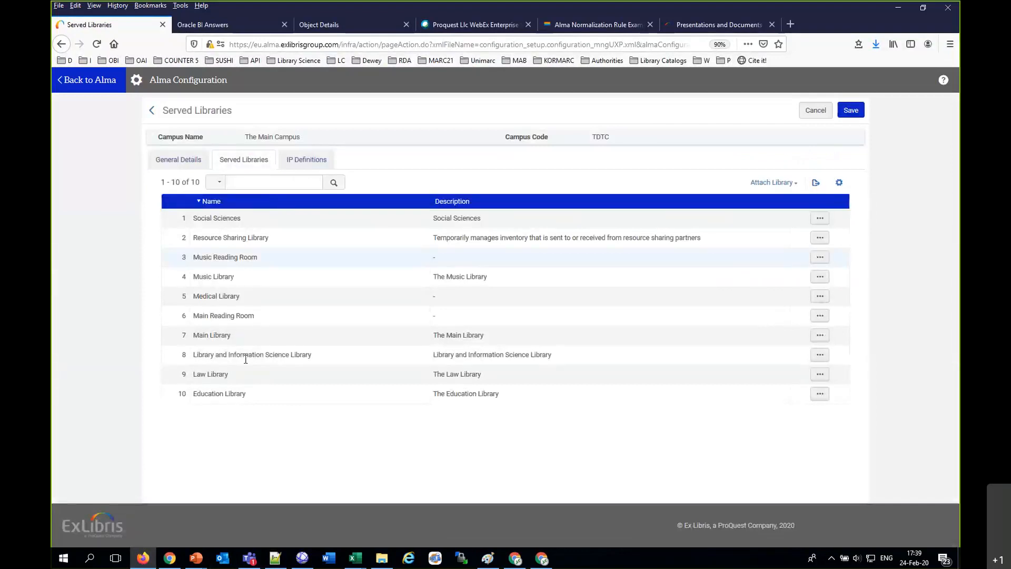
pyautogui.doubleClick(204, 333)
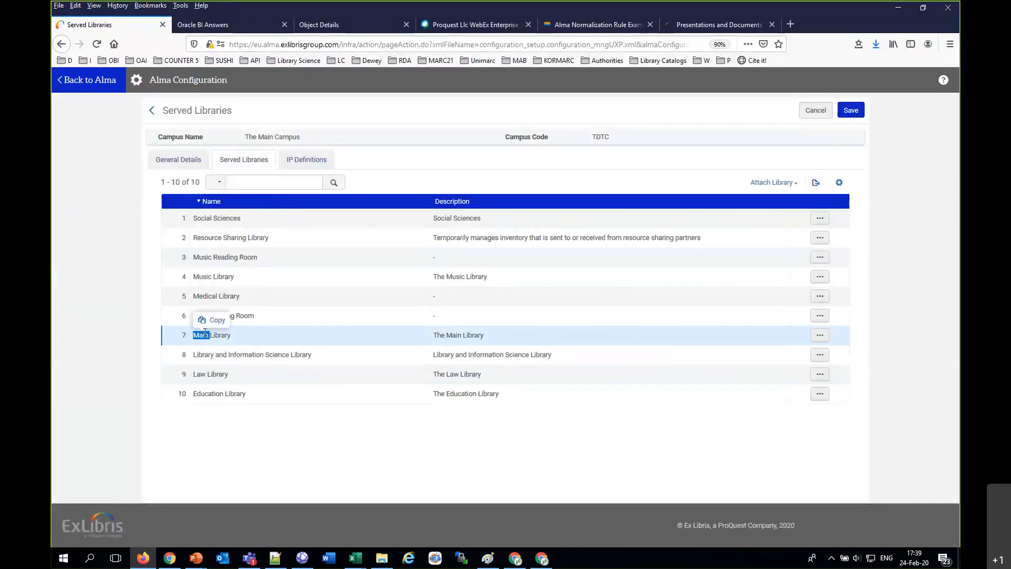
pyautogui.click(819, 113)
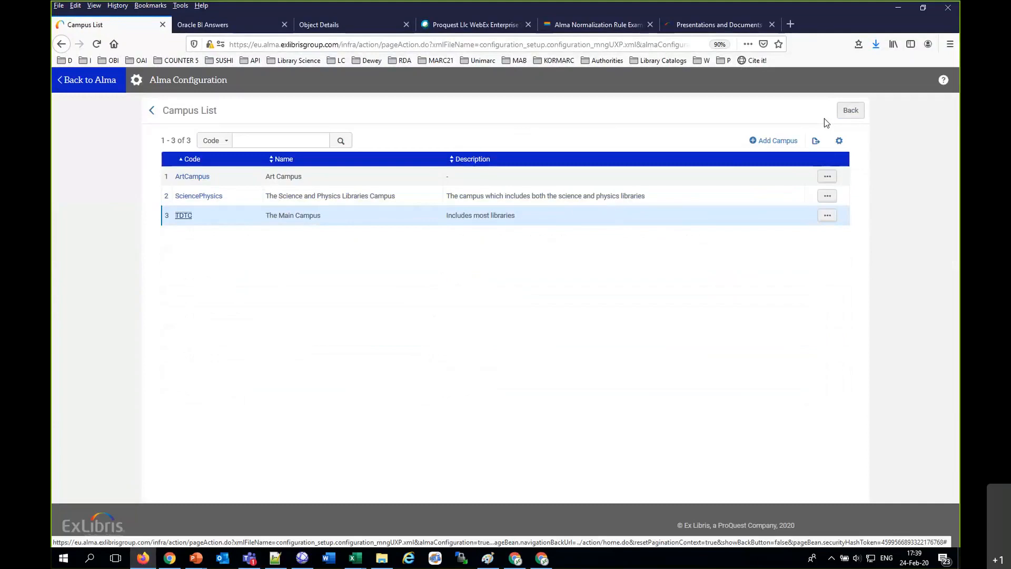
pyautogui.click(94, 83)
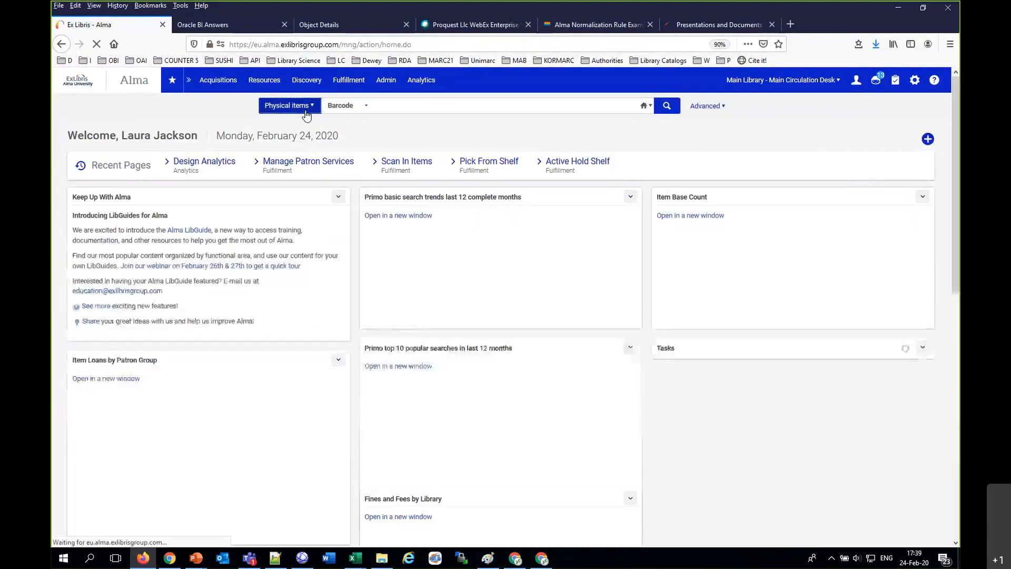
# Step: Search users for the first patron by primary identifier, open the user details to check the campus, and exit without saving
pyautogui.click(306, 110)
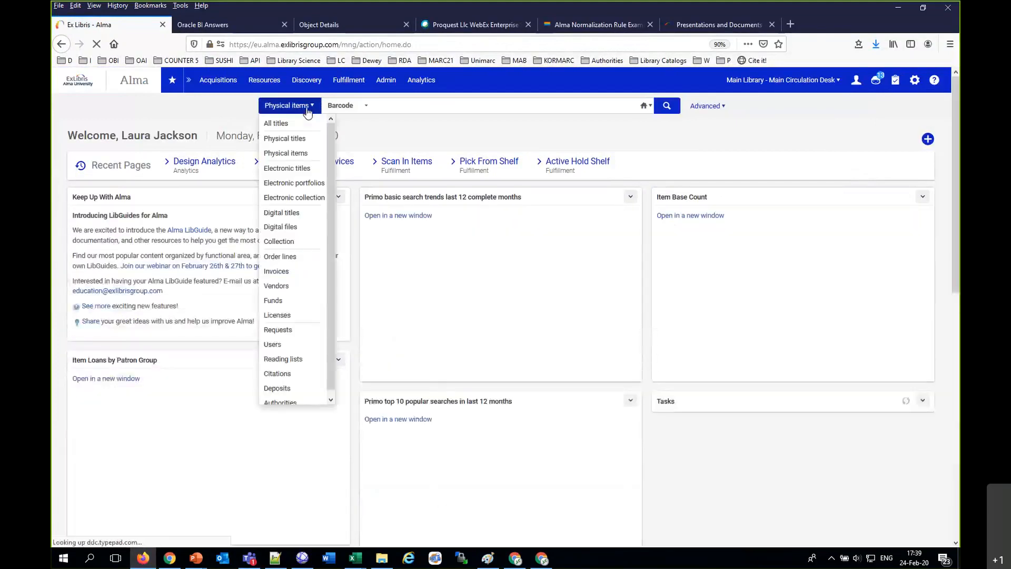
pyautogui.click(285, 344)
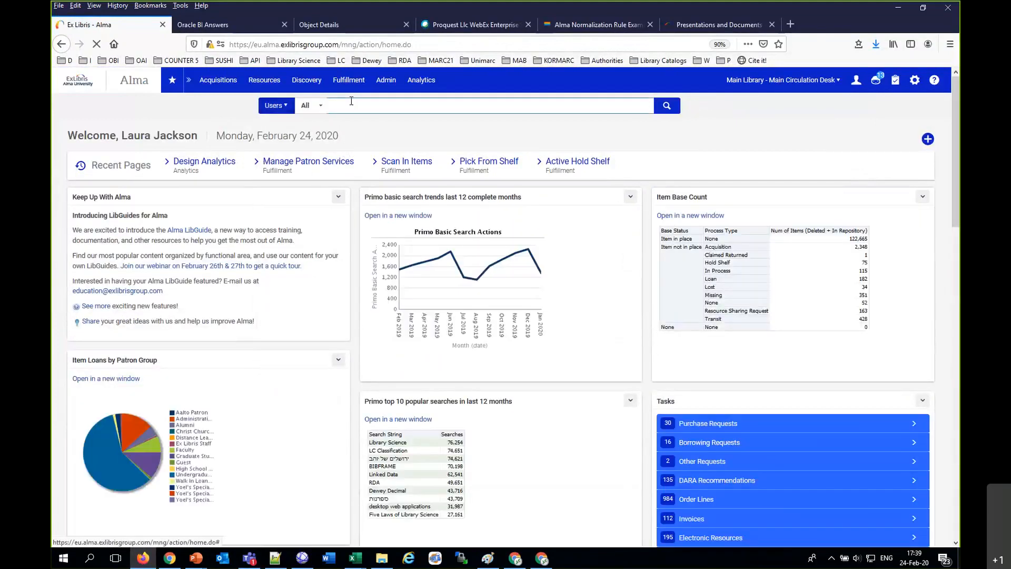
pyautogui.write('cat')
pyautogui.press('Down')
pyautogui.press('Down')
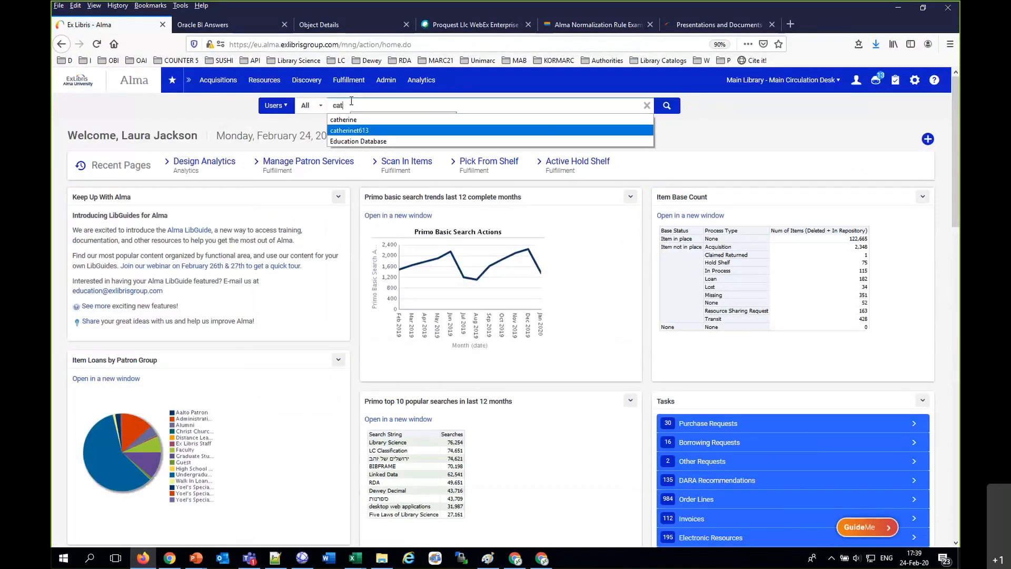
pyautogui.press('Return')
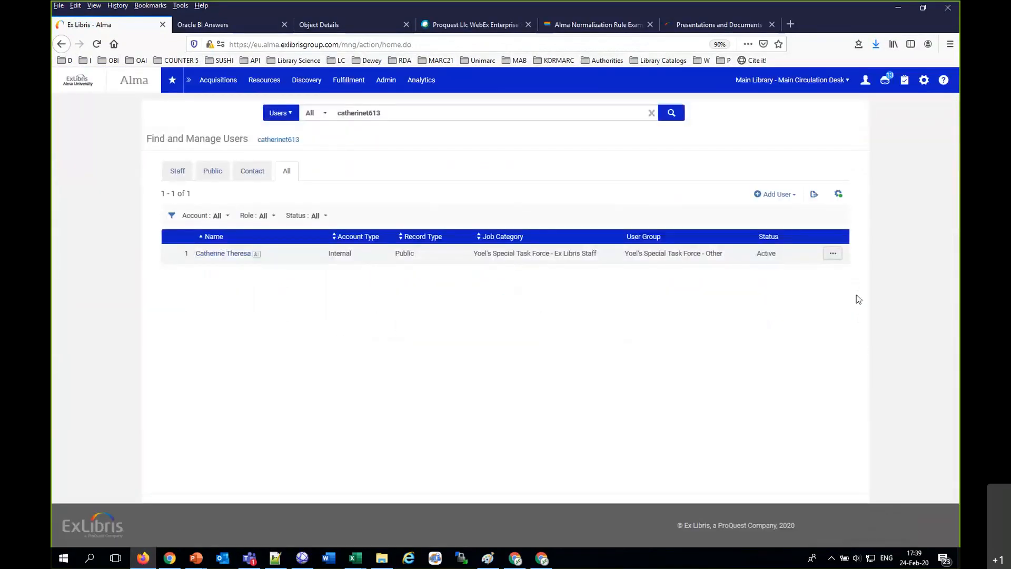
pyautogui.click(833, 254)
pyautogui.click(798, 278)
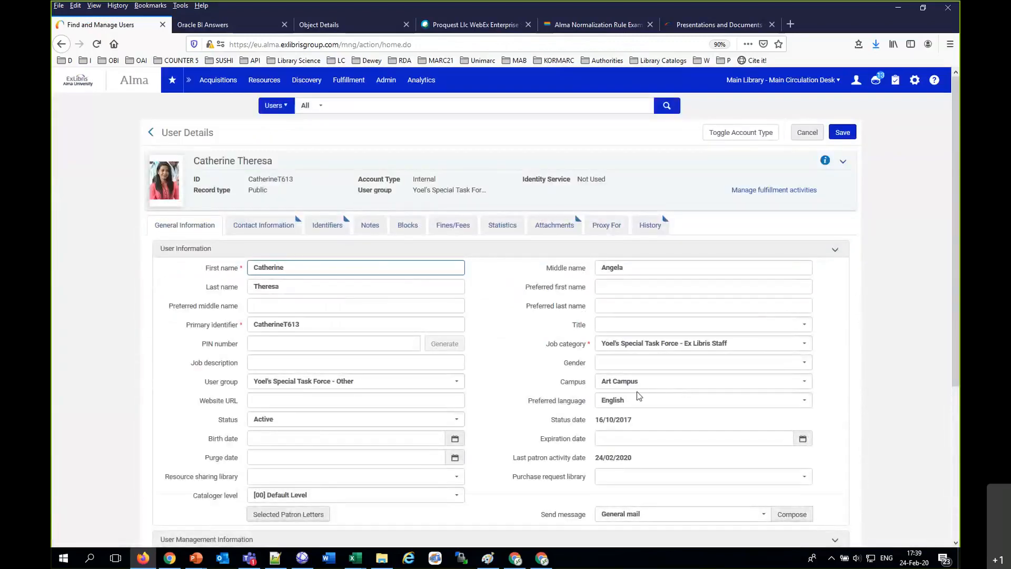
pyautogui.moveTo(562, 382); pyautogui.dragTo(600, 383)
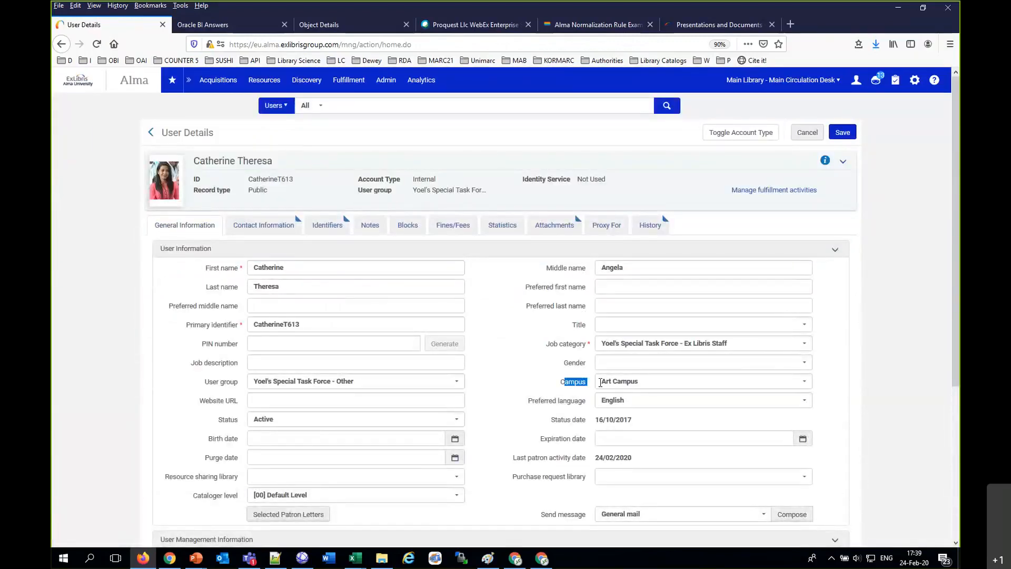
pyautogui.click(807, 133)
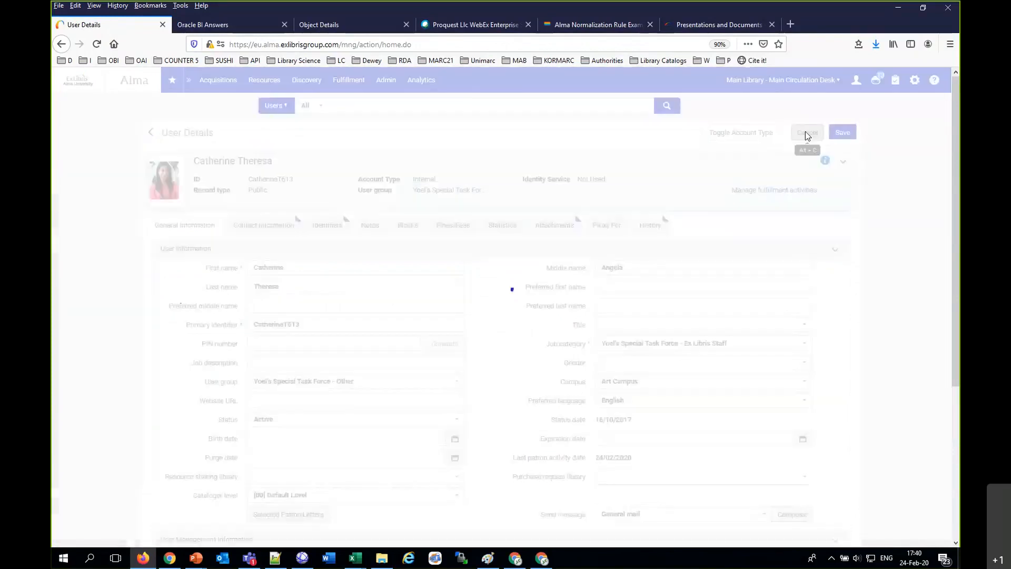
# Step: Search users for the second patron by full name and open the user details to check the assigned campus, leaving it unchanged
pyautogui.moveTo(429, 113); pyautogui.dragTo(287, 100)
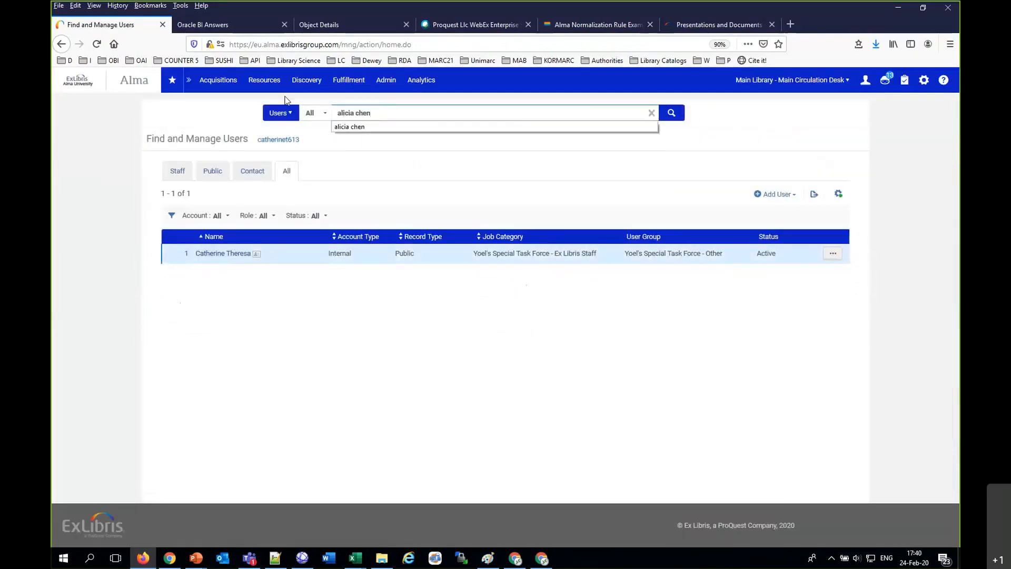
pyautogui.press('Return')
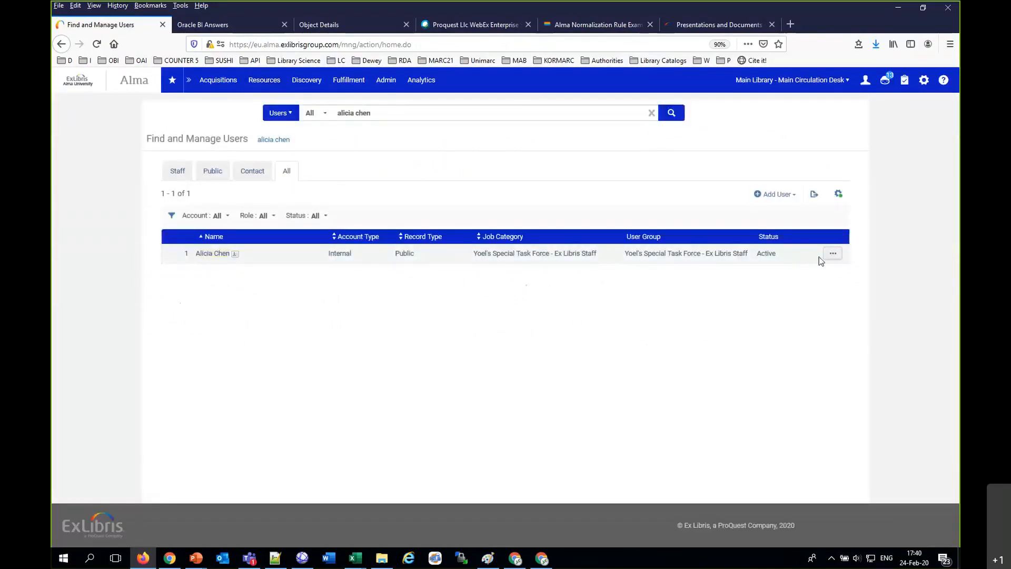
pyautogui.click(831, 255)
pyautogui.click(801, 277)
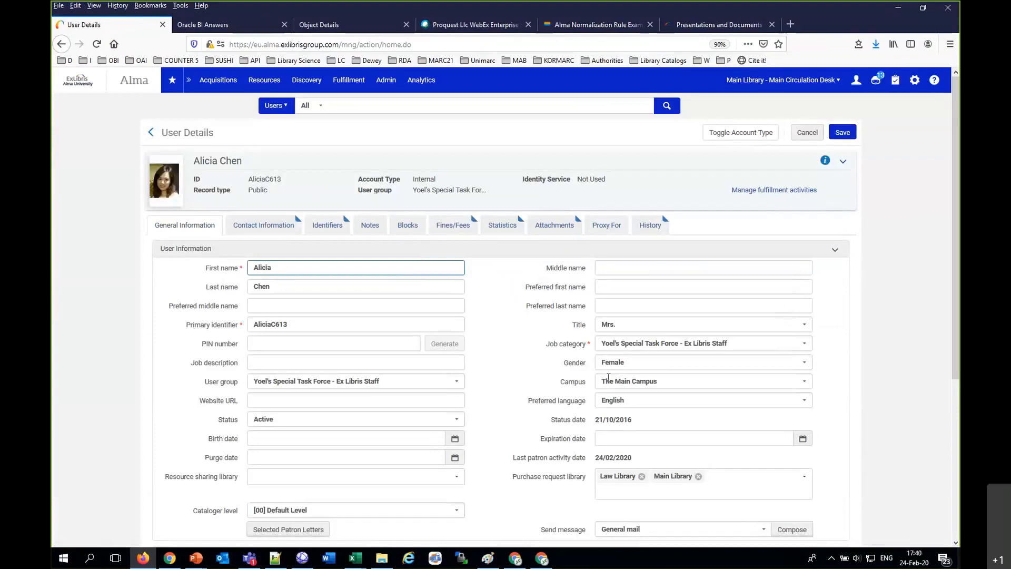
pyautogui.click(567, 384)
pyautogui.click(562, 383)
pyautogui.click(543, 380)
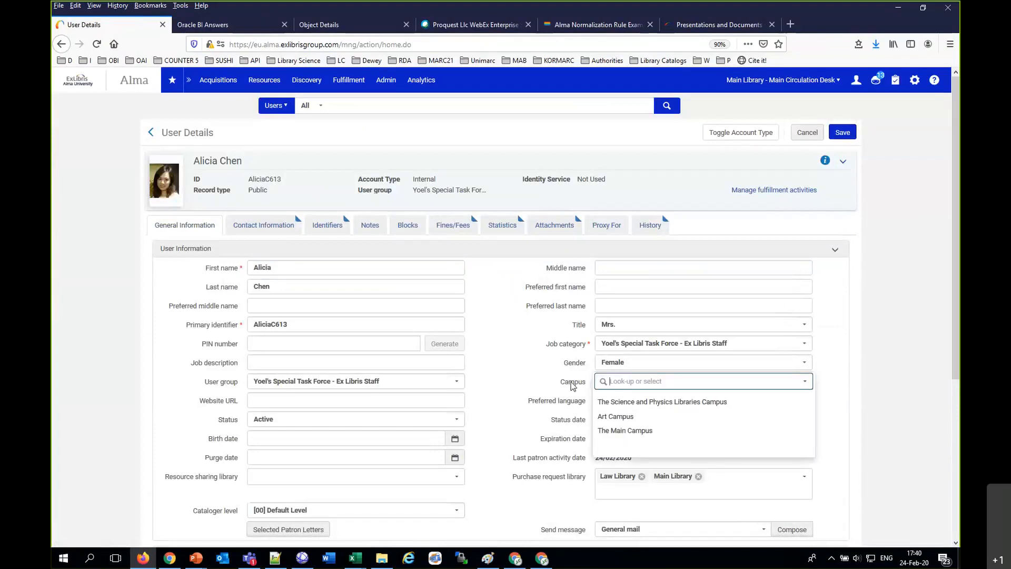
pyautogui.click(499, 298)
pyautogui.click(563, 390)
pyautogui.click(880, 369)
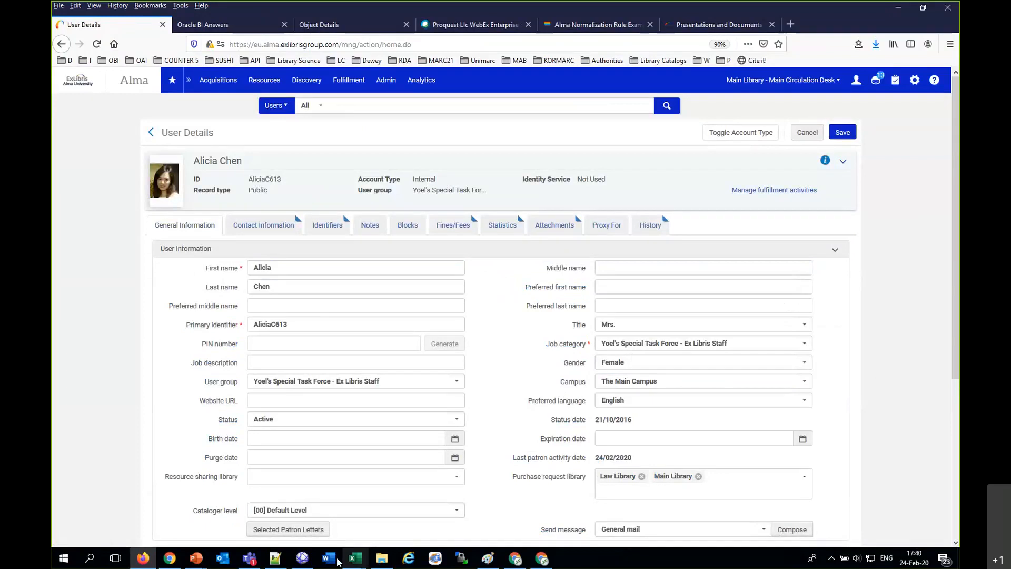
# Step: Switch to Notepad++ and, after a blank line, add the first patron's first name followed by ": Art Campus"
pyautogui.click(275, 558)
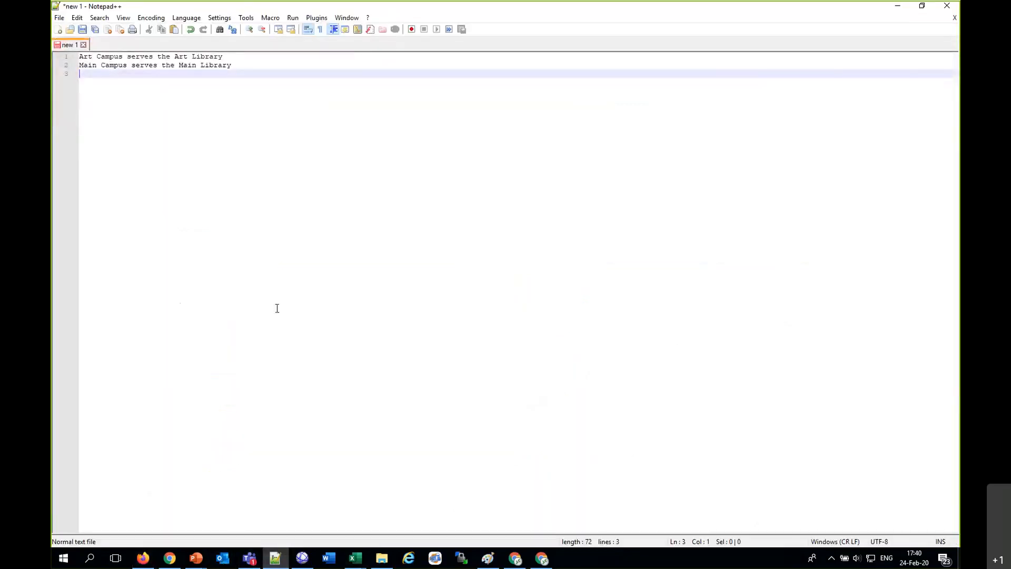
pyautogui.press('Return')
pyautogui.write('Cather')
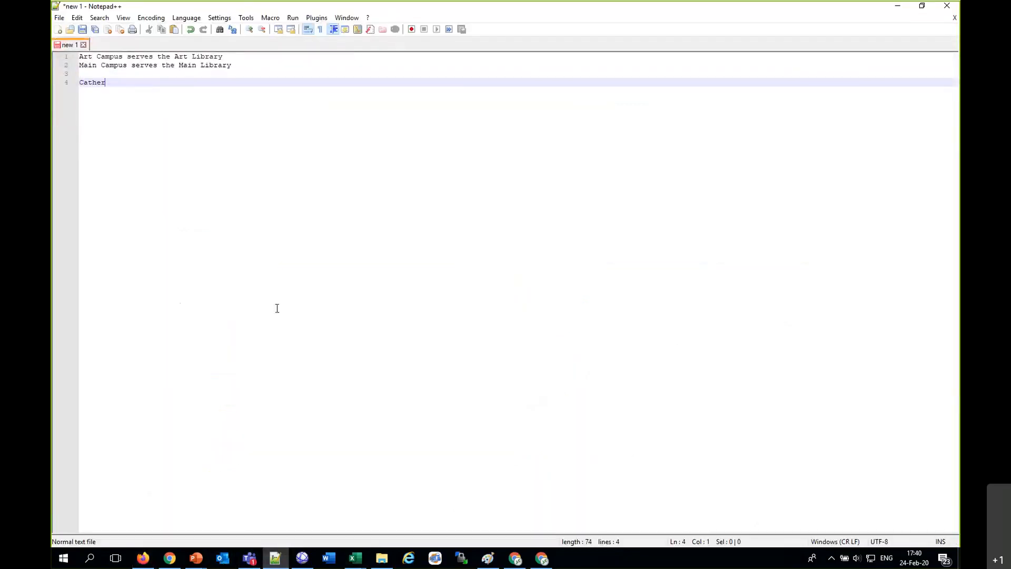
pyautogui.write('ine: A')
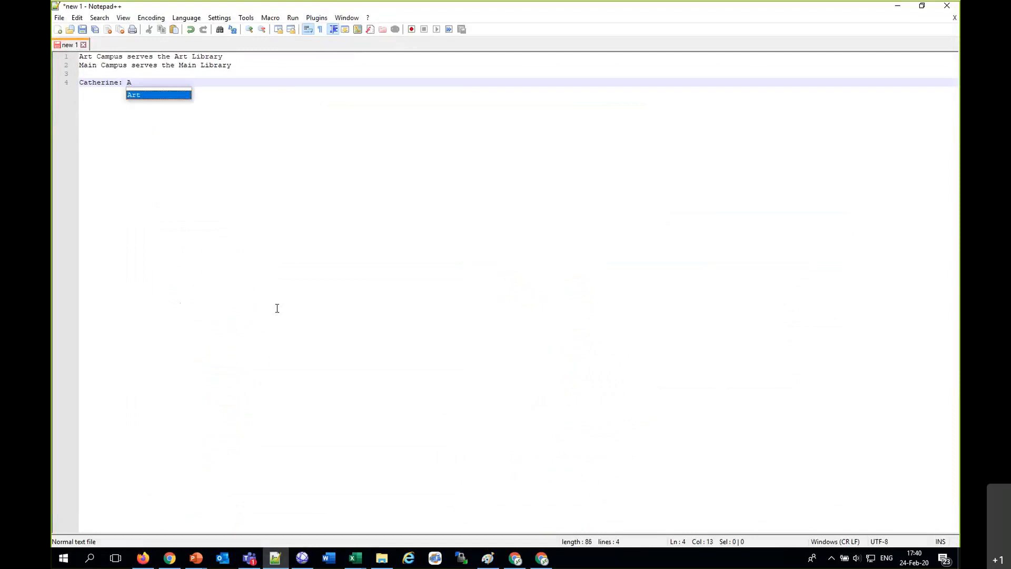
pyautogui.write('rt Campus')
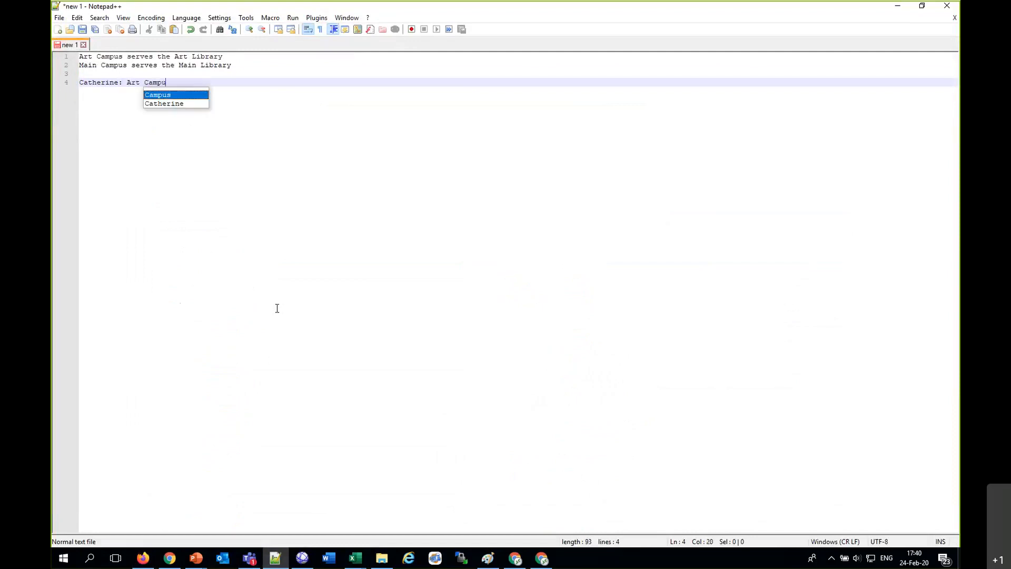
pyautogui.press('Return')
pyautogui.press('Return')
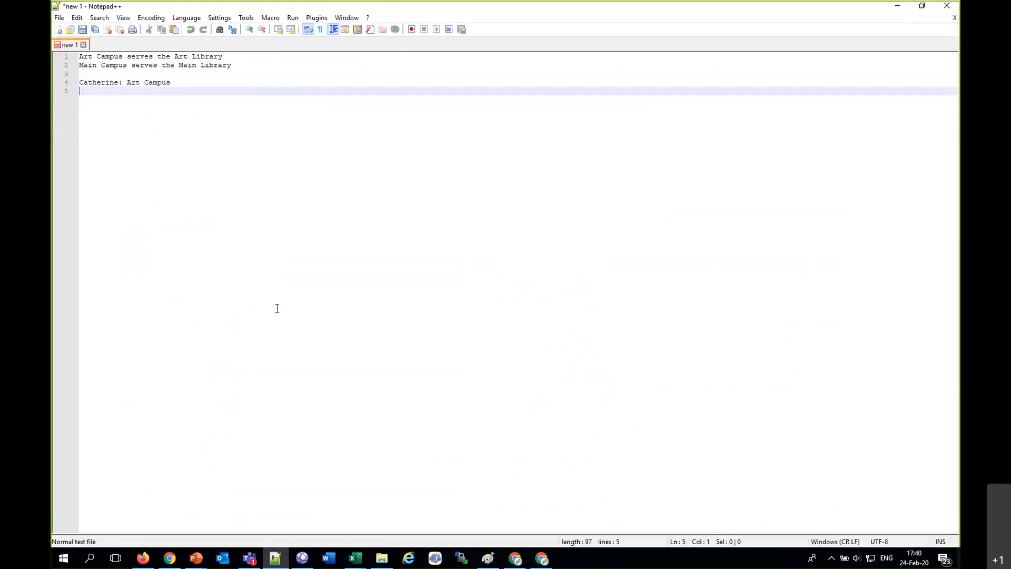
# Step: Add a note line with the second patron's first name followed by ": Main Campus", and leave a blank line below
pyautogui.write('Alicia')
pyautogui.write(': Main ')
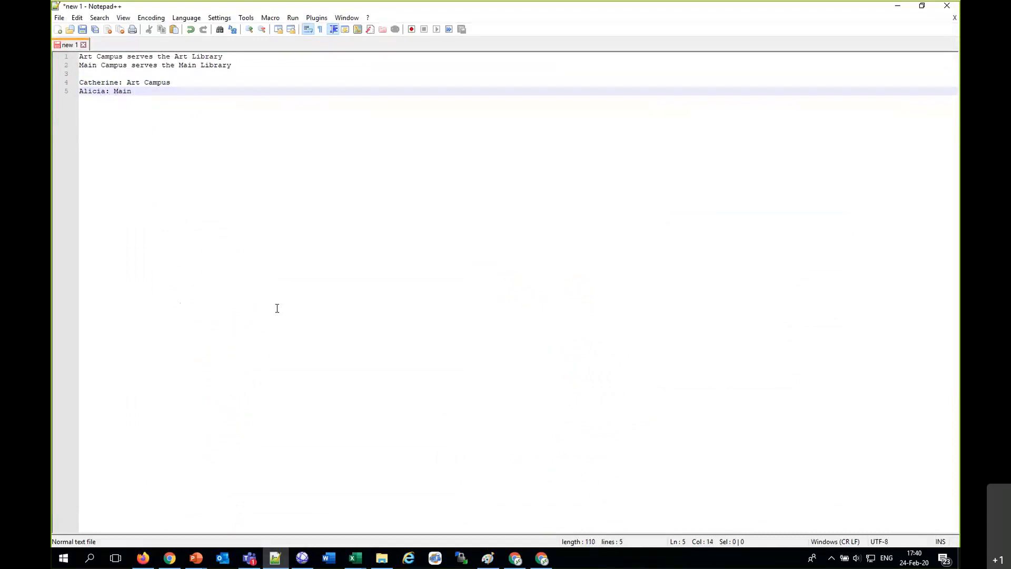
pyautogui.write('Campus')
pyautogui.press('Return')
pyautogui.press('Return')
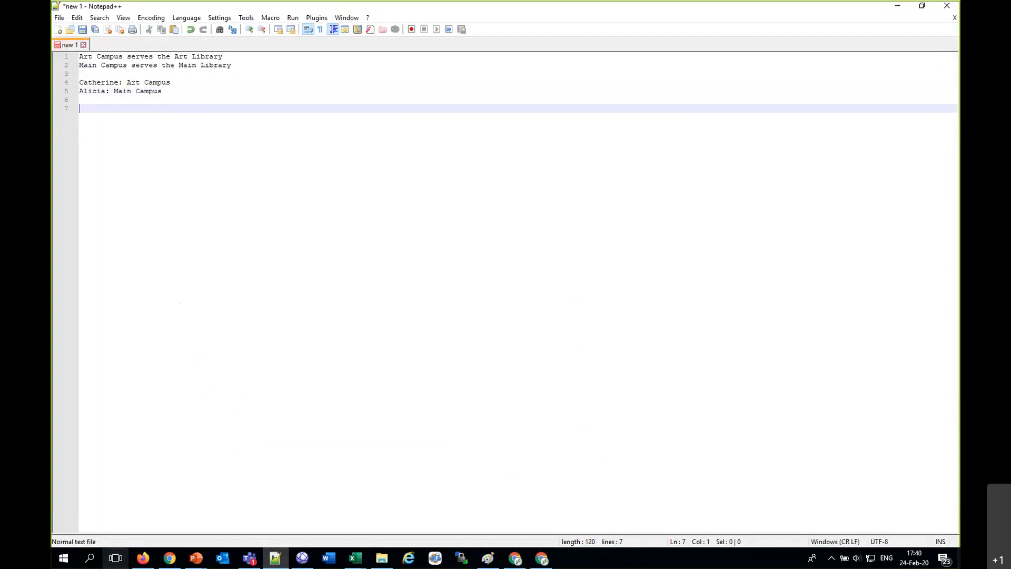
# Step: Switch to Alma in Firefox, open the REGULAR fulfillment unit in the fulfillment configuration, and list its rules of type Request
pyautogui.click(142, 558)
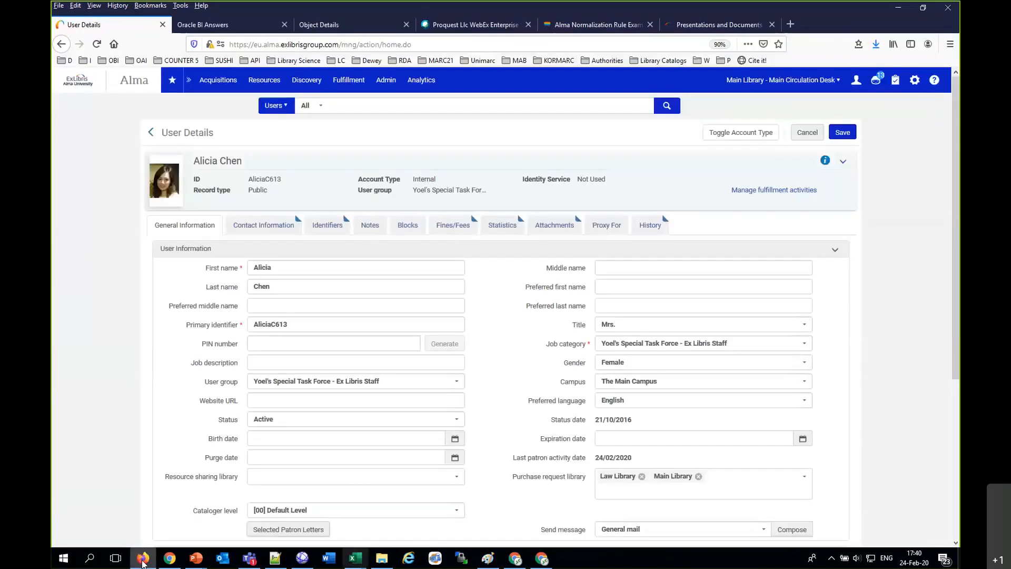
pyautogui.click(918, 82)
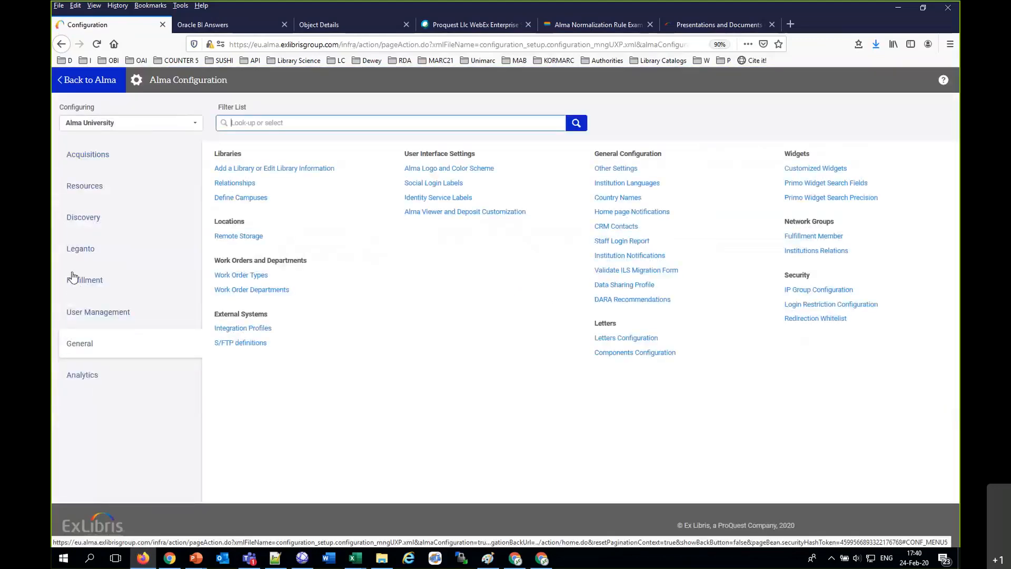
pyautogui.click(72, 275)
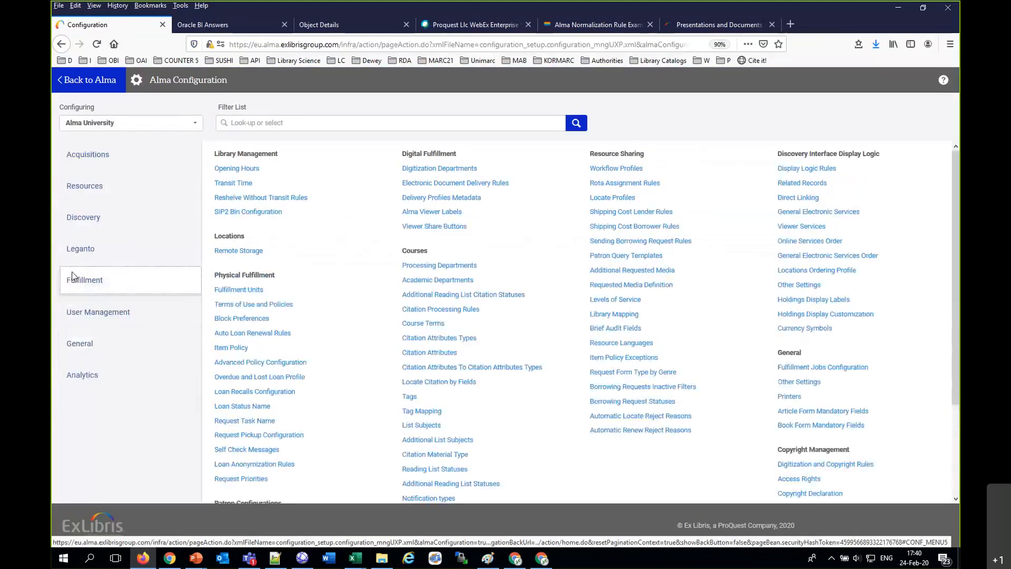
pyautogui.click(255, 291)
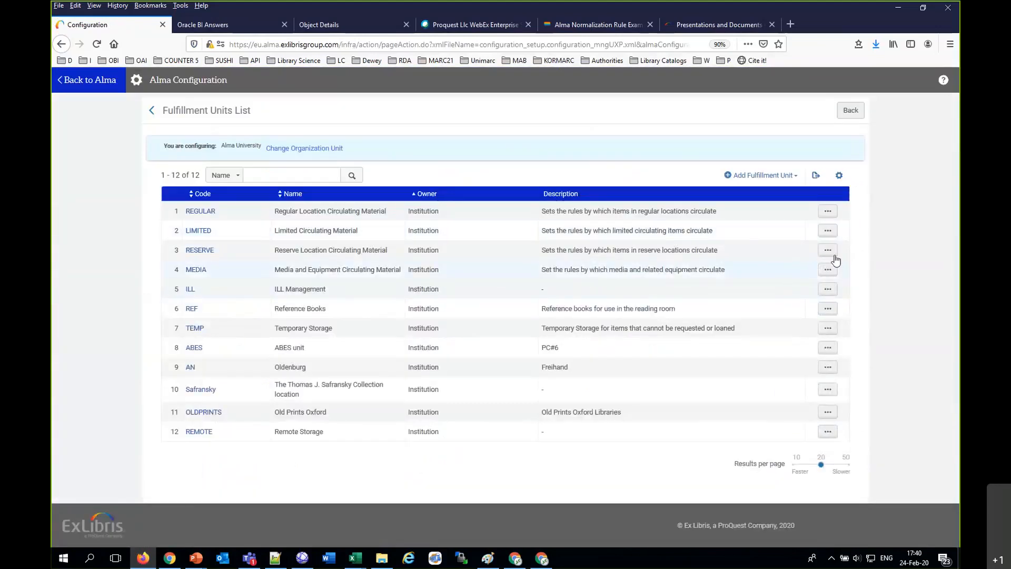
pyautogui.click(828, 211)
pyautogui.click(810, 229)
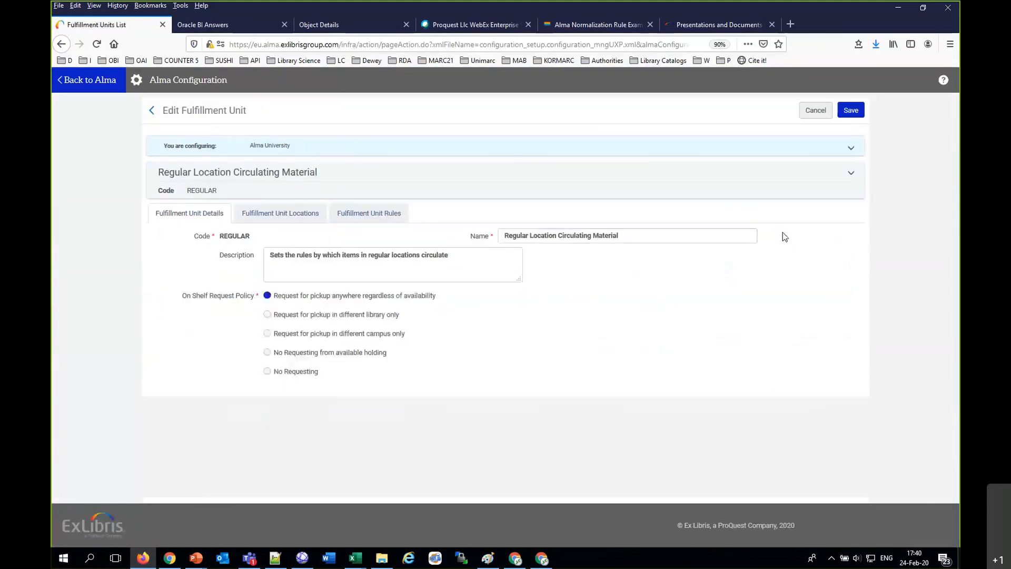
pyautogui.click(363, 216)
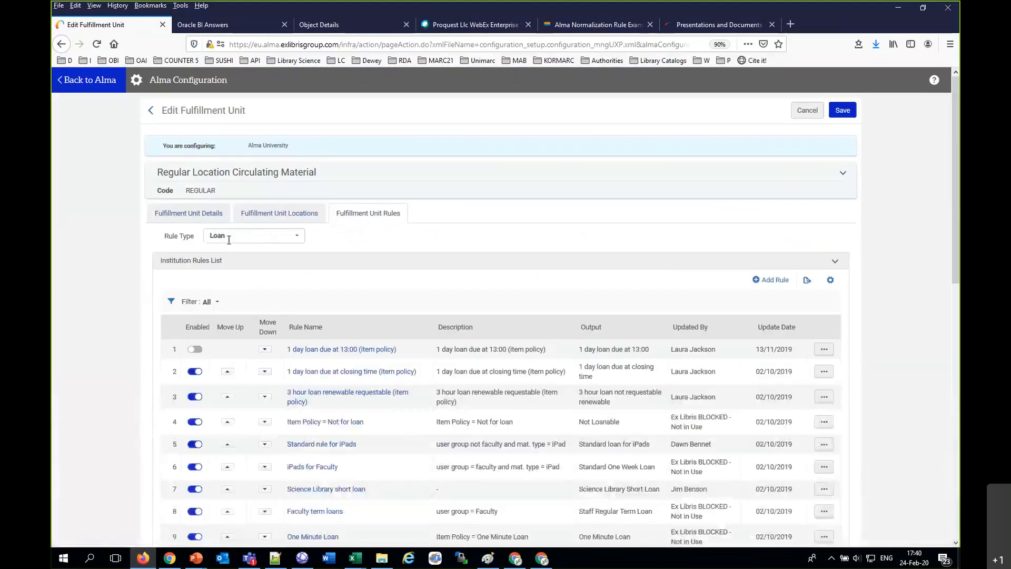
pyautogui.click(226, 236)
pyautogui.click(232, 271)
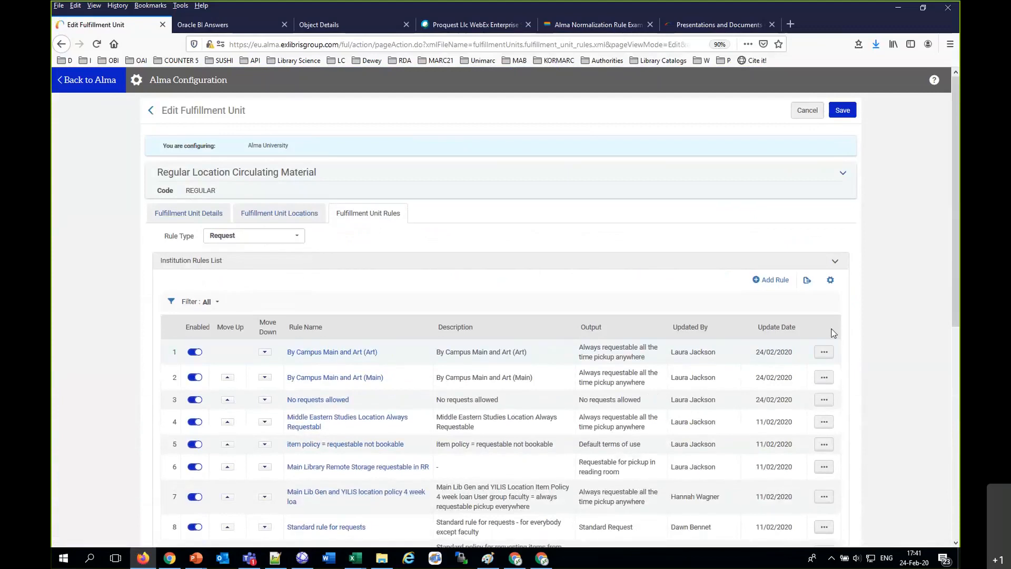
# Step: Start a new request rule, try the Patron Affiliated Campus parameter with the = operator, view its campus values, and discard the rule
pyautogui.click(773, 283)
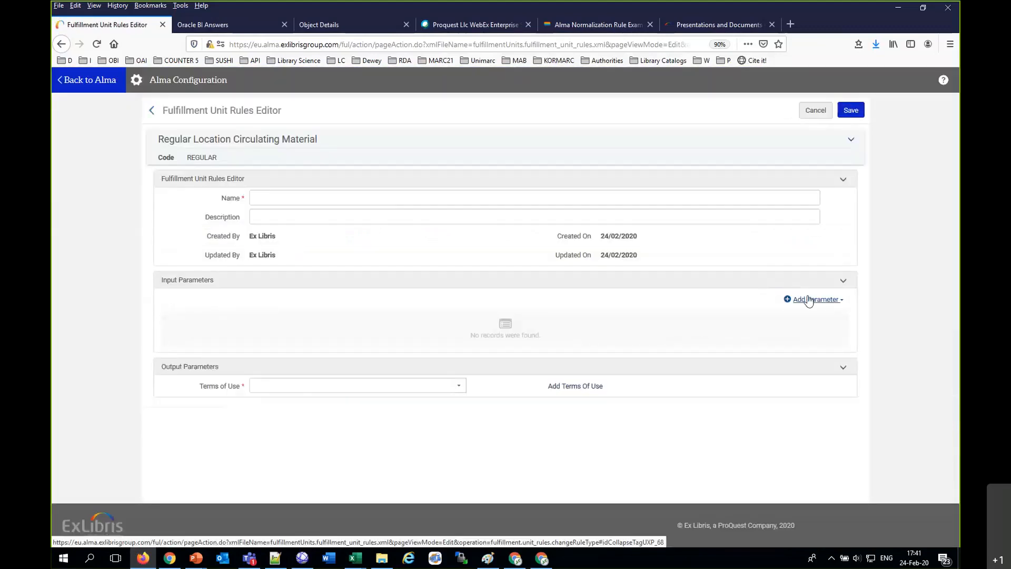
pyautogui.click(812, 299)
pyautogui.click(838, 341)
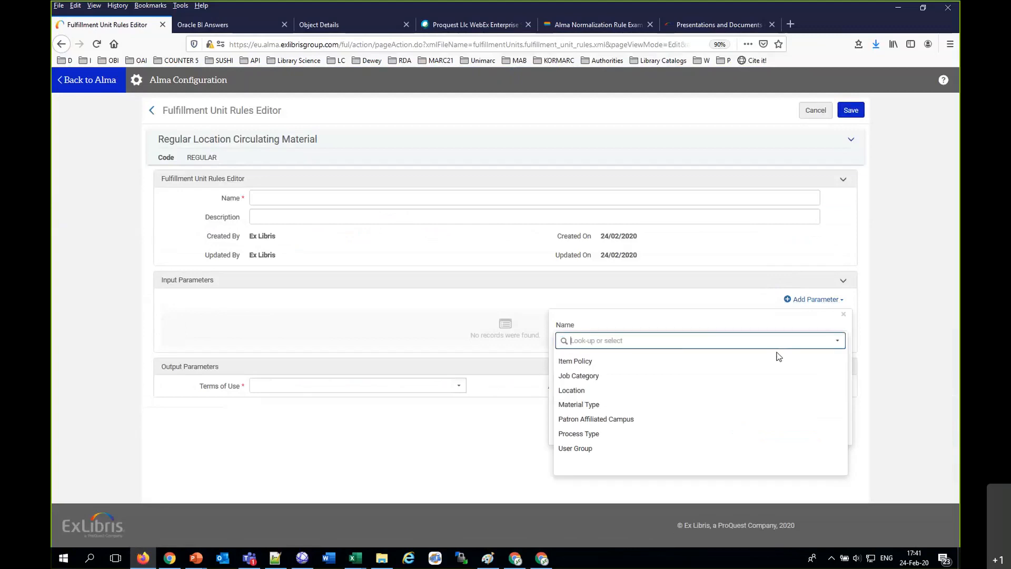
pyautogui.click(629, 419)
pyautogui.click(621, 376)
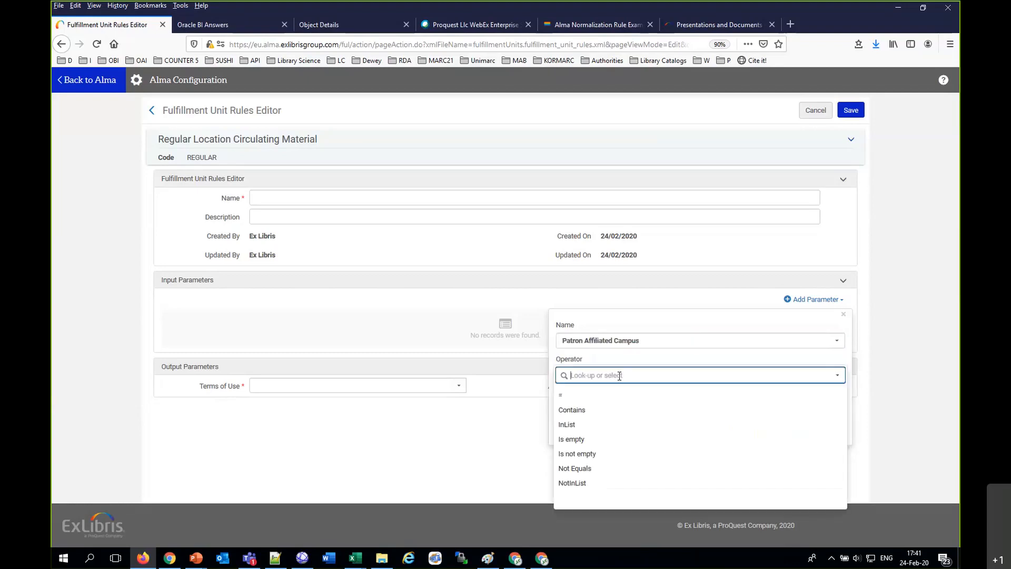
pyautogui.click(615, 399)
pyautogui.click(623, 410)
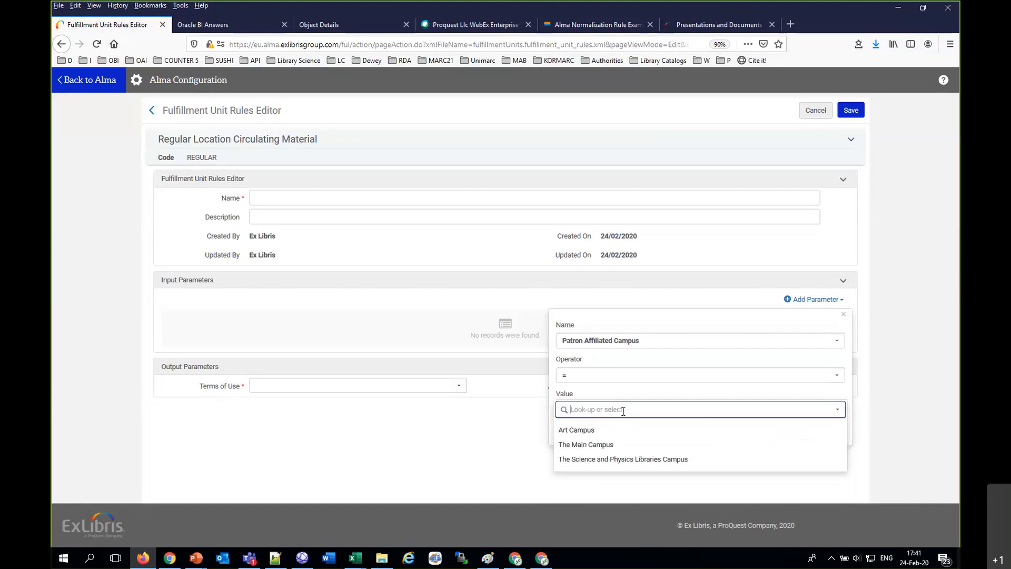
pyautogui.click(582, 374)
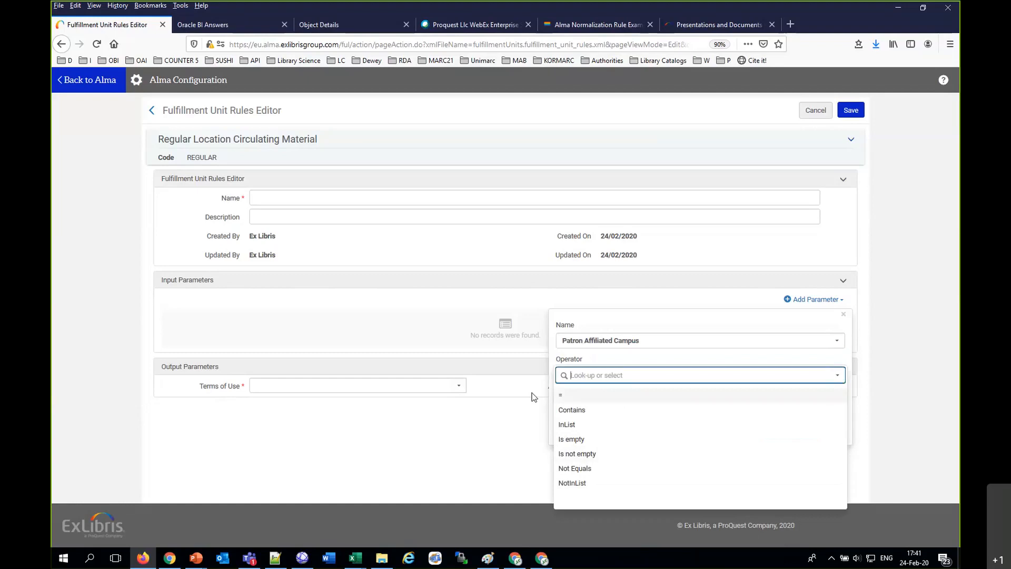
pyautogui.click(800, 114)
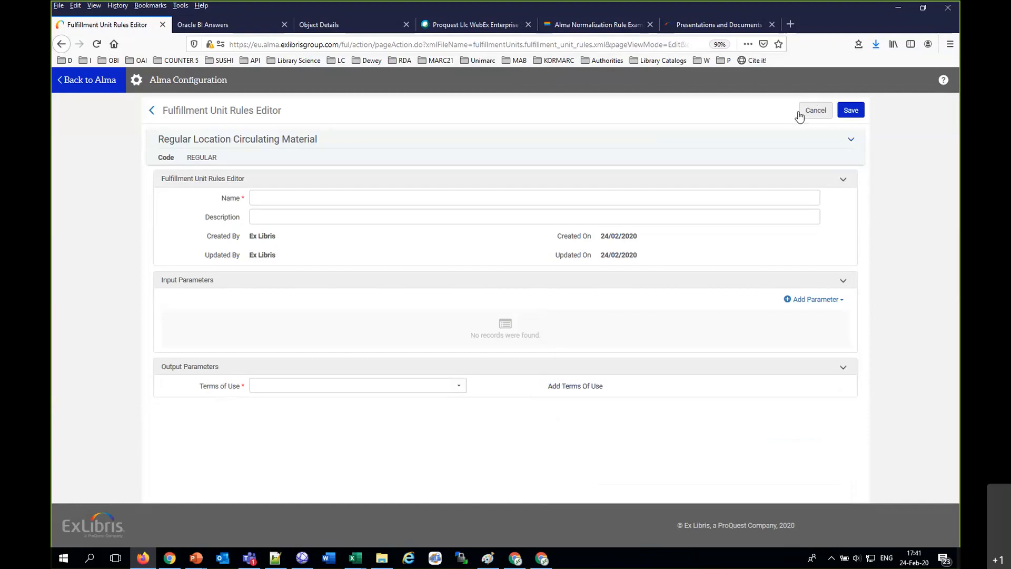
pyautogui.click(800, 113)
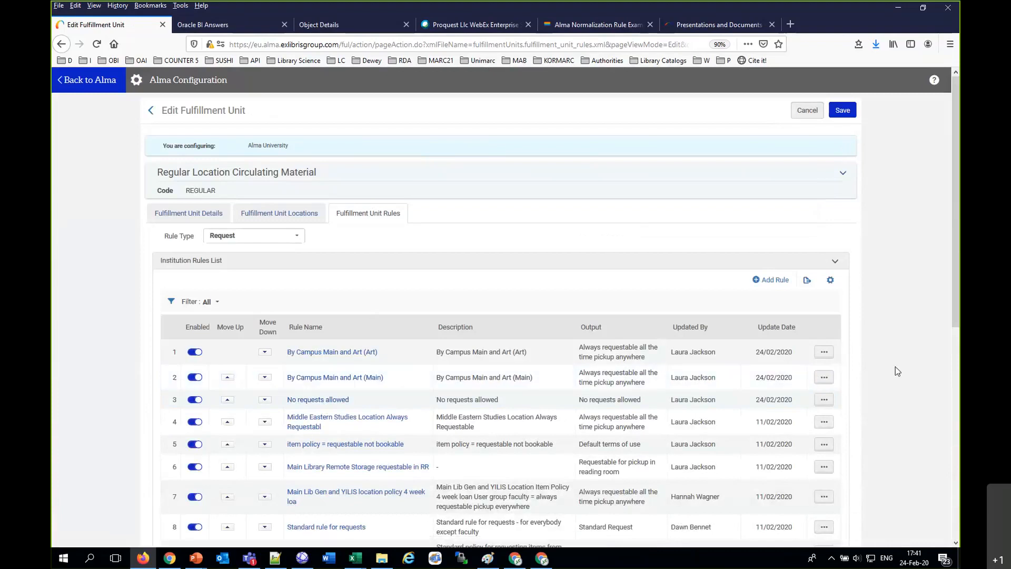
# Step: Open the request rule "By Campus Main and Art (Art)" to examine its input parameters and terms of use
pyautogui.click(825, 352)
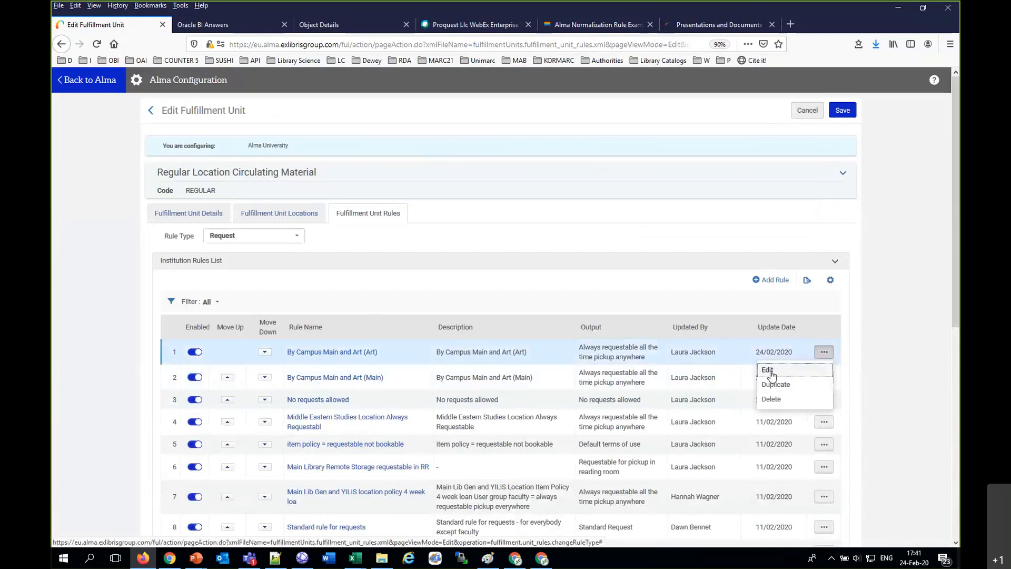
pyautogui.click(769, 370)
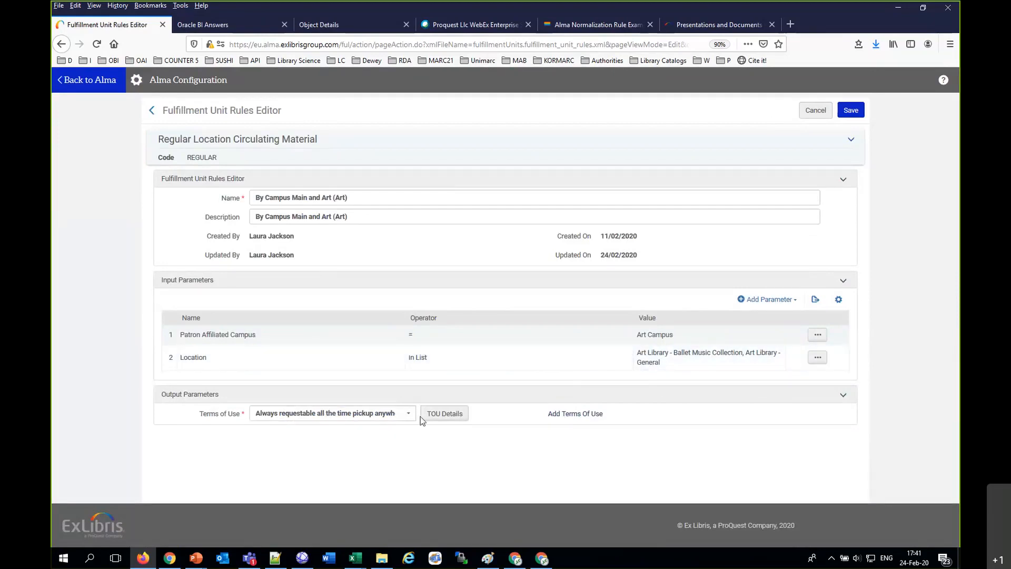
# Step: Review the terms of use policies of the "By Campus Main and Art (Art)" rule, especially Is Requestable, and leave the rule unsaved
pyautogui.click(443, 414)
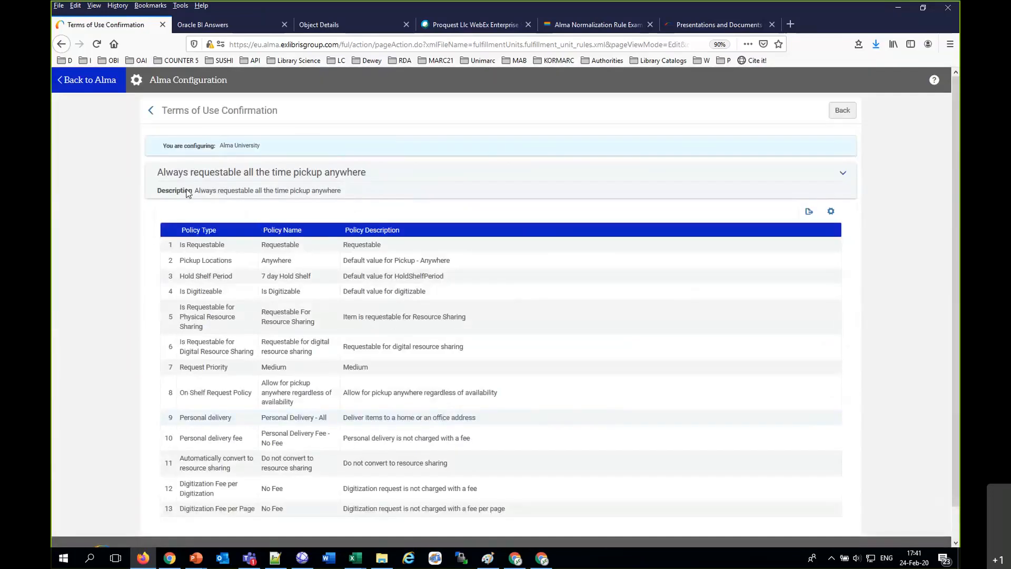
pyautogui.moveTo(173, 170); pyautogui.dragTo(367, 173)
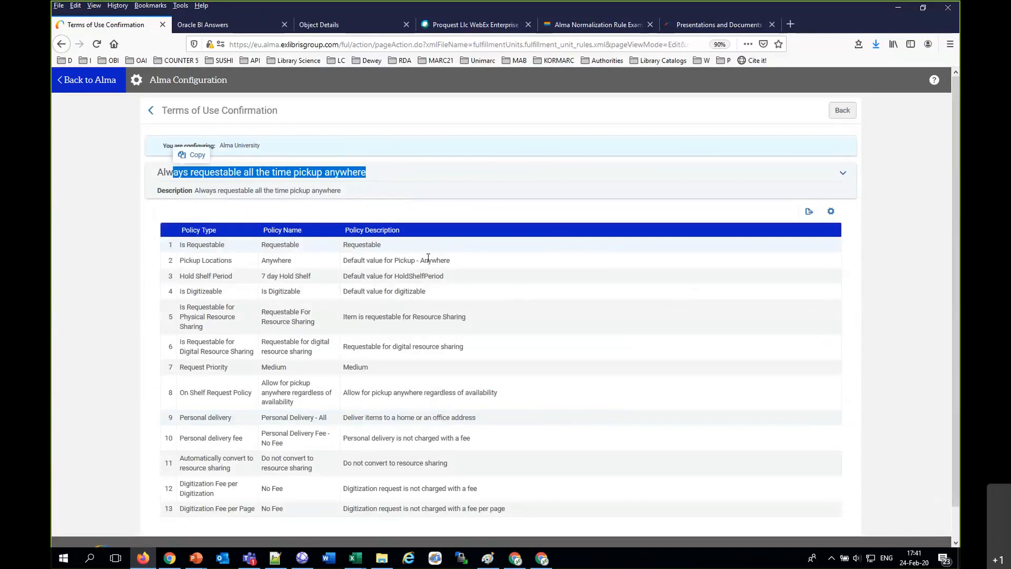
pyautogui.moveTo(381, 244); pyautogui.dragTo(167, 245)
pyautogui.click(845, 112)
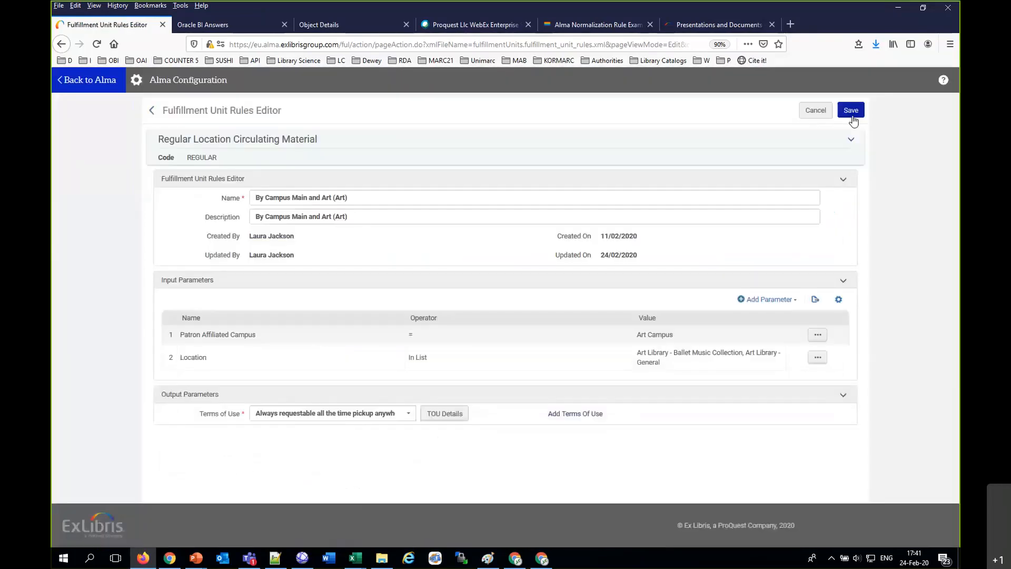
pyautogui.click(816, 111)
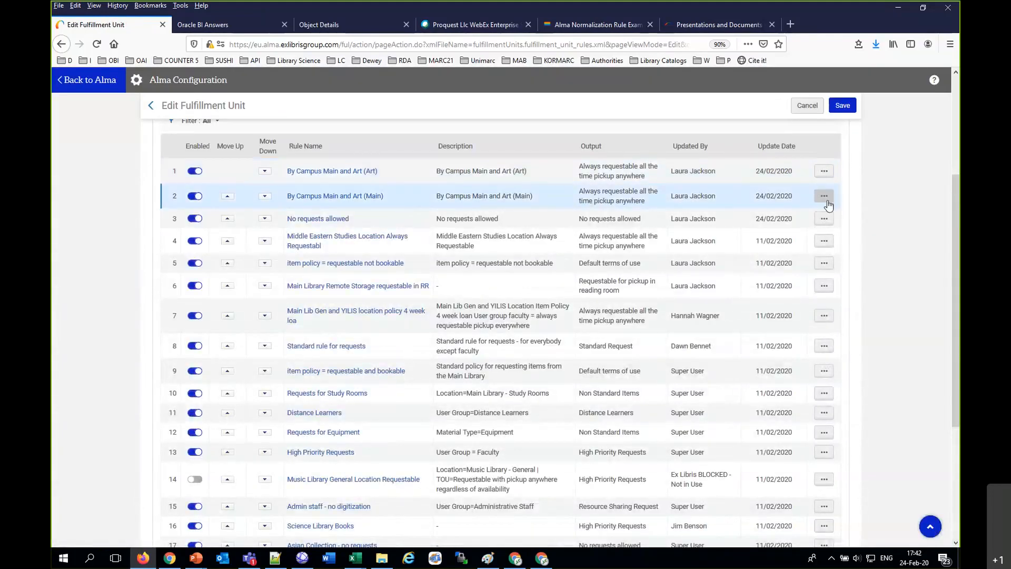
# Step: Open the request rule "By Campus Main and Art (Main)", examine its campus and location parameters, and close it without saving
pyautogui.click(825, 199)
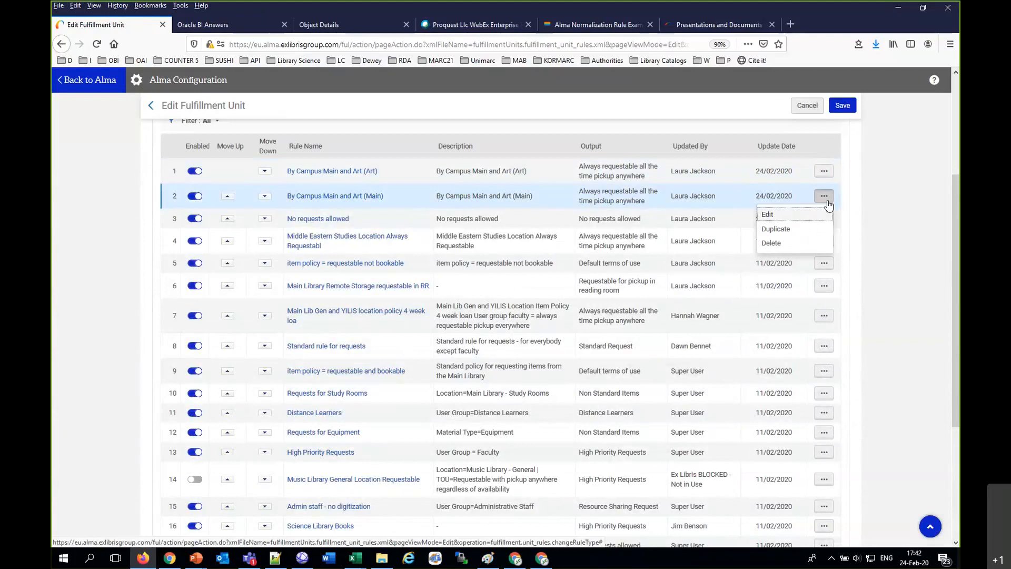
pyautogui.click(769, 216)
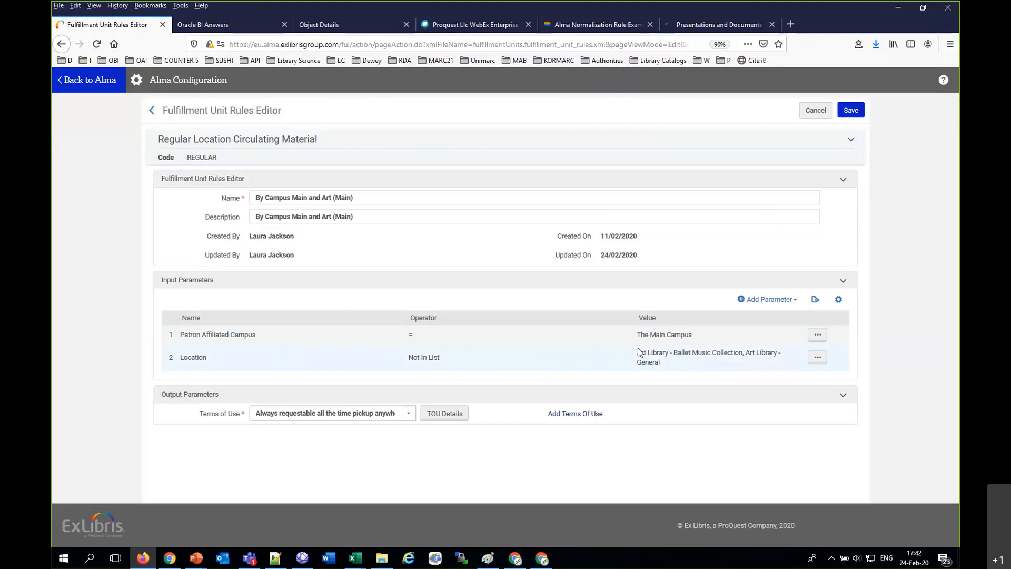
pyautogui.moveTo(636, 351); pyautogui.dragTo(670, 364)
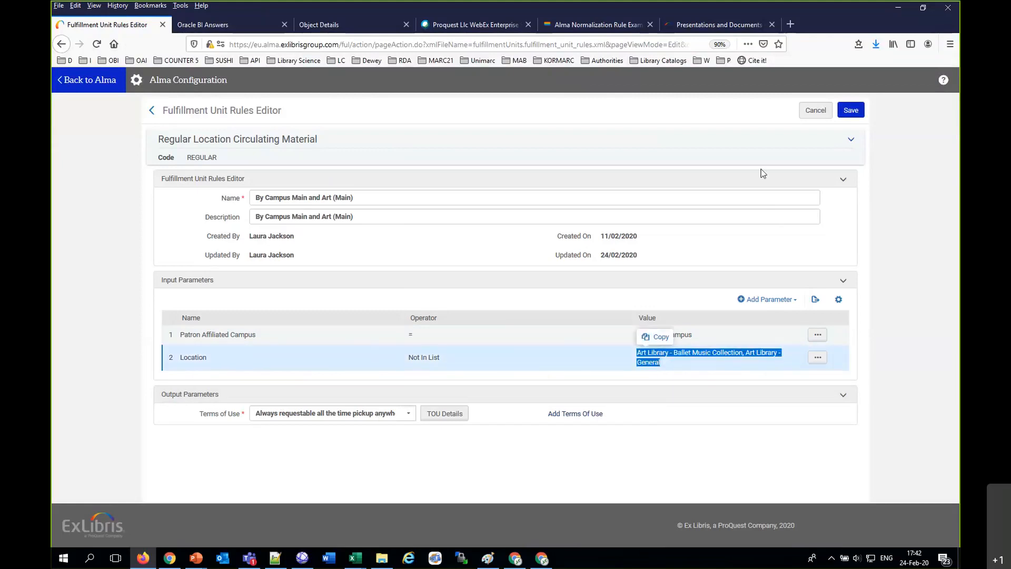
pyautogui.click(817, 111)
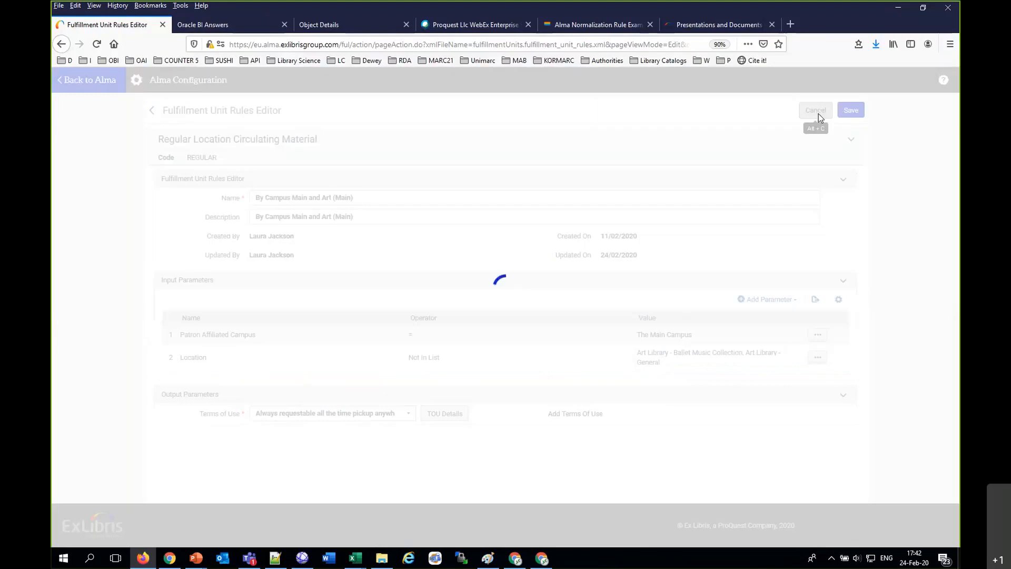
# Step: Open the request rule "No requests allowed", examine its input parameters and terms of use, and close it without saving
pyautogui.scroll(3, 399, 213)
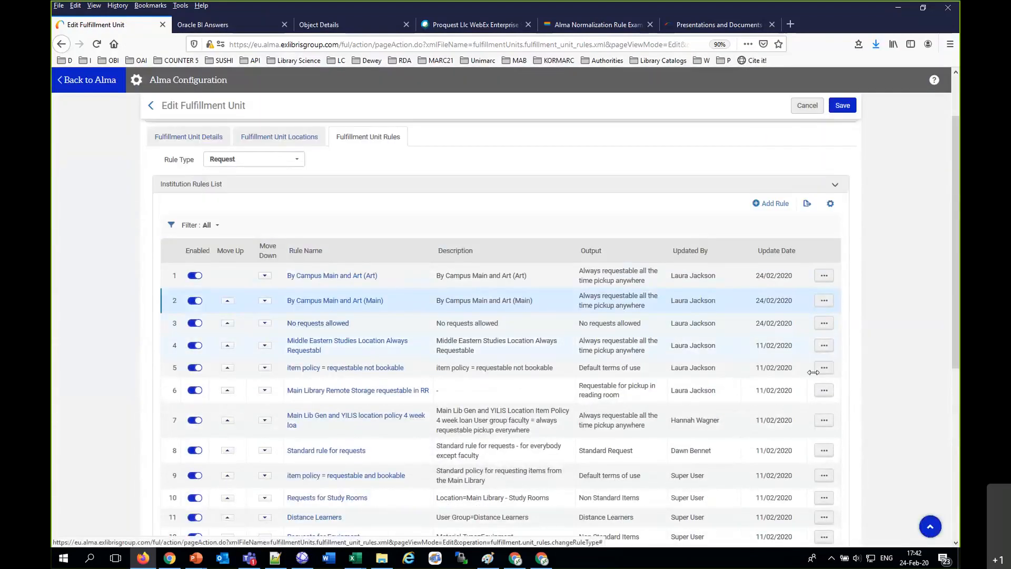
pyautogui.click(825, 323)
pyautogui.click(800, 343)
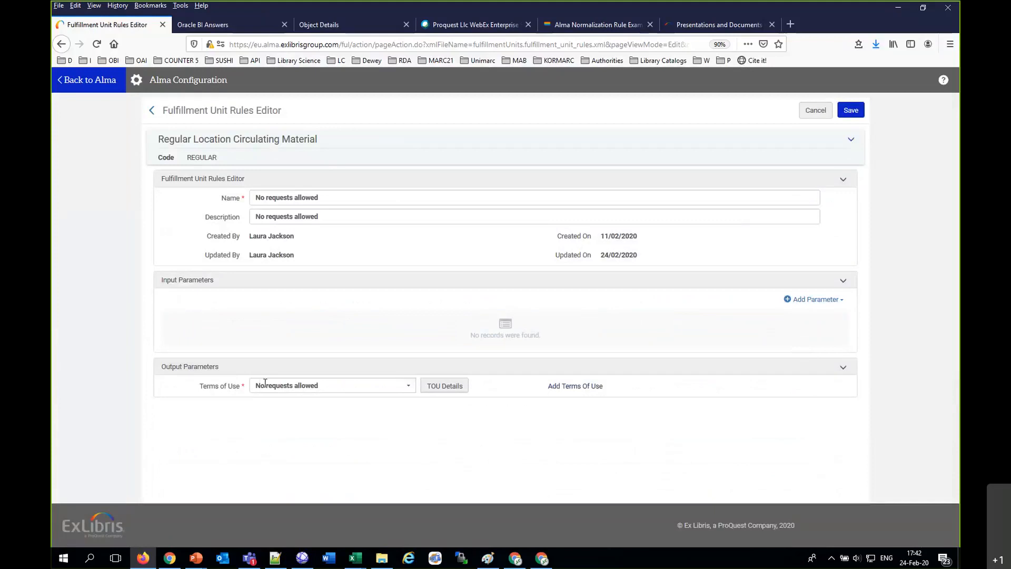
pyautogui.click(824, 113)
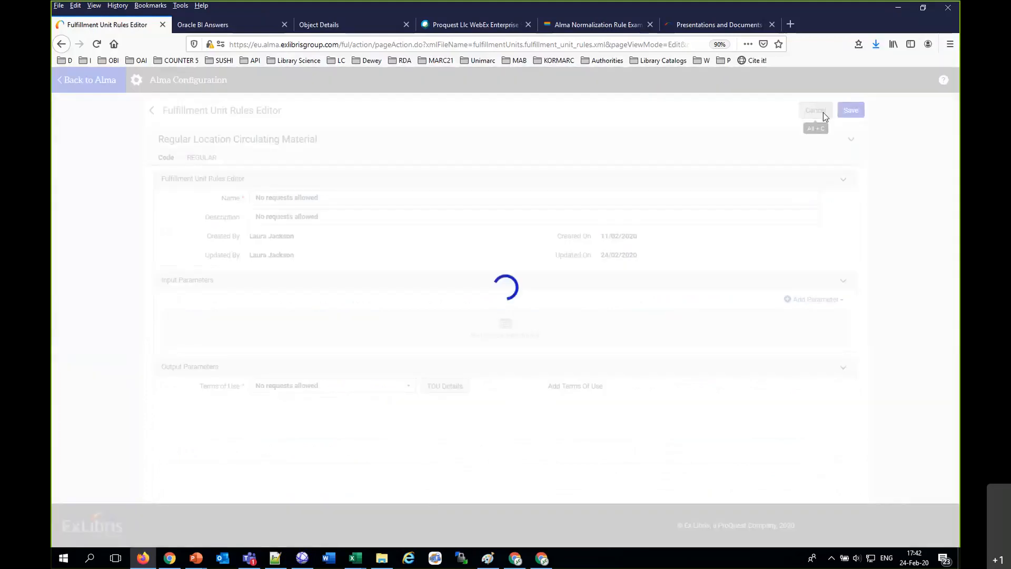
pyautogui.scroll(3, 608, 267)
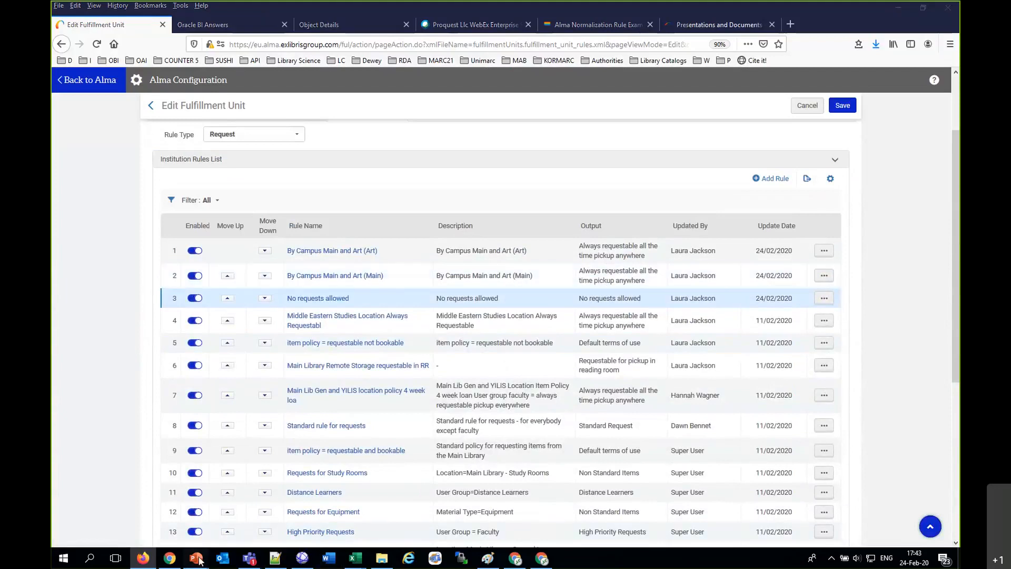
# Step: Switch to the "Restrict requests by Patron campus" presentation in PowerPoint and advance to slide 19, which explains what the rules mean
pyautogui.moveTo(199, 561)
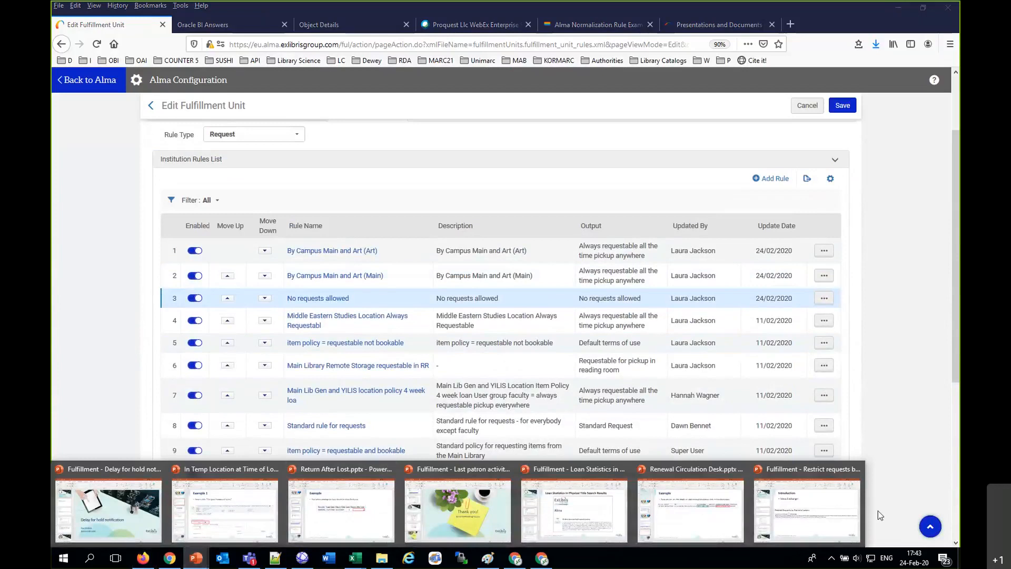
pyautogui.click(830, 504)
pyautogui.press('Down')
pyautogui.press('Down')
pyautogui.press('Down')
pyautogui.press('Down')
pyautogui.press('Down')
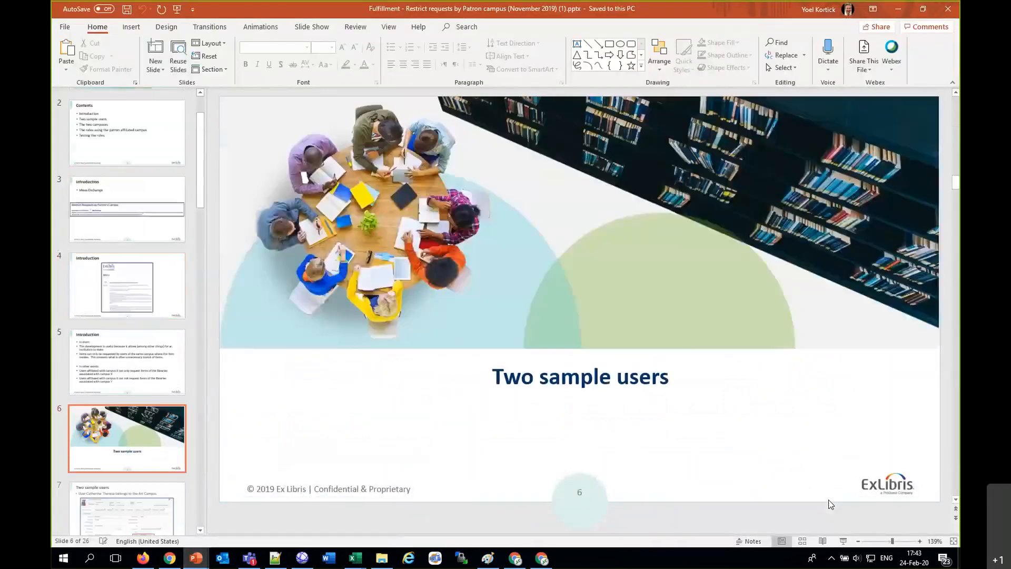
pyautogui.press('Down')
pyautogui.press('Down')
pyautogui.press('Down')
pyautogui.press('Down')
pyautogui.press('Down')
pyautogui.press('Down')
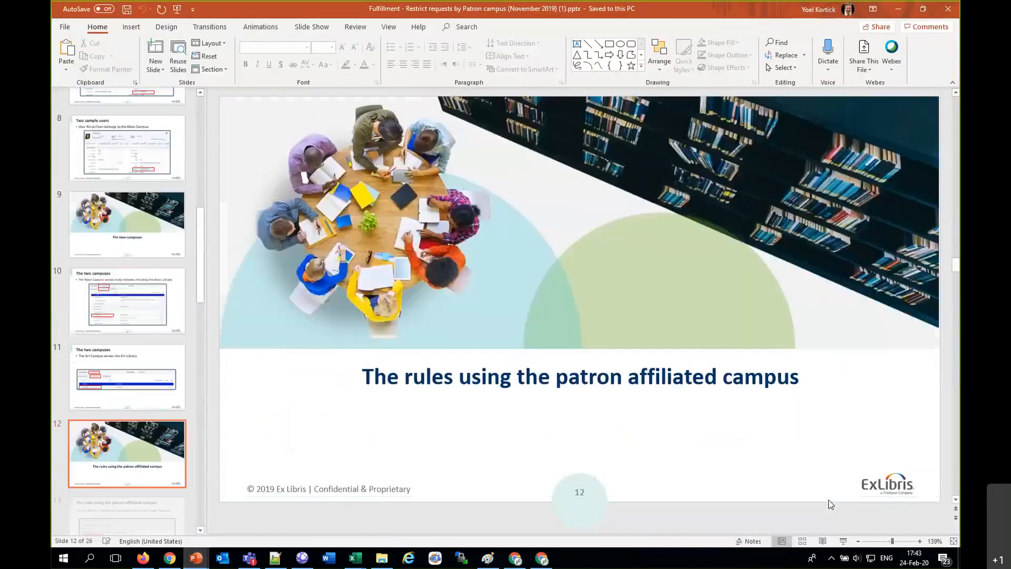
pyautogui.press('Down')
pyautogui.press('Down')
pyautogui.press('Down')
pyautogui.press('Down')
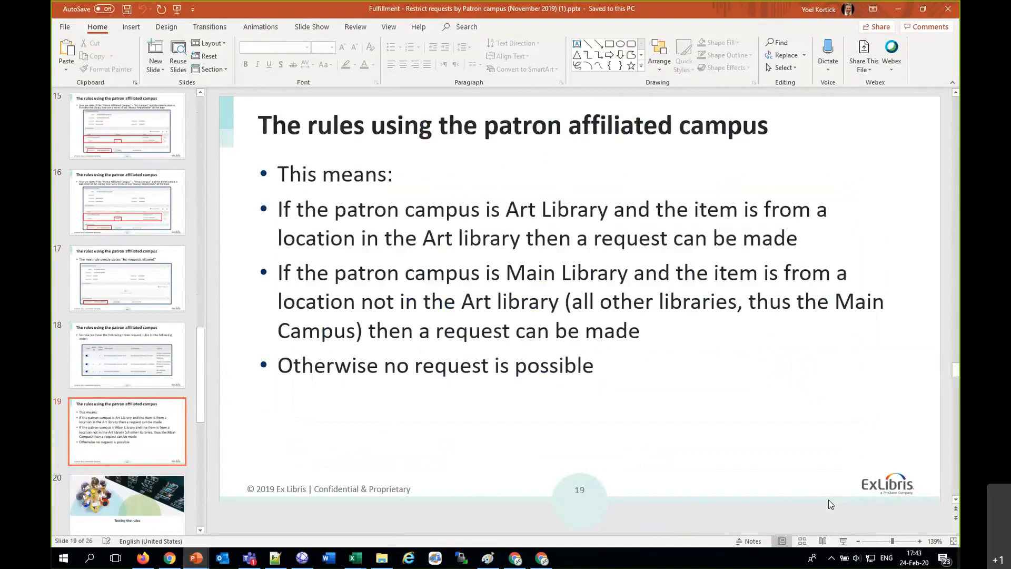
# Step: Switch back to Alma in Firefox and list the fulfillment unit's rules of type Booking
pyautogui.moveTo(515, 560)
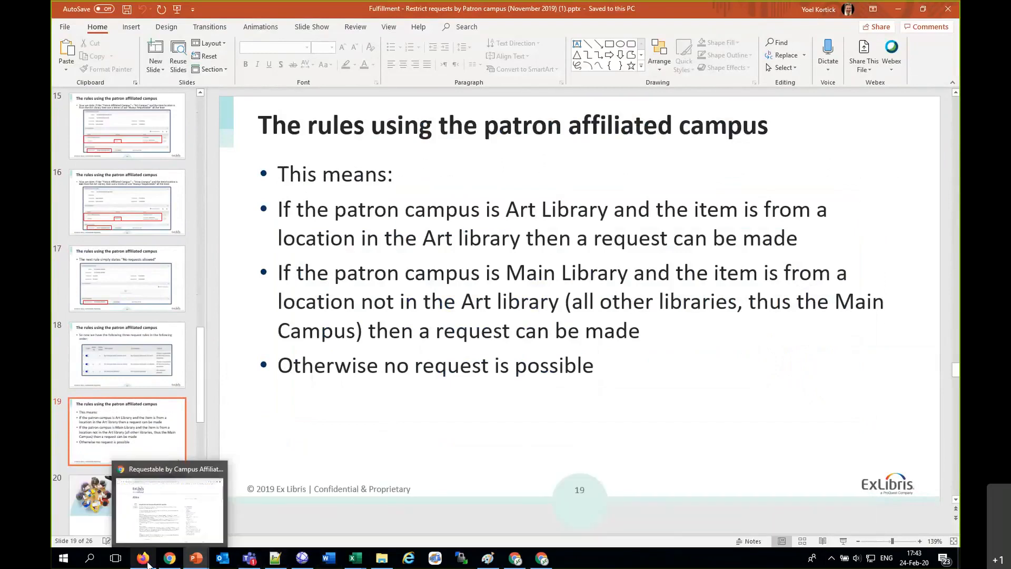
pyautogui.click(143, 558)
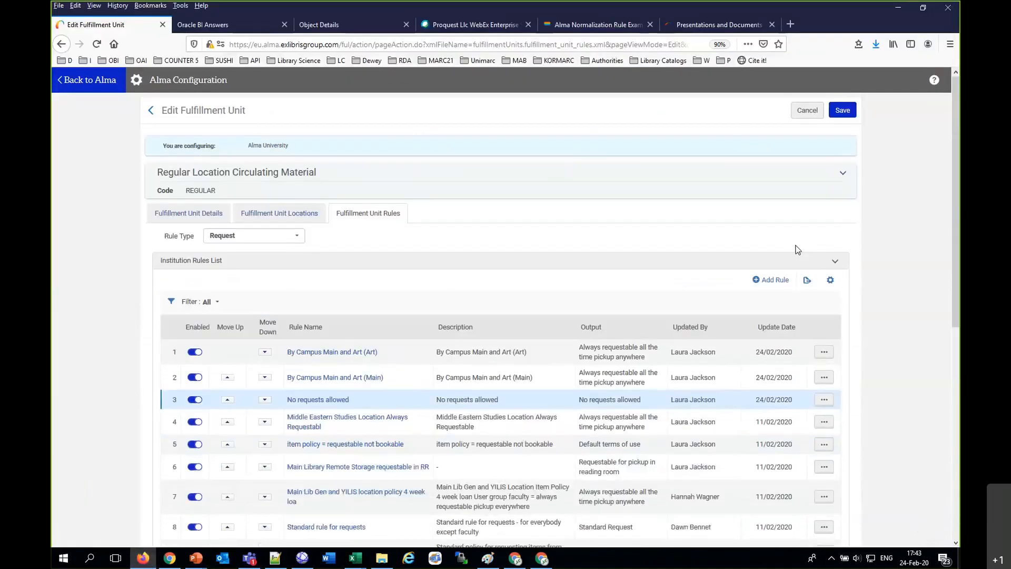
pyautogui.click(266, 235)
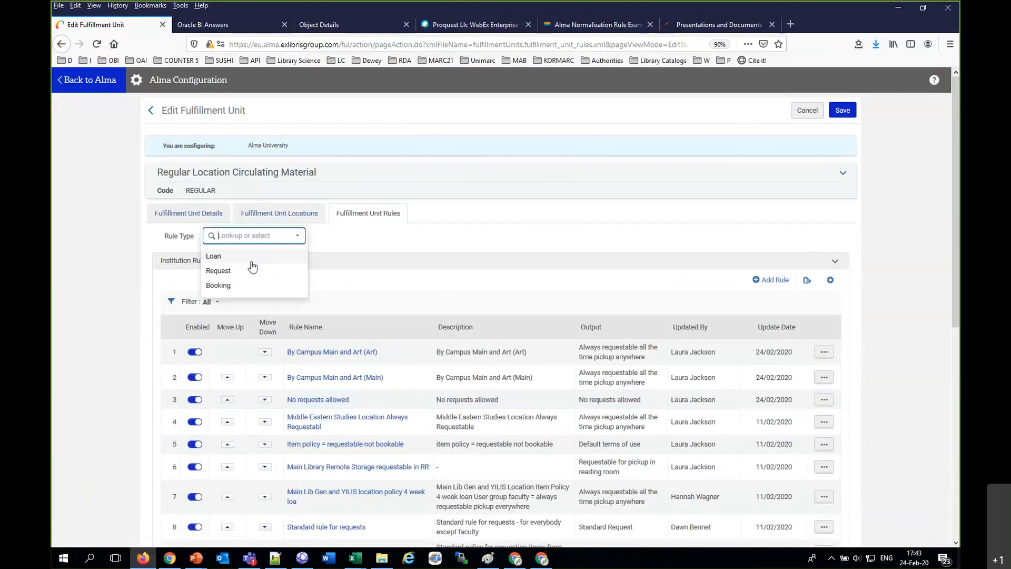
pyautogui.click(239, 286)
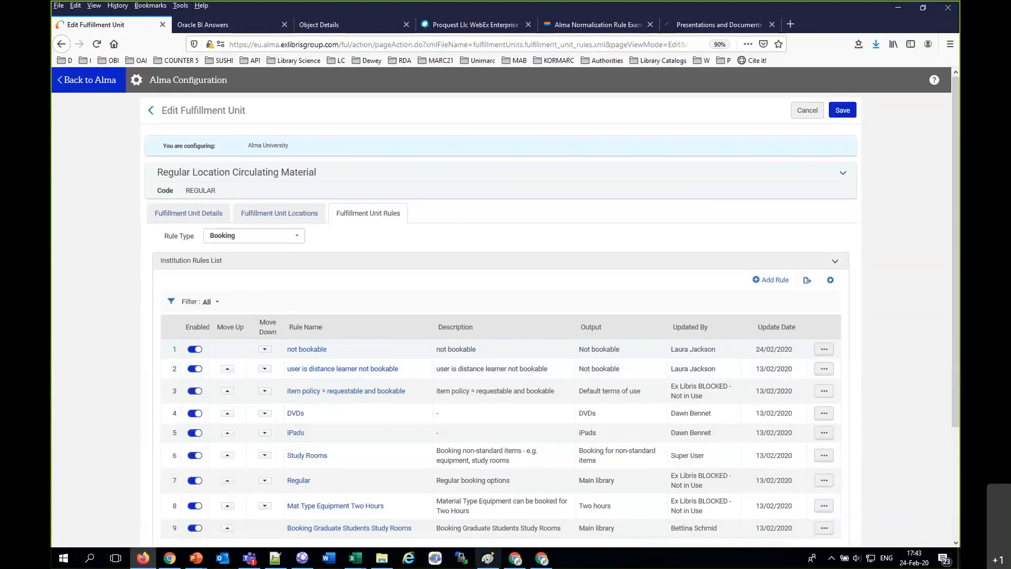
# Step: Switch to the "Restrict requests by Patron campus" presentation in PowerPoint and copy the title "Watteau's painted conversations" from slide 21
pyautogui.moveTo(196, 558)
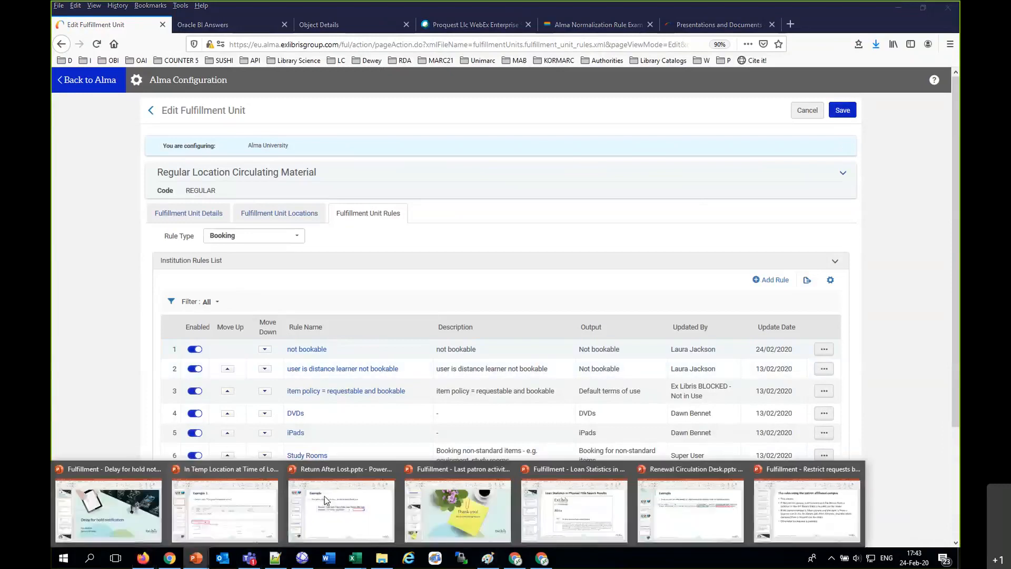
pyautogui.click(764, 536)
pyautogui.scroll(-3, 799, 509)
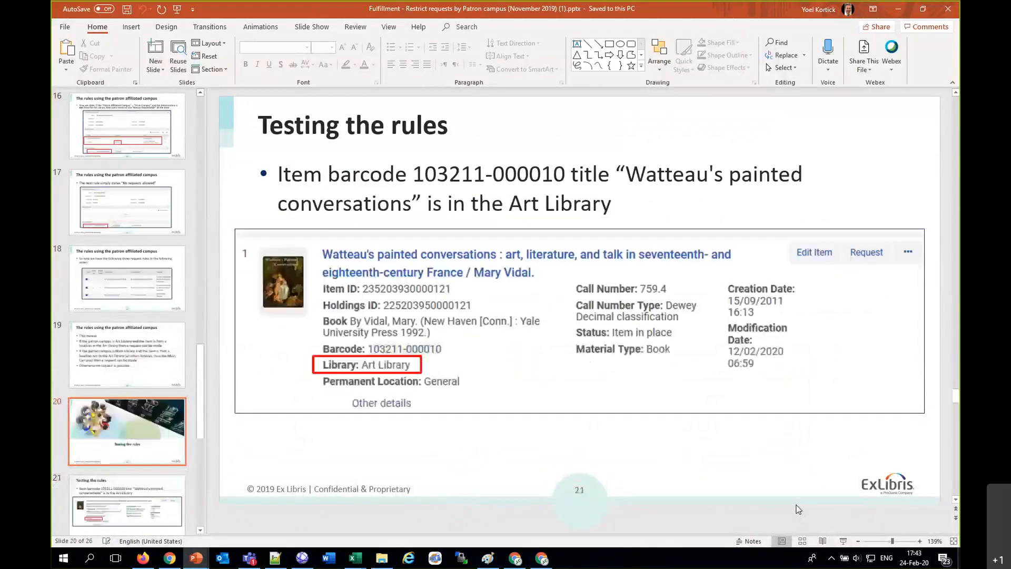
pyautogui.scroll(1, 799, 509)
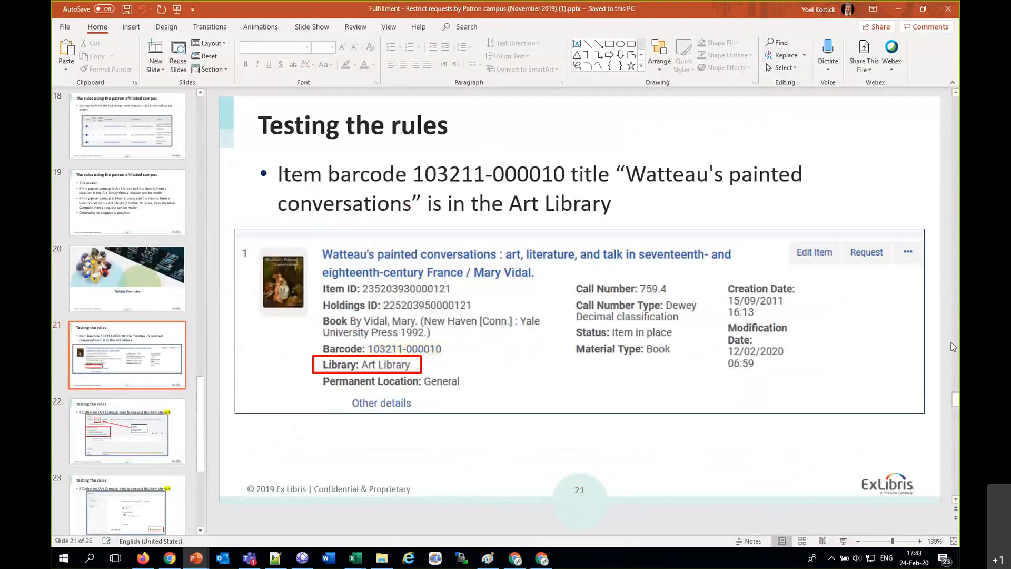
pyautogui.click(632, 169)
pyautogui.moveTo(631, 168)
pyautogui.mouseDown()
pyautogui.moveTo(533, 203)
pyautogui.moveTo(416, 202)
pyautogui.mouseUp()
pyautogui.hotkey('ctrl', 'c')
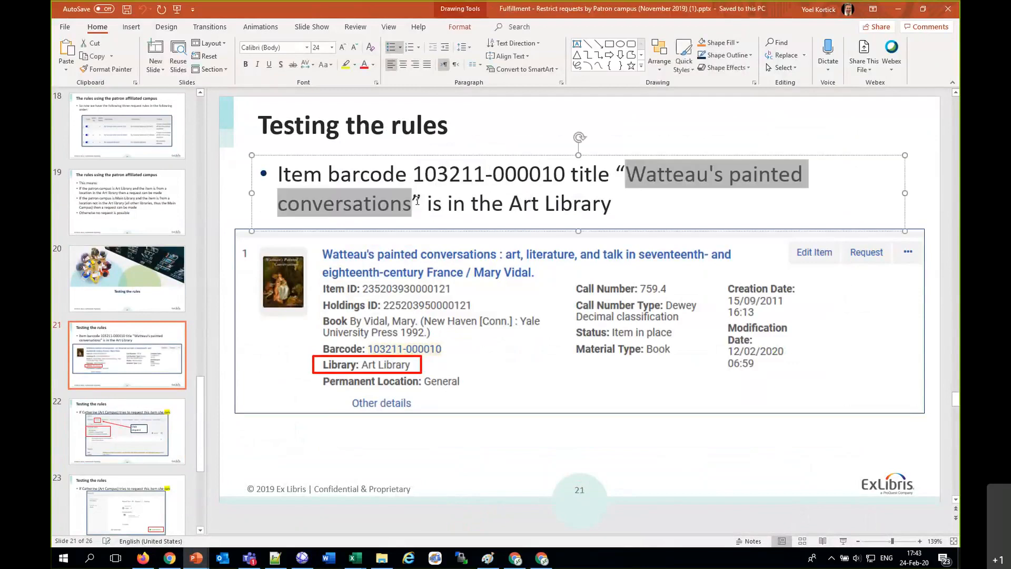
# Step: Return to Alma's home page in Firefox and search physical items by title for "Watteau's painted conversations"
pyautogui.click(141, 560)
pyautogui.click(102, 81)
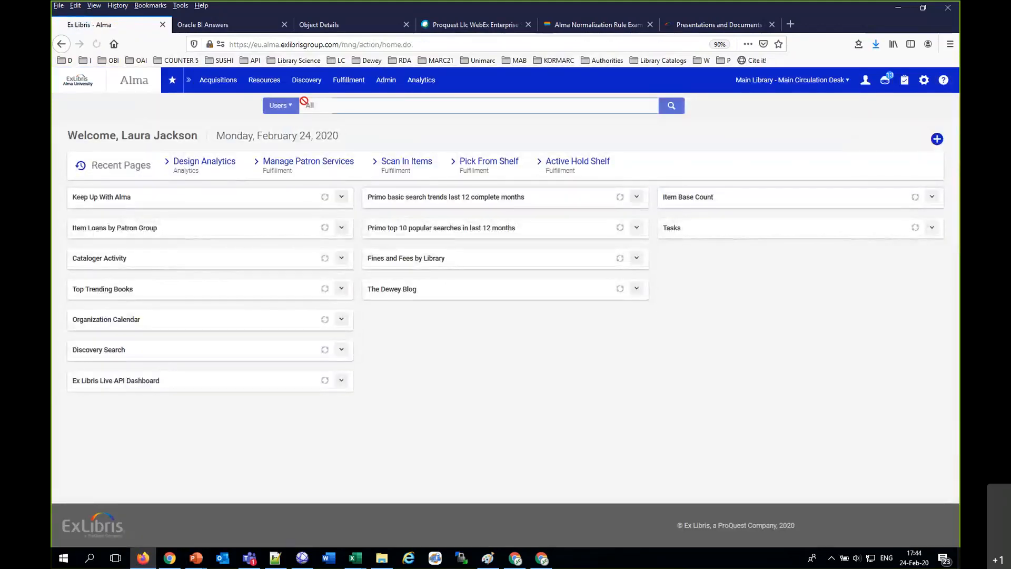
pyautogui.click(307, 105)
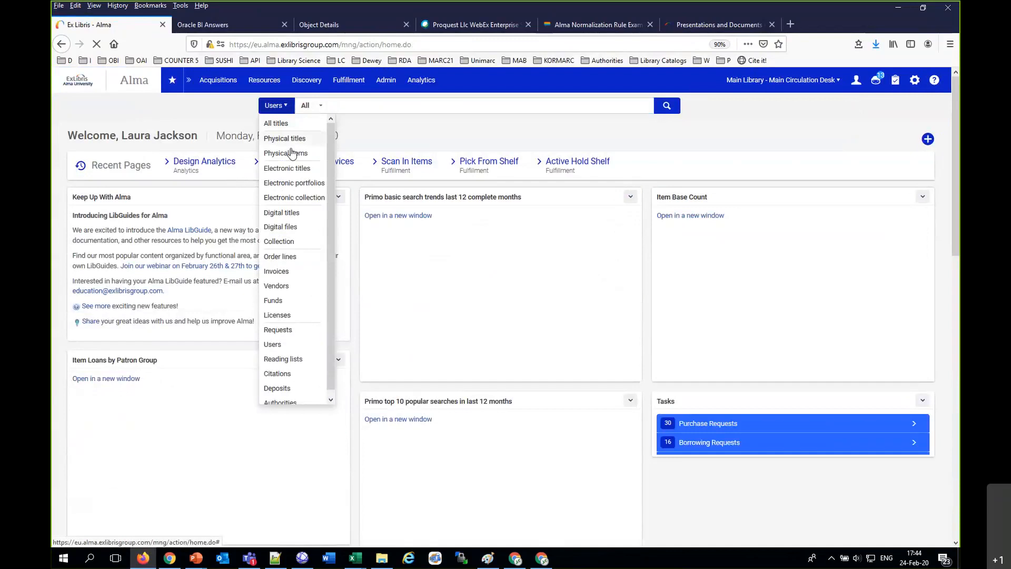
pyautogui.click(291, 153)
pyautogui.click(328, 111)
pyautogui.click(347, 138)
pyautogui.click(394, 108)
pyautogui.hotkey('ctrl', 'v')
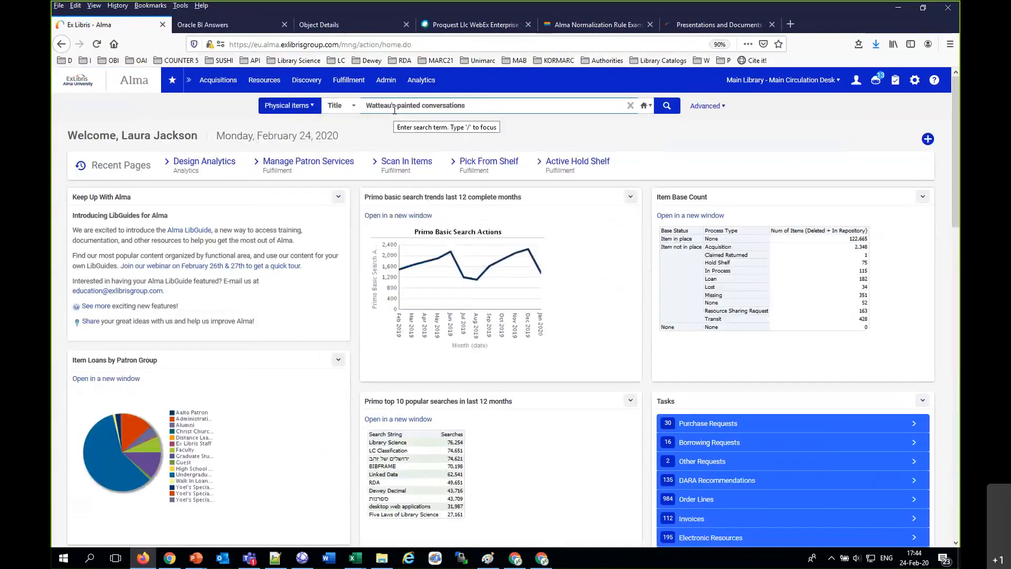
pyautogui.press('Return')
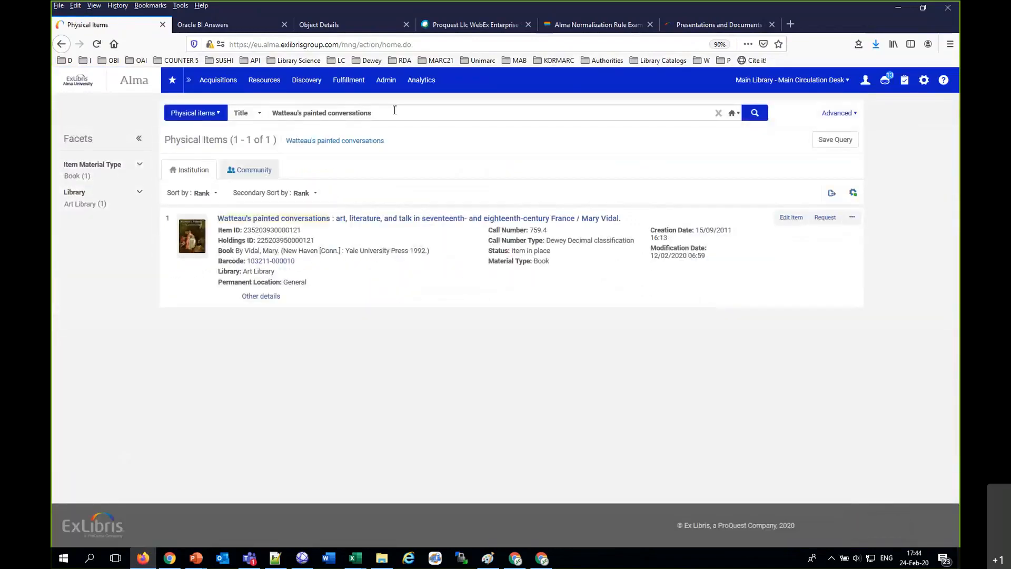
# Step: Open the bookmarked Primo Demo EU discovery page in place of the Oracle BI Answers page, leaving its analysis unsaved
pyautogui.click(250, 26)
pyautogui.click(65, 60)
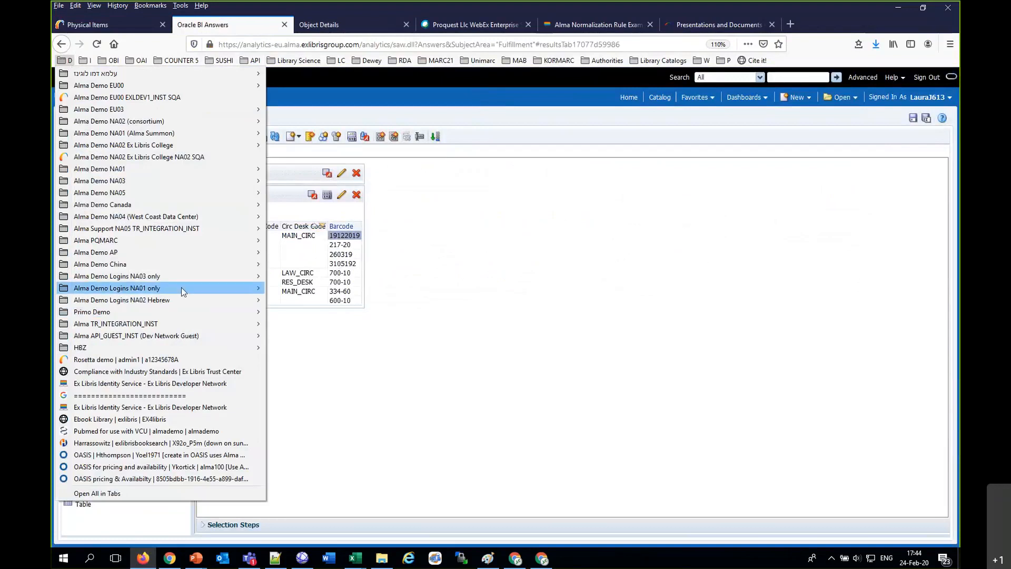
pyautogui.moveTo(247, 312)
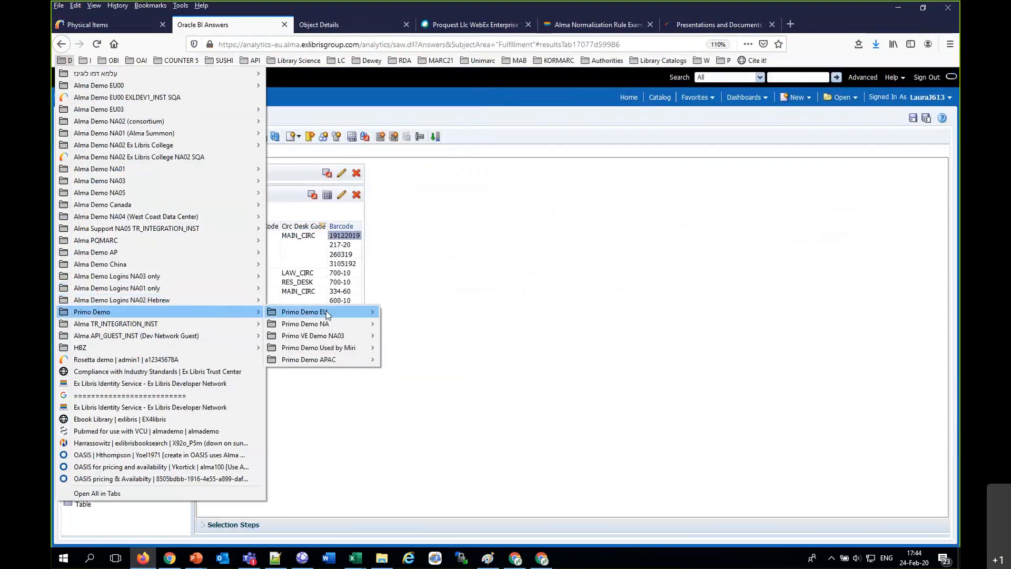
pyautogui.moveTo(327, 312)
pyautogui.click(395, 313)
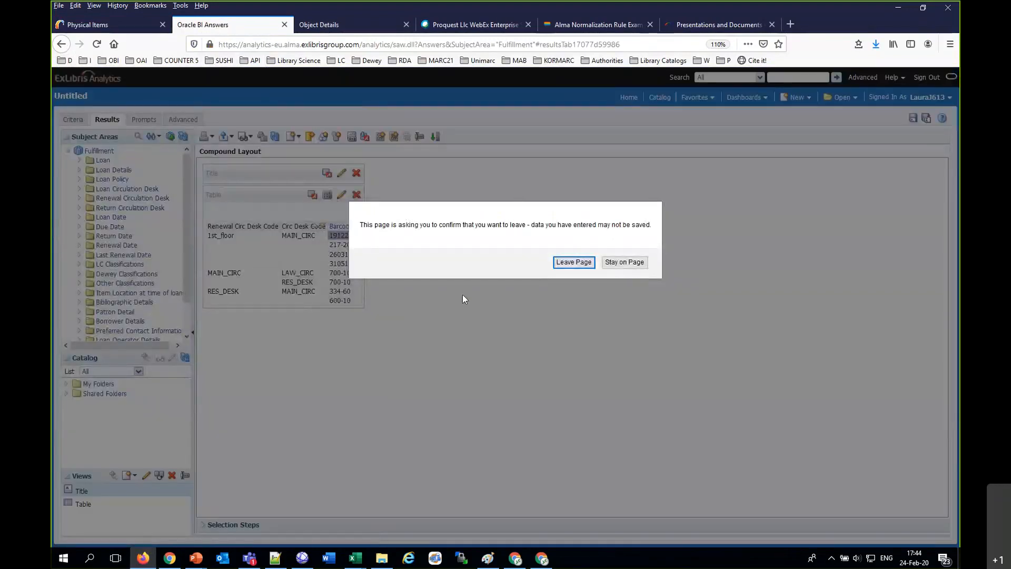
pyautogui.click(575, 262)
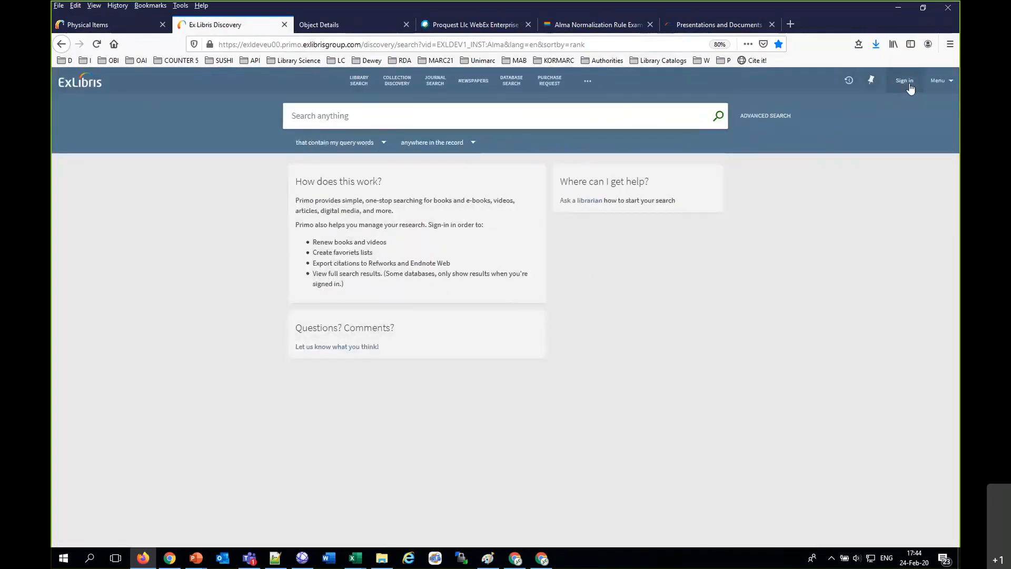
# Step: Sign in to Primo as the first test patron, entering the patron's user ID and password
pyautogui.click(909, 83)
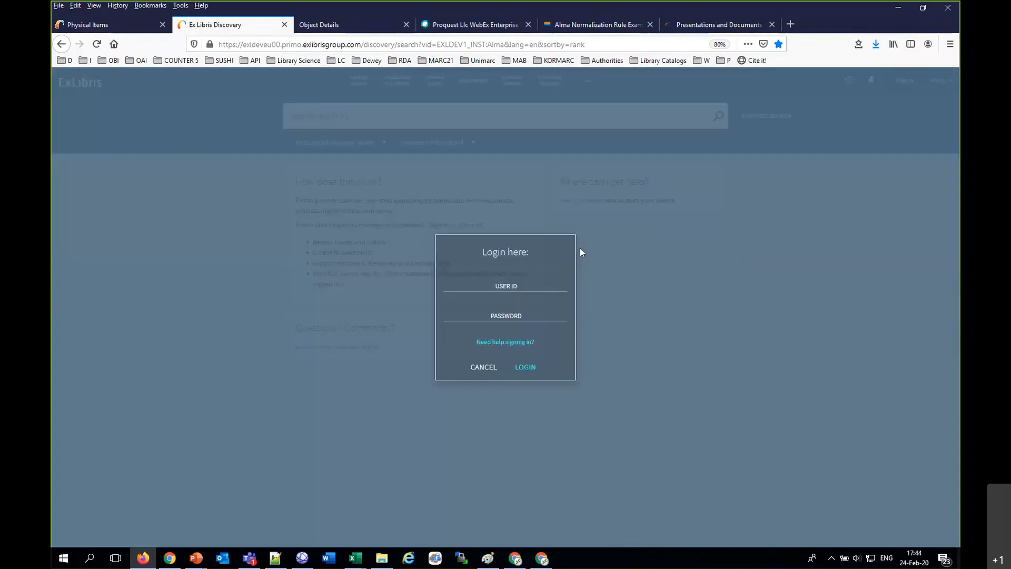
pyautogui.click(505, 285)
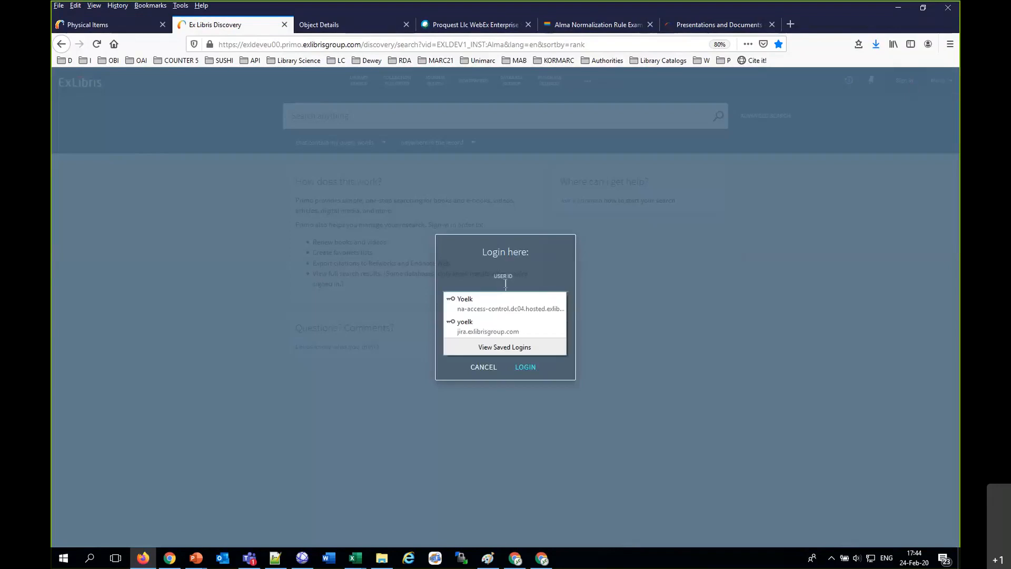
pyautogui.write('Alia')
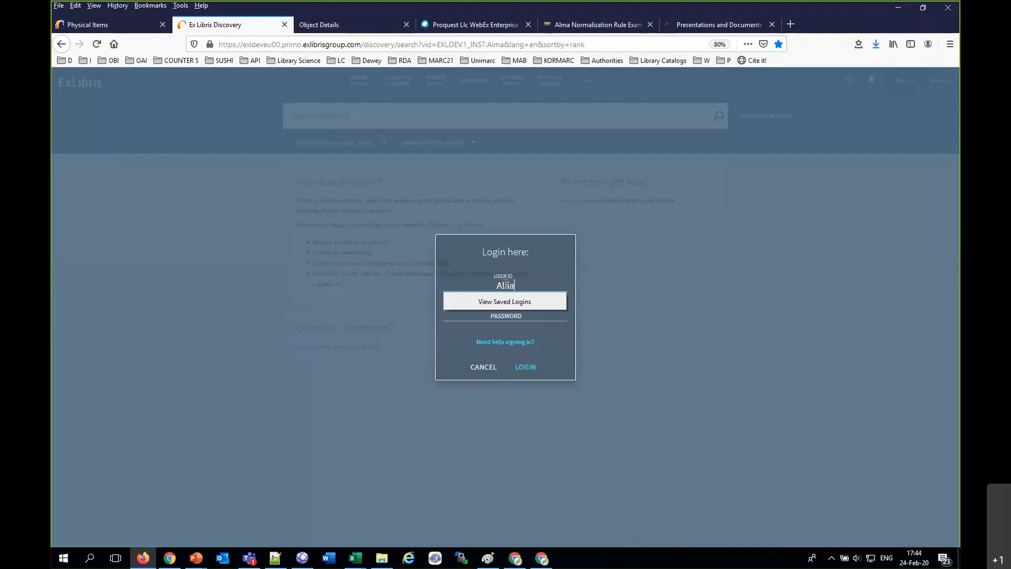
pyautogui.press('BackSpace')
pyautogui.press('BackSpace')
pyautogui.write('ciaC613')
pyautogui.press('Tab')
pyautogui.write('••')
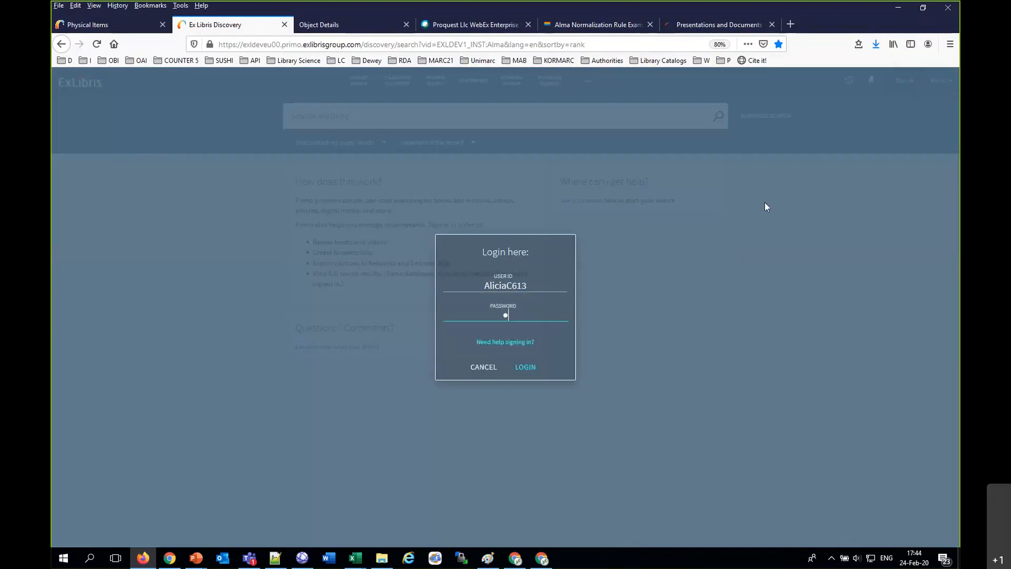
pyautogui.write('••••••')
pyautogui.press('Return')
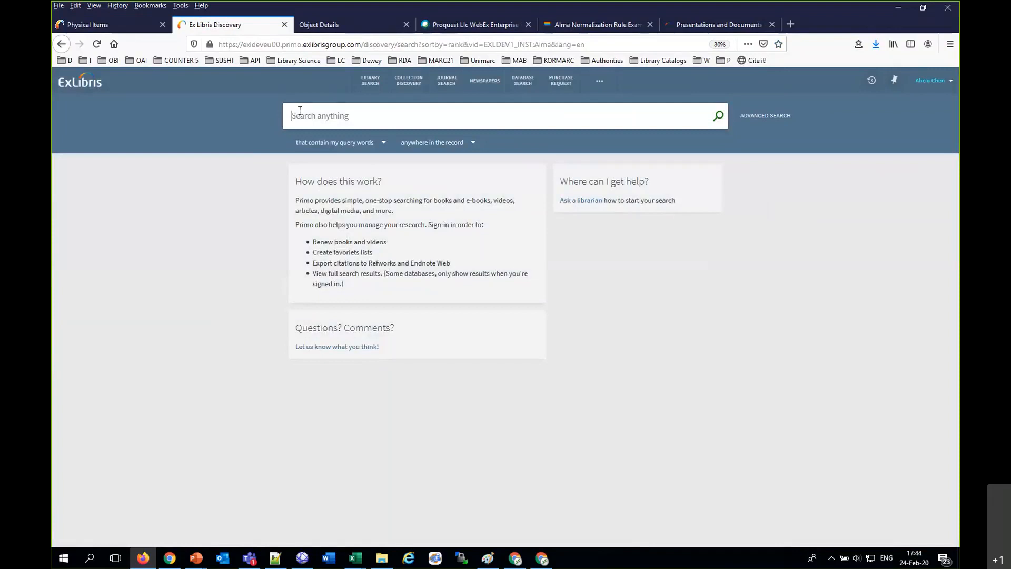
# Step: Search for "Watteau's painted conversations", check the request options for its Art Library holding, and close the record
pyautogui.hotkey('ctrl', 'v')
pyautogui.press('Return')
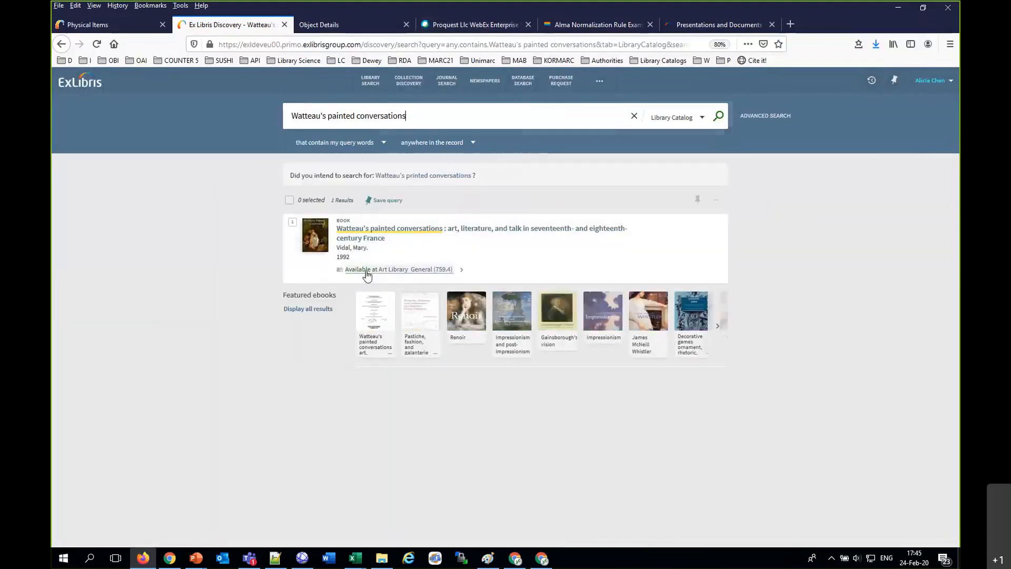
pyautogui.click(366, 271)
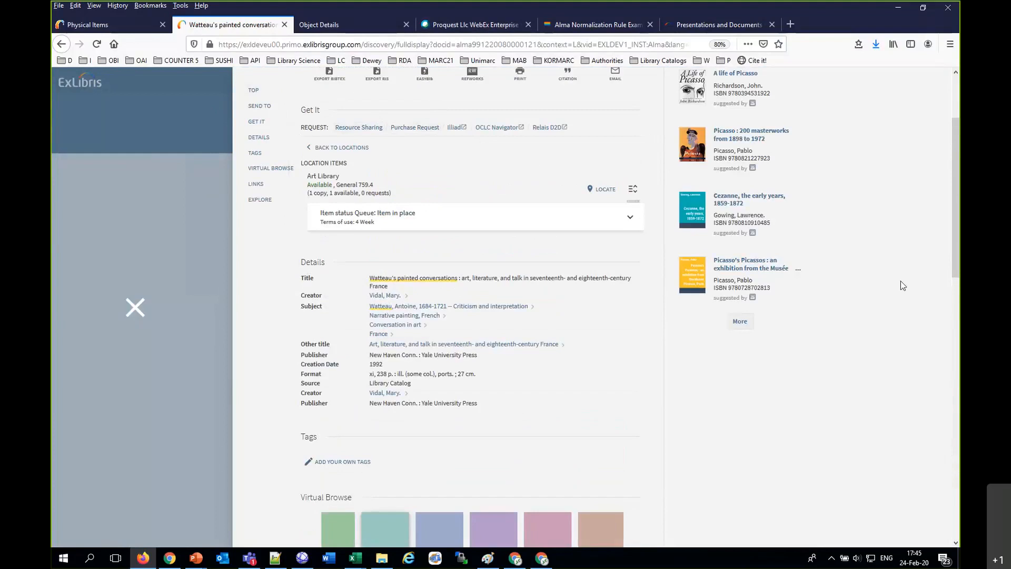
pyautogui.scroll(2, 911, 290)
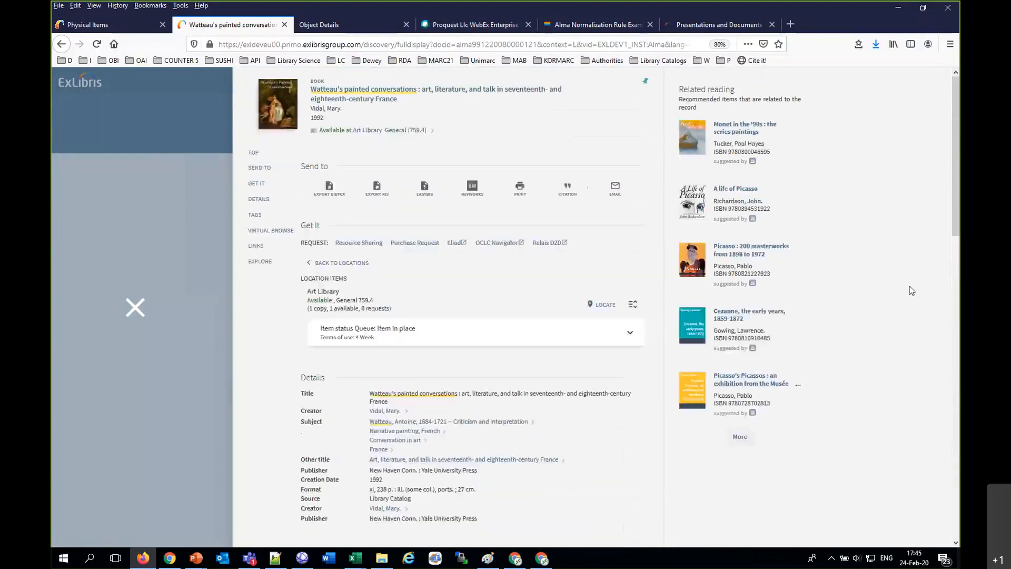
pyautogui.click(133, 309)
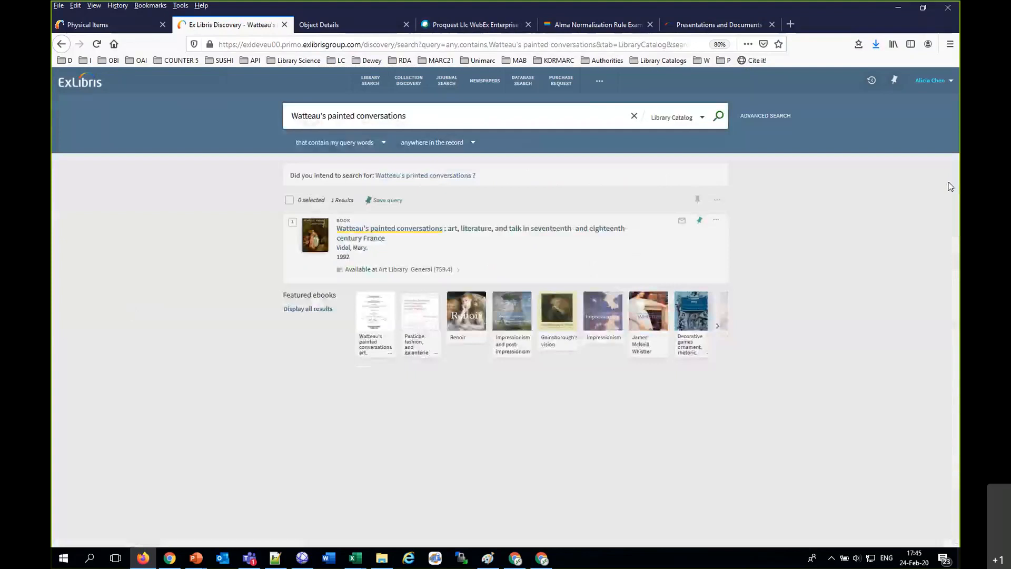
# Step: Sign out of Primo and sign in as the second test patron, entering that patron's user ID and password
pyautogui.click(933, 80)
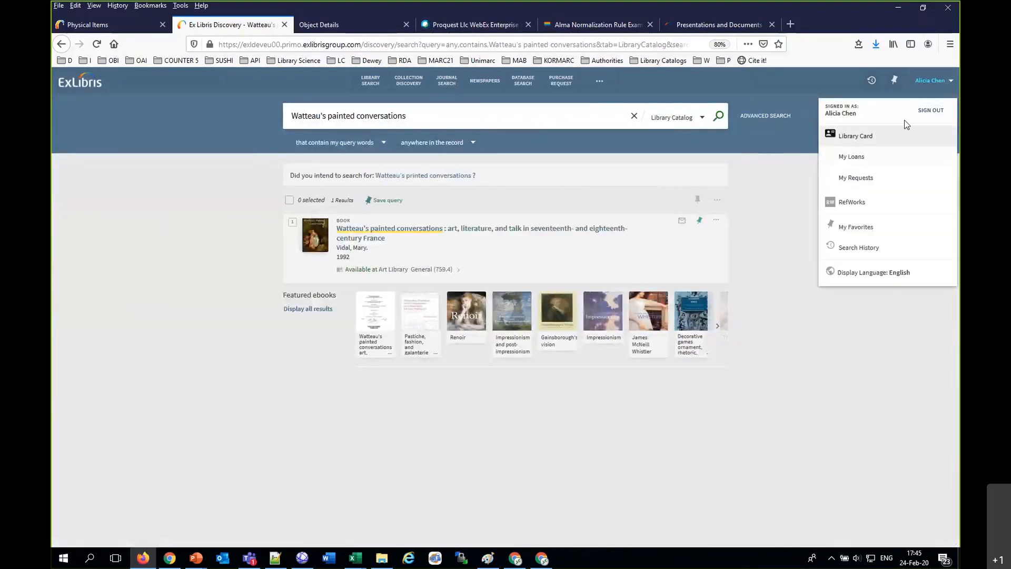
pyautogui.click(929, 111)
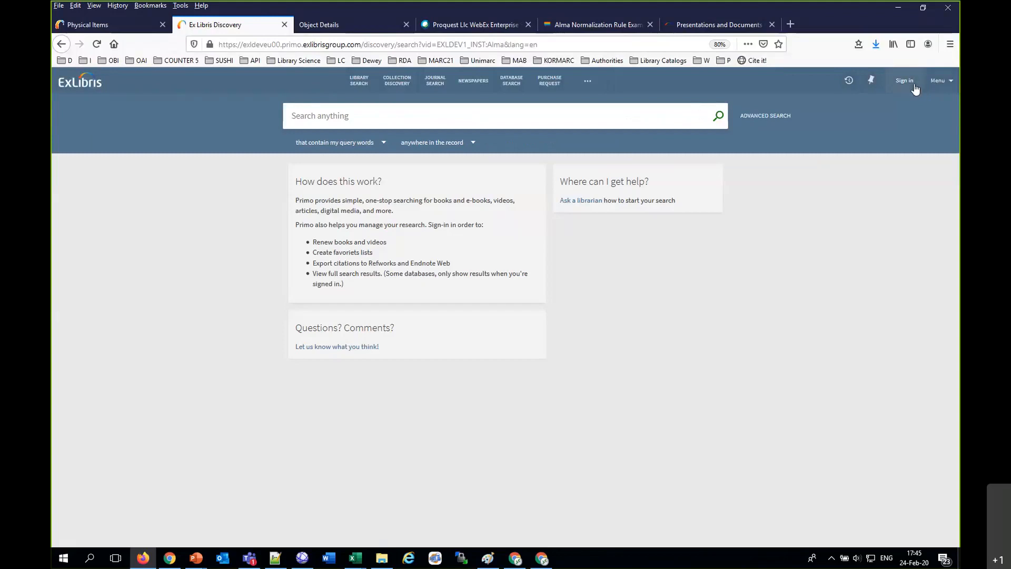
pyautogui.click(906, 82)
pyautogui.click(530, 284)
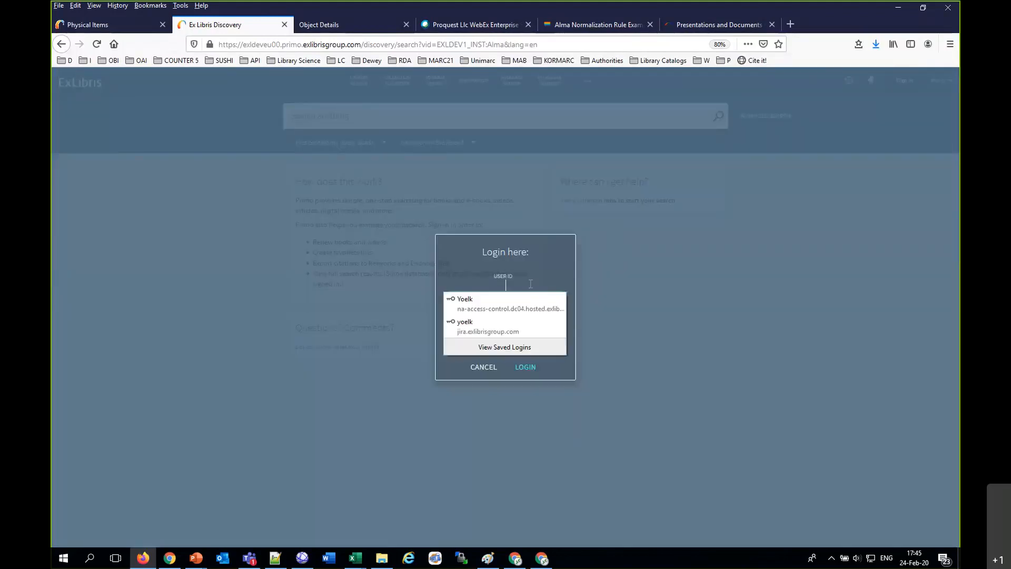
pyautogui.write('Cather')
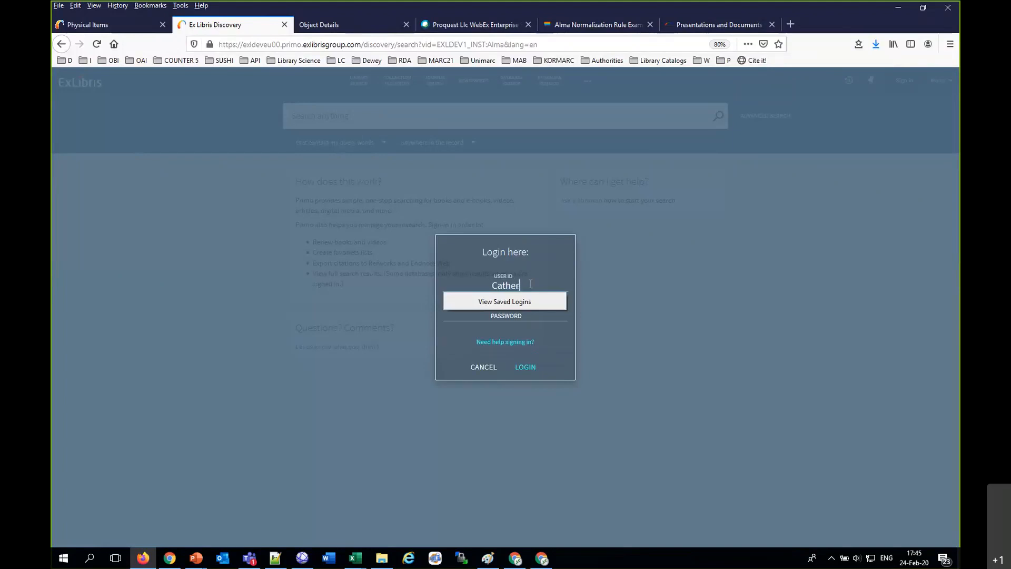
pyautogui.write('ineT613')
pyautogui.press('Tab')
pyautogui.write('p')
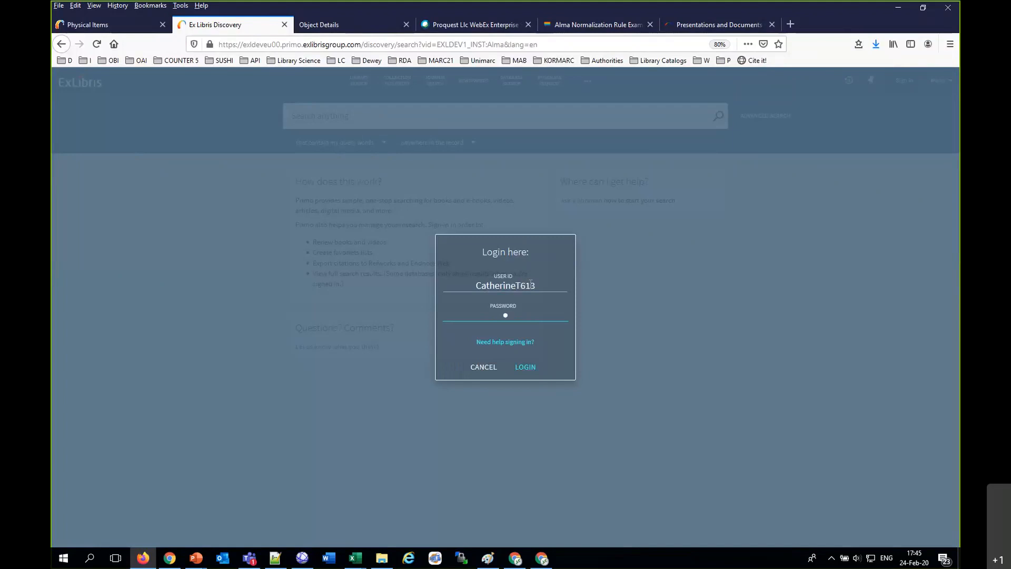
pyautogui.write('assword')
pyautogui.press('Return')
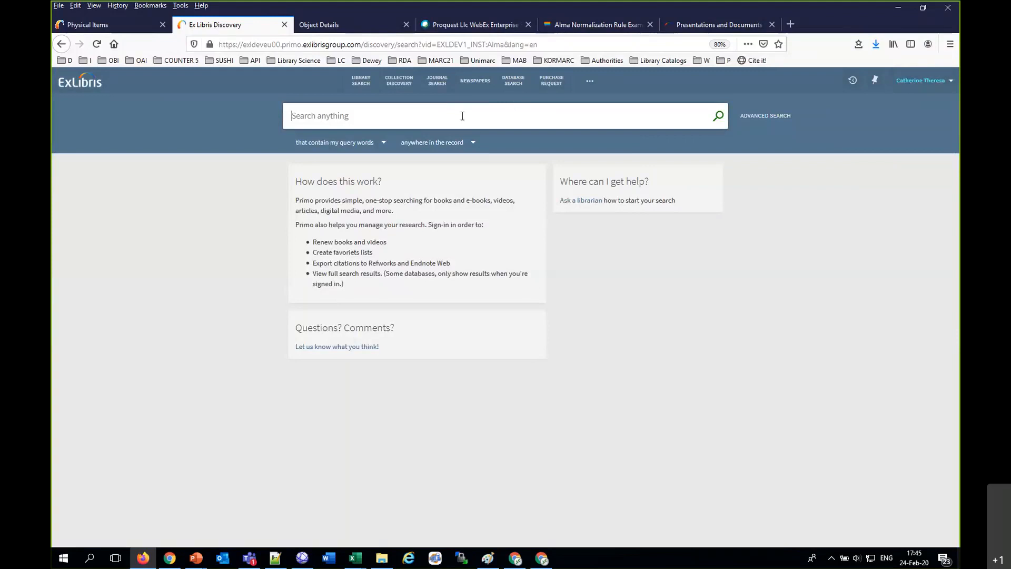
# Step: Find "Watteau's painted conversations" and send a request for the Art Library copy
pyautogui.write("Watteau's painted conversations")
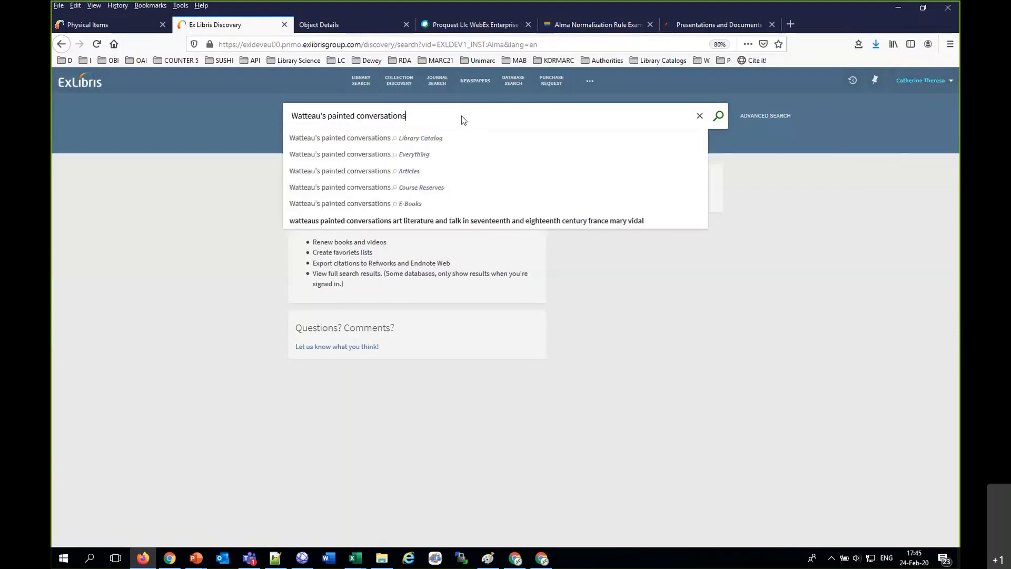
pyautogui.press('Return')
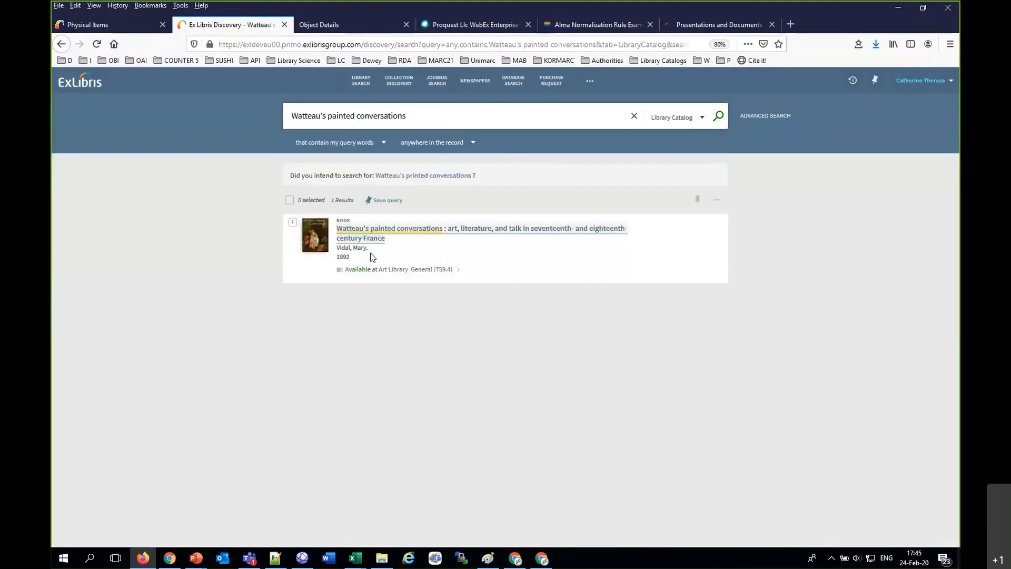
pyautogui.click(357, 270)
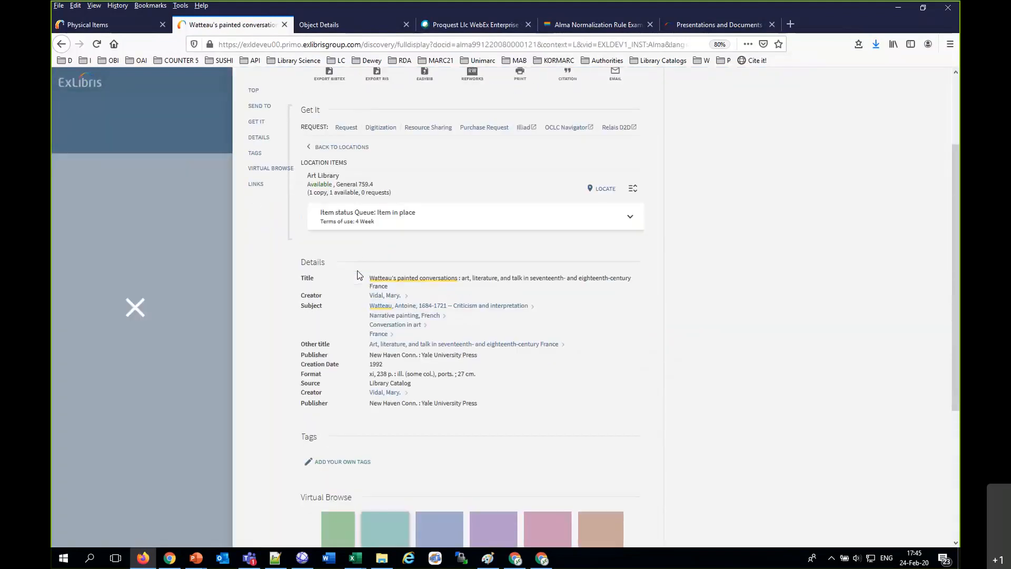
pyautogui.click(346, 128)
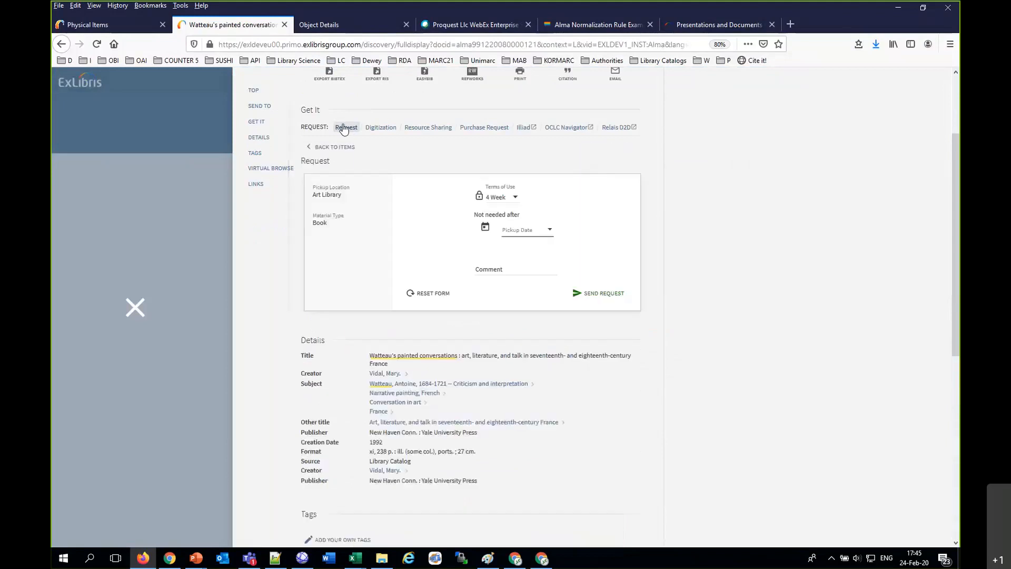
pyautogui.click(606, 293)
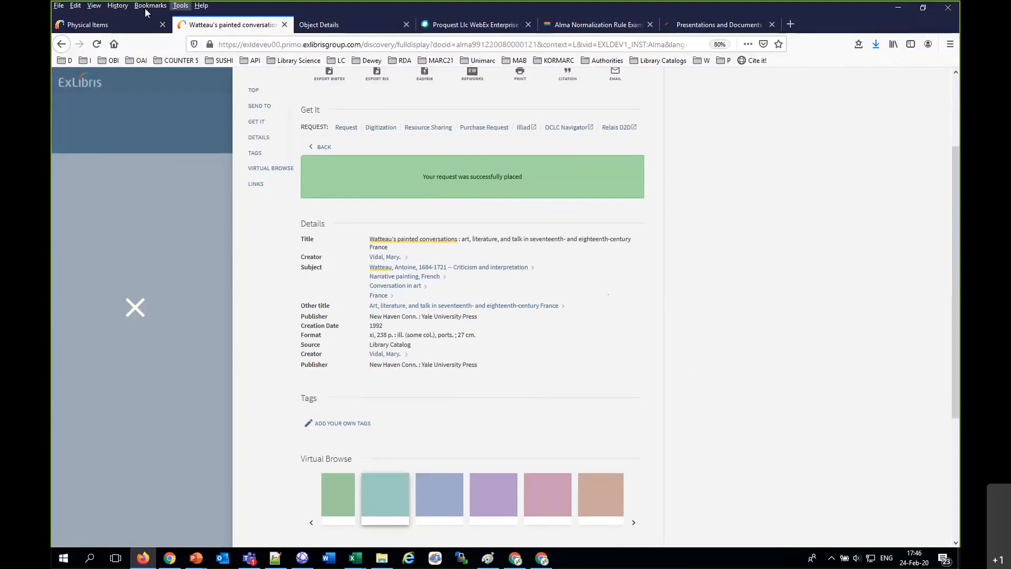
# Step: Switch back to Alma and display the second patron's requests in Patron Services
pyautogui.click(144, 24)
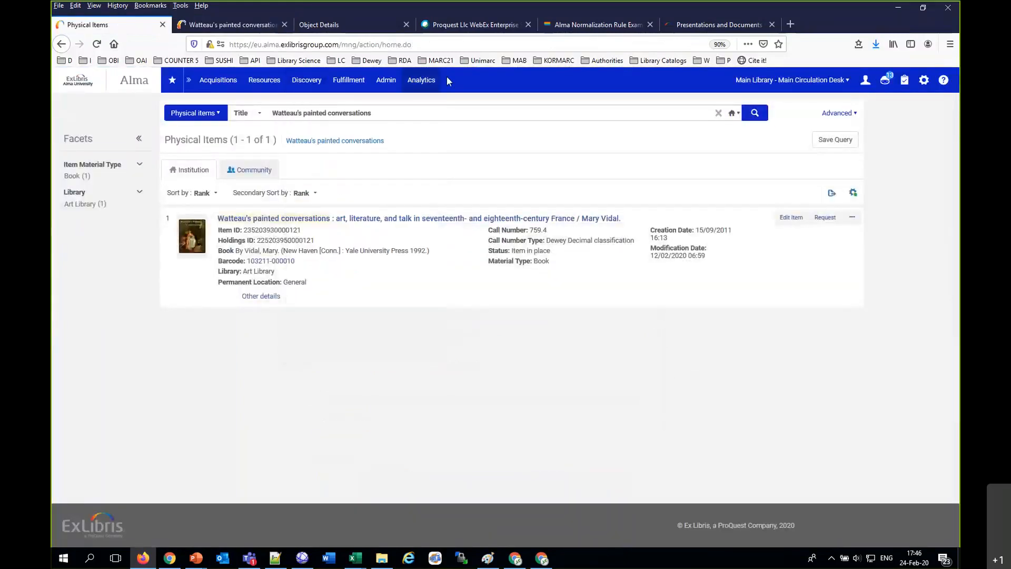
pyautogui.moveTo(372, 91)
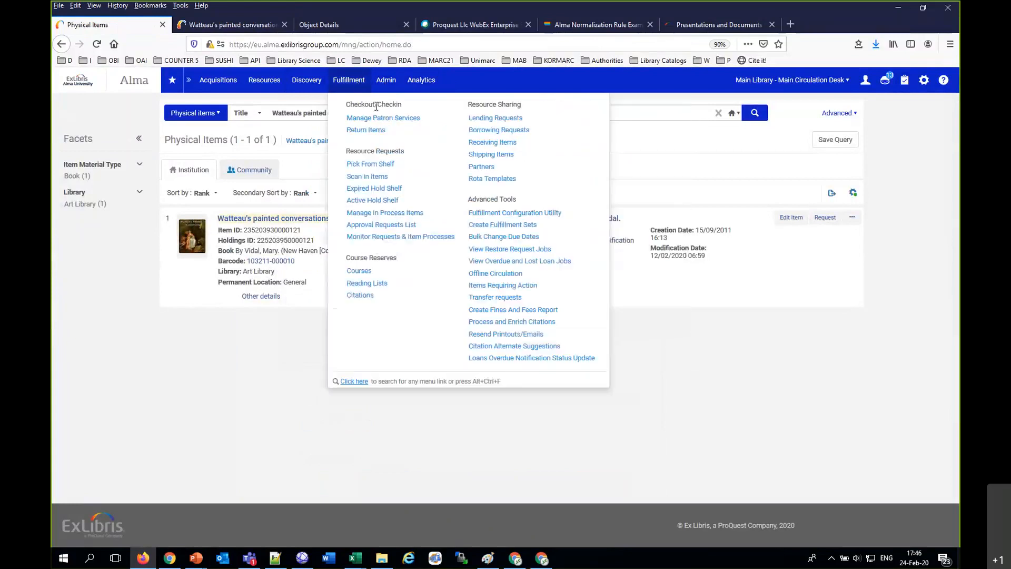
pyautogui.click(378, 119)
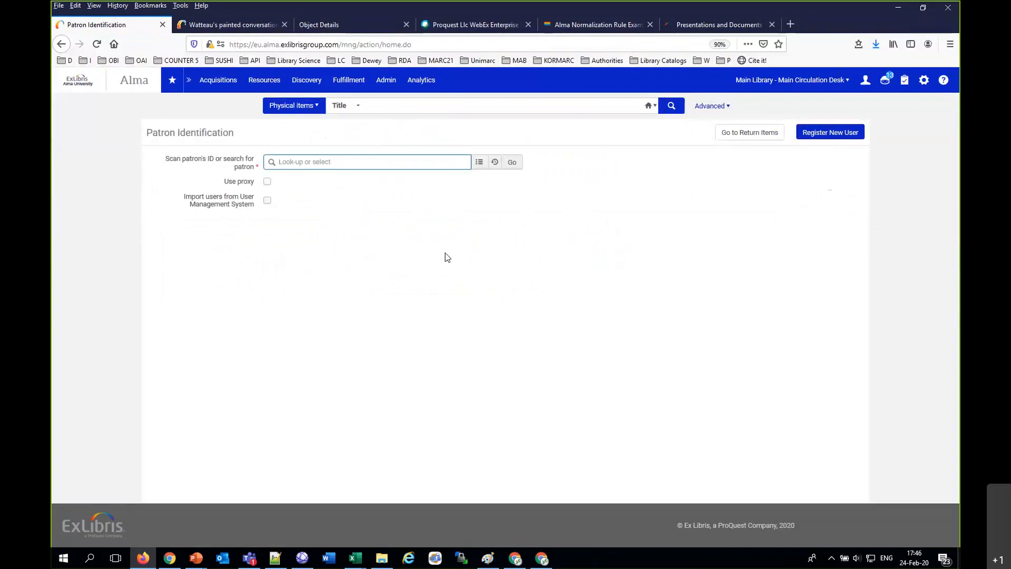
pyautogui.write('catherine')
pyautogui.click(414, 261)
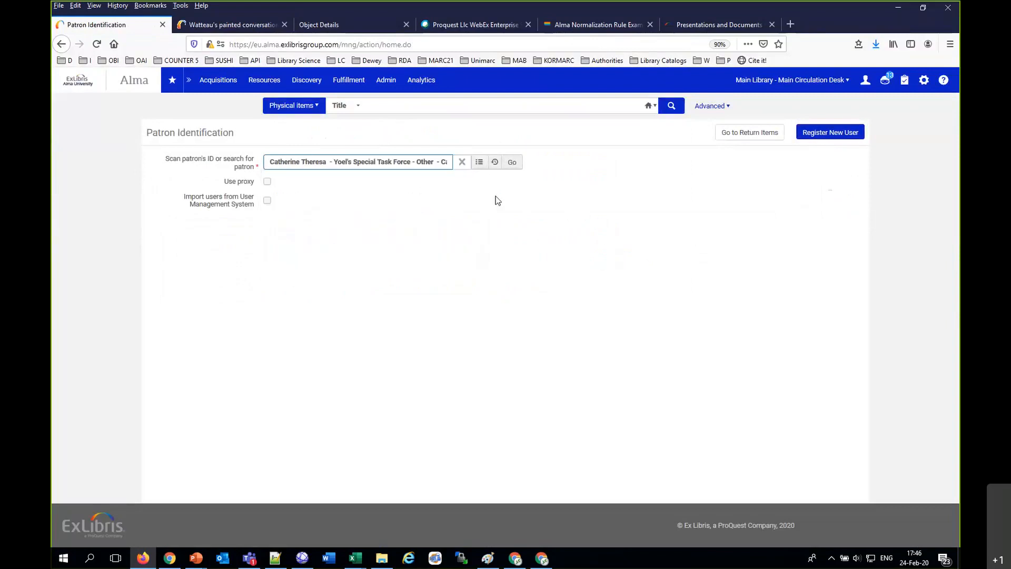
pyautogui.click(521, 164)
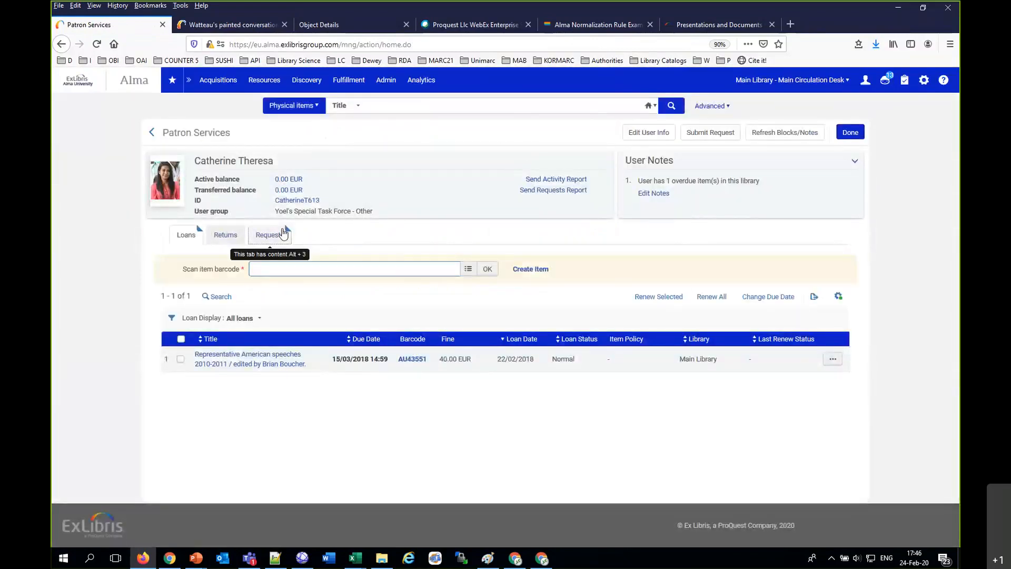
pyautogui.click(284, 233)
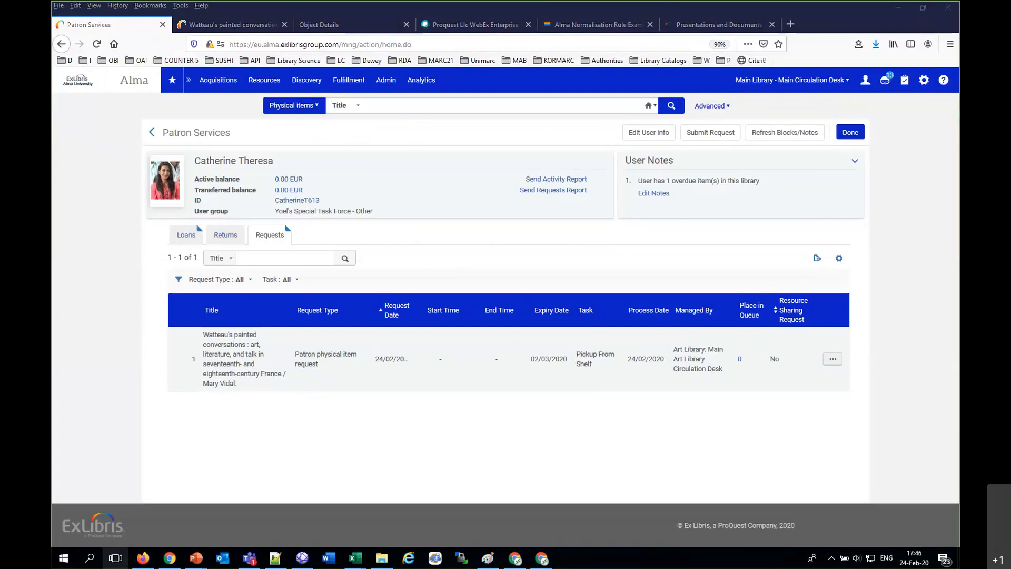
# Step: Switch to Chrome and view the "What's new in Alma Fulfillment February 24 2020" presentation list
pyautogui.click(173, 562)
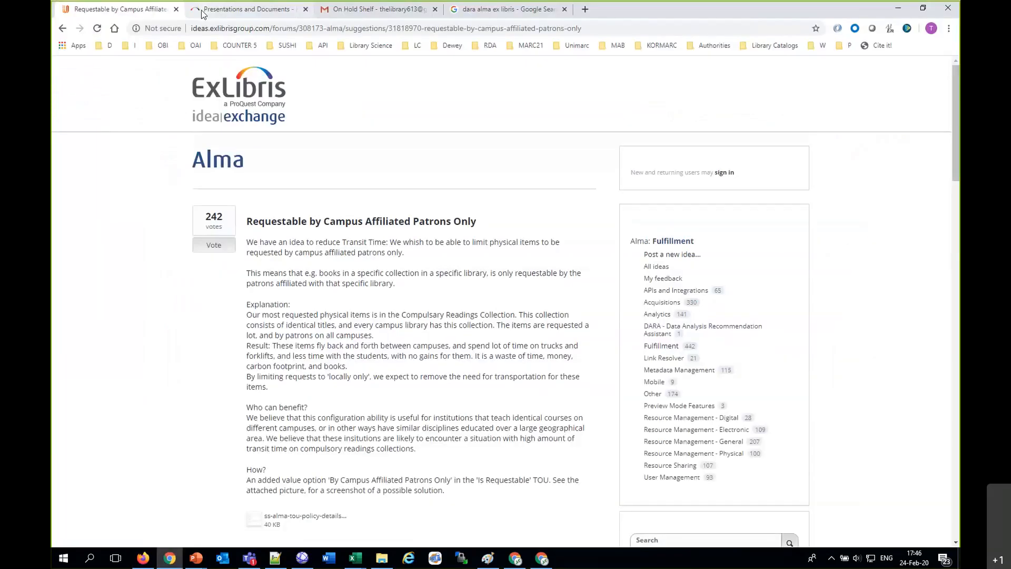
pyautogui.click(314, 15)
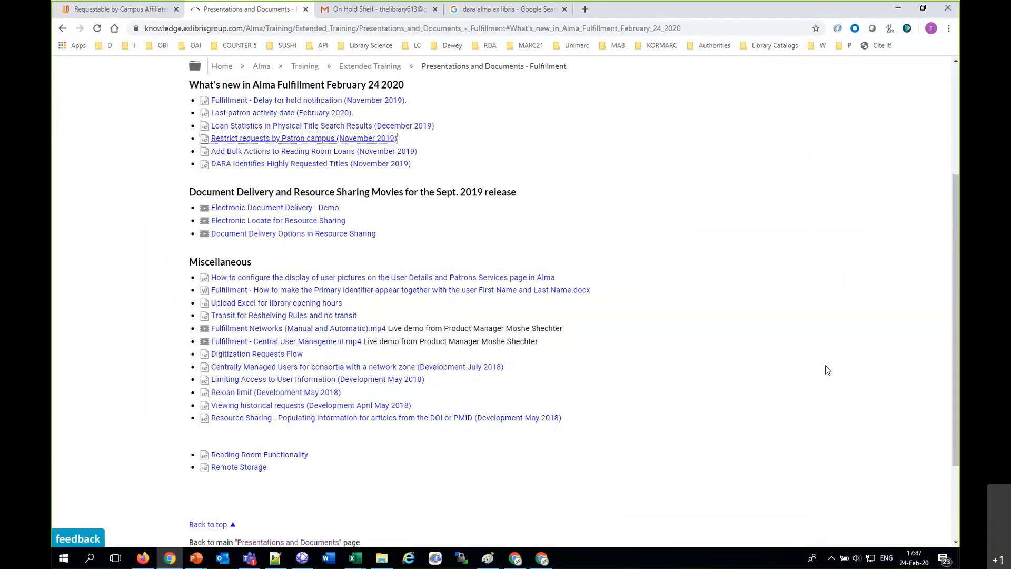
# Step: Open Google in place of the "Requestable by Campus Affiliated Patrons Only" idea page and search for "dara alma ex libris"
pyautogui.click(91, 11)
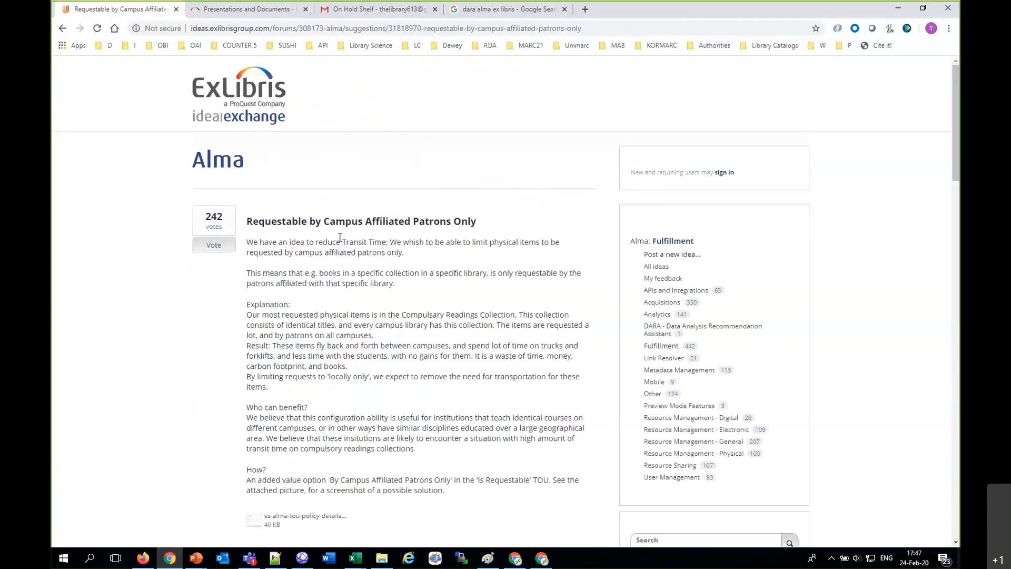
pyautogui.click(299, 29)
pyautogui.write('google')
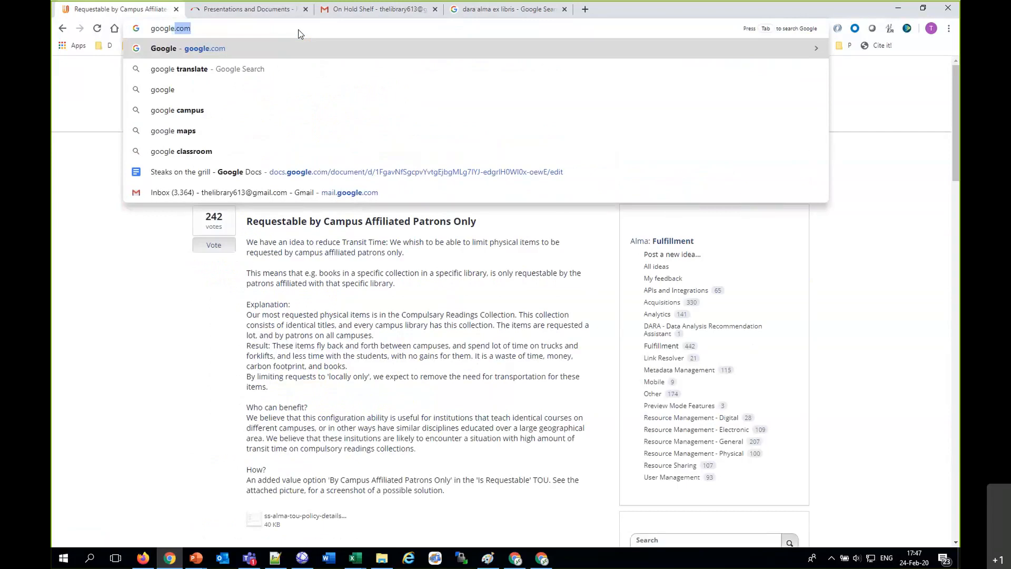
pyautogui.press('Return')
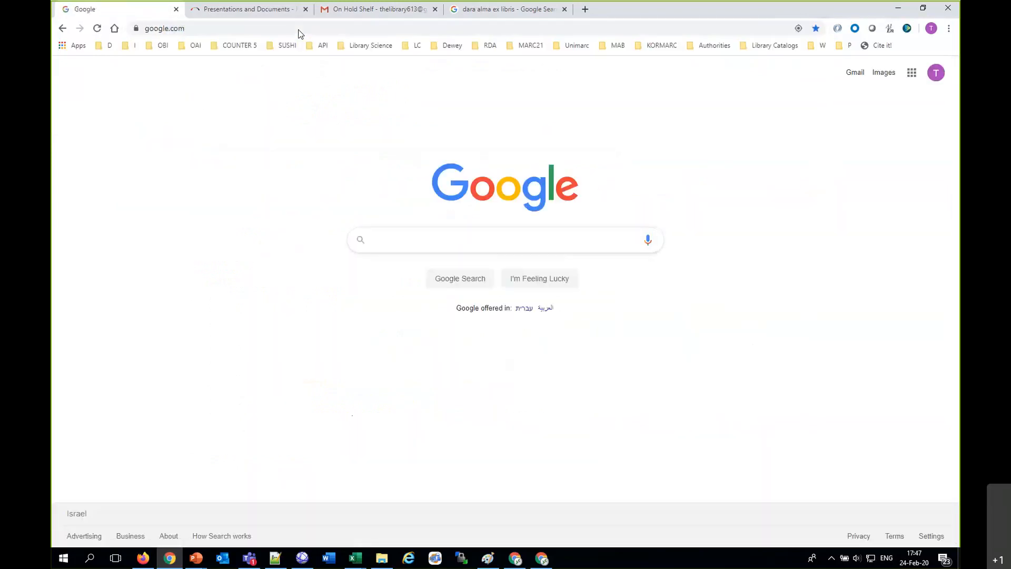
pyautogui.write('dara ')
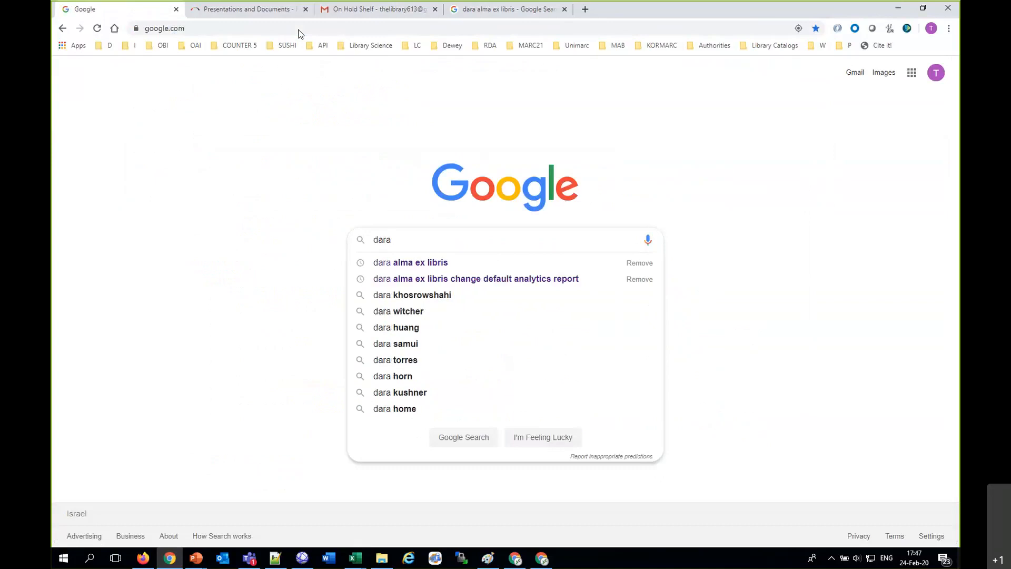
pyautogui.write('alma ex')
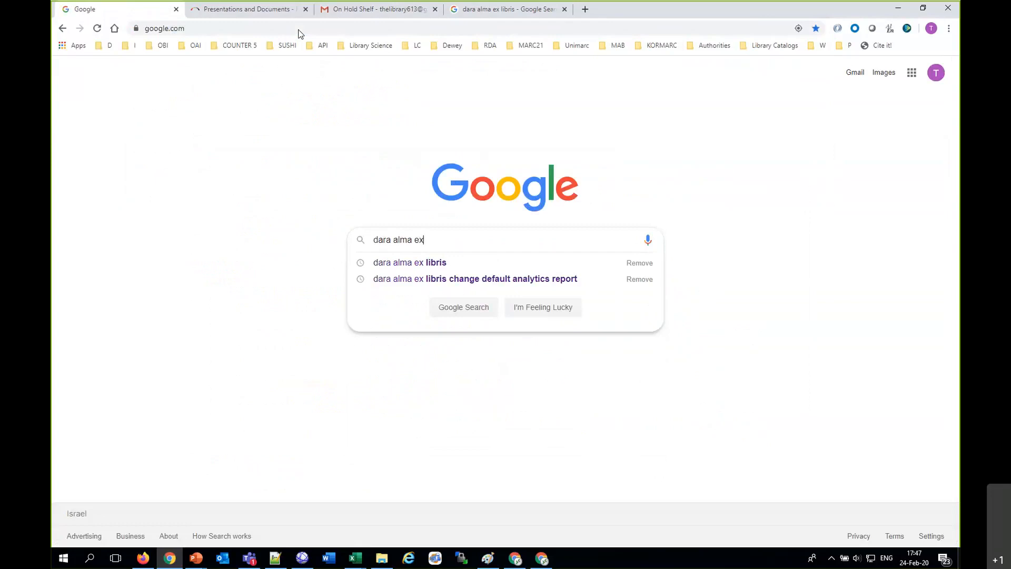
pyautogui.press('Down')
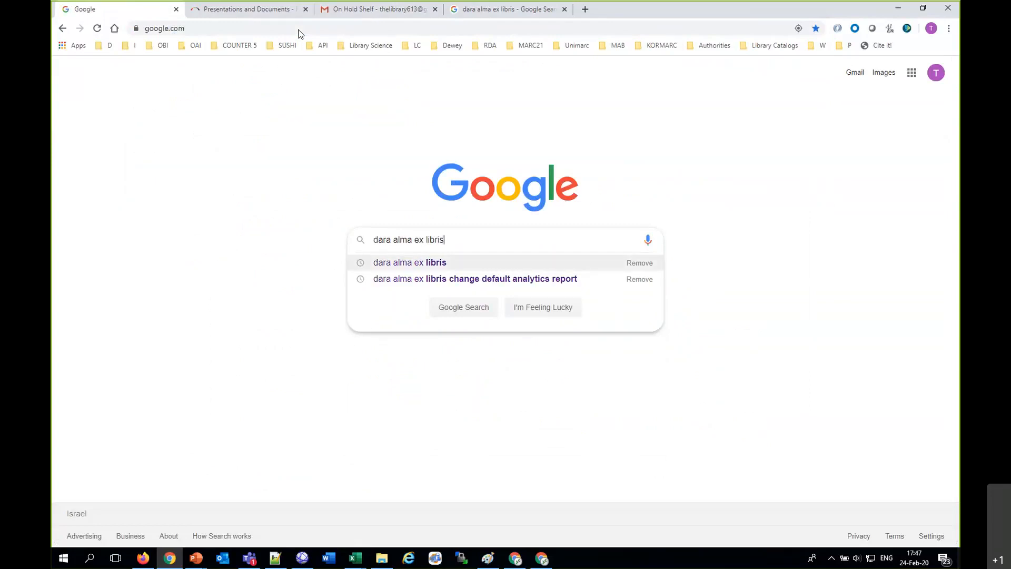
pyautogui.press('Return')
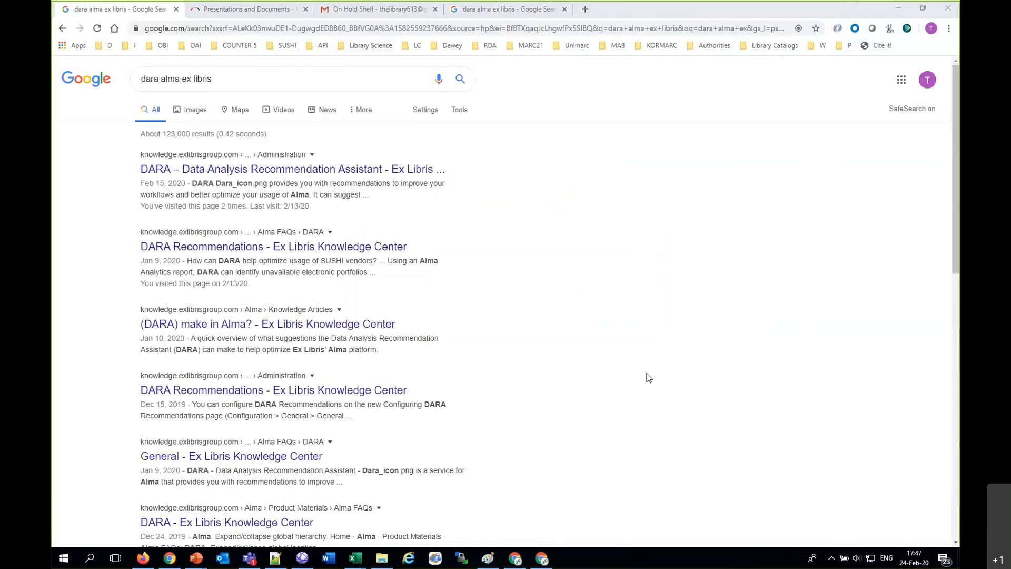
# Step: Download the presentation "DARA Identifies Highly Requested Titles (November 2019)" from the fulfillment presentations page and open it in PowerPoint
pyautogui.click(260, 5)
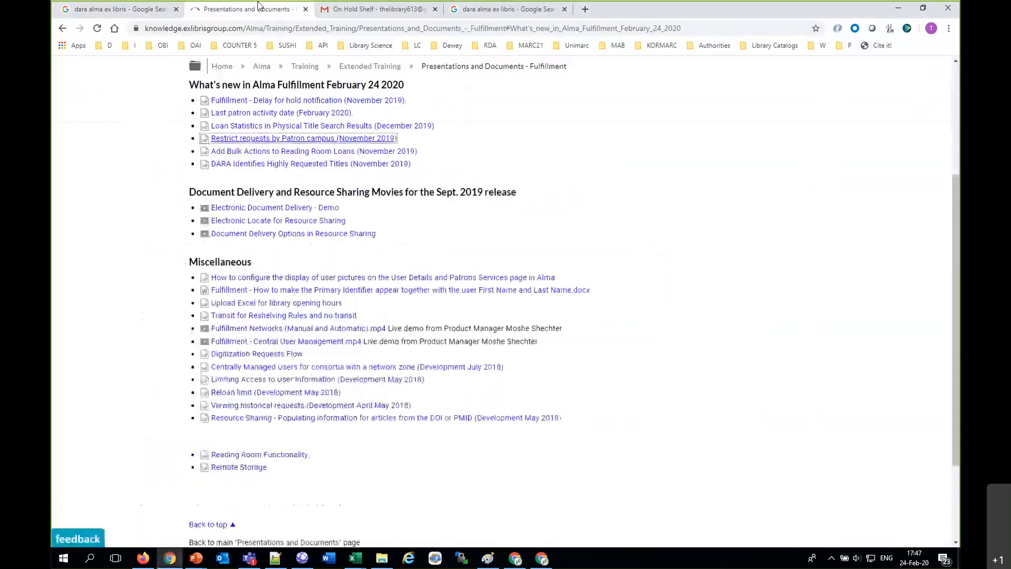
pyautogui.click(296, 166)
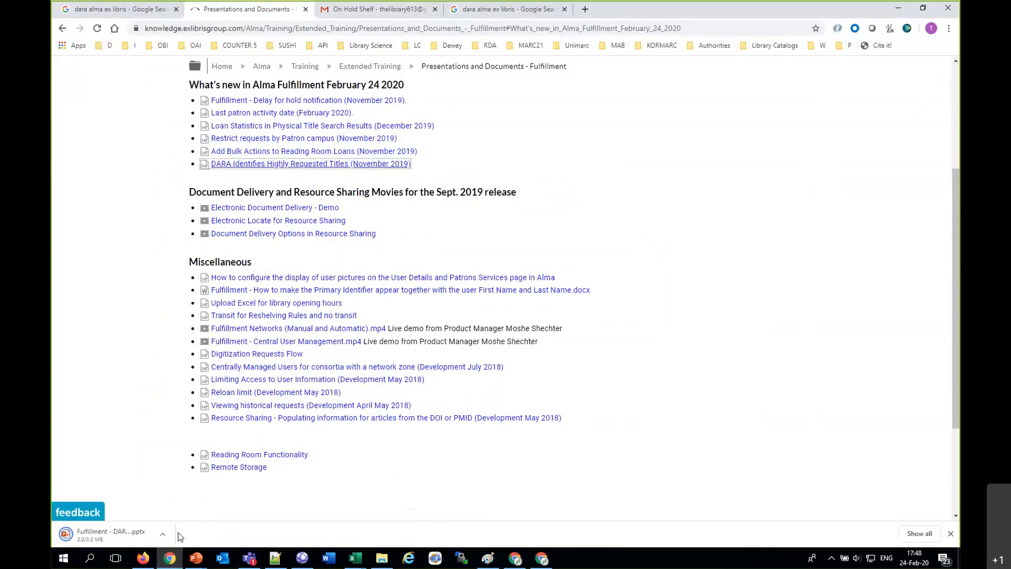
pyautogui.click(162, 534)
pyautogui.click(174, 468)
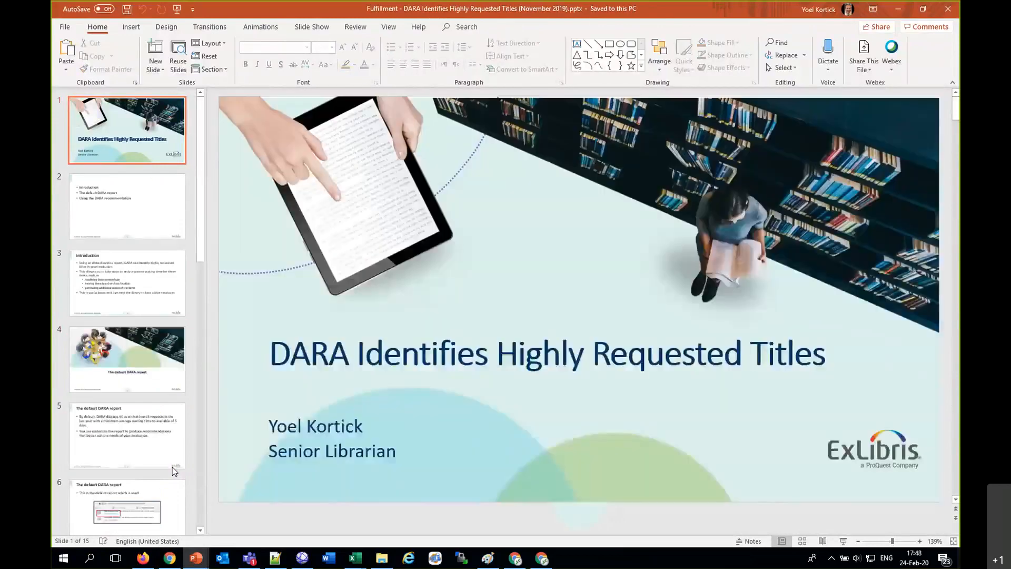
# Step: Go through the introduction slides up to the section slide "The default DARA report"
pyautogui.press('pagedown')
pyautogui.press('pagedown')
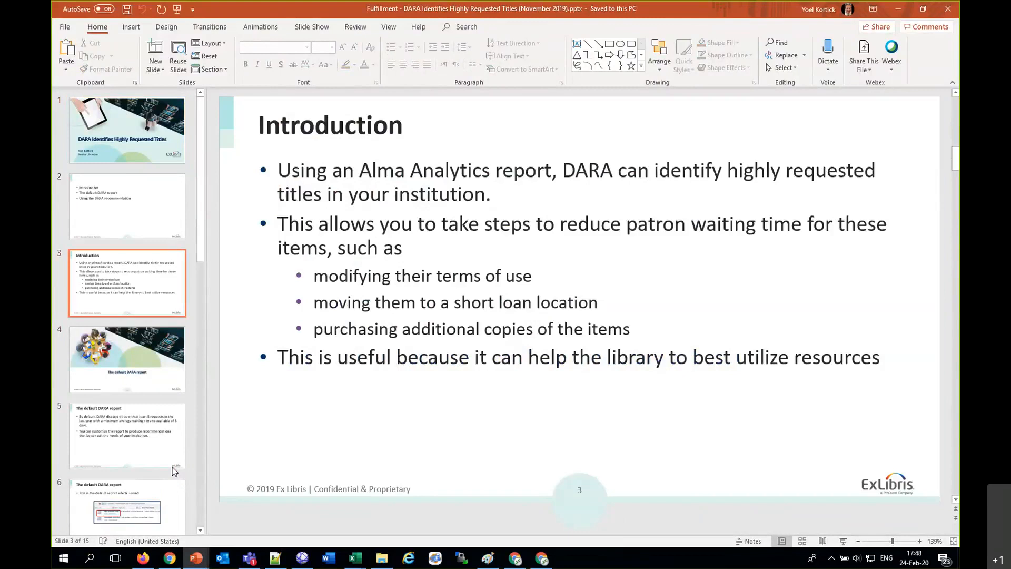
pyautogui.press('pagedown')
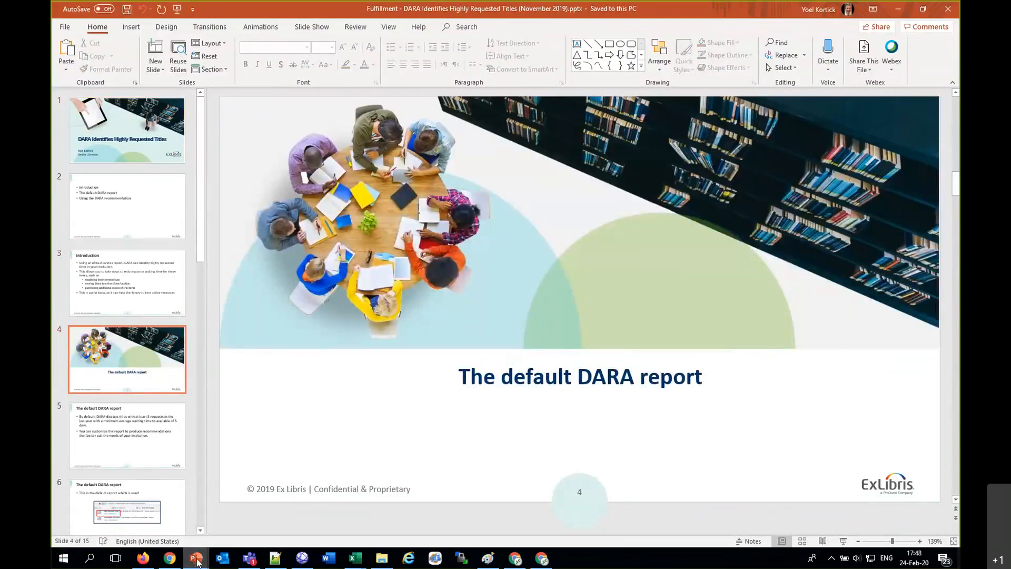
# Step: Switch to Alma in Firefox, open Design Analytics, and display the DARA folder under Shared Folders/Alma in the catalog
pyautogui.click(144, 559)
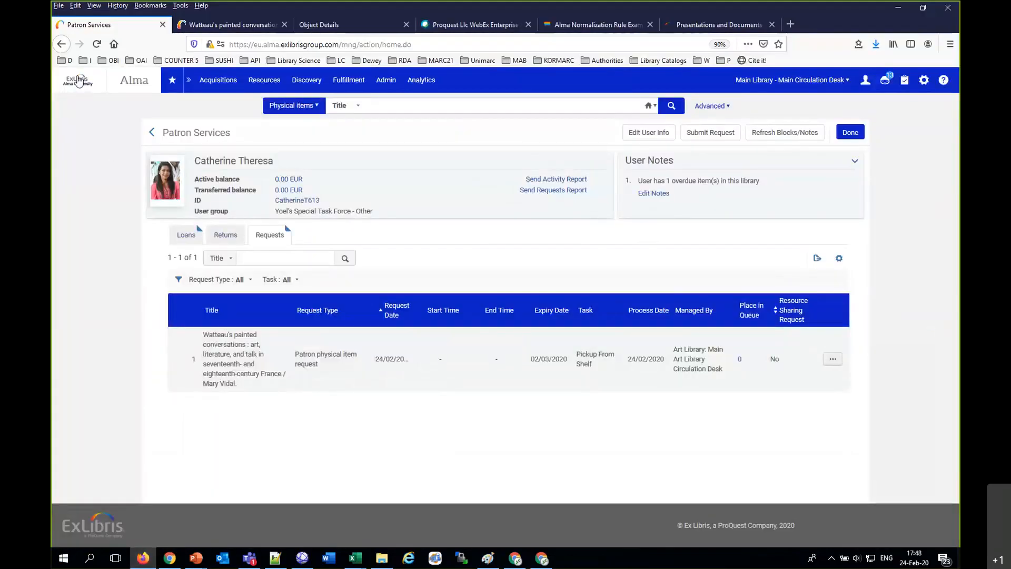
pyautogui.click(416, 80)
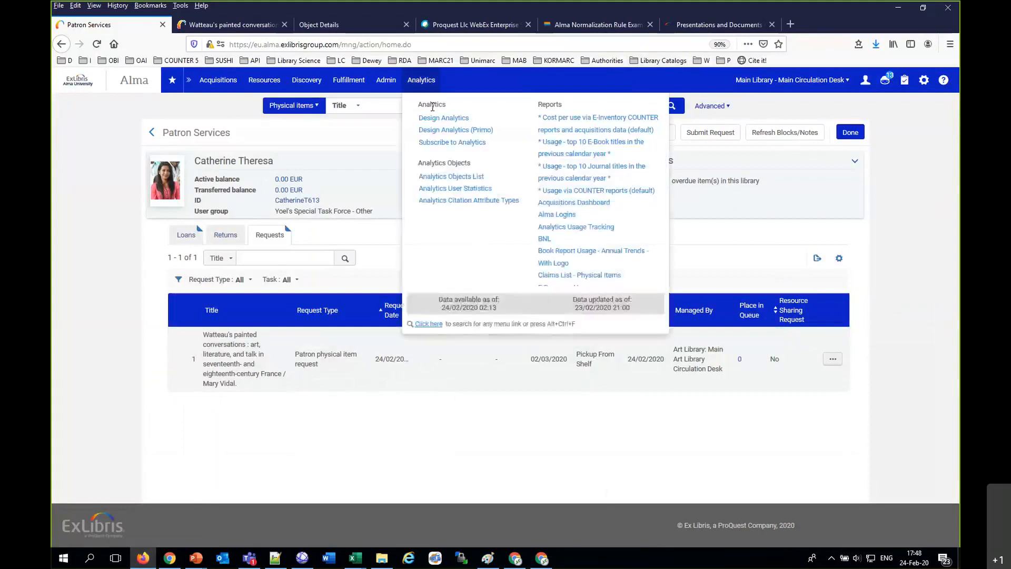
pyautogui.click(436, 118)
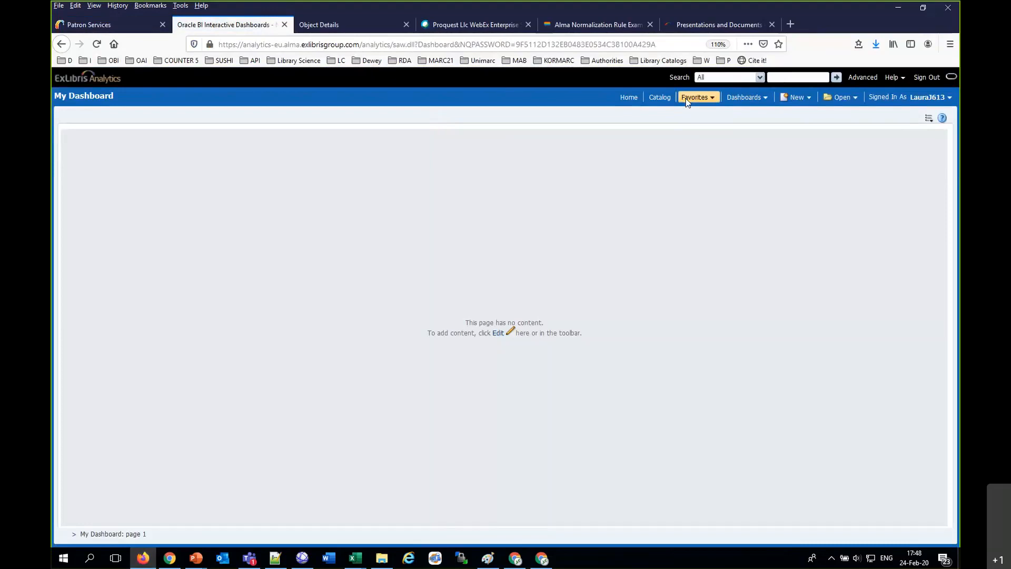
pyautogui.click(660, 100)
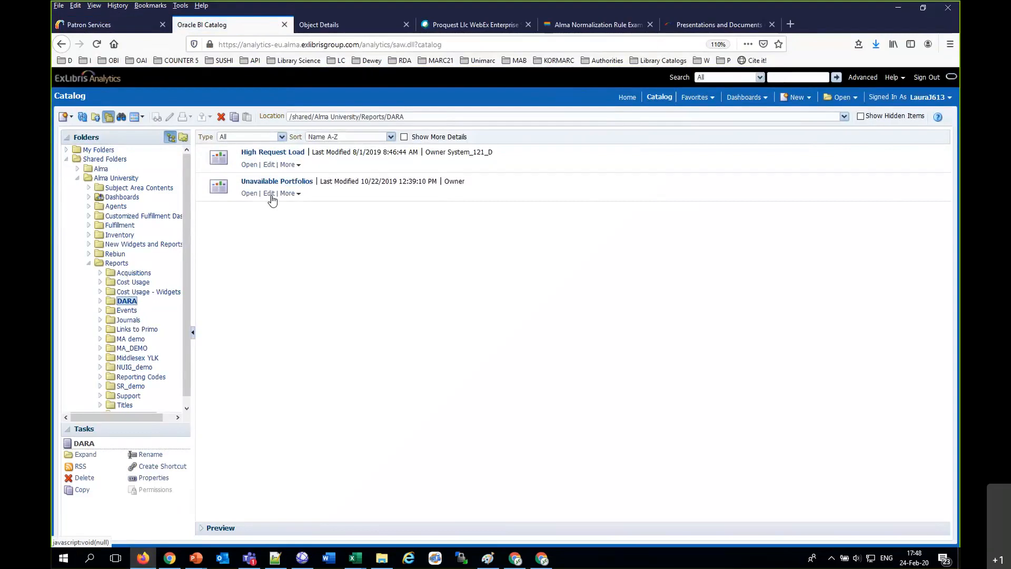
pyautogui.click(78, 170)
pyautogui.click(115, 245)
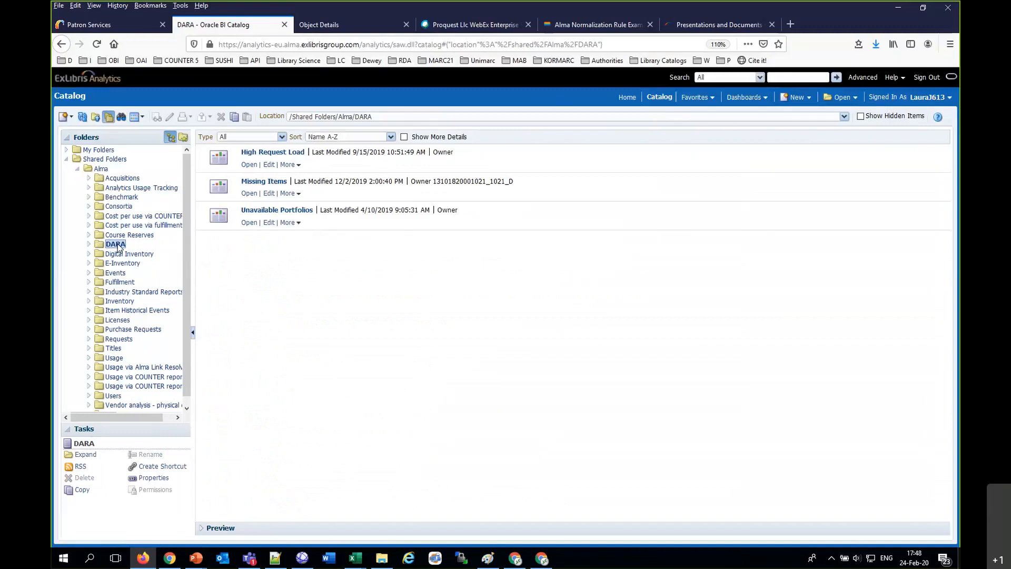
# Step: Open the High Request Load report from the Alma University/Reports/DARA folder for editing
pyautogui.scroll(-8, 118, 248)
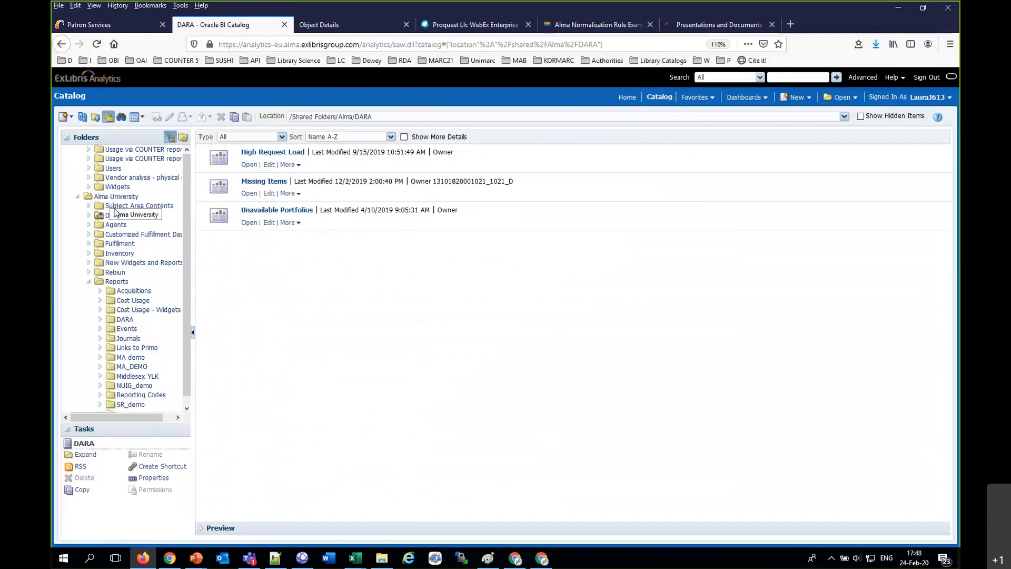
pyautogui.click(126, 320)
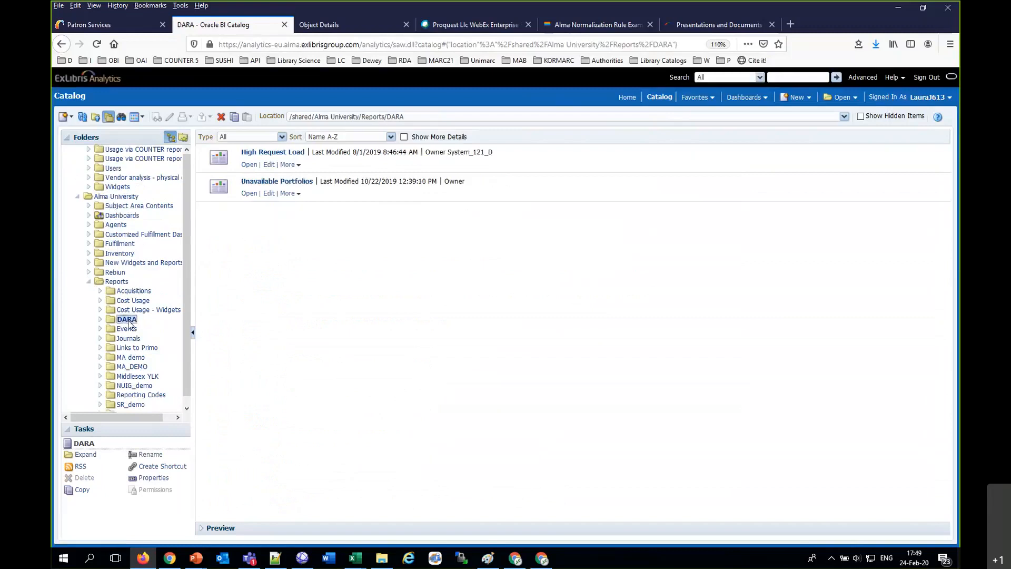
pyautogui.click(268, 165)
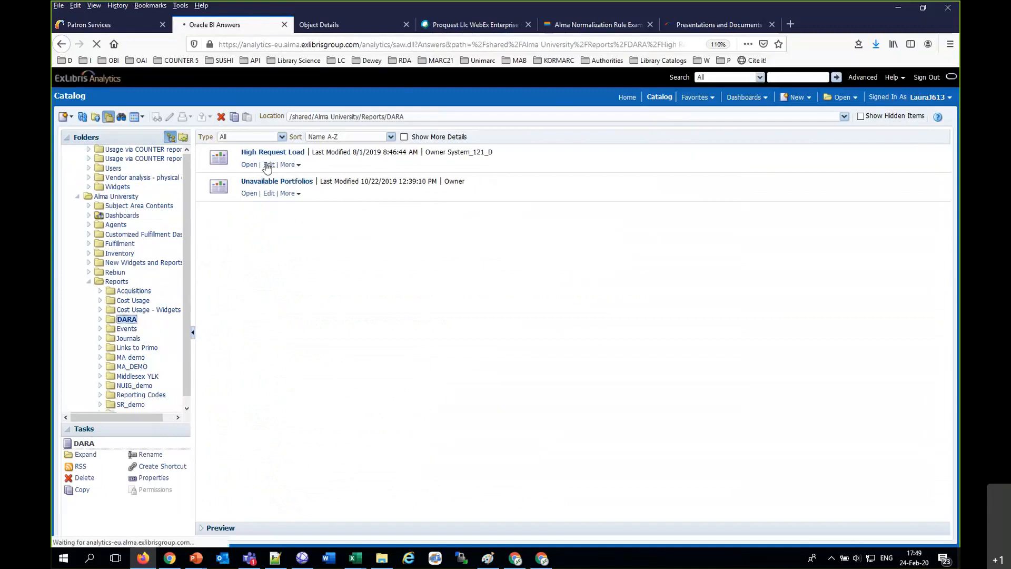
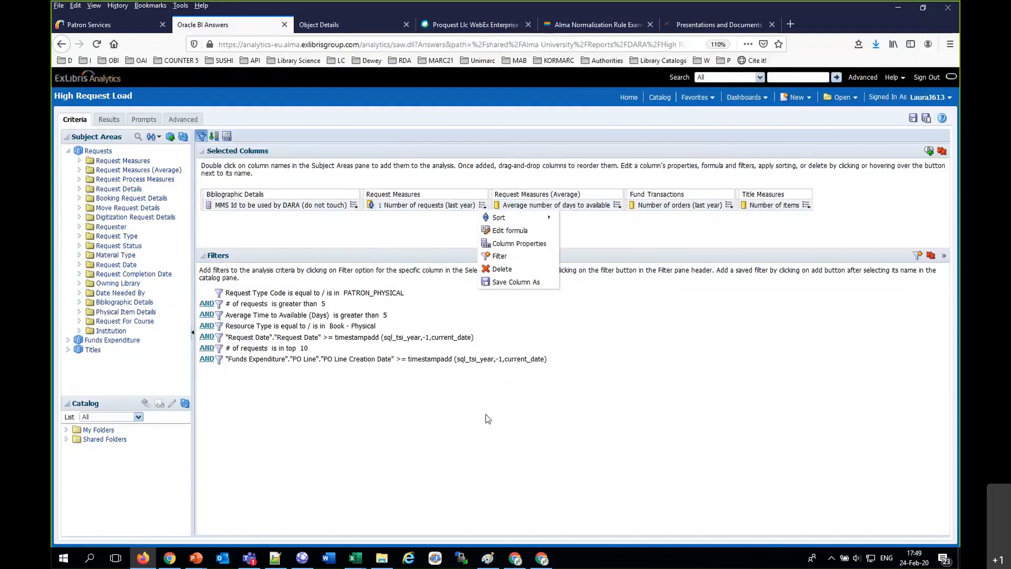
# Step: Examine the High Request Load report's filters for request date, average time to available and resource type
pyautogui.tripleClick(495, 337)
pyautogui.moveTo(351, 319); pyautogui.dragTo(304, 339)
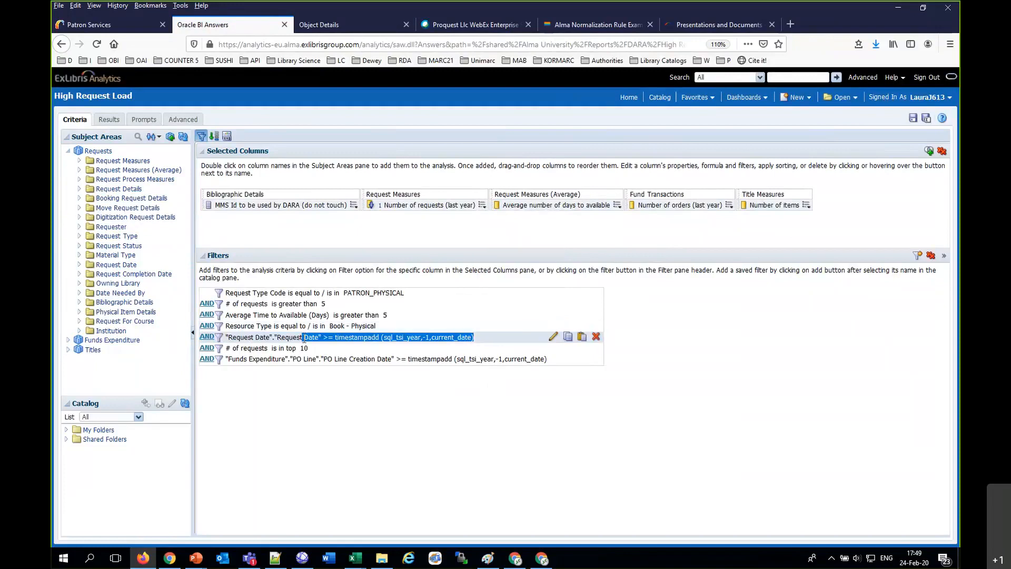
pyautogui.moveTo(400, 312); pyautogui.dragTo(225, 315)
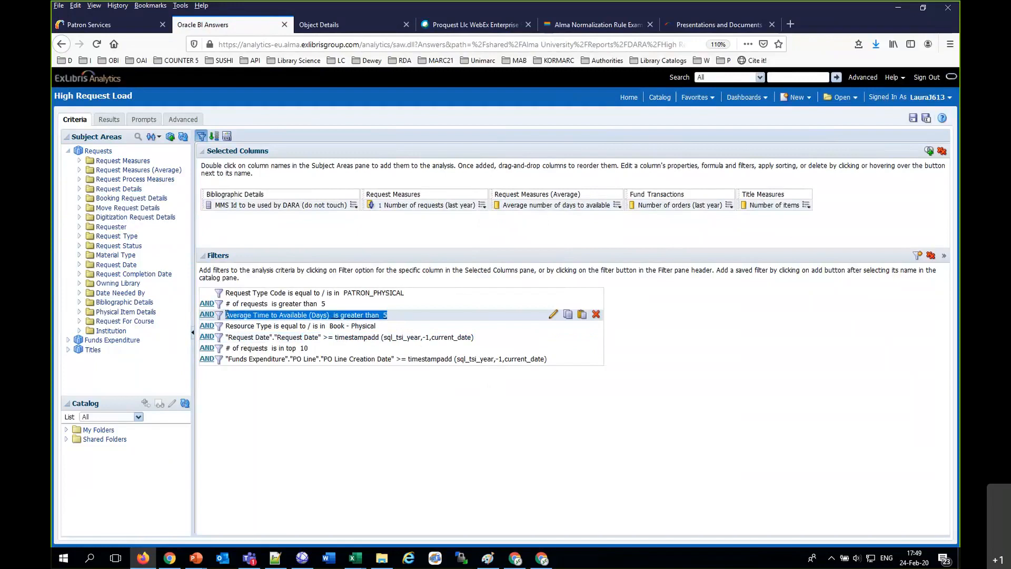
pyautogui.moveTo(378, 326); pyautogui.dragTo(286, 331)
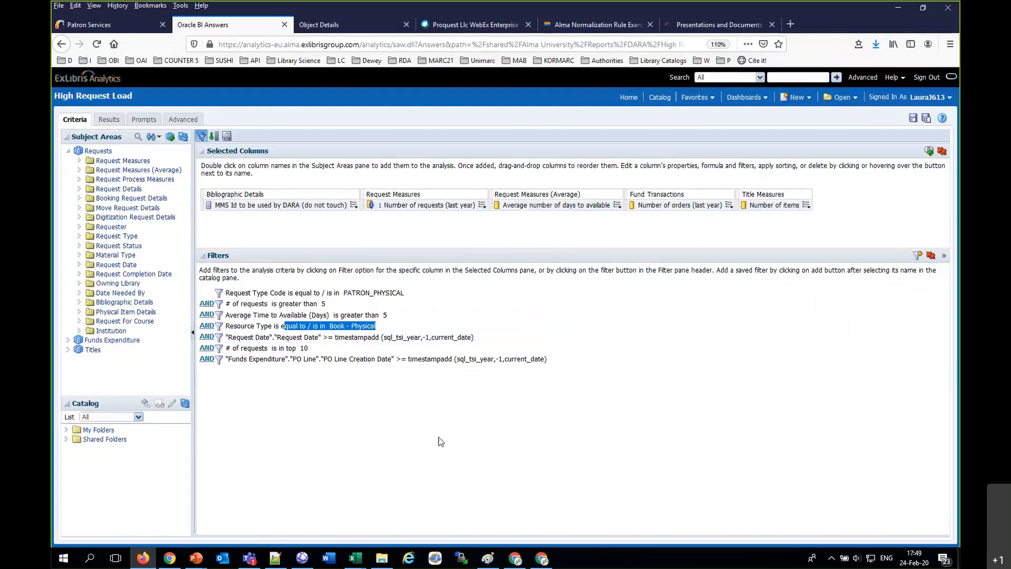
# Step: Switch to Alma in Chrome, open the DARA recommendations, and filter them to the category High Request Load
pyautogui.click(541, 561)
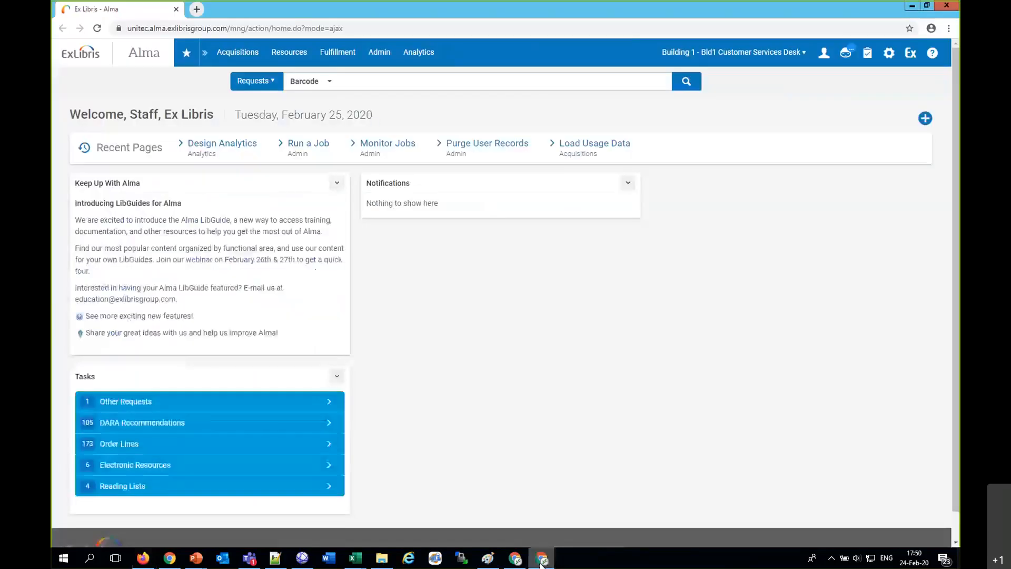
pyautogui.click(845, 54)
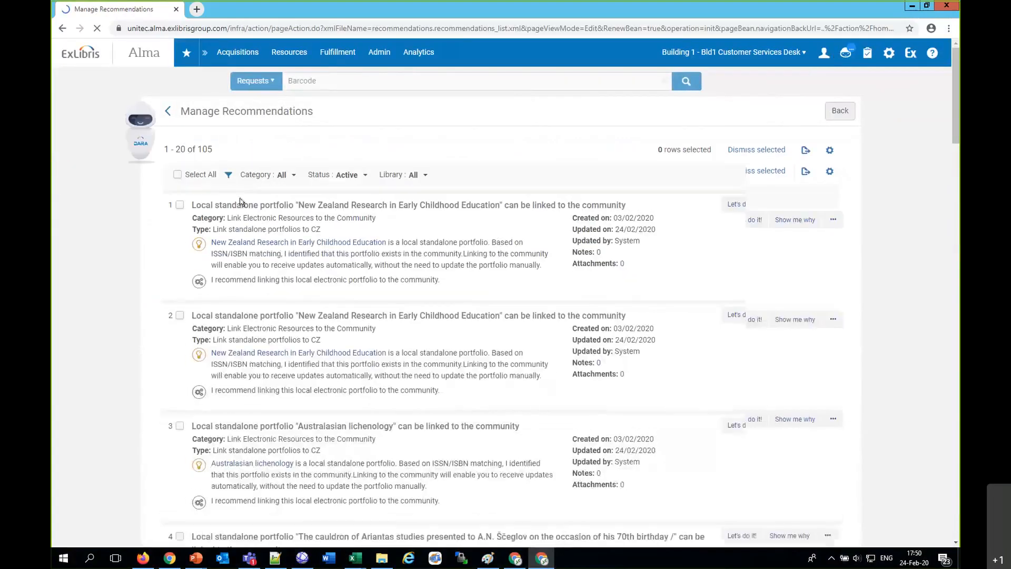
pyautogui.click(282, 176)
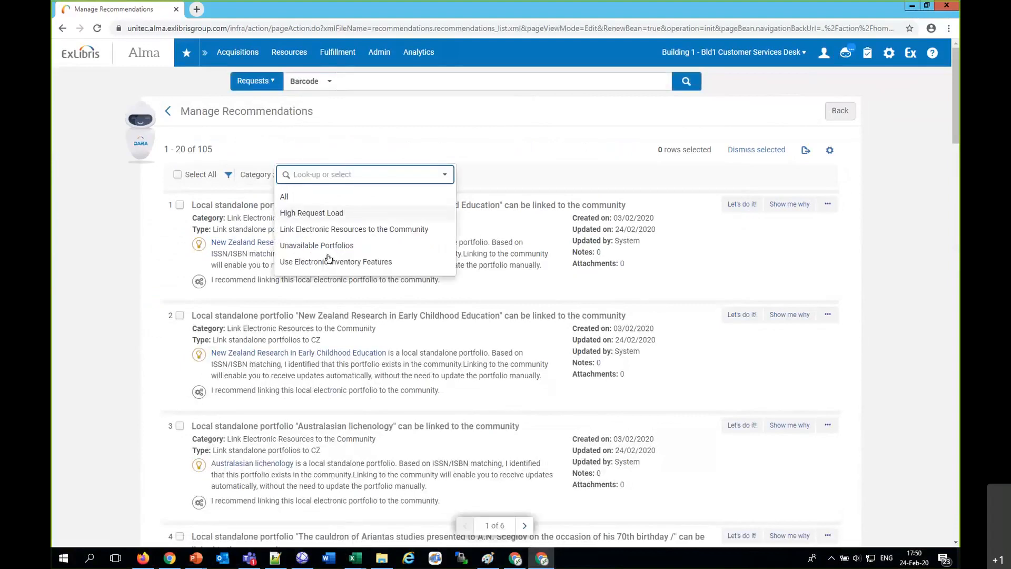
pyautogui.click(311, 213)
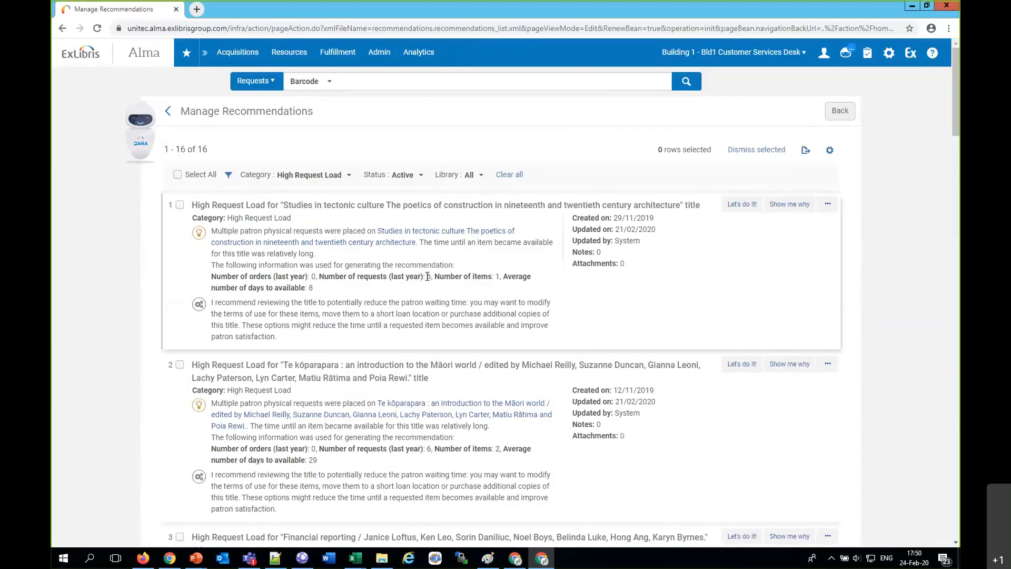
# Step: Review the high request load recommendations and preview the suggested action for "Studies in tectonic culture" without carrying it out
pyautogui.scroll(-1, 428, 276)
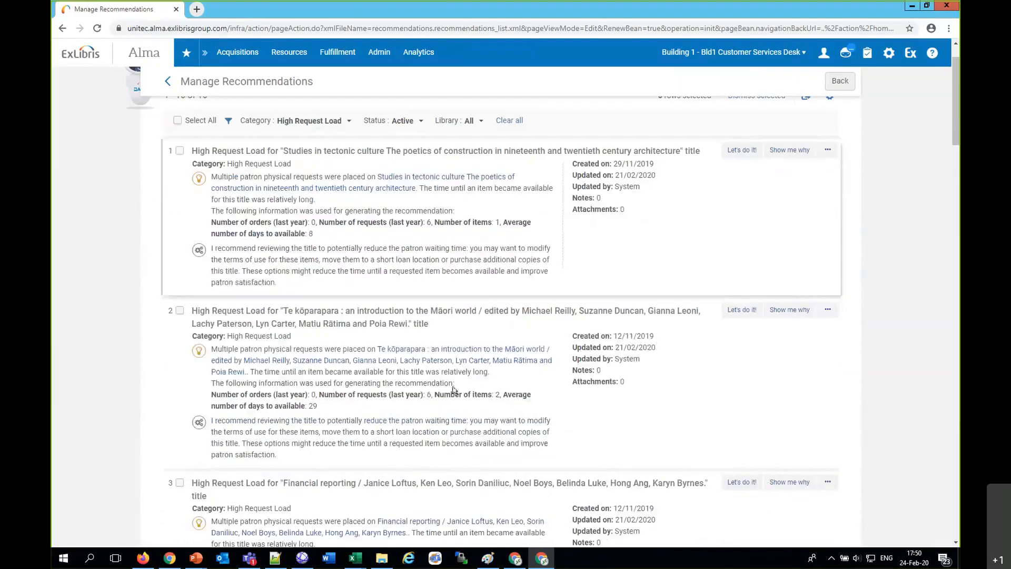
pyautogui.scroll(-1, 432, 399)
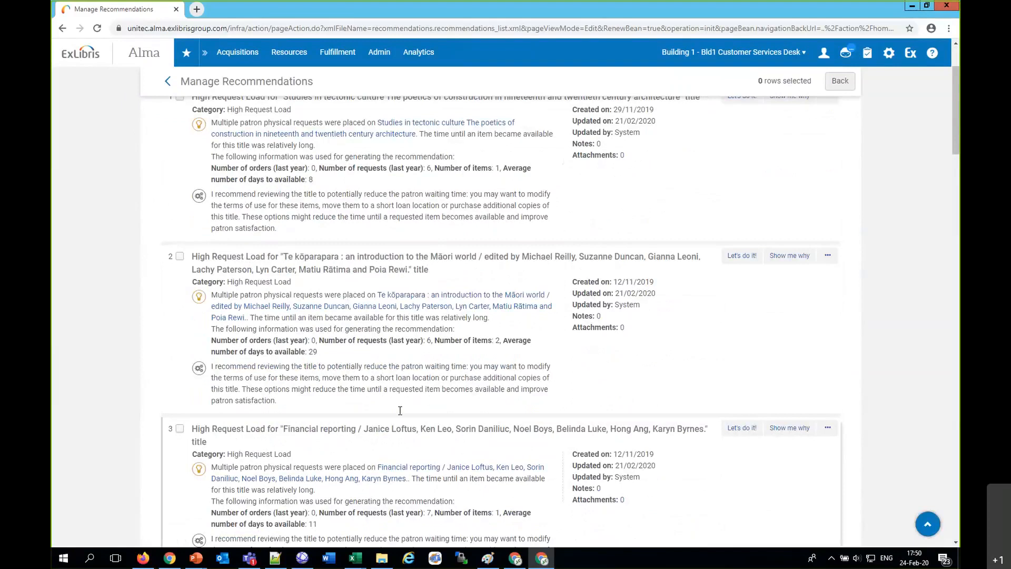
pyautogui.scroll(3, 655, 198)
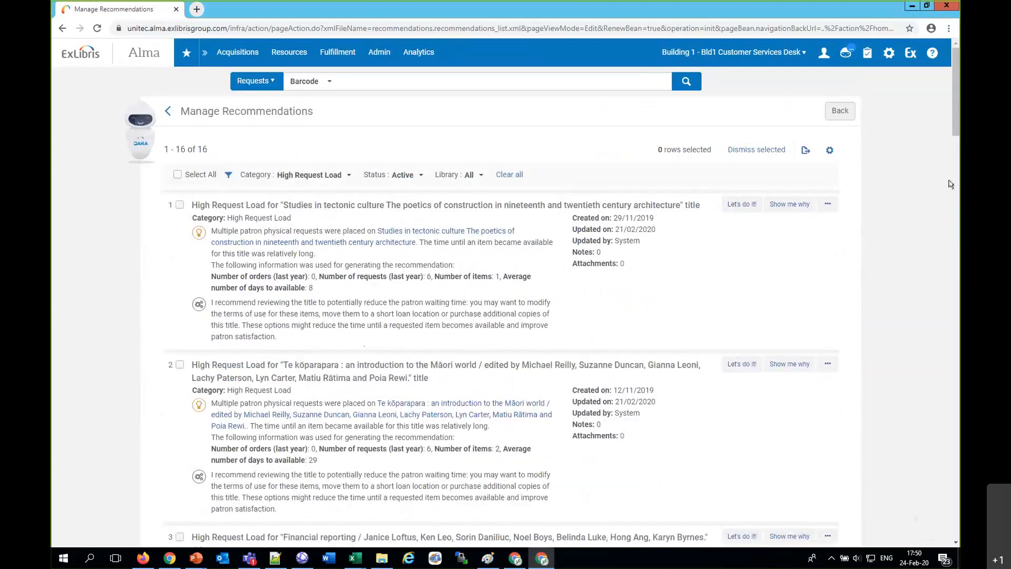
pyautogui.click(741, 204)
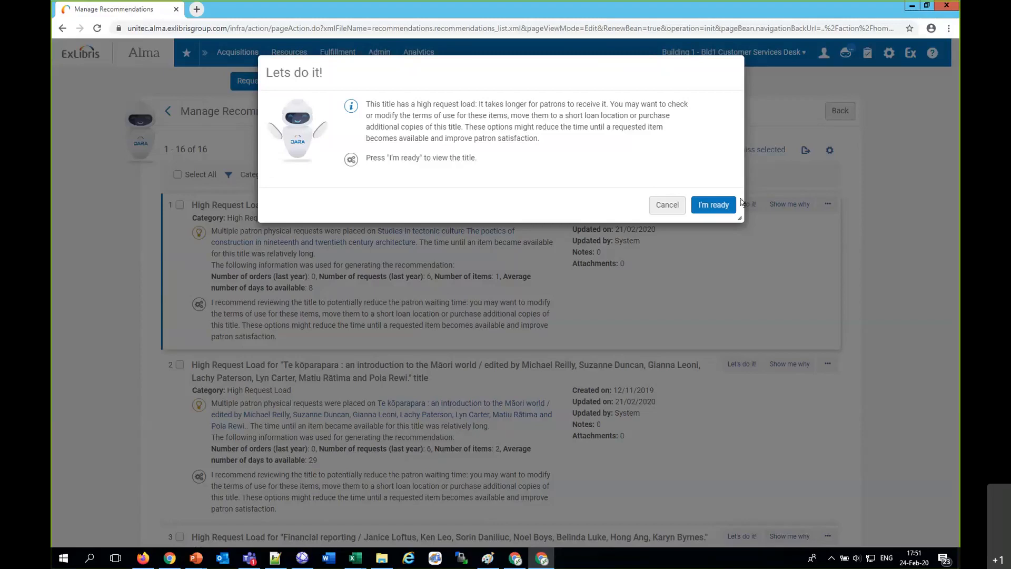
pyautogui.click(668, 206)
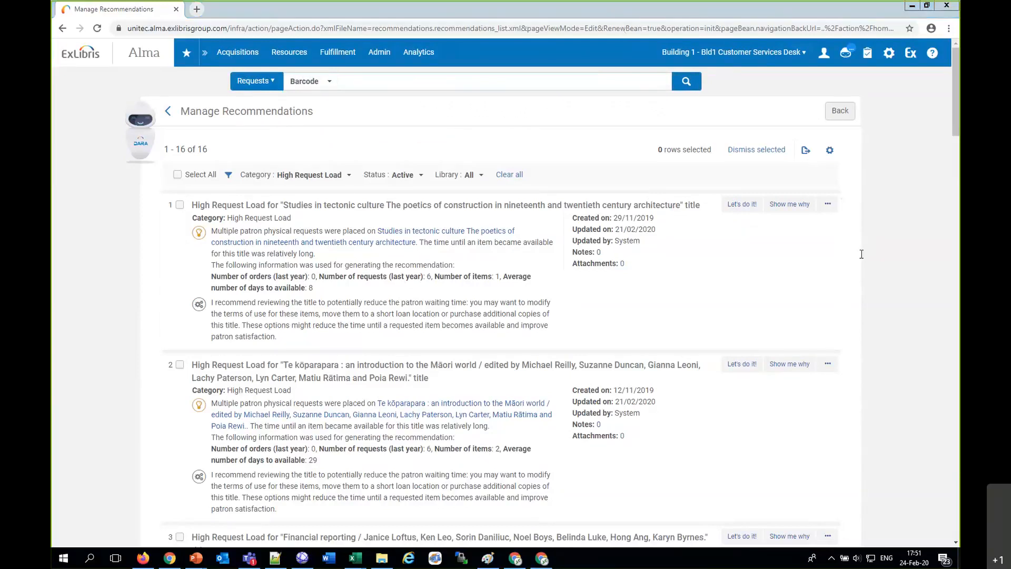
# Step: Close all the open PowerPoint presentations
pyautogui.click(145, 560)
pyautogui.click(200, 559)
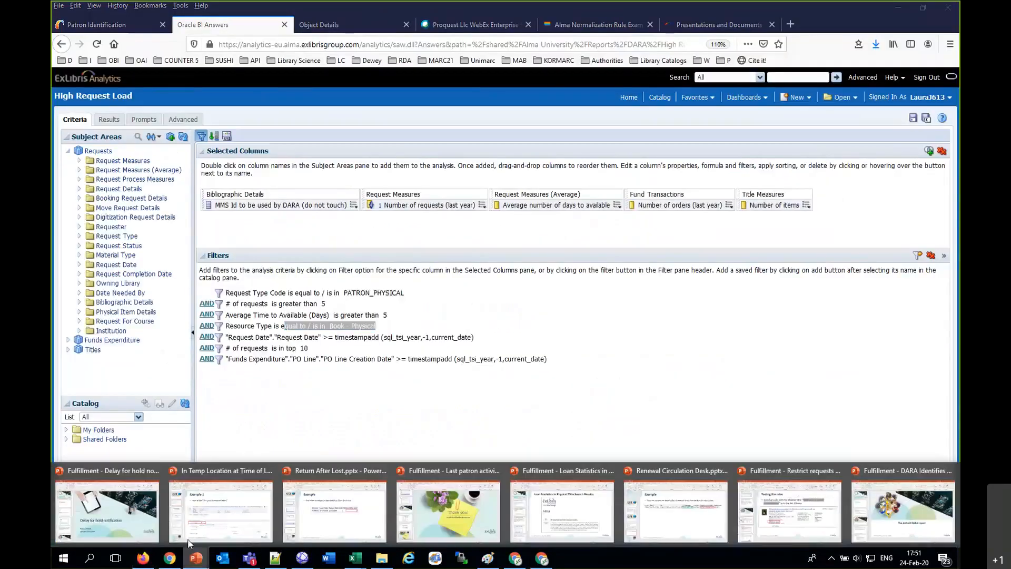
pyautogui.click(951, 471)
pyautogui.click(857, 471)
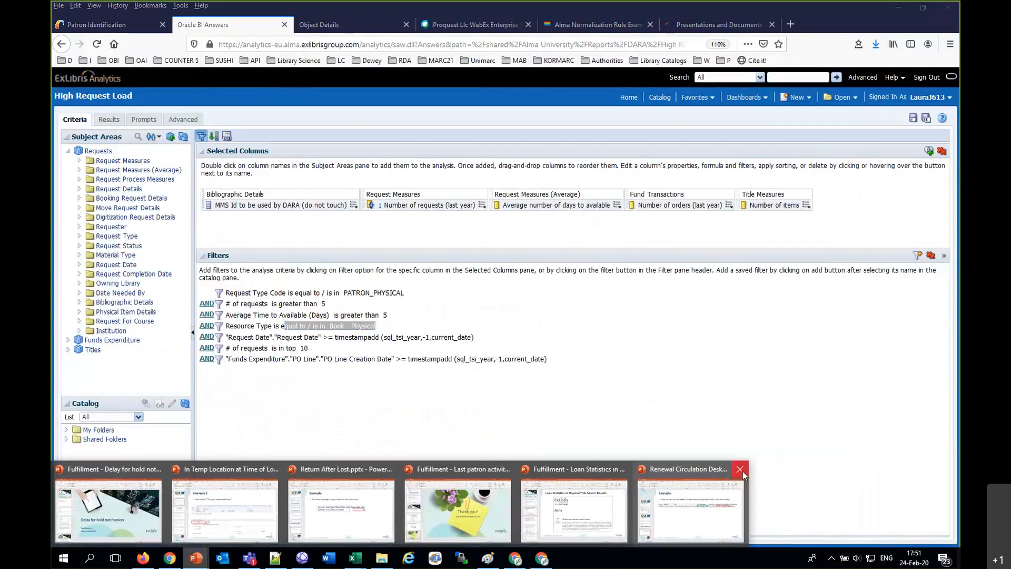
pyautogui.click(740, 471)
pyautogui.click(623, 471)
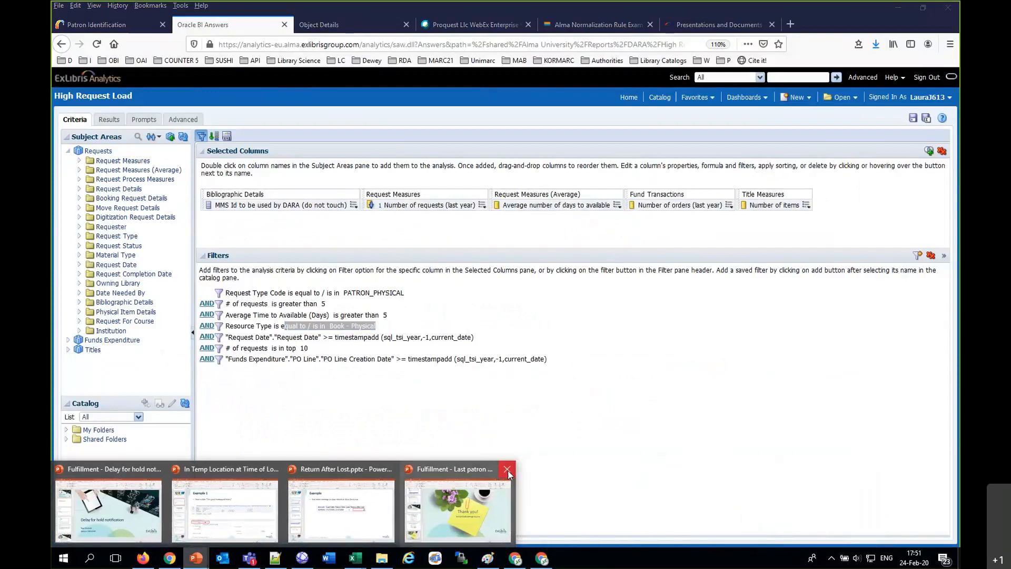
pyautogui.click(506, 469)
pyautogui.click(390, 469)
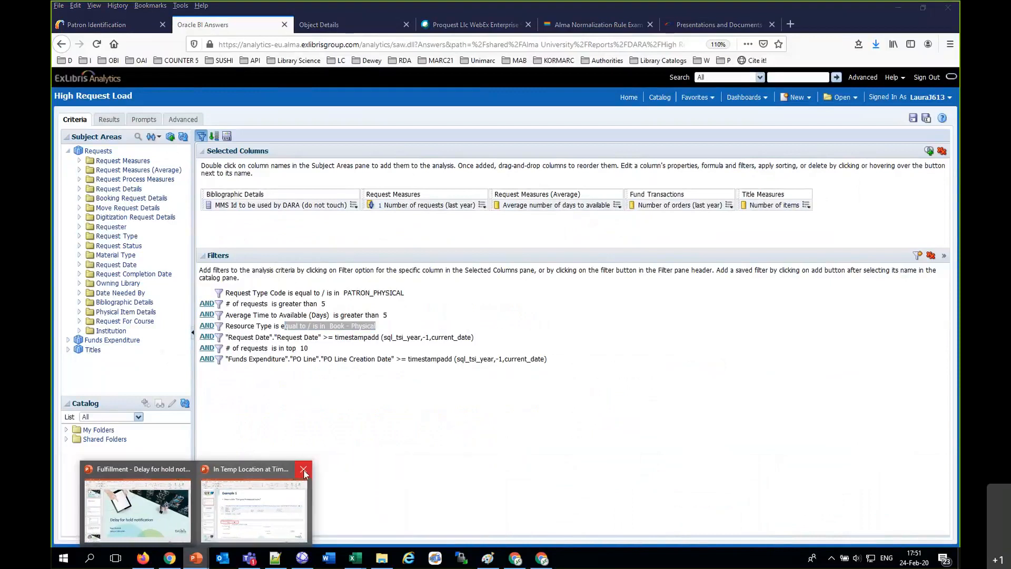
pyautogui.click(277, 469)
pyautogui.click(246, 475)
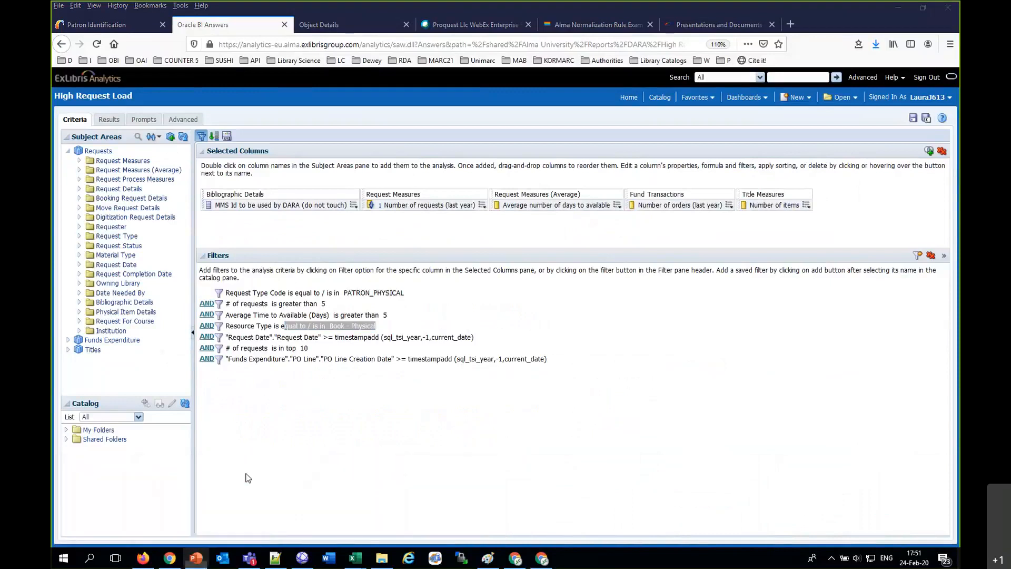
# Step: Download "Add Bulk Actions to Reading Room Loans (November 2019)" from the fulfillment presentations page in Chrome and open it in PowerPoint
pyautogui.click(168, 562)
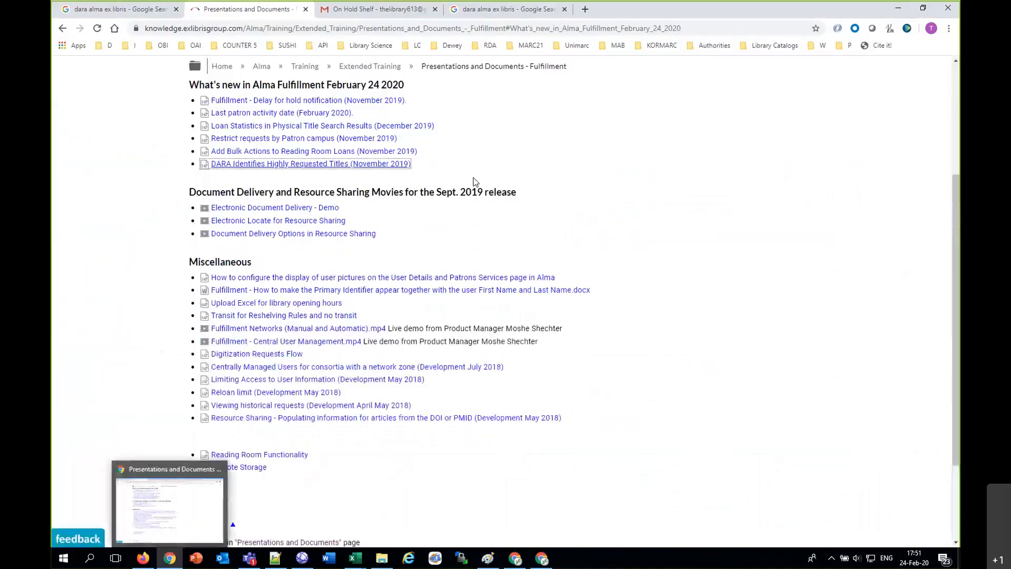
pyautogui.click(332, 153)
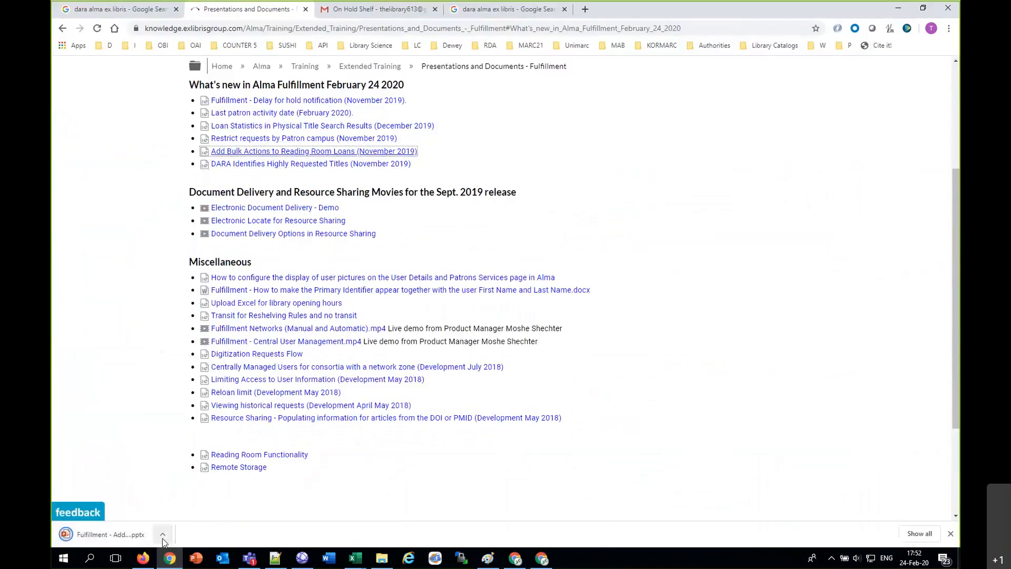
pyautogui.click(162, 534)
pyautogui.click(179, 467)
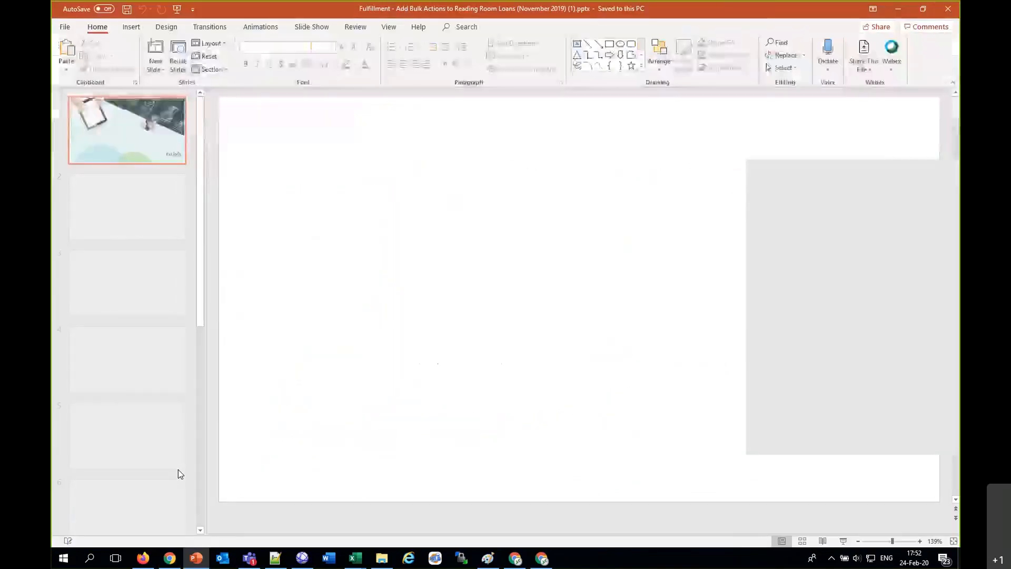
# Step: Go through the introduction and sample item slides up to slide 11, "Using the Bulk Actions on Reading Room Loans"
pyautogui.press('pagedown')
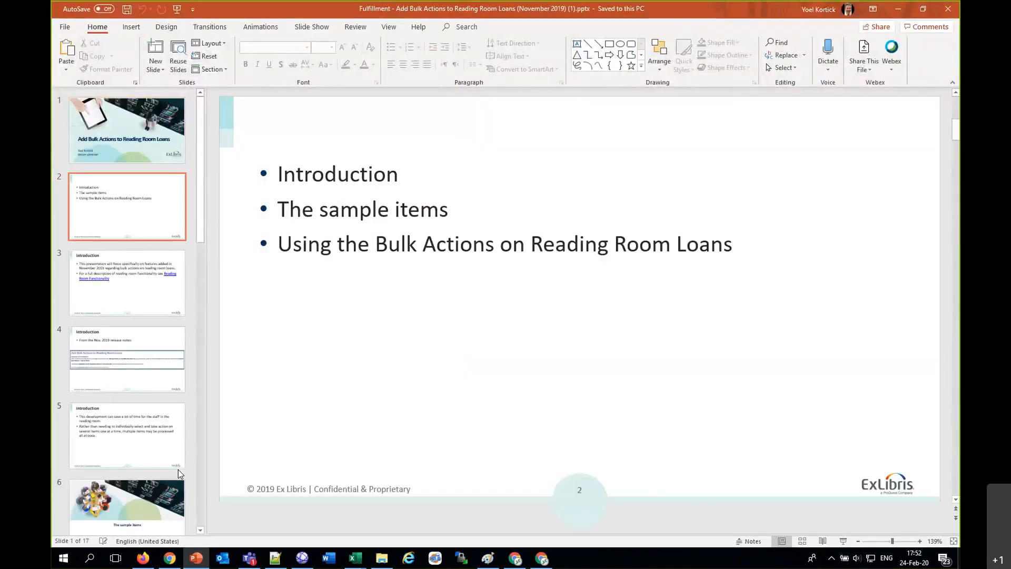
pyautogui.press('pagedown')
pyautogui.press('pagedown')
pyautogui.press('pagedown')
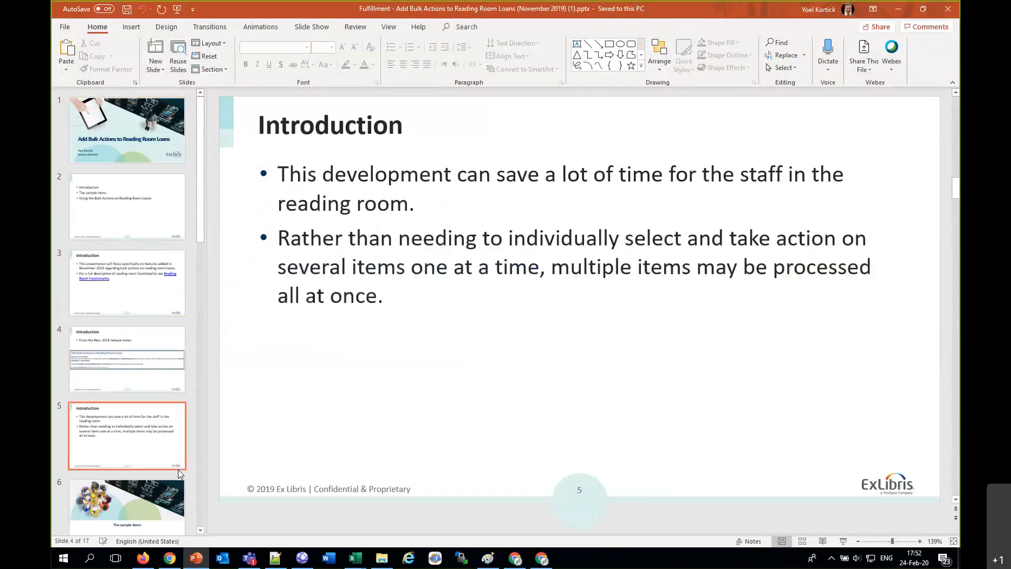
pyautogui.press('pagedown')
pyautogui.press('pagedown')
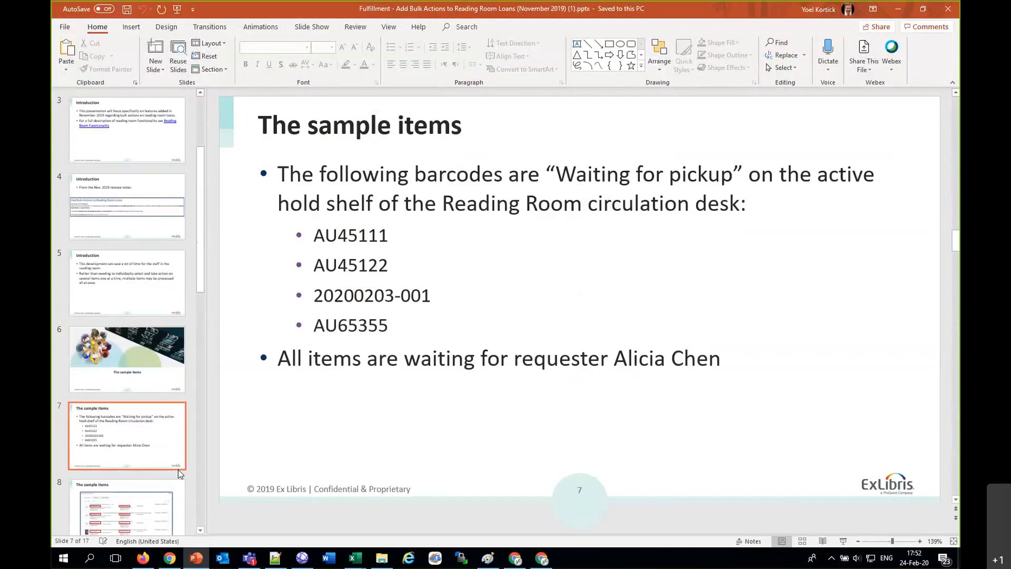
pyautogui.press('pagedown')
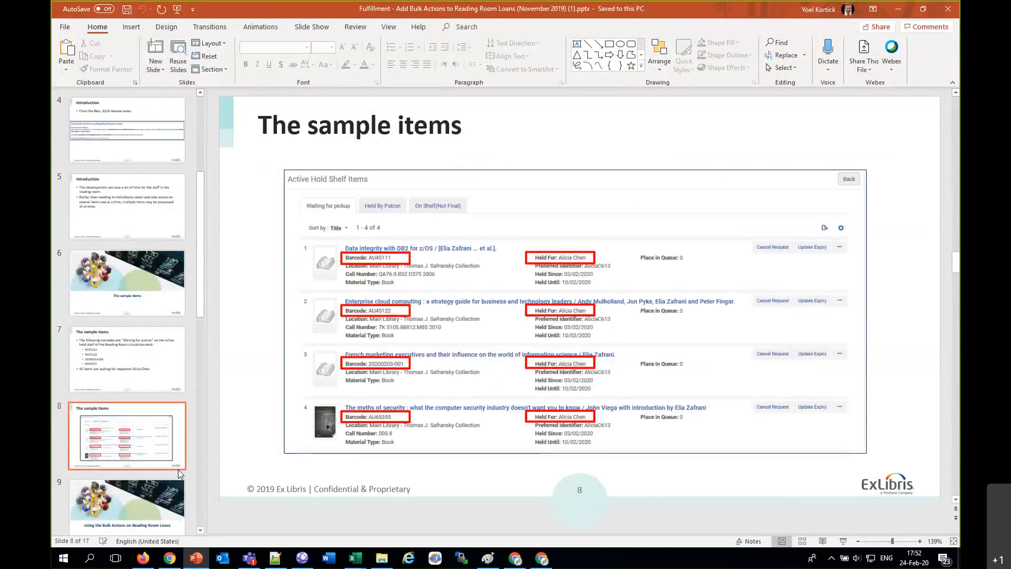
pyautogui.press('pagedown')
pyautogui.press('pagedown')
pyautogui.press('pagedown')
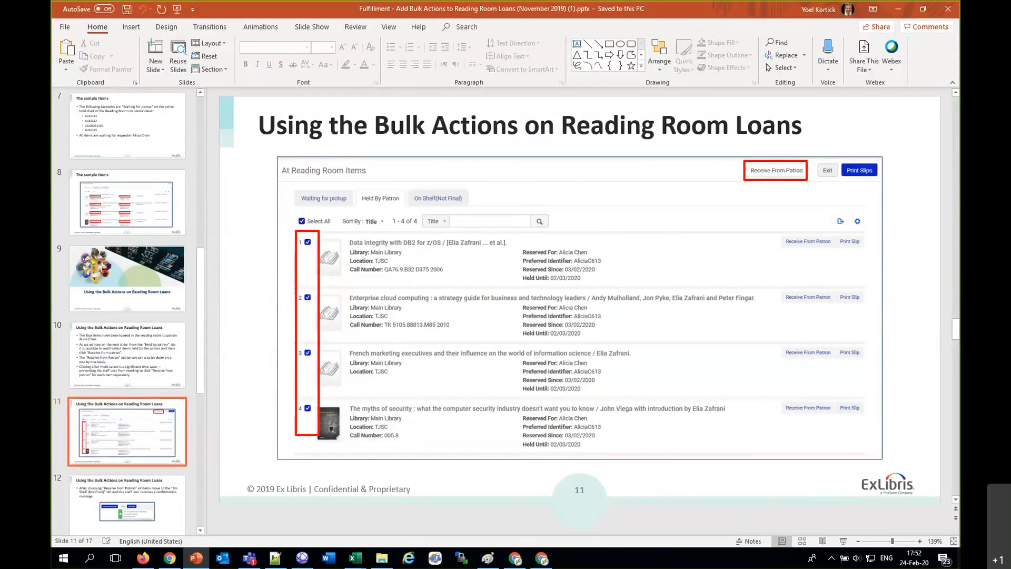
# Step: Switch to Alma in Firefox and set the current physical location to the Main Library's Reading Room
pyautogui.click(151, 562)
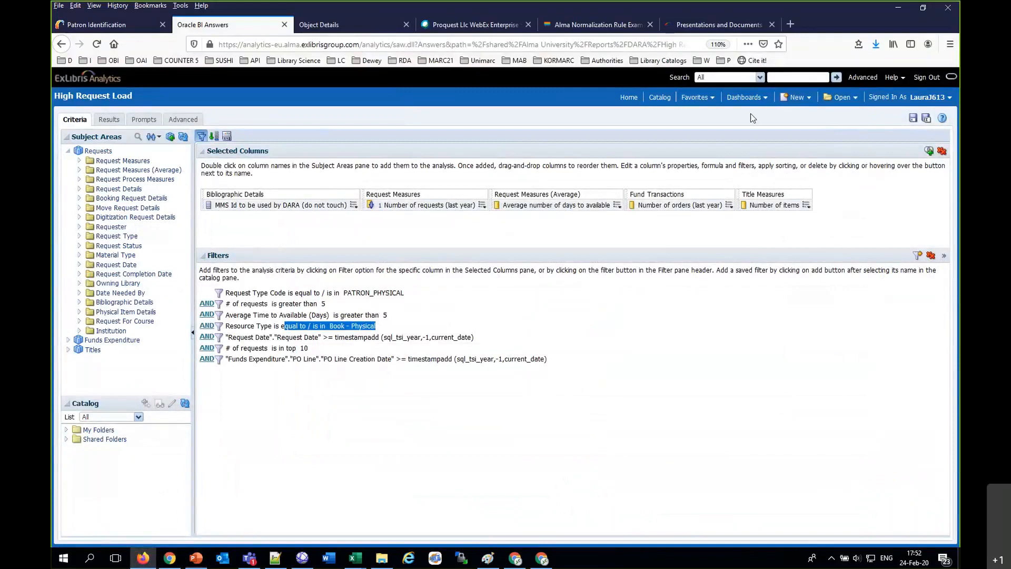
pyautogui.click(810, 95)
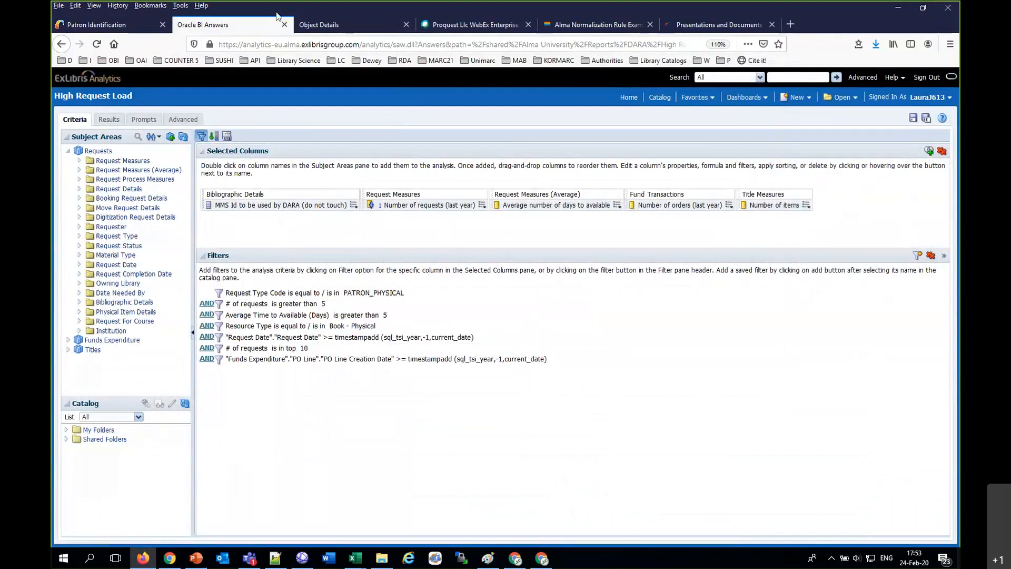
pyautogui.click(136, 24)
pyautogui.click(791, 80)
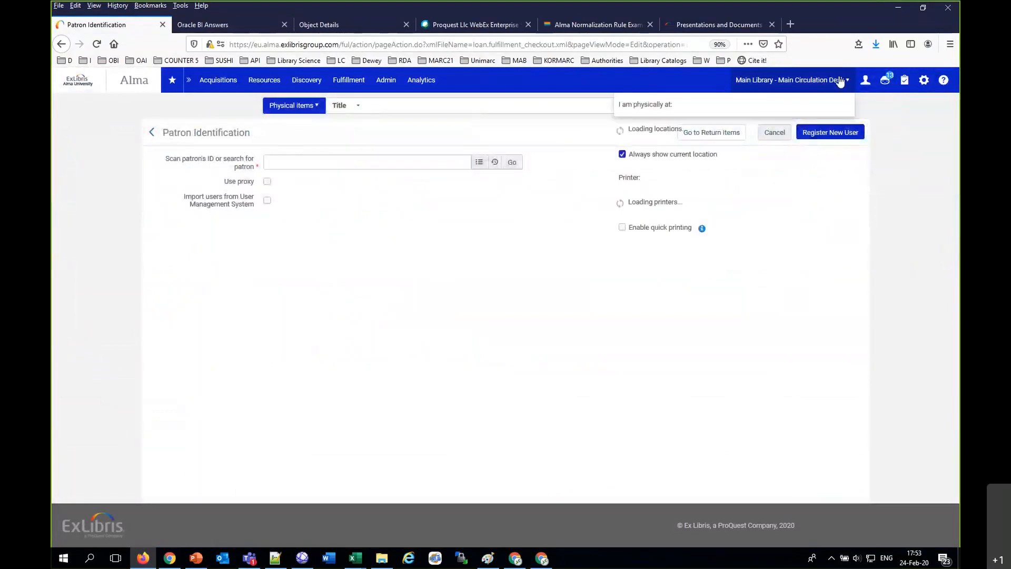
pyautogui.click(773, 118)
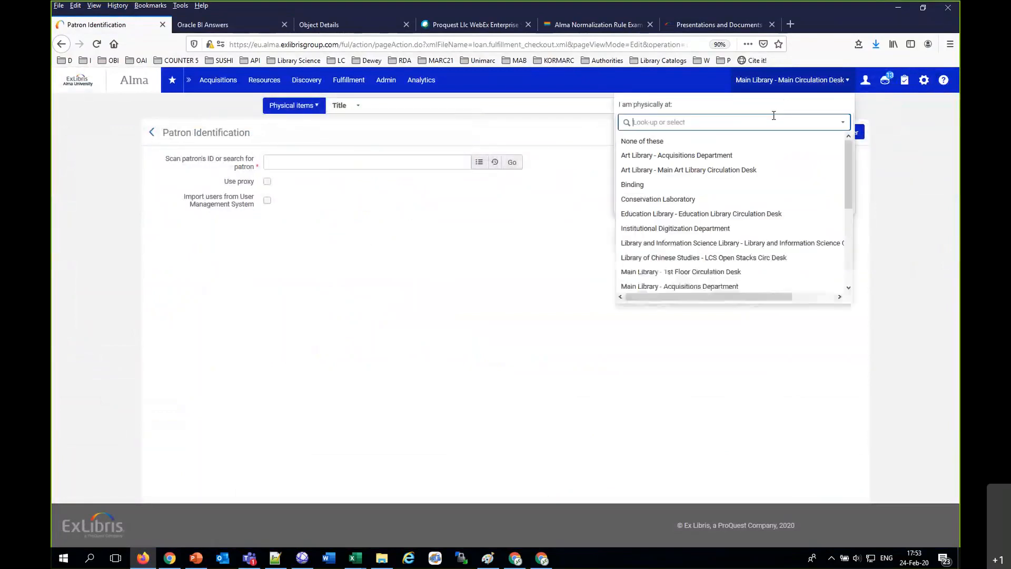
pyautogui.write('thom')
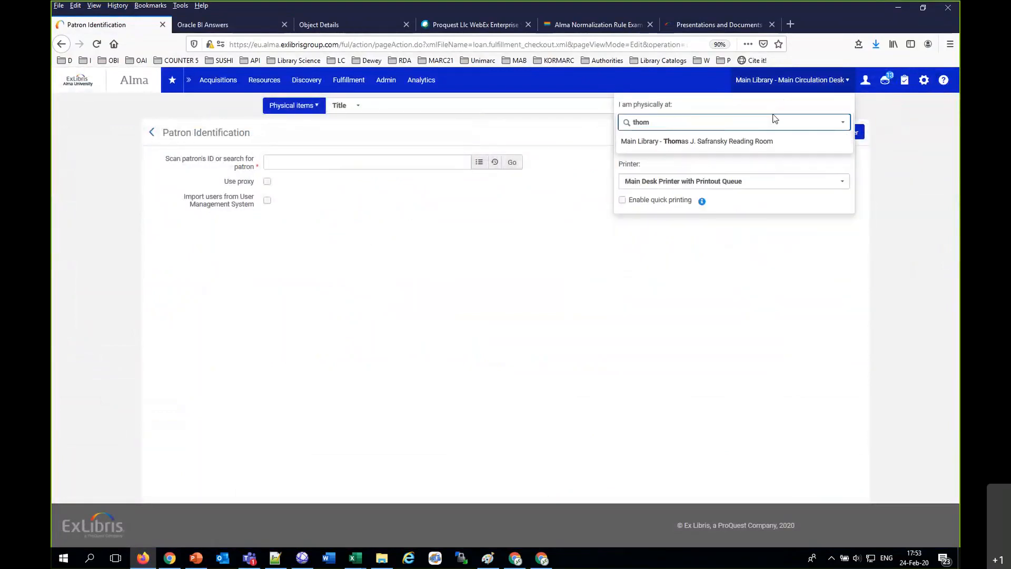
pyautogui.click(747, 144)
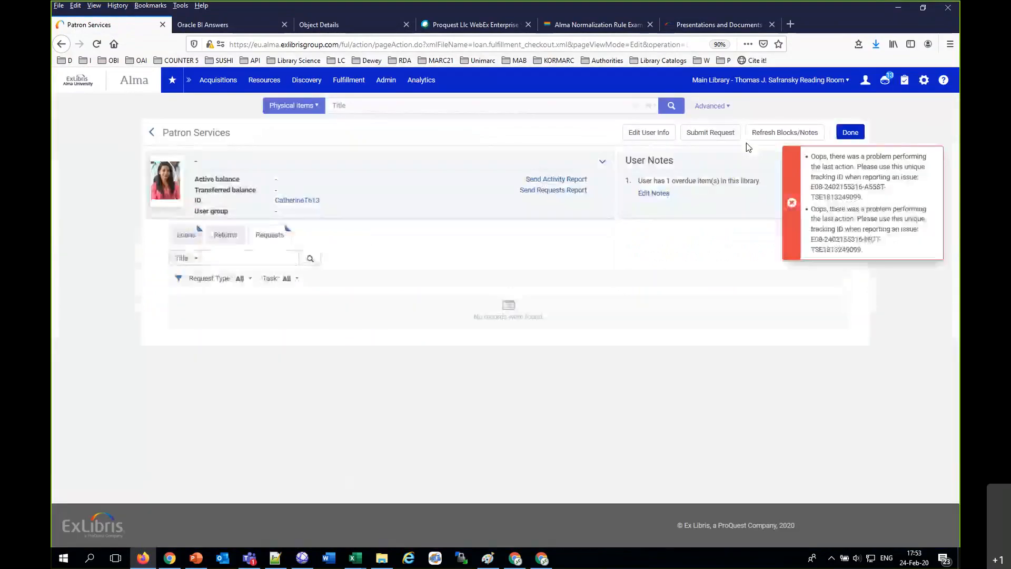
# Step: Open the active hold shelf's items held by patrons, select all of them and receive them from the patron in bulk
pyautogui.click(351, 84)
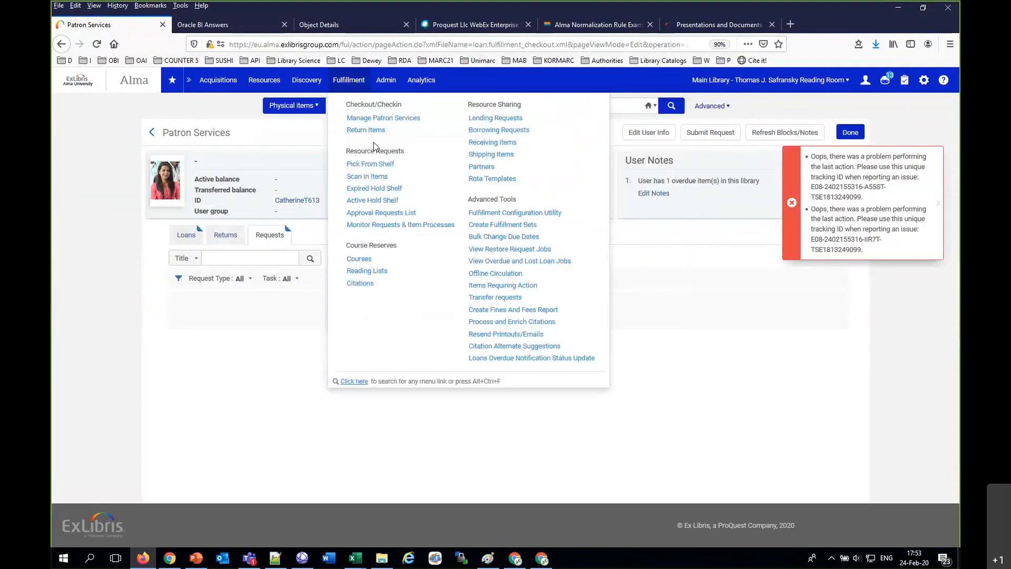
pyautogui.click(376, 203)
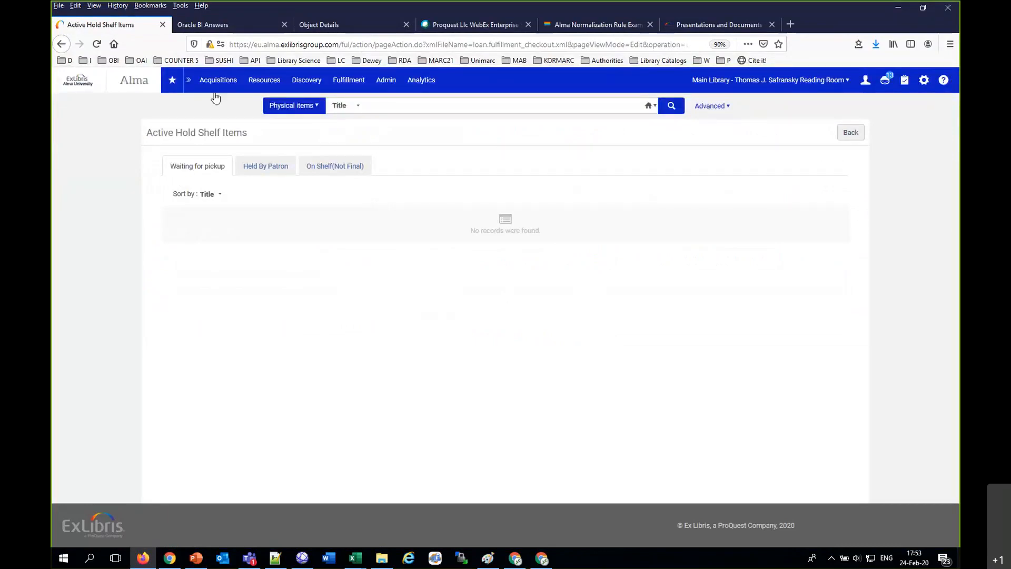
pyautogui.click(252, 168)
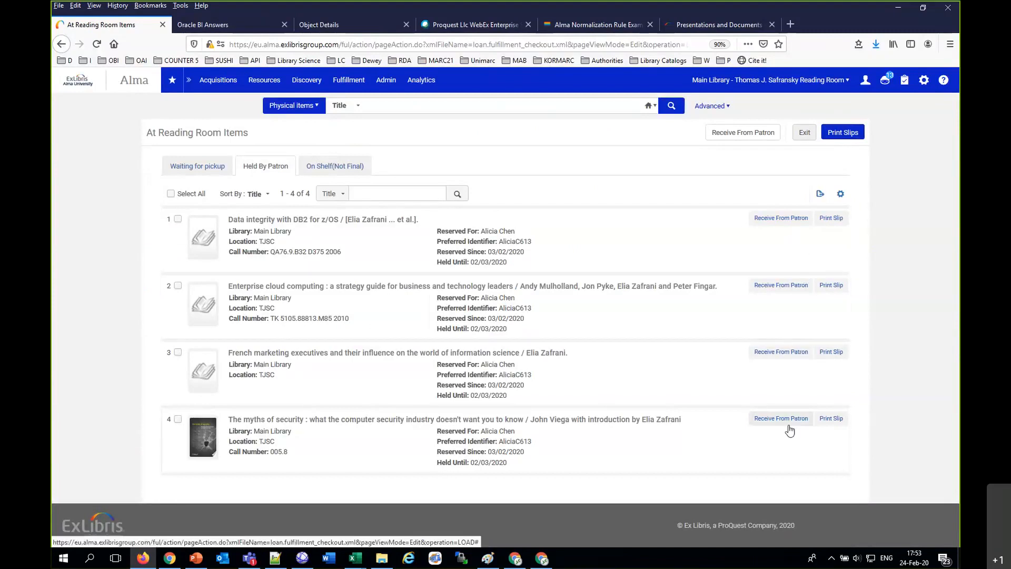
pyautogui.click(170, 193)
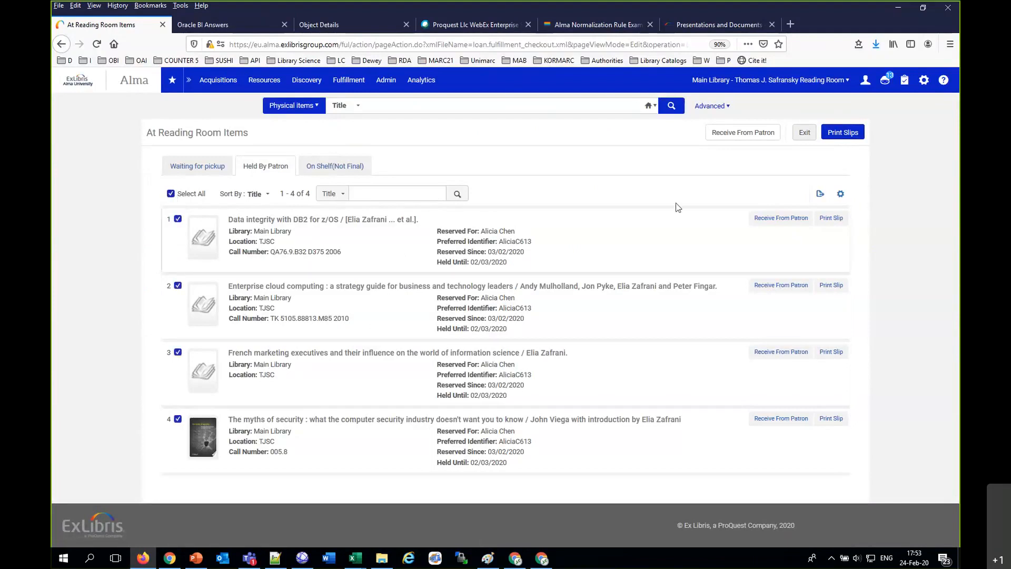
pyautogui.click(739, 136)
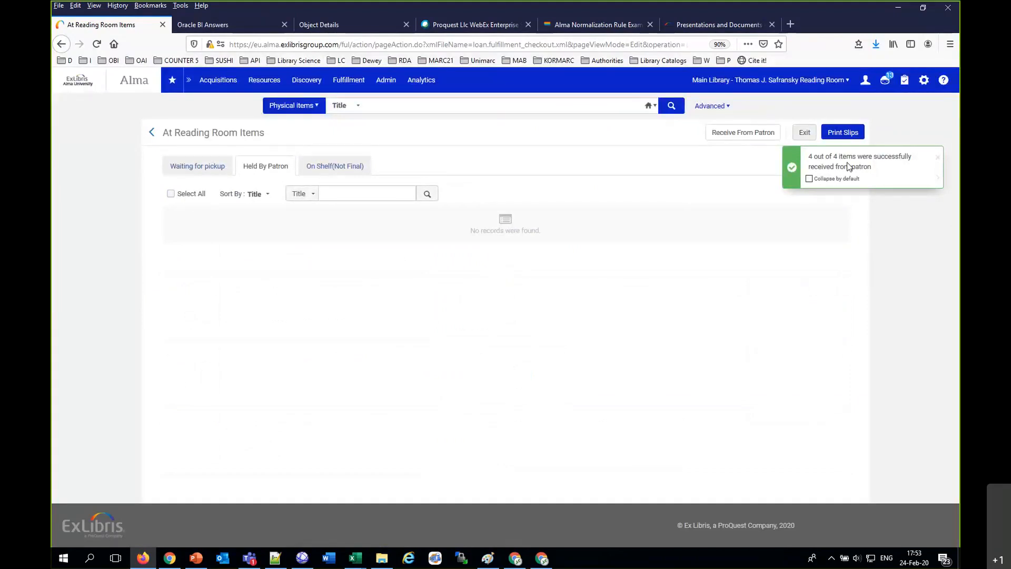
# Step: Select all items in the On Shelf (Not Final) list and loan them to the patron in bulk
pyautogui.click(345, 170)
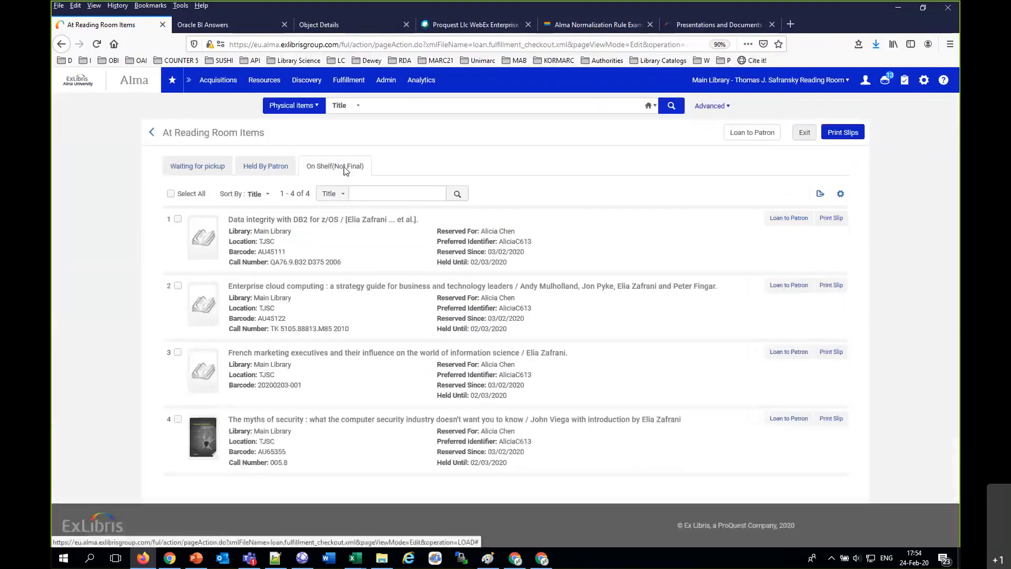
pyautogui.click(170, 194)
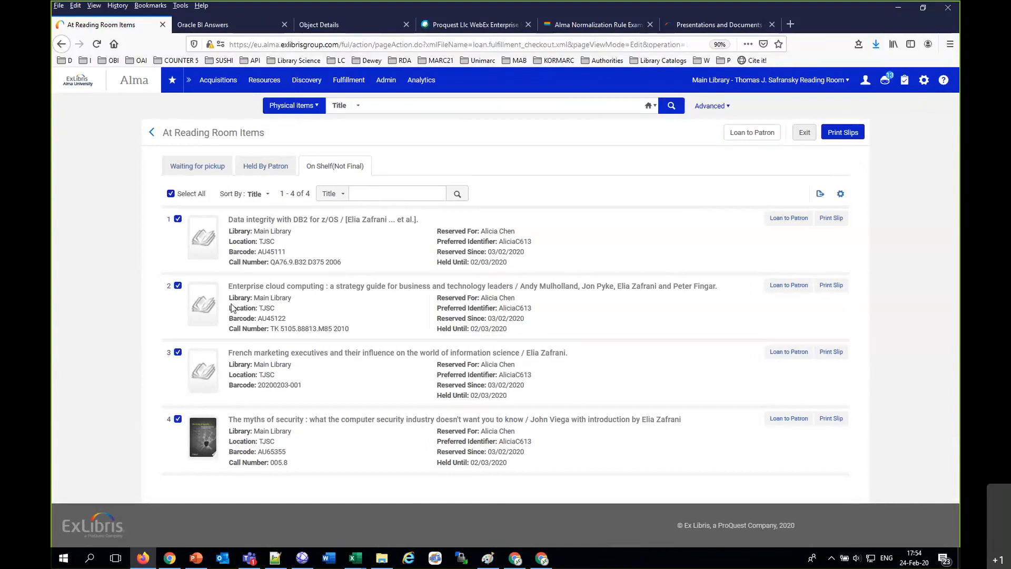
pyautogui.click(171, 193)
pyautogui.click(170, 194)
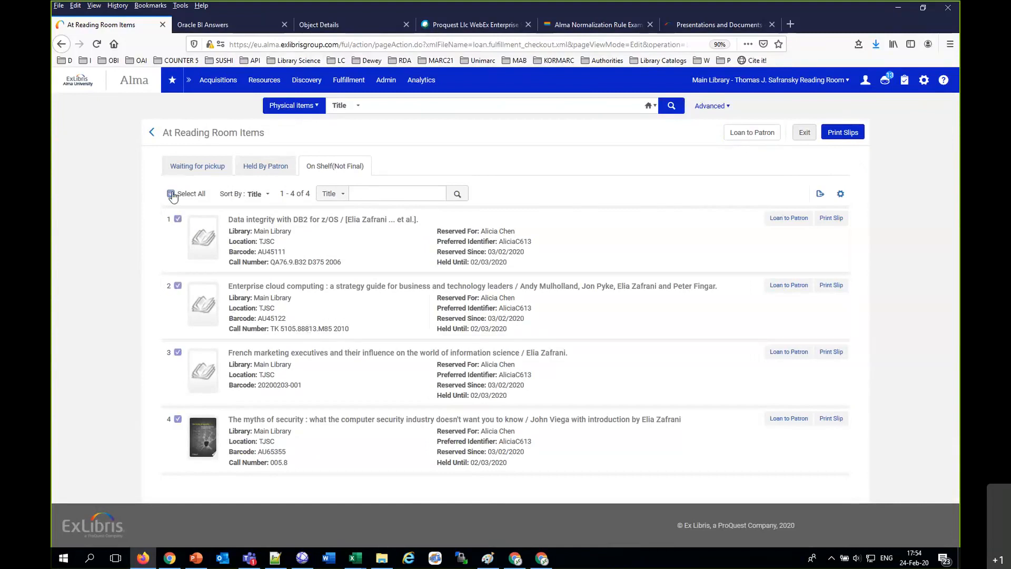
pyautogui.click(757, 135)
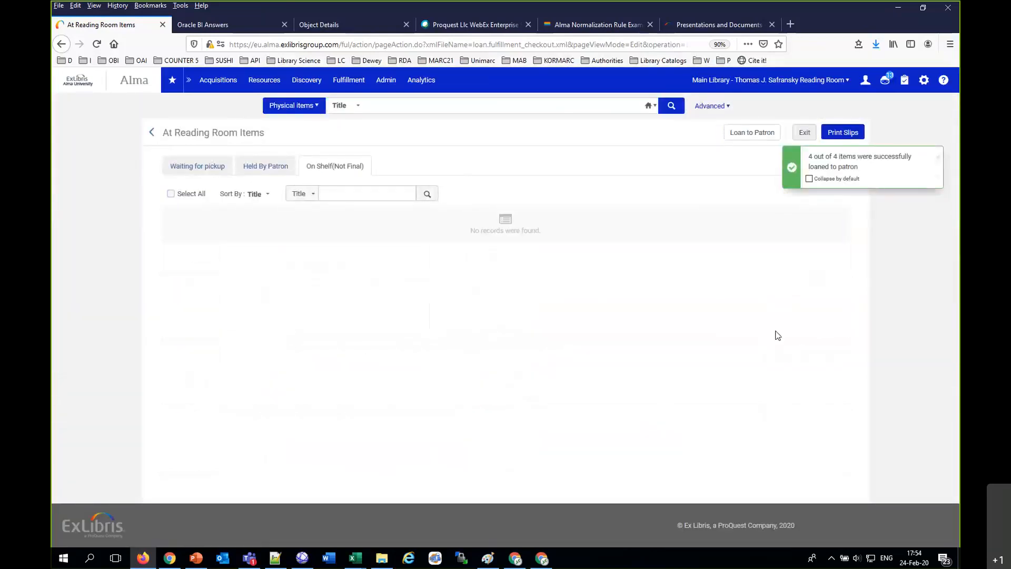
# Step: Go back to the list of items held by the patron and select all of them
pyautogui.click(263, 167)
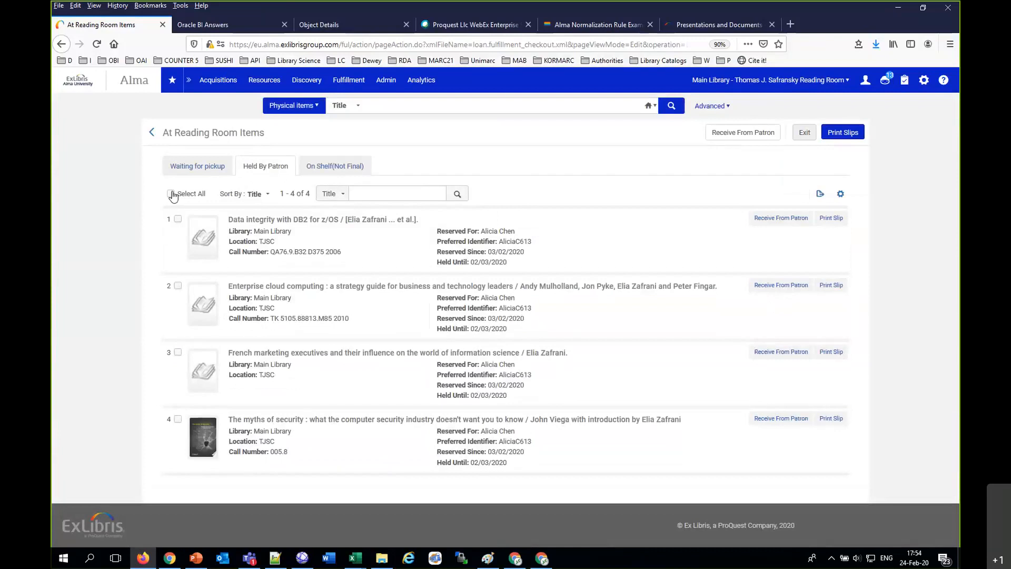
pyautogui.click(171, 193)
pyautogui.click(630, 17)
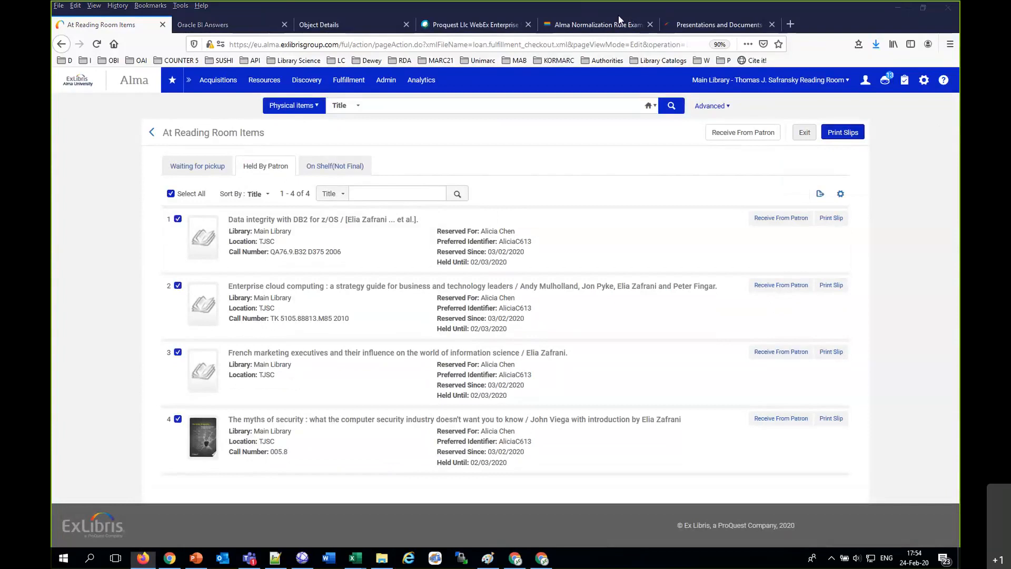